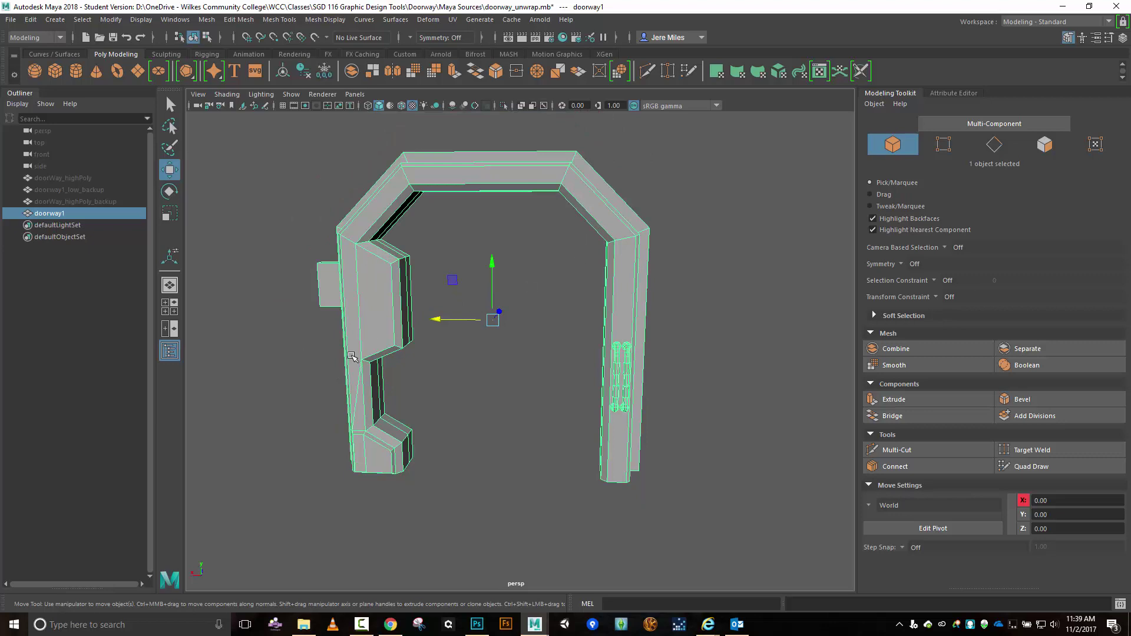
- Unhide the doorWay_highPoly mesh and select the low-poly doorway1 mesh
click(59, 177)
key(h)
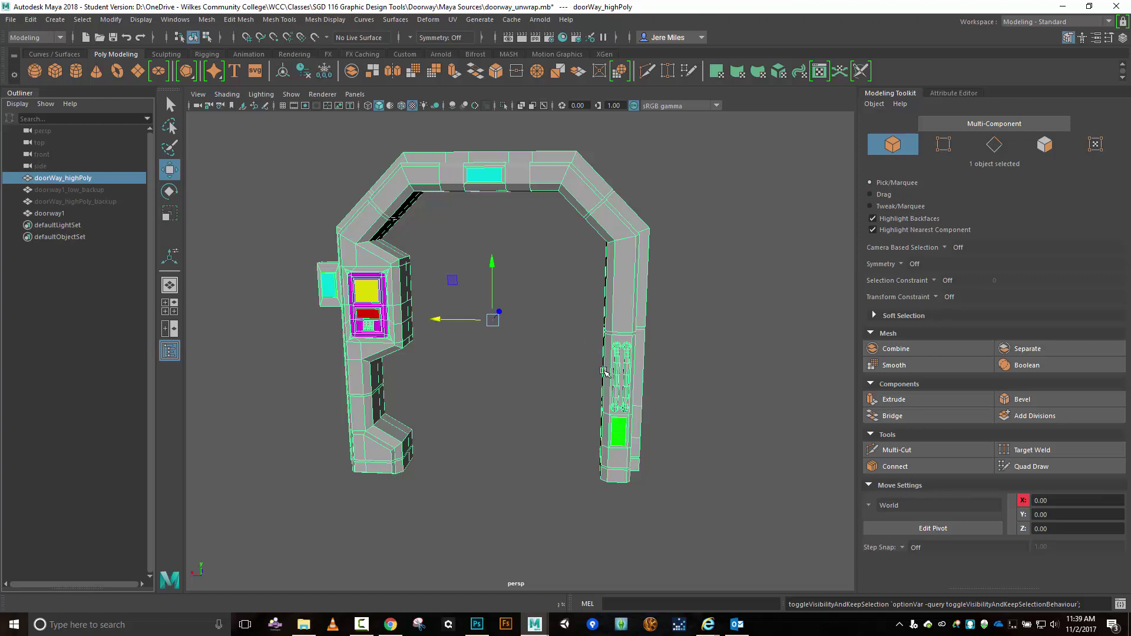
click(59, 216)
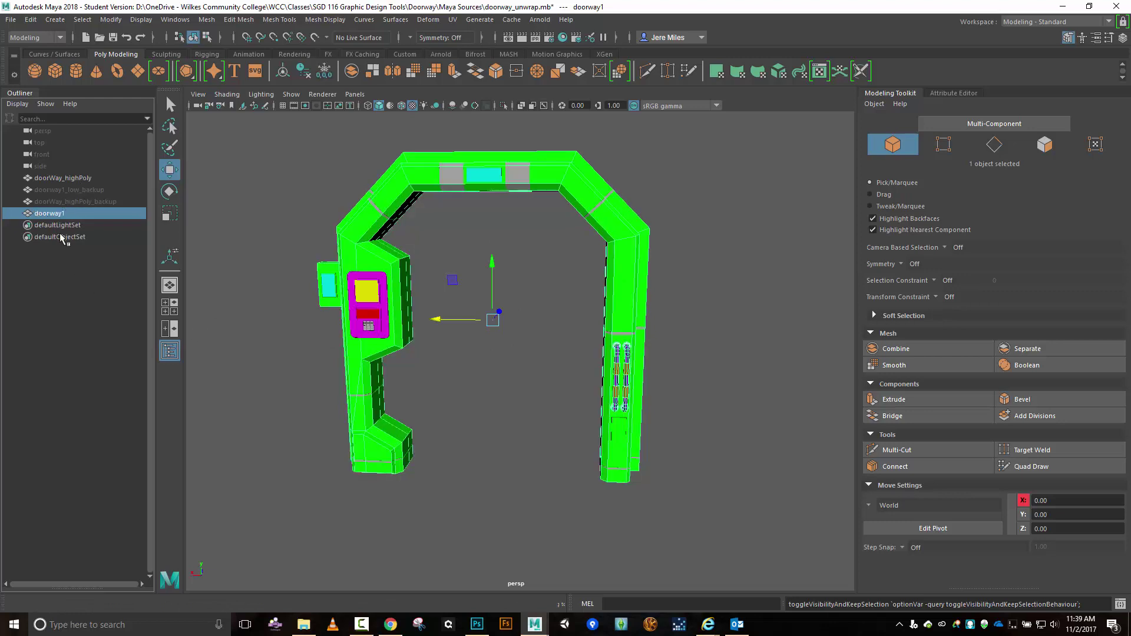
- Open the Transfer Maps tool from the Rendering set, remove the diffuse colour map output and clear the target meshes
click(60, 39)
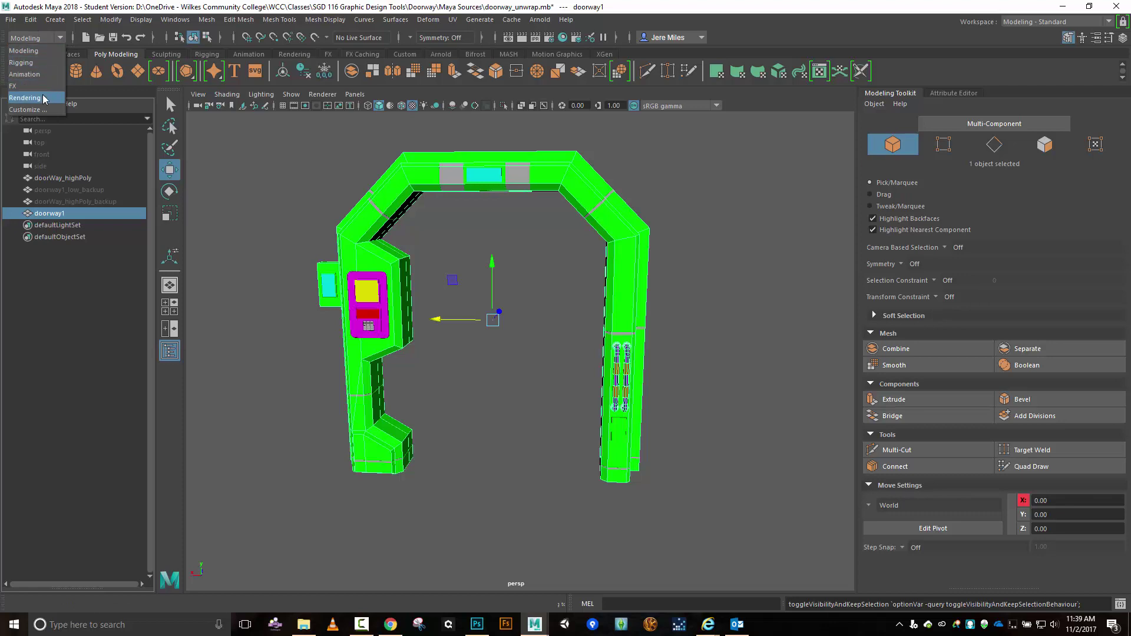
click(44, 99)
click(219, 20)
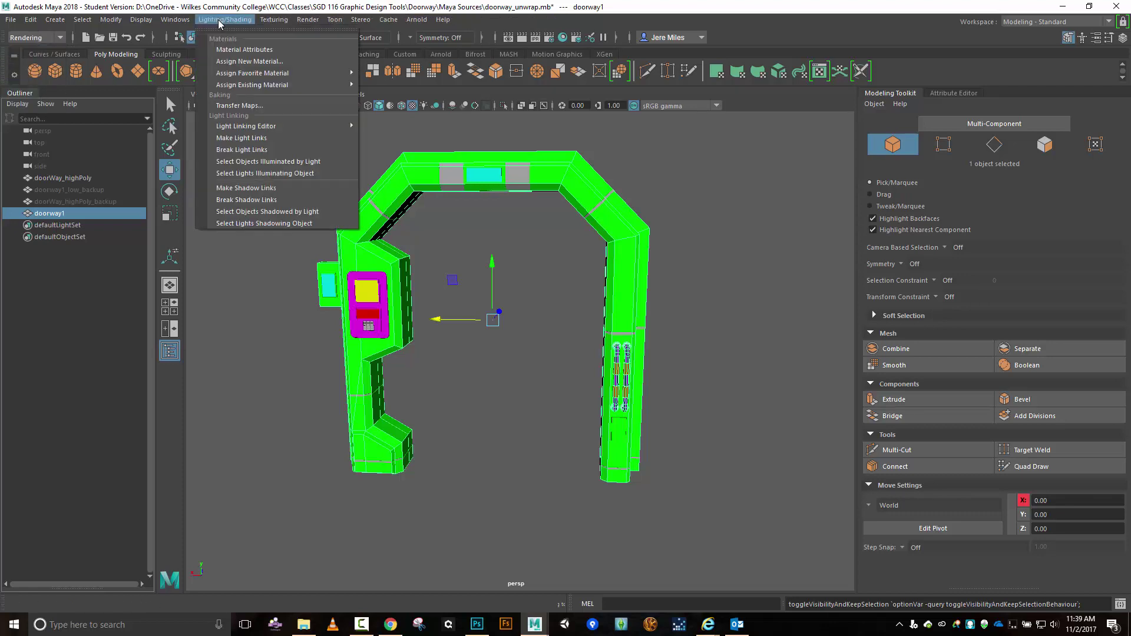
click(243, 108)
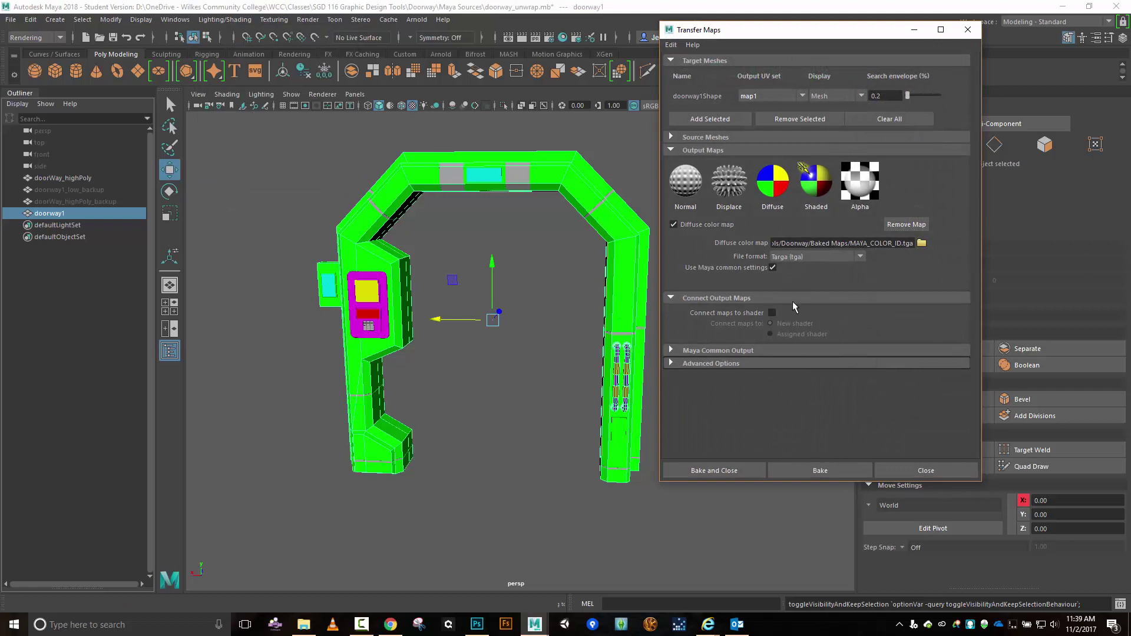
click(890, 228)
click(889, 119)
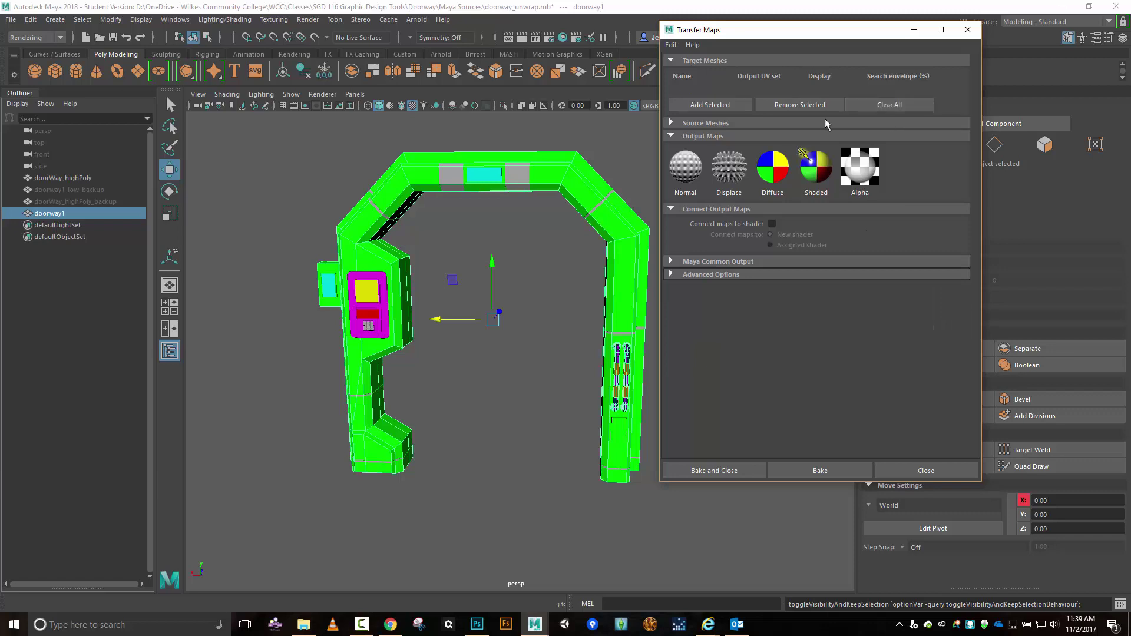
- Assign doorway1 as the target mesh and doorWay_highPoly as the source mesh for the transfer
click(672, 122)
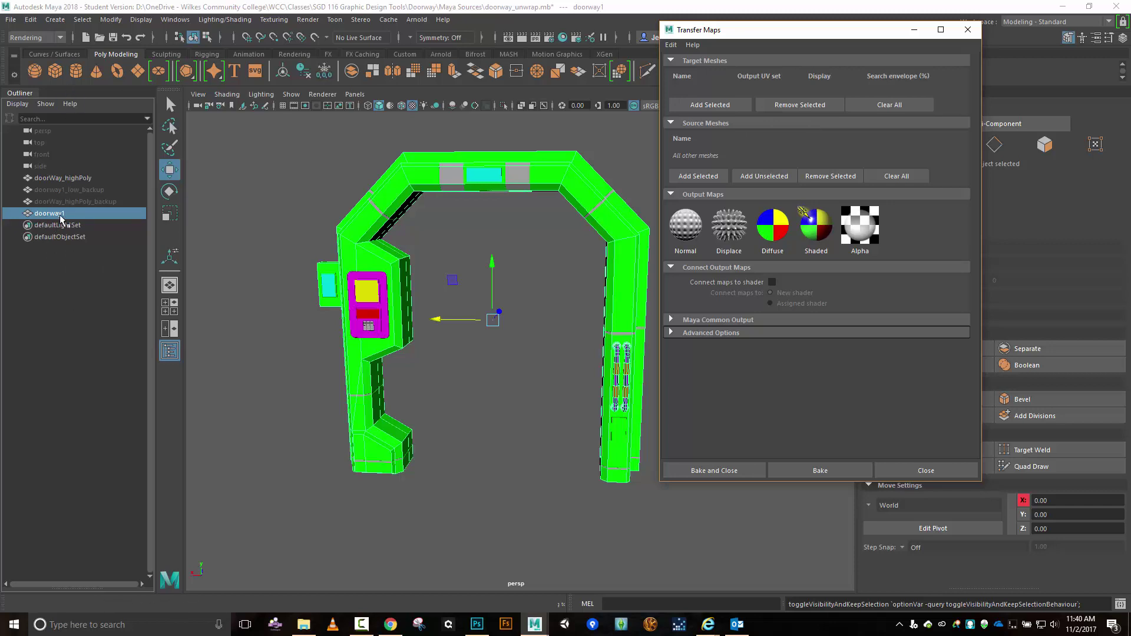
click(708, 111)
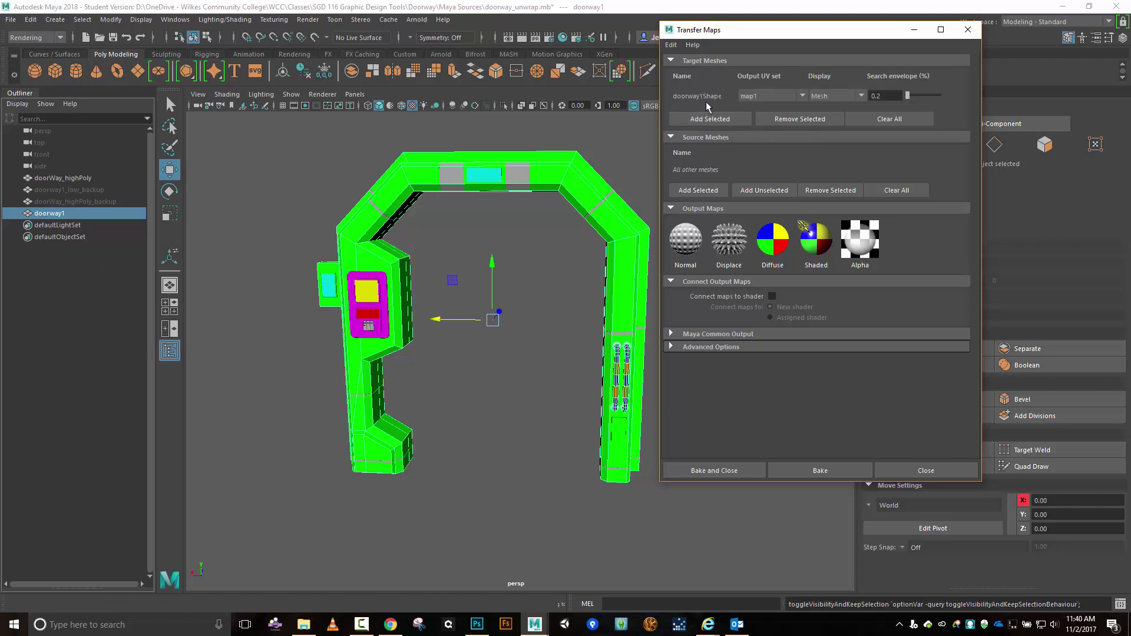
click(55, 176)
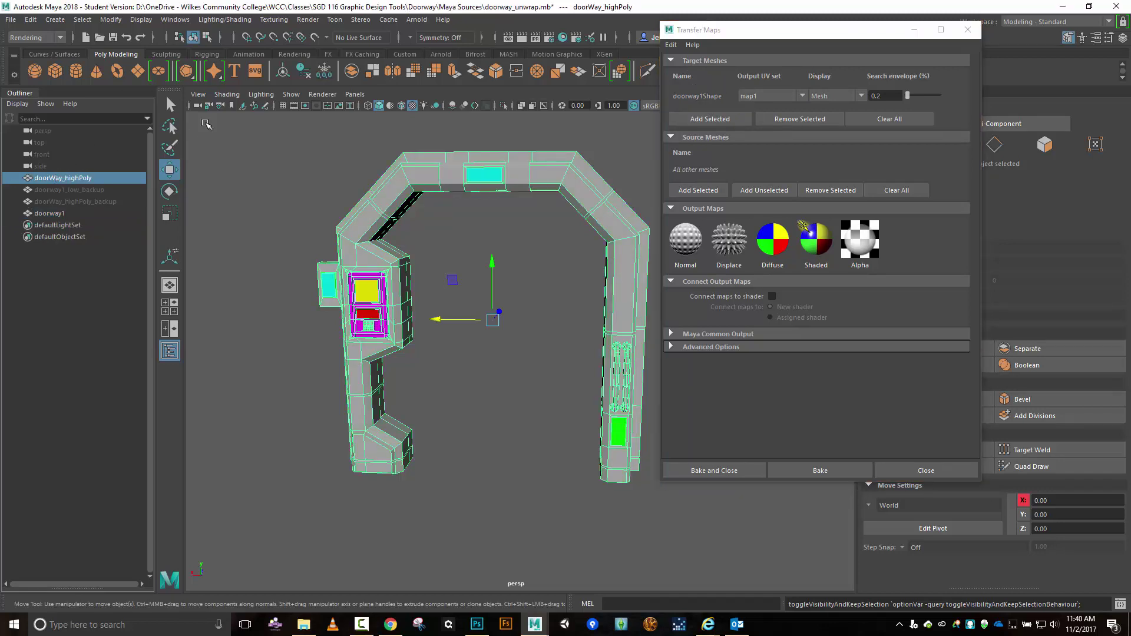
click(685, 190)
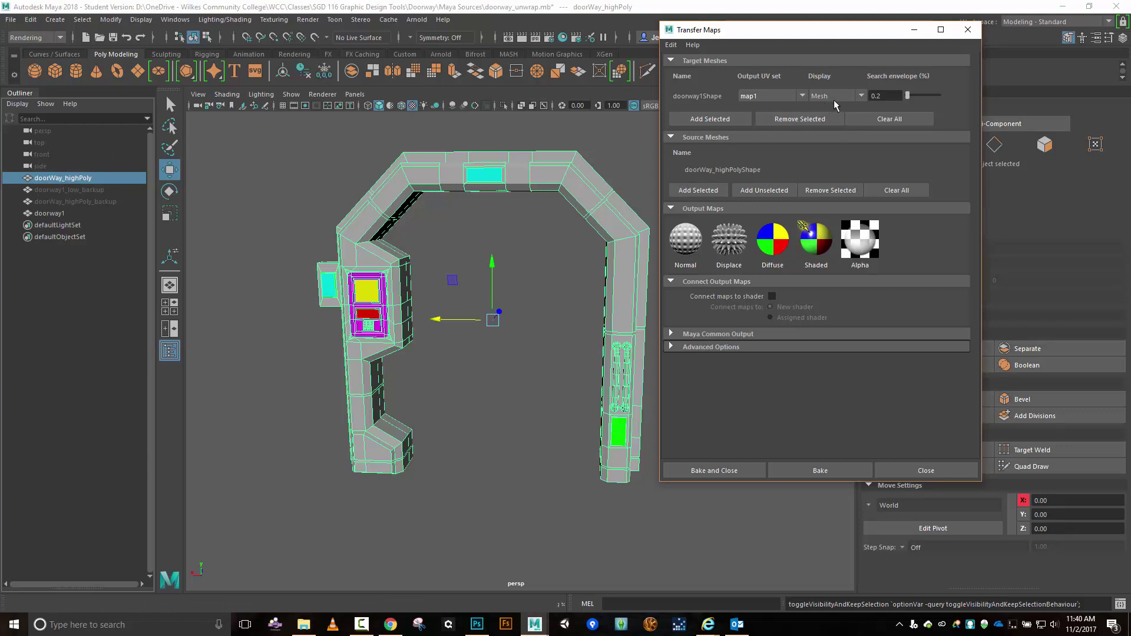
- Display the target mesh's envelope, set its search envelope to 1 percent and check how it covers the doorway details
click(860, 98)
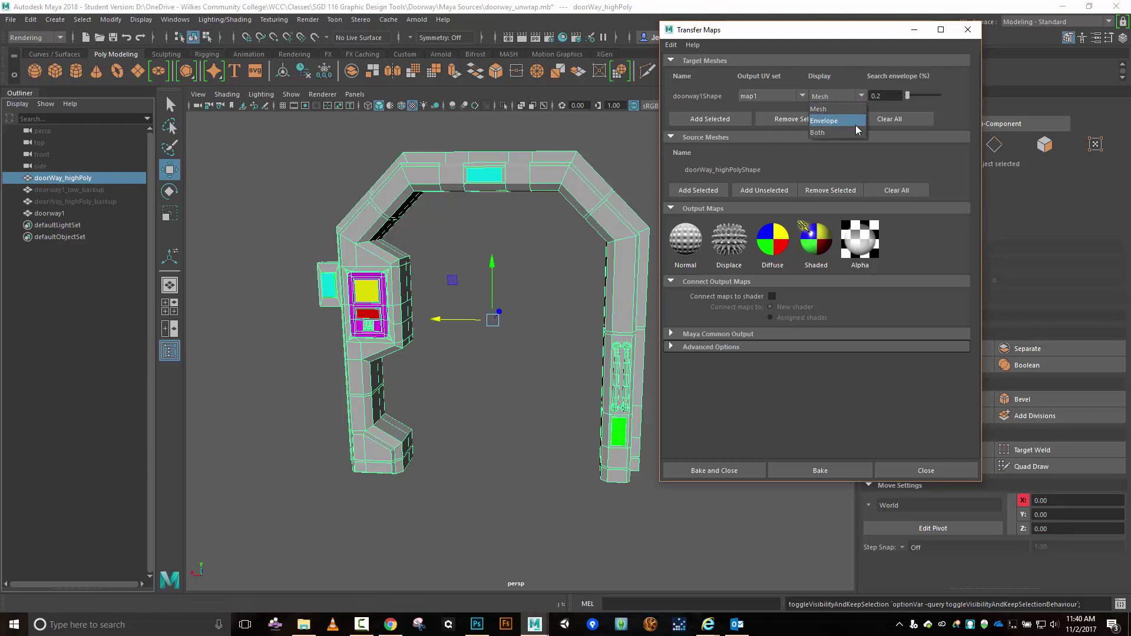
click(856, 125)
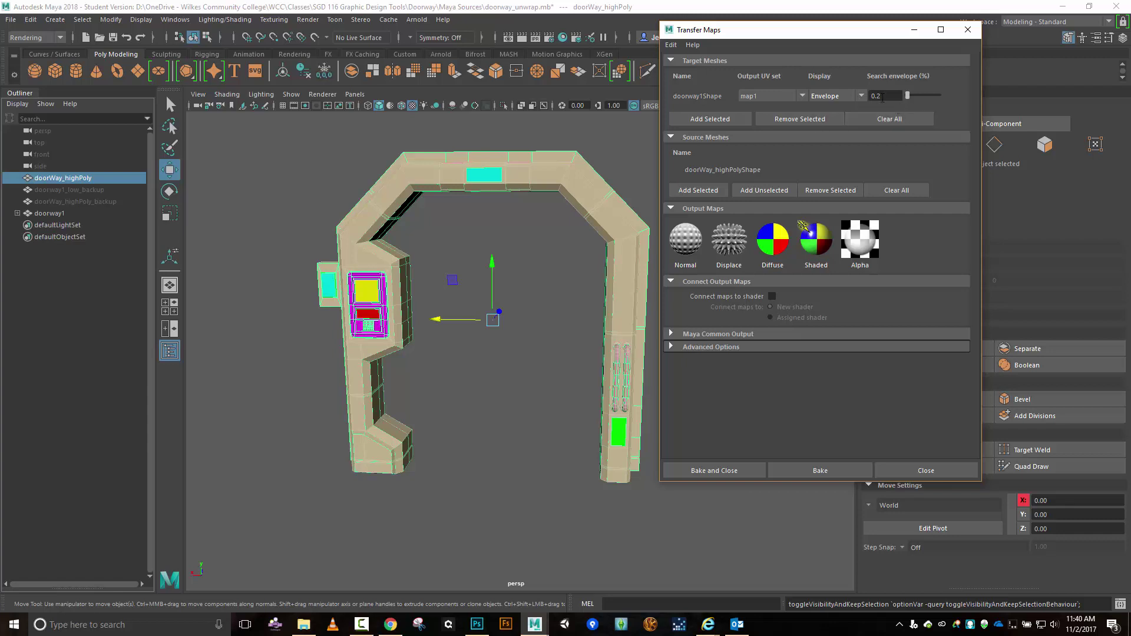
click(882, 98)
key(BackSpace)
key(BackSpace)
key(BackSpace)
text(1)
key(Return)
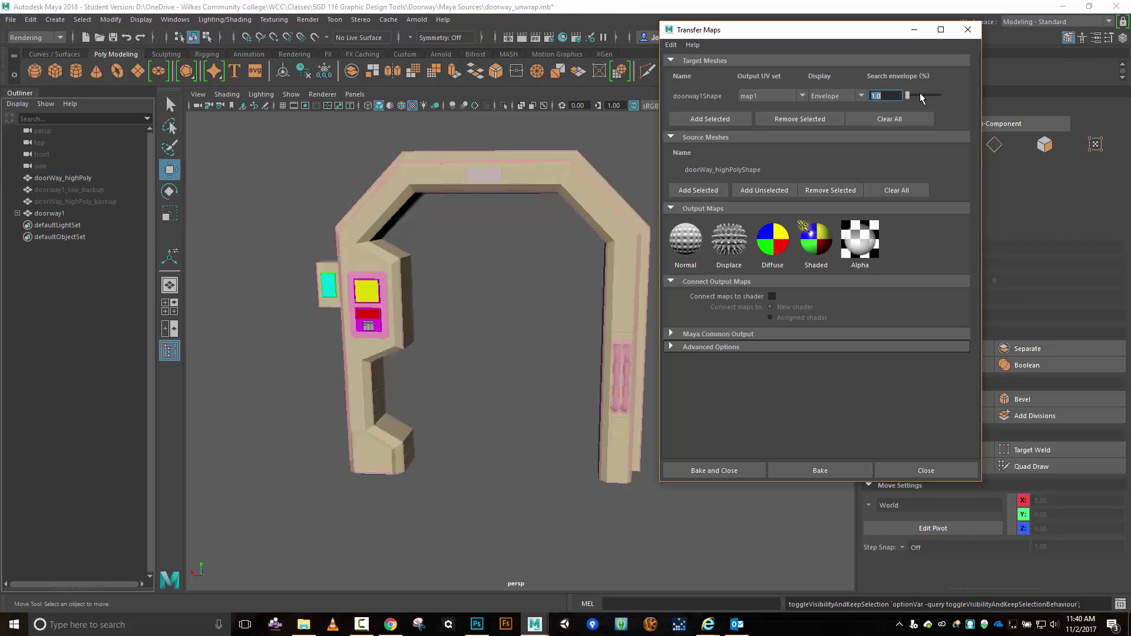
scroll(448, 365, up, 3)
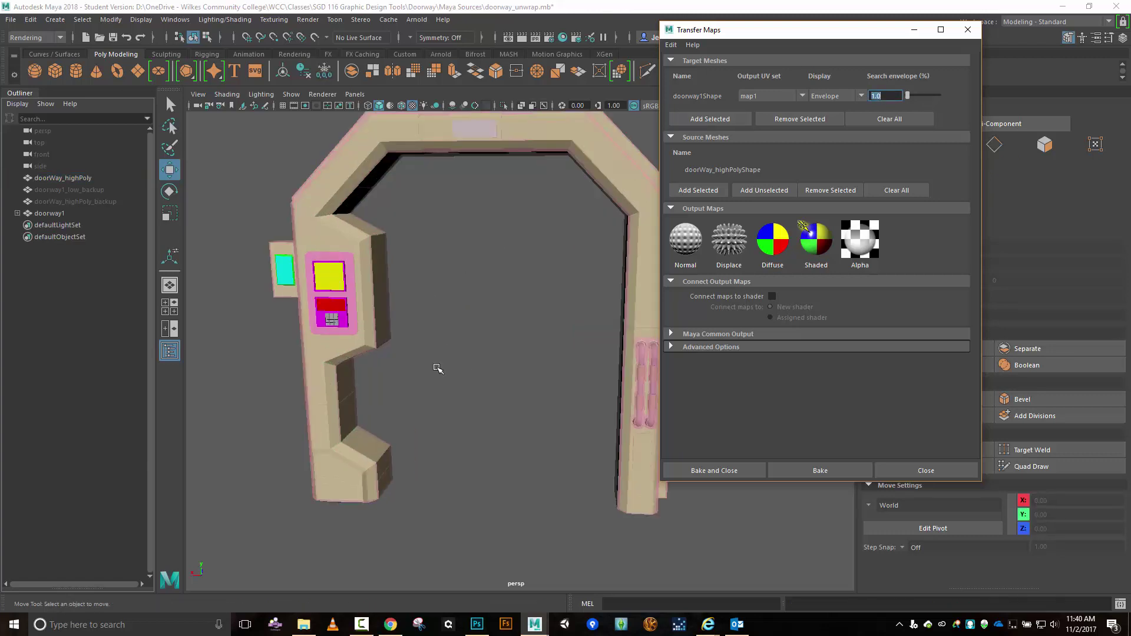
drag(406, 377, 374, 274)
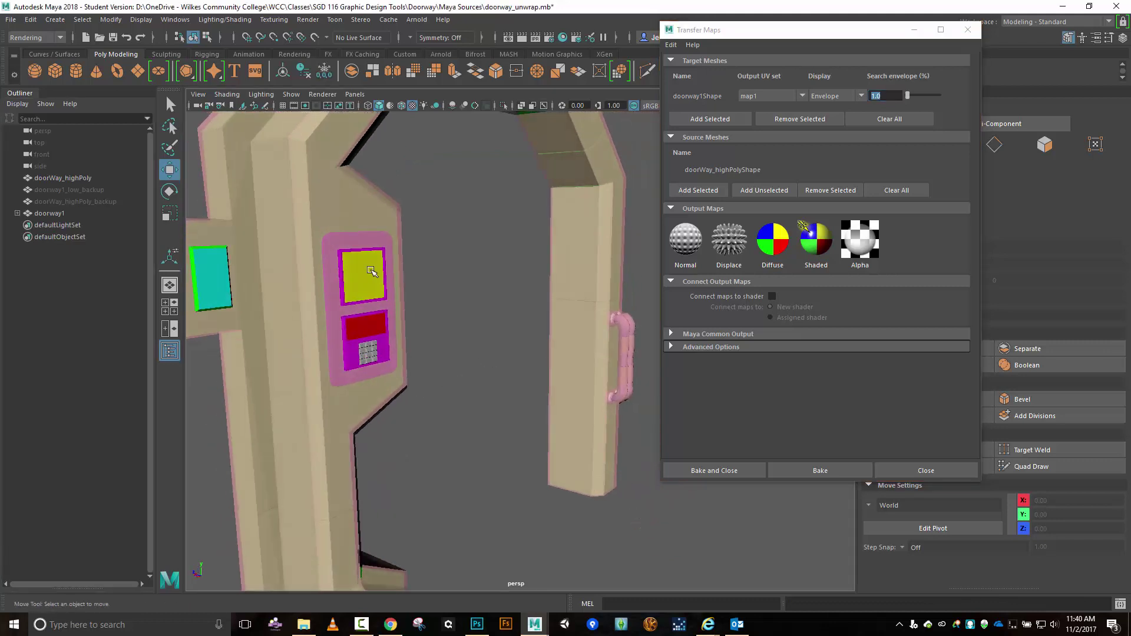
drag(395, 316, 371, 308)
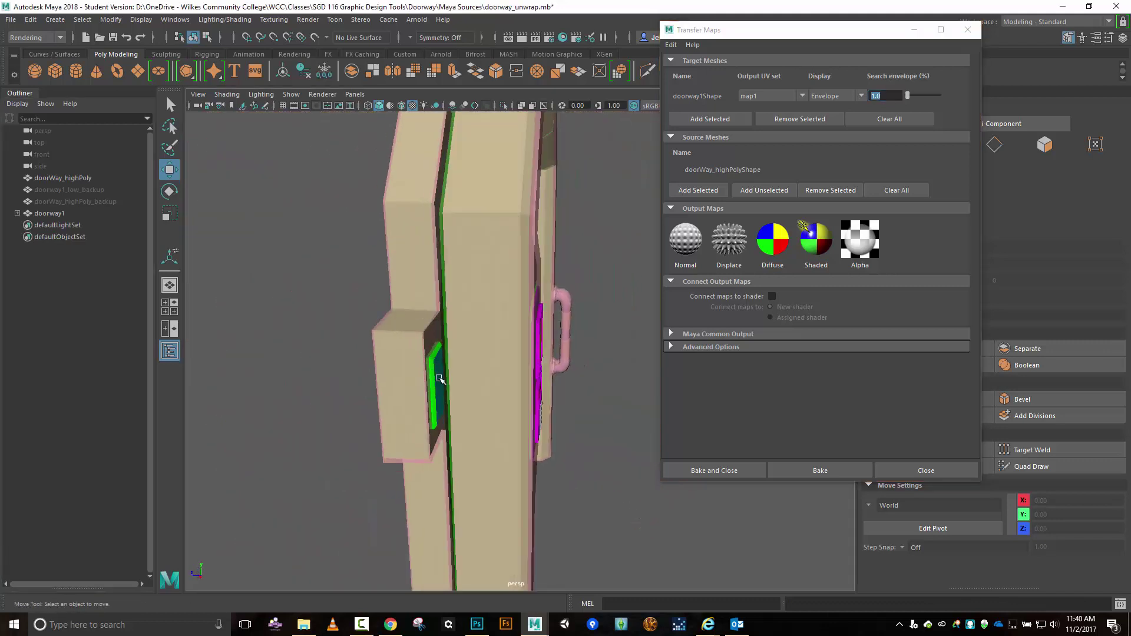
drag(556, 426, 550, 430)
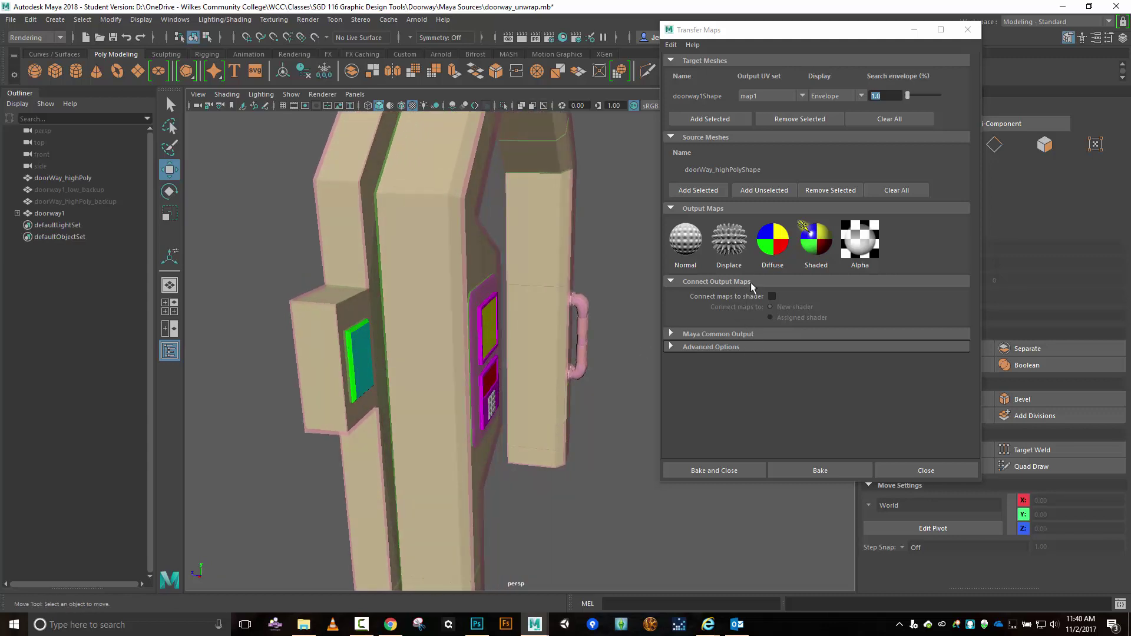
- In the advanced transfer options, choose Closest to Envelope as search method and Surface Normals for matching
click(700, 348)
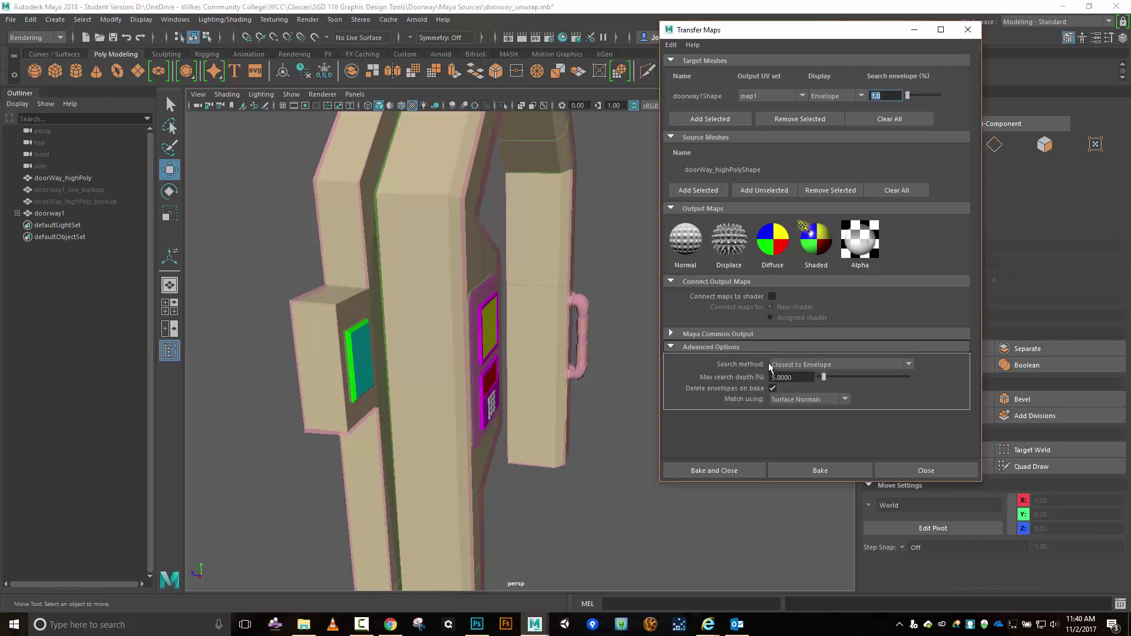
click(874, 365)
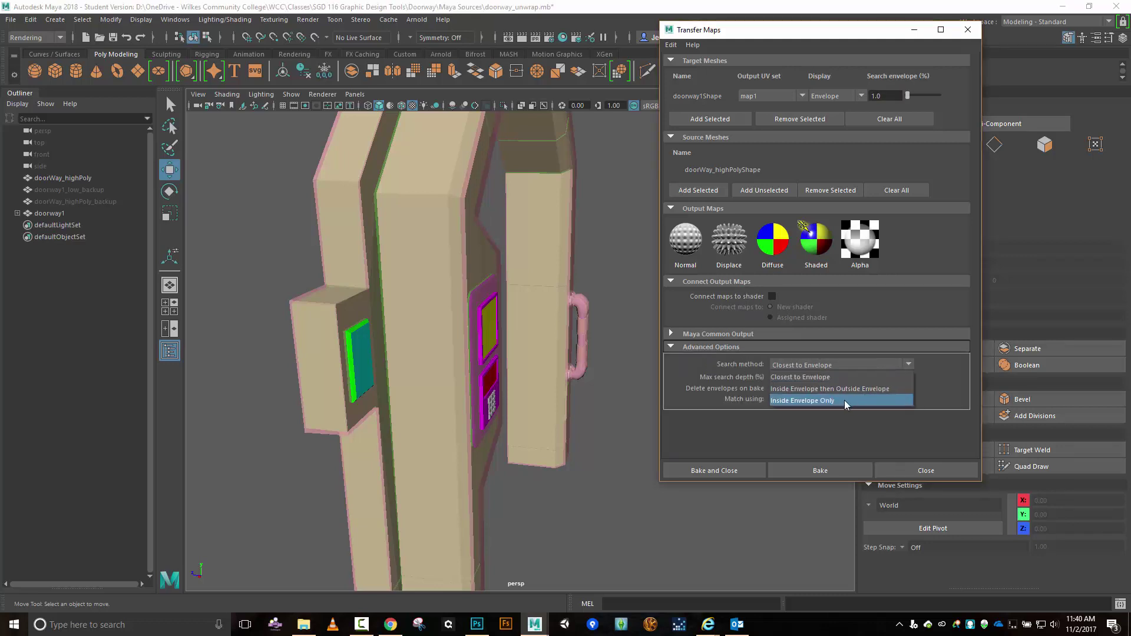
click(829, 380)
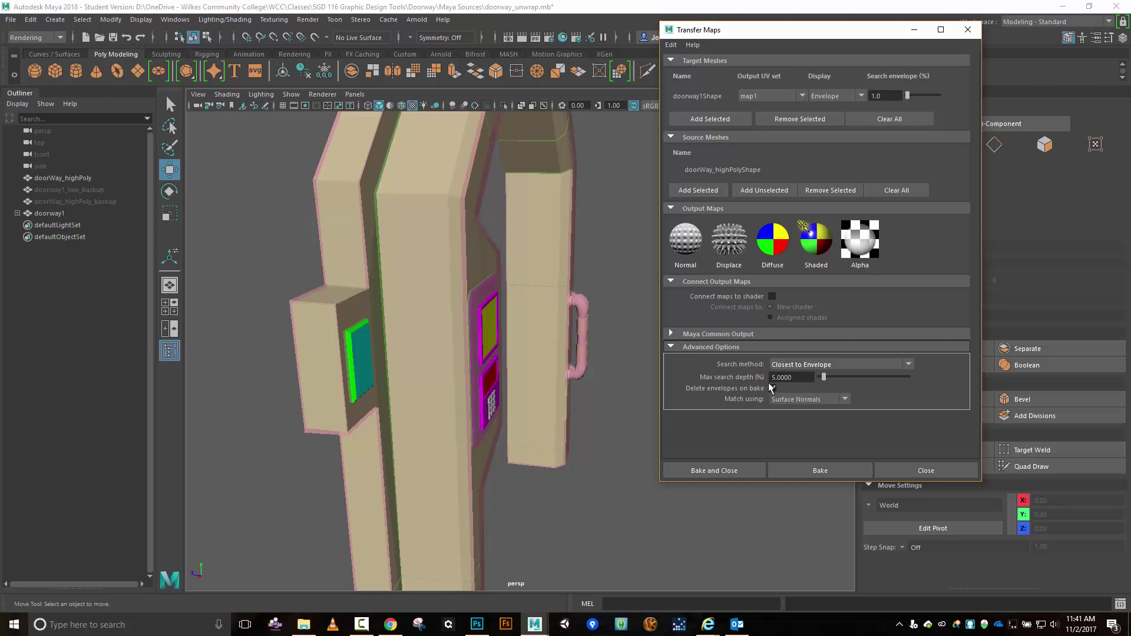
click(850, 398)
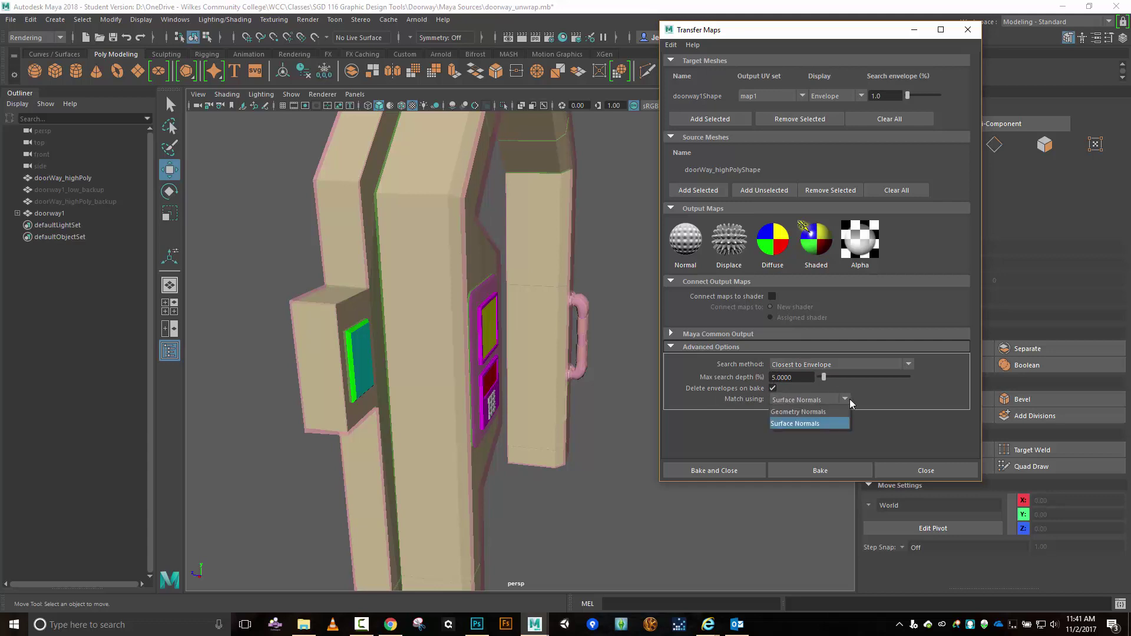
click(827, 424)
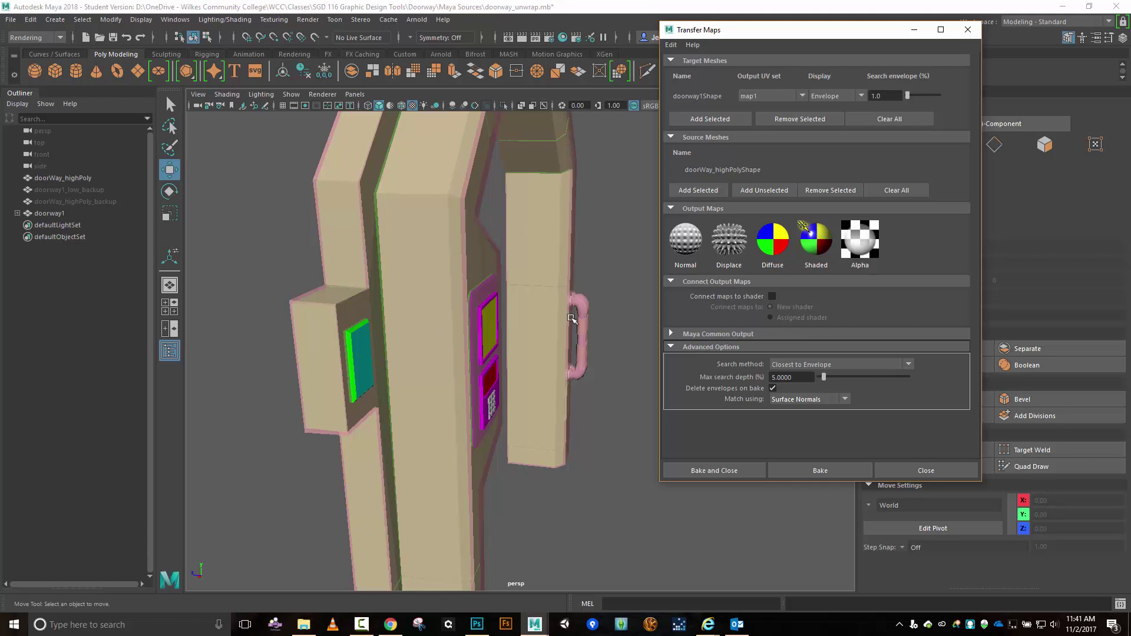
- Add a normal map output and choose the Doorway project's Baked Maps folder and the Targa file type for it
click(675, 246)
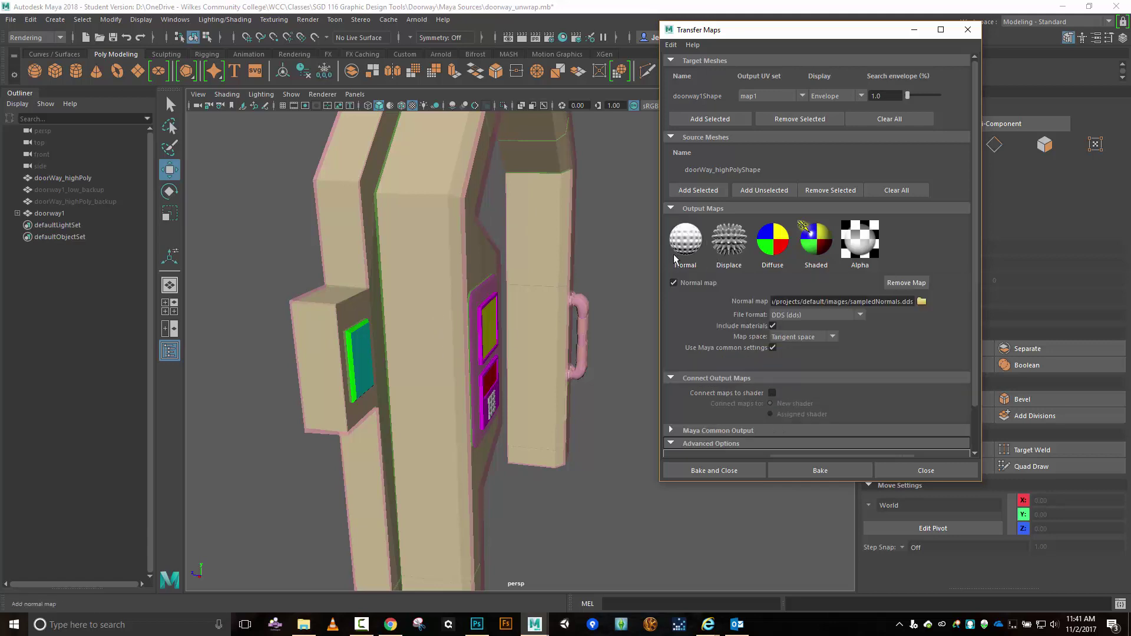
click(922, 301)
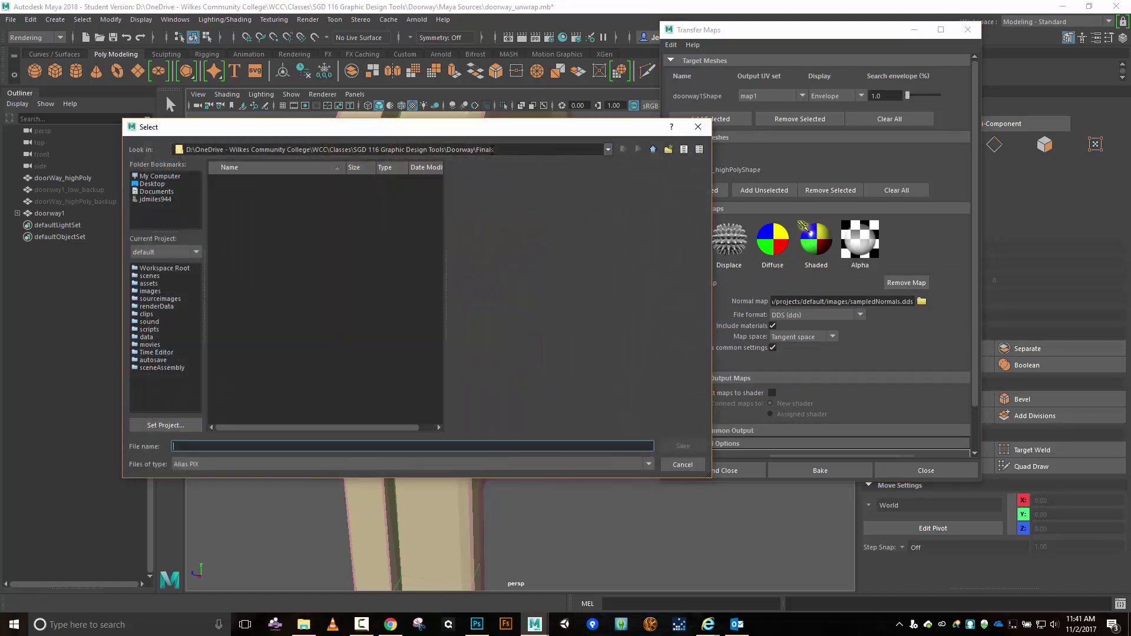
click(653, 151)
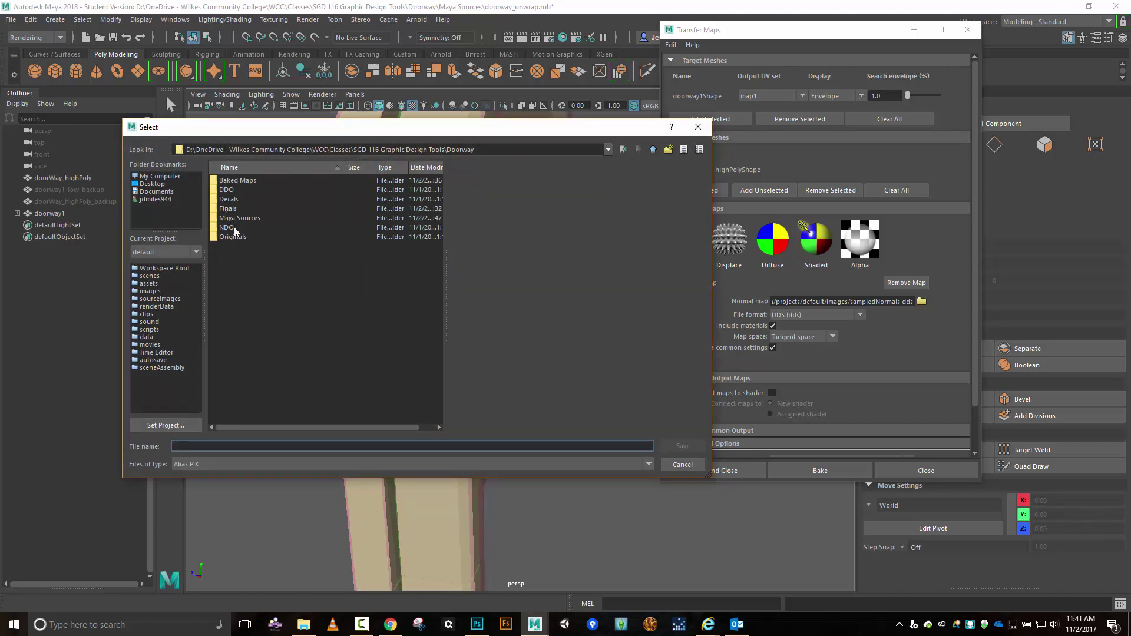
double_click(238, 180)
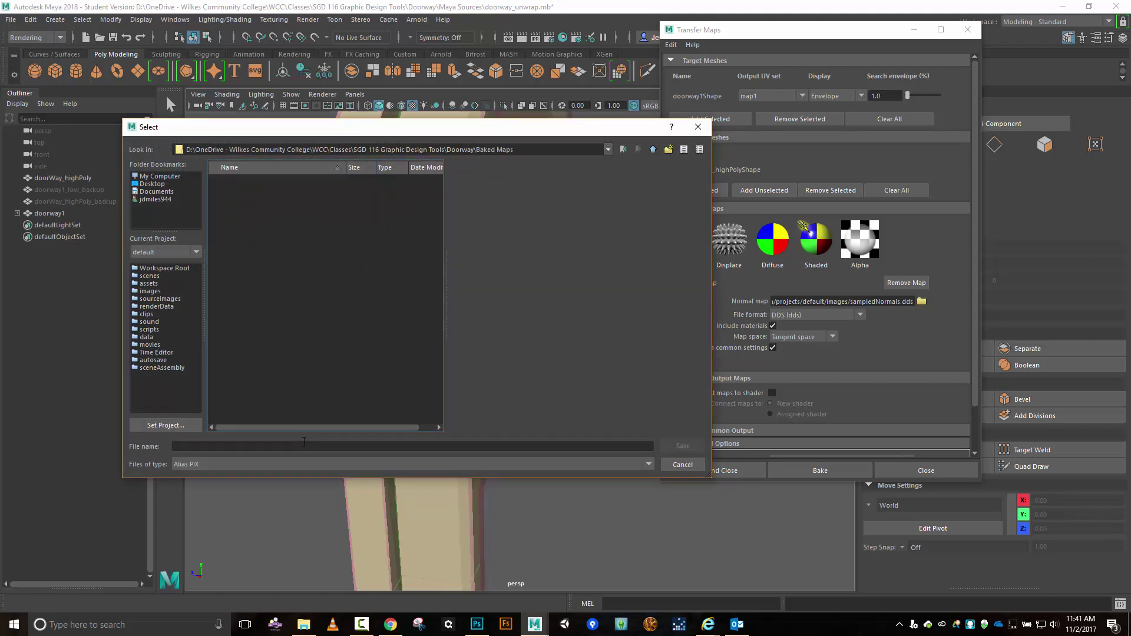
click(303, 465)
scroll(302, 515, down, 3)
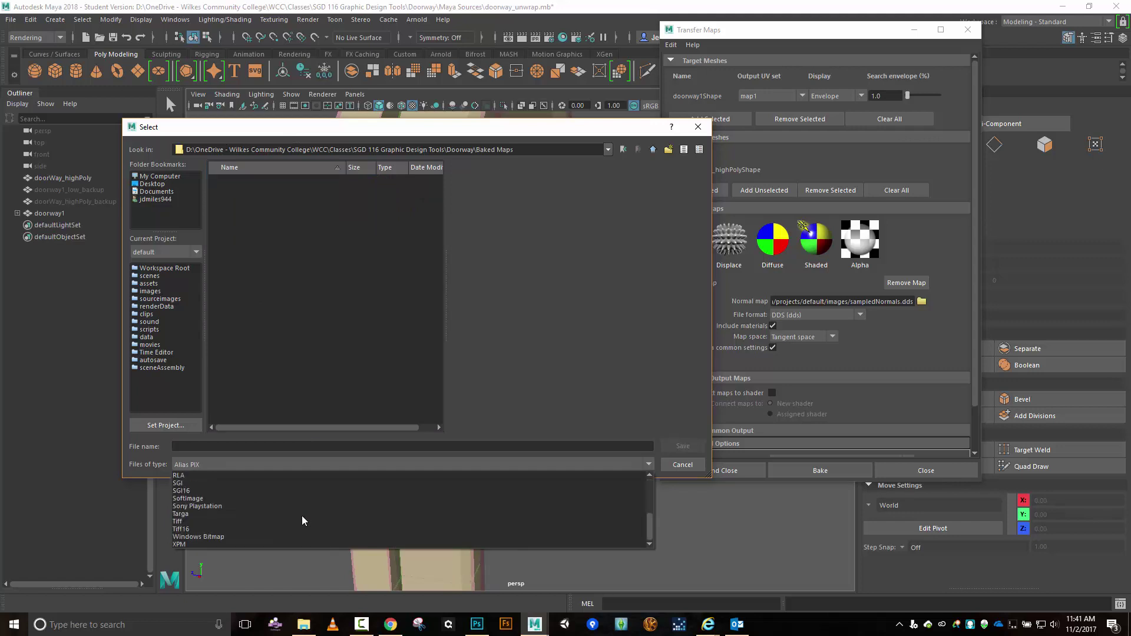
click(268, 514)
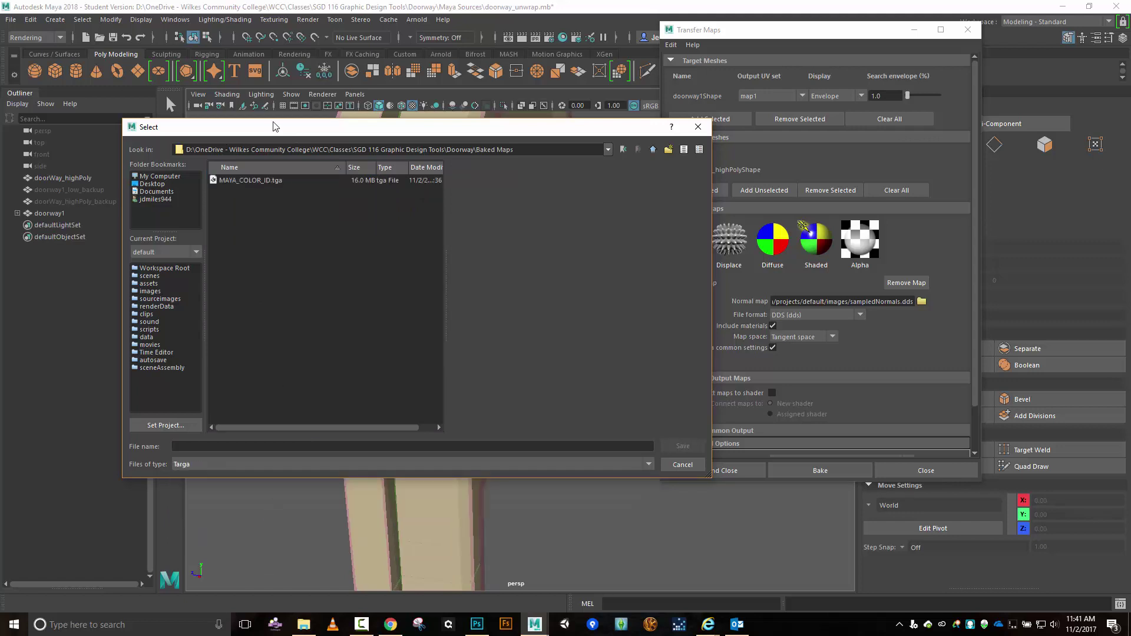
- Name the normal map output file MAYA_BAKED_NORMAL_01 and save the choice
click(286, 446)
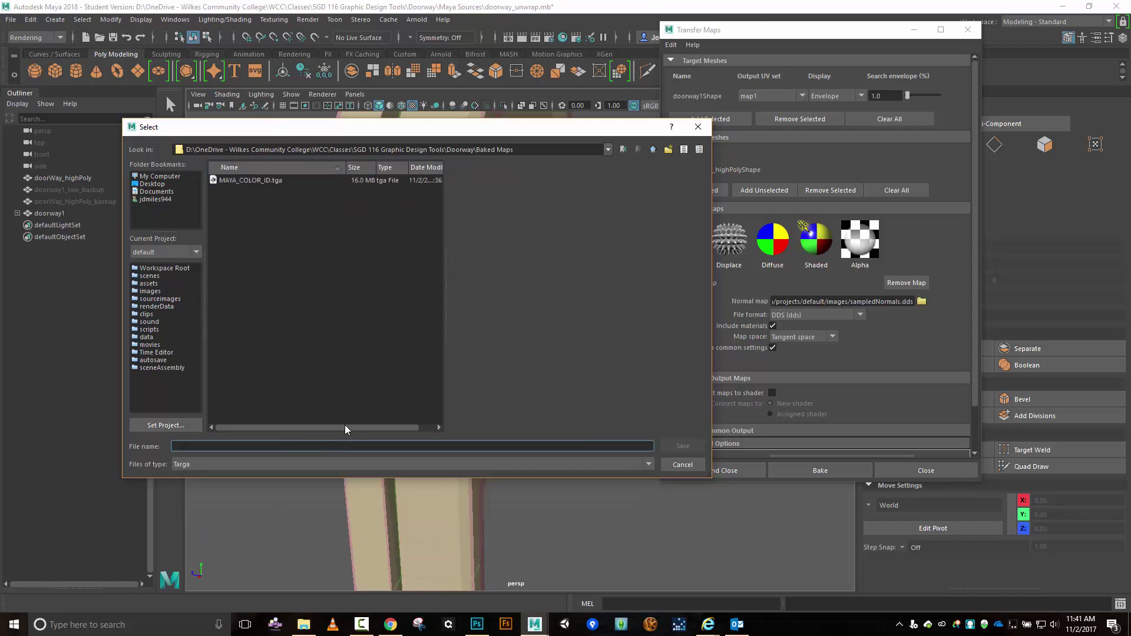
text(MAYA)
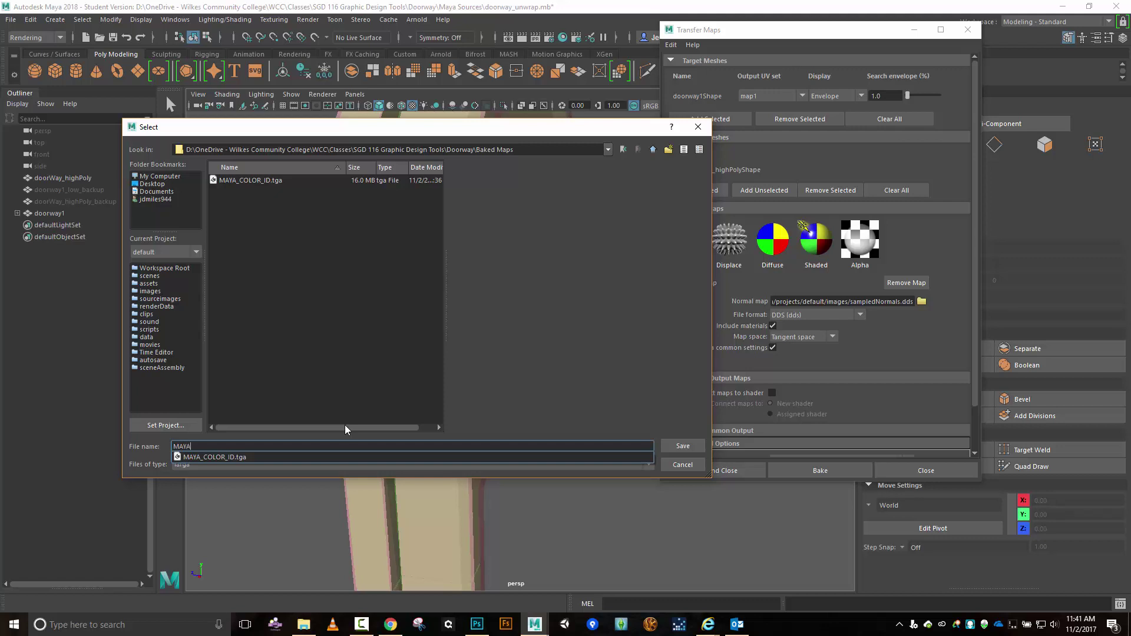
text(_BAKED)
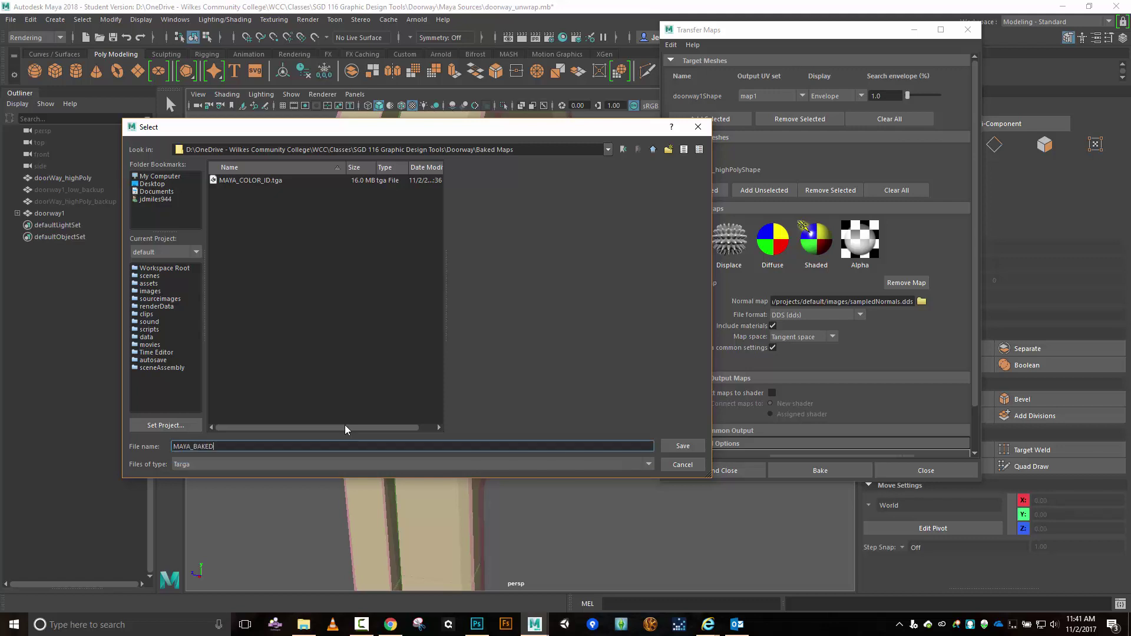
text(_NORMAL_01)
click(679, 451)
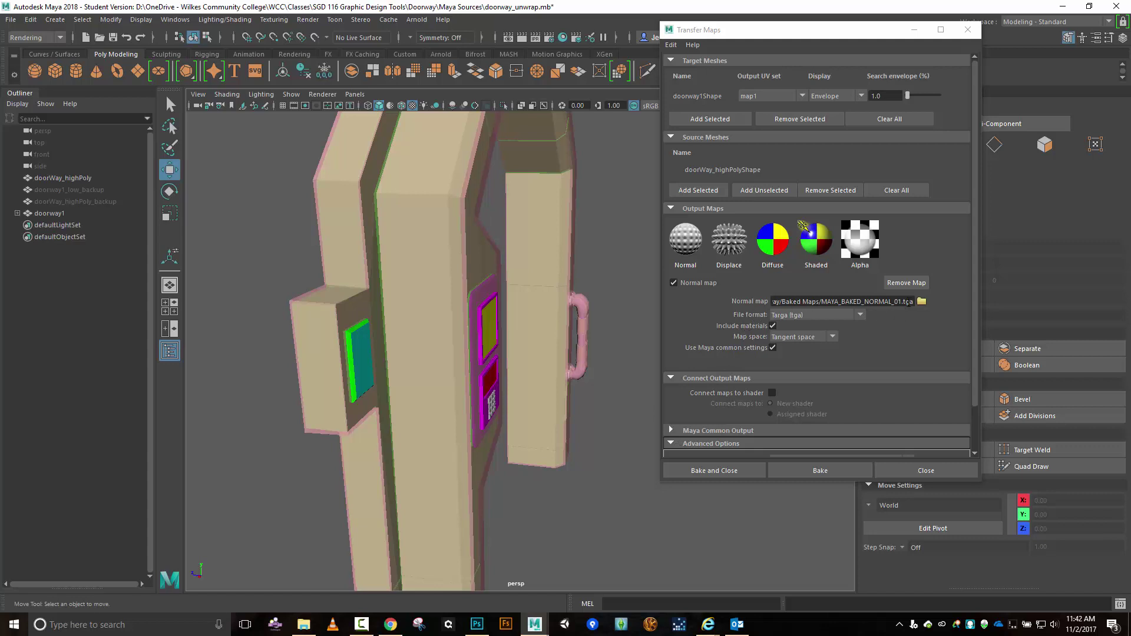
- Exclude materials from the normal map and expand the Maya common output settings
click(773, 327)
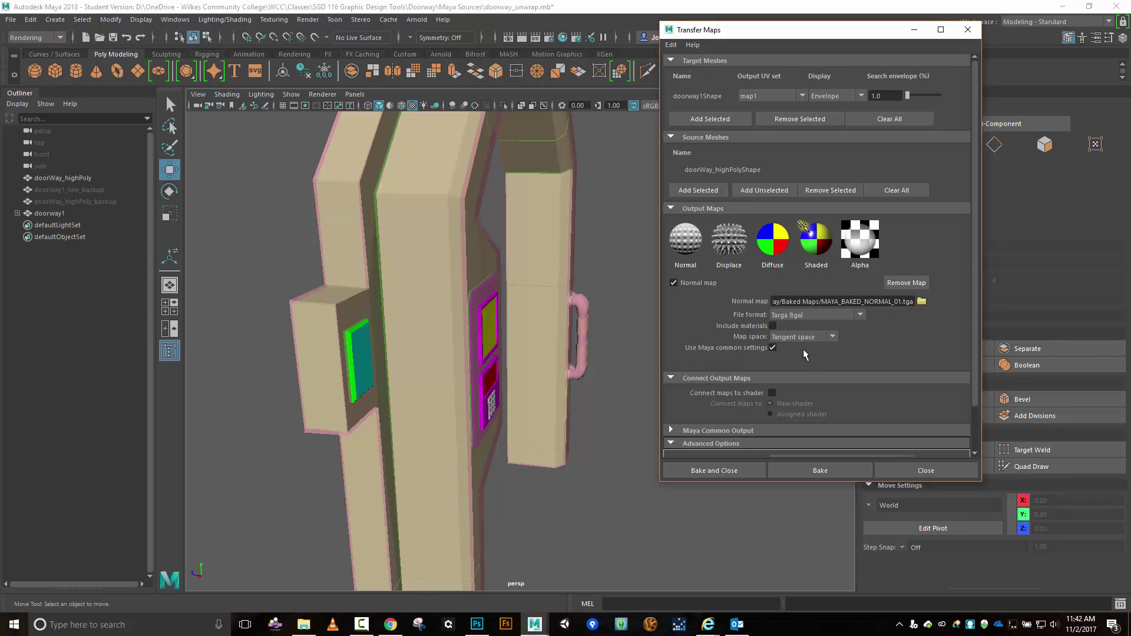
scroll(804, 349, down, 2)
click(702, 380)
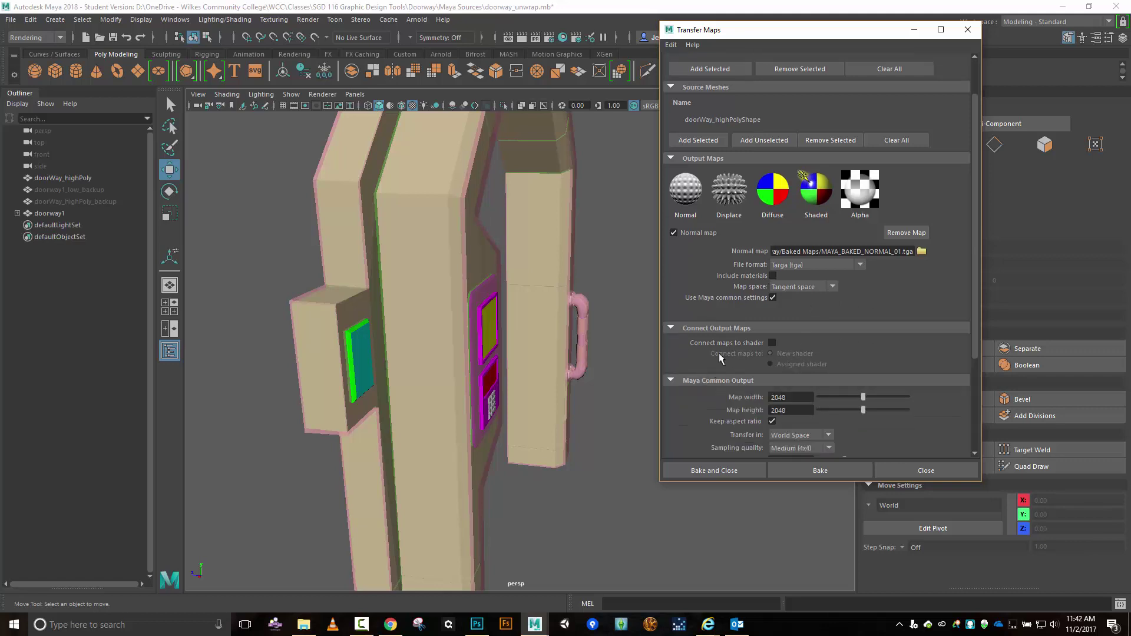
scroll(735, 342, down, 3)
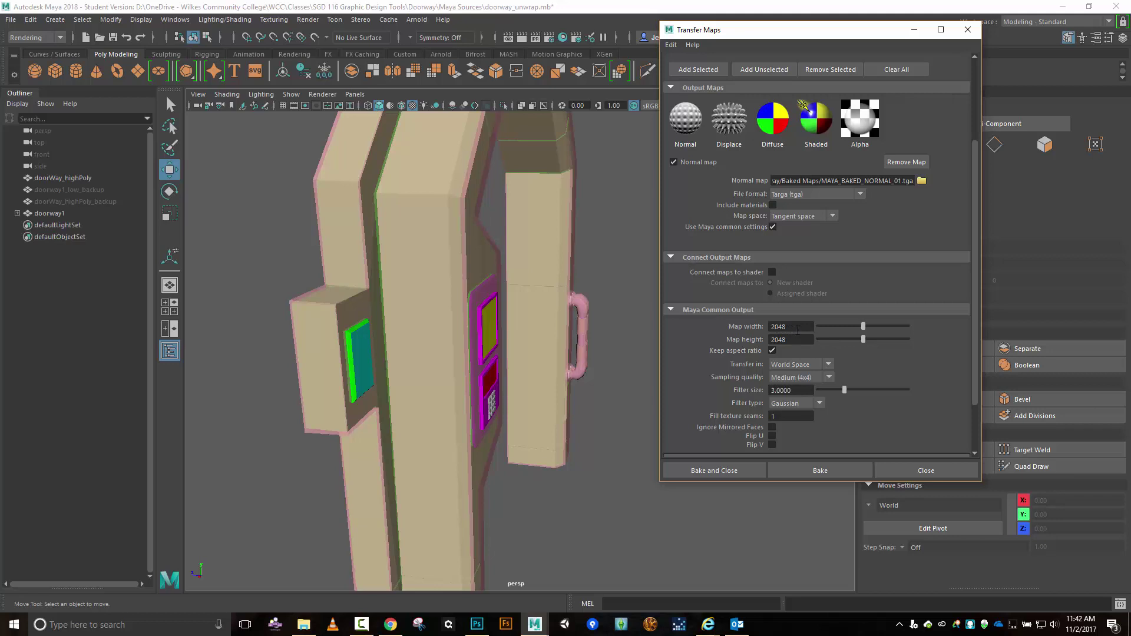
- Set the sampling quality to Preview (1x1) and bake the normal map
click(829, 377)
click(815, 388)
scroll(901, 394, down, 2)
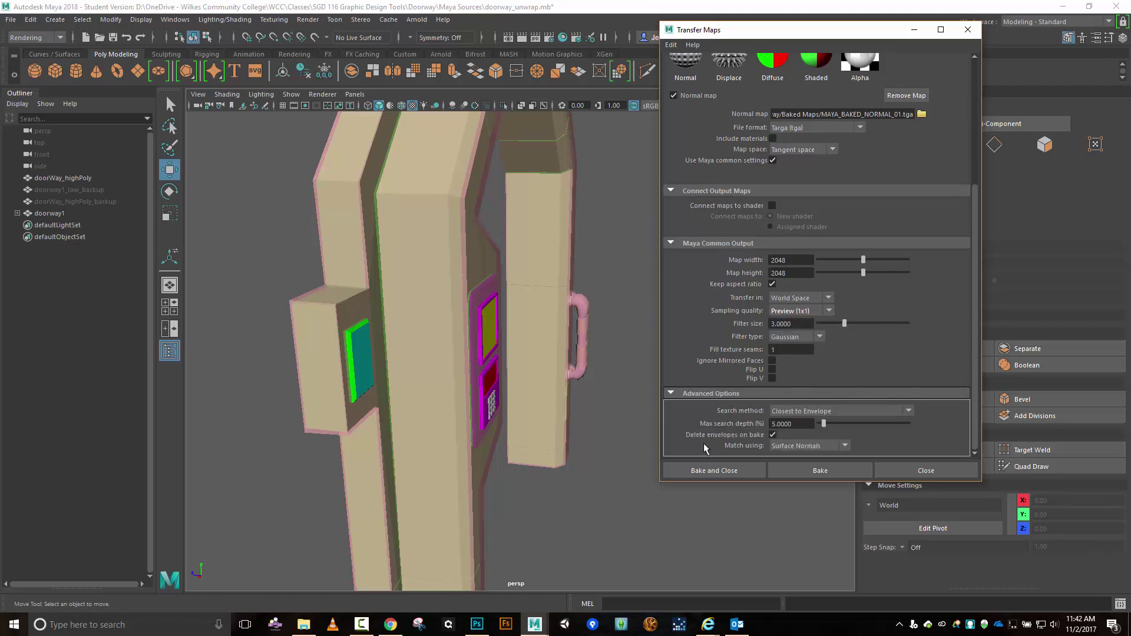
click(813, 470)
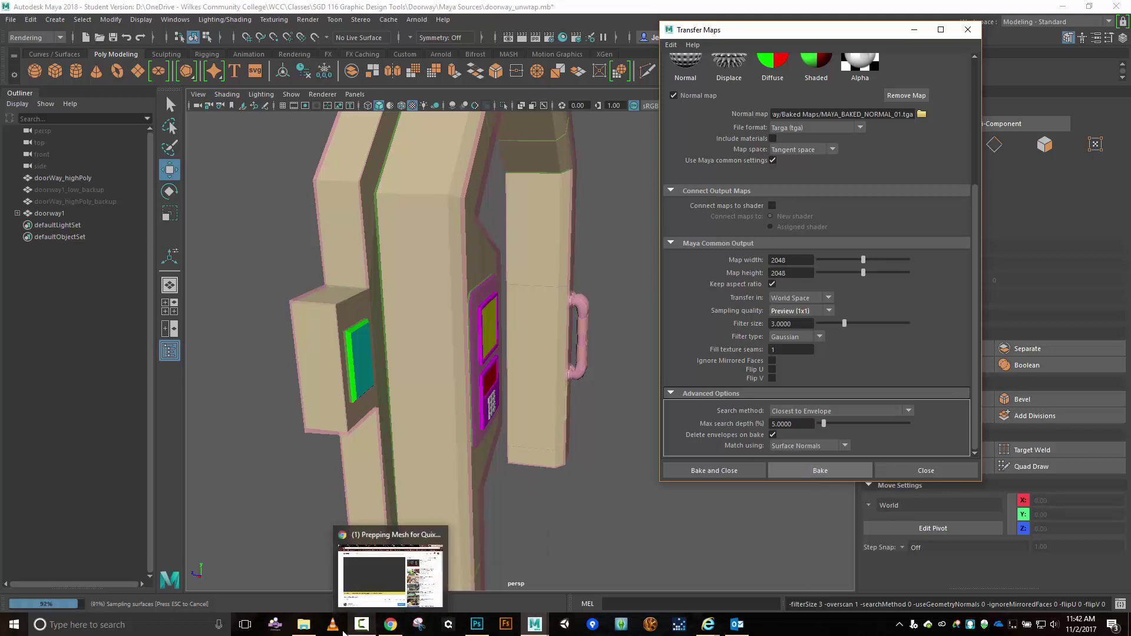
- Open the MAYA_BAKED_NORMAL_01 Targa file from the Doorway project's Baked Maps folder in Photoshop and enlarge it
click(304, 626)
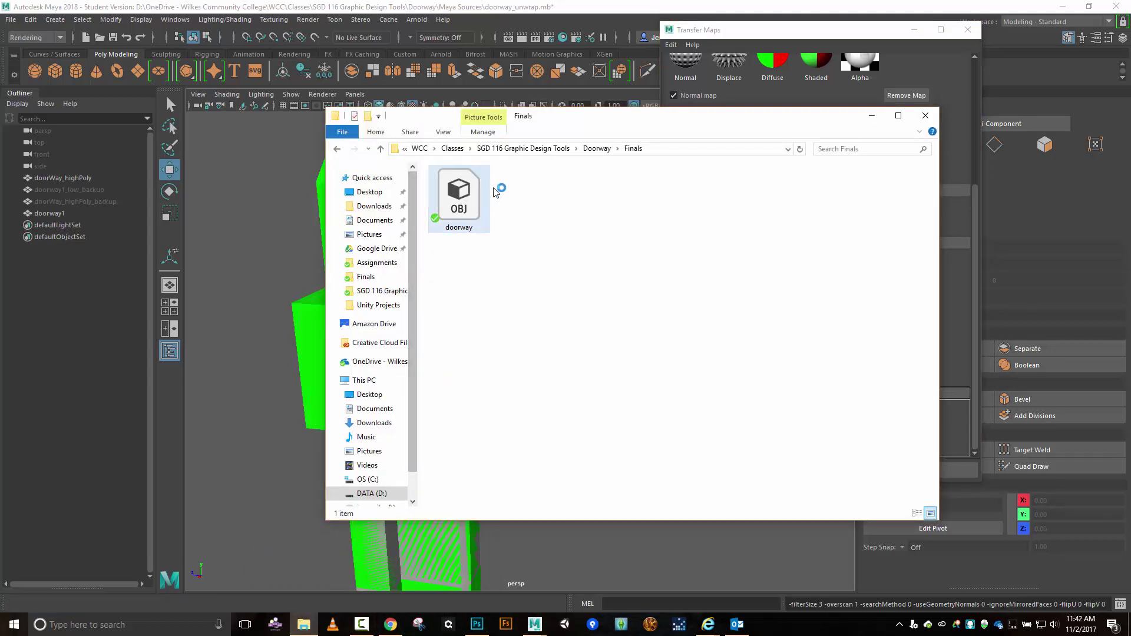
click(596, 148)
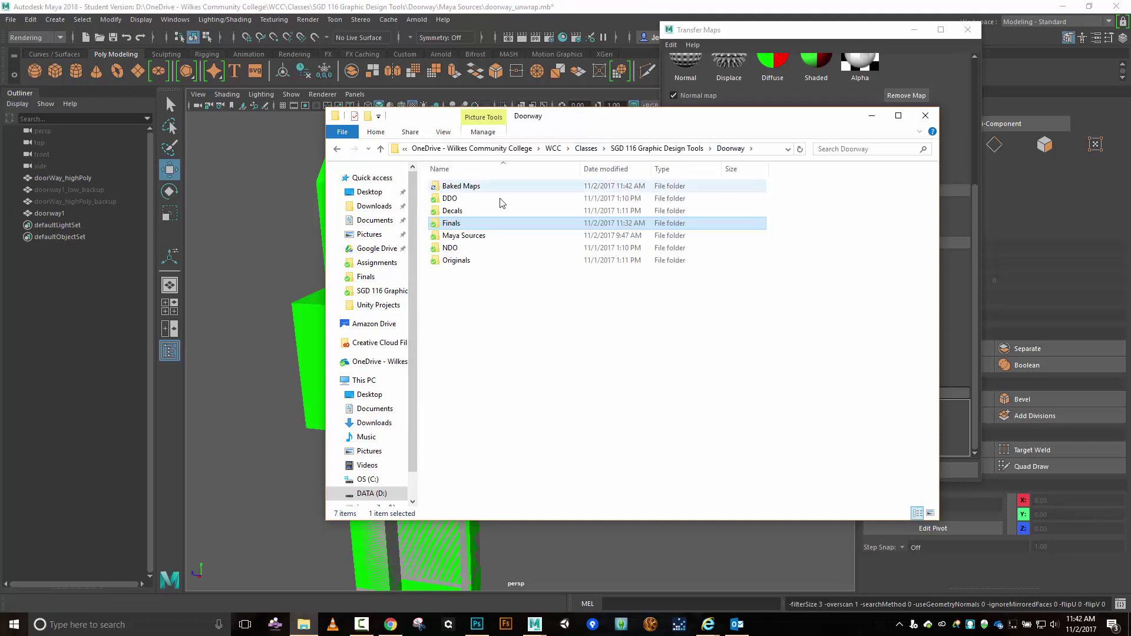
double_click(469, 189)
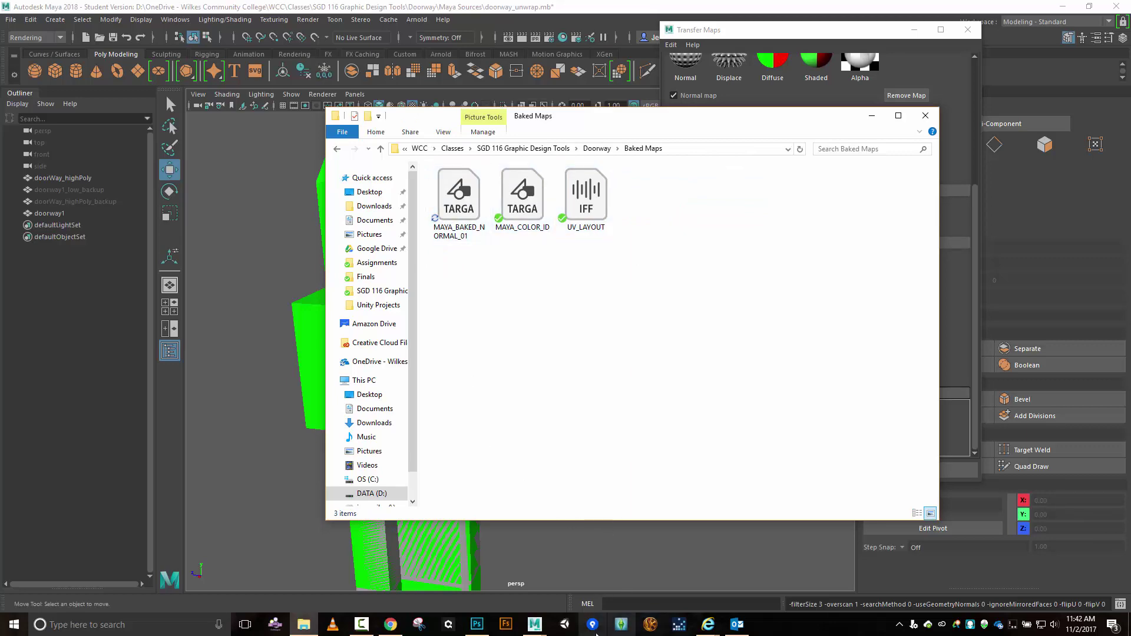
click(482, 628)
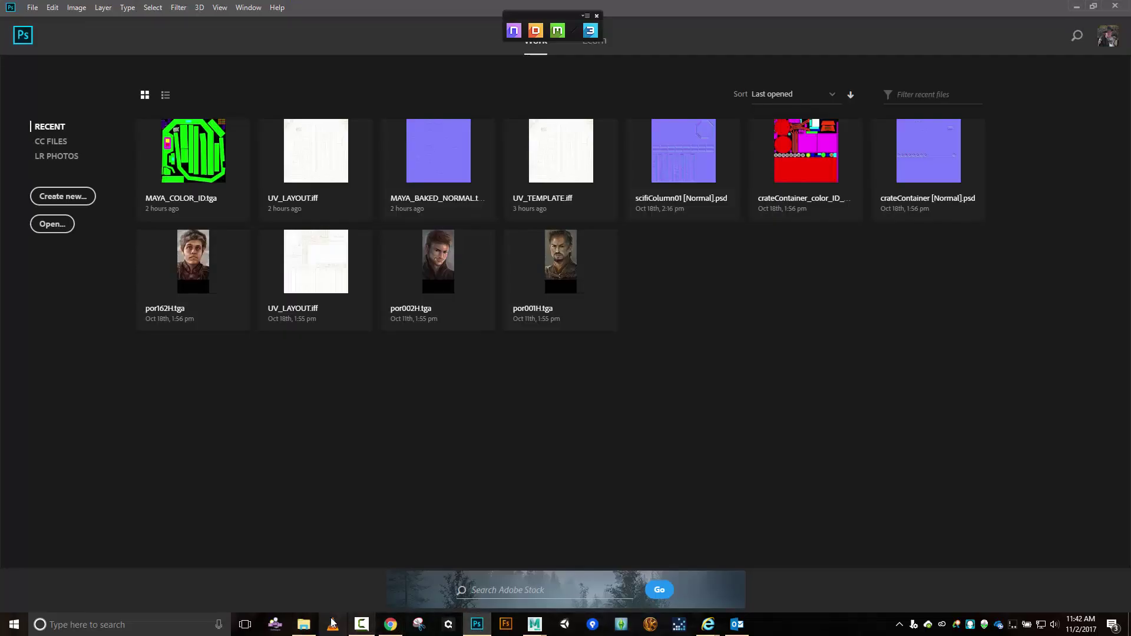
click(304, 629)
drag(459, 201, 262, 350)
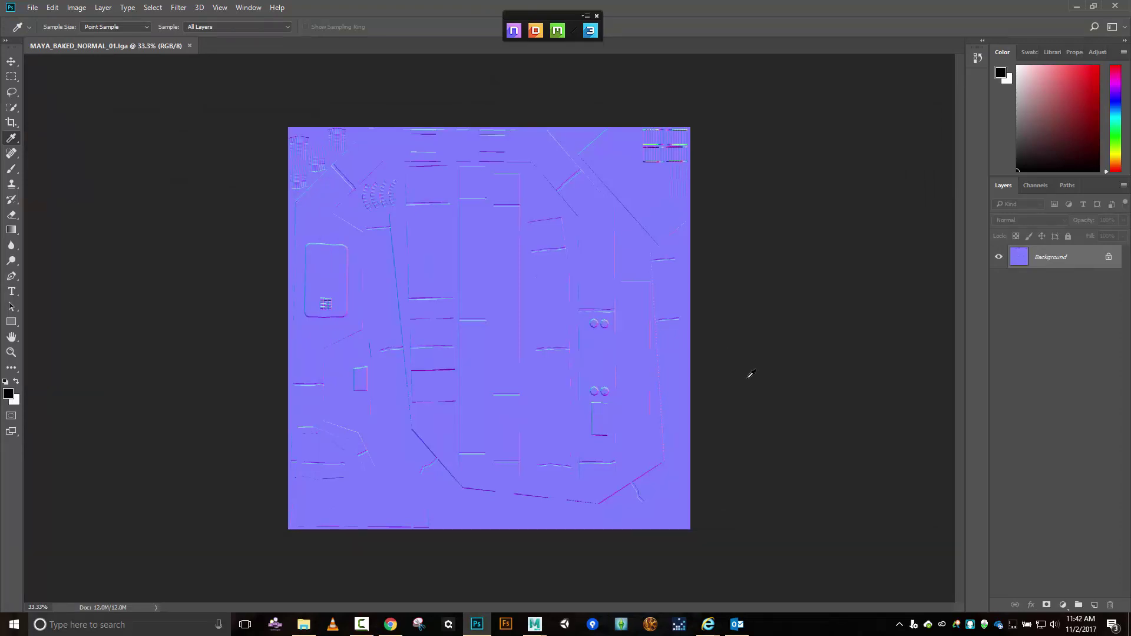
key(ctrl+plus)
key(ctrl+plus)
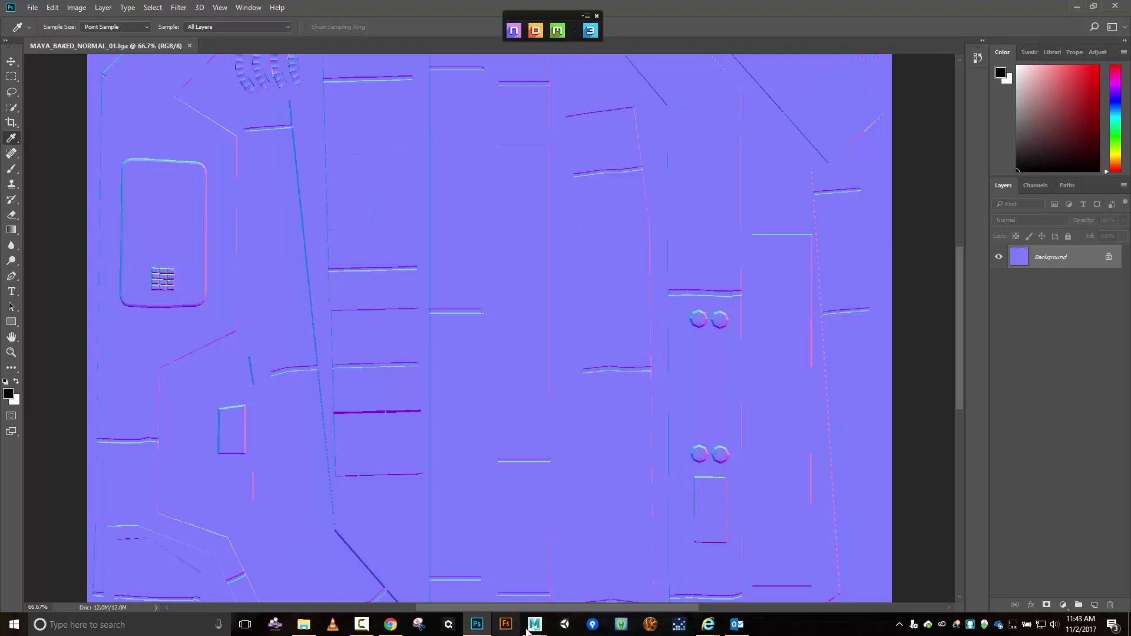
- Switch back to Maya and examine the pipe handles on the doorway's side up close
mouse_move(534, 625)
click(562, 591)
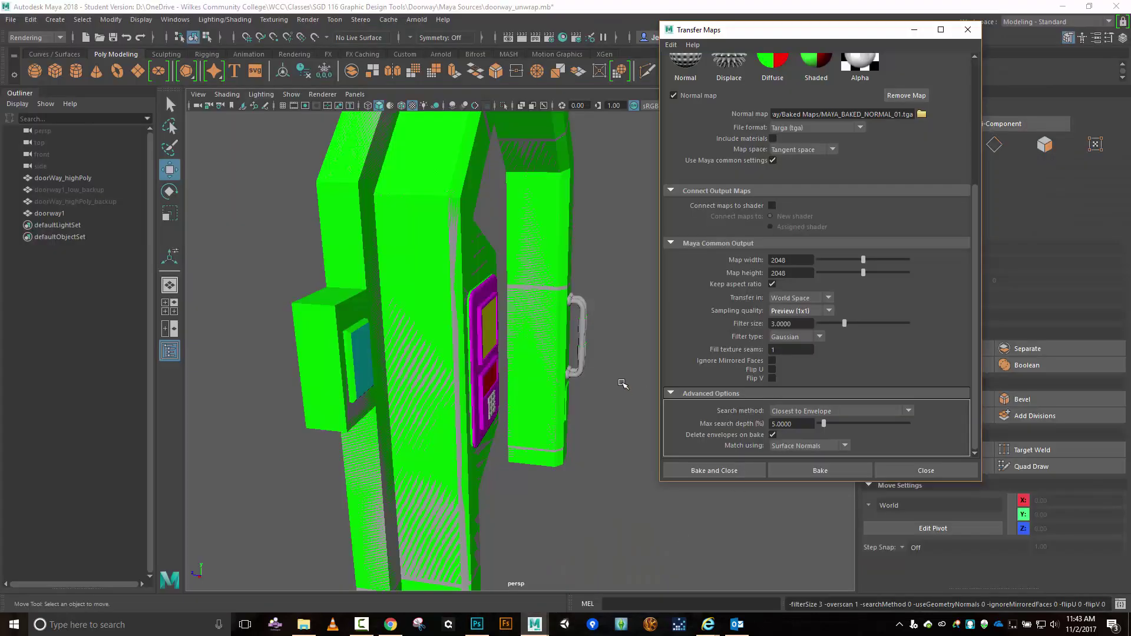
drag(624, 357, 361, 354)
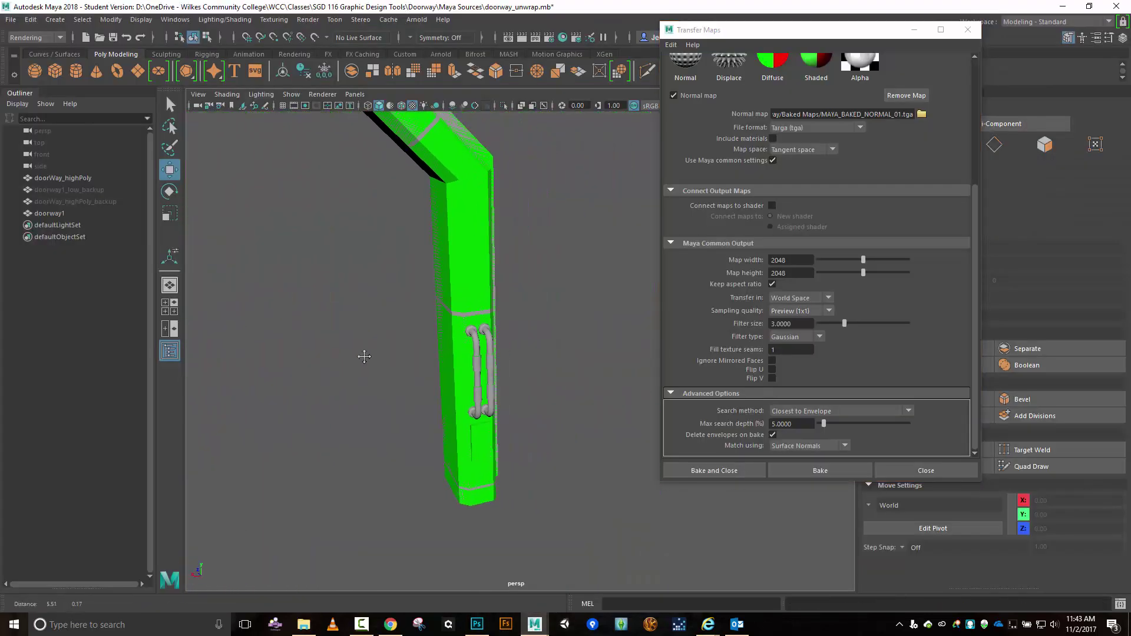
scroll(591, 384, up, 3)
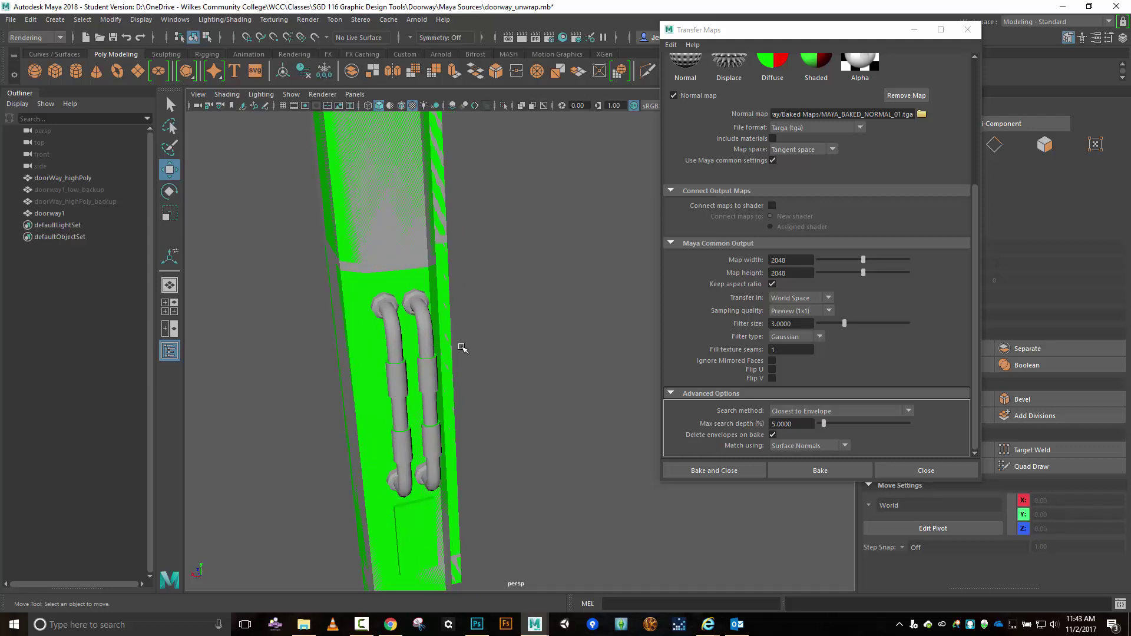
drag(462, 352, 393, 302)
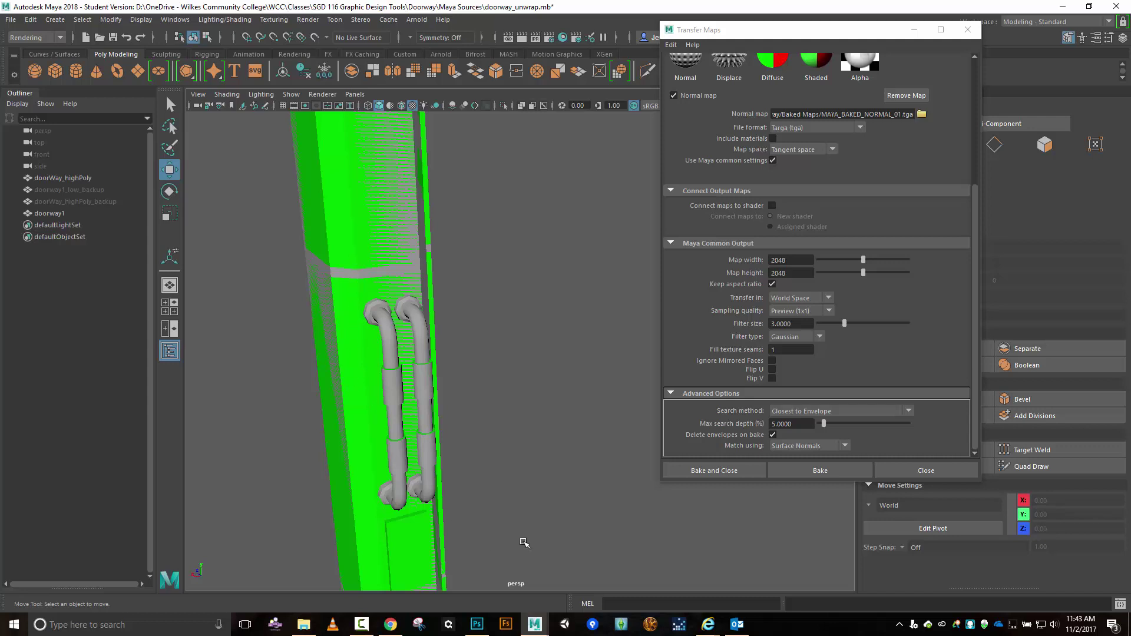
- Switch to Photoshop and examine the baked normal map, checking the handle area, the vents and the panel details
click(482, 628)
scroll(637, 454, down, 1)
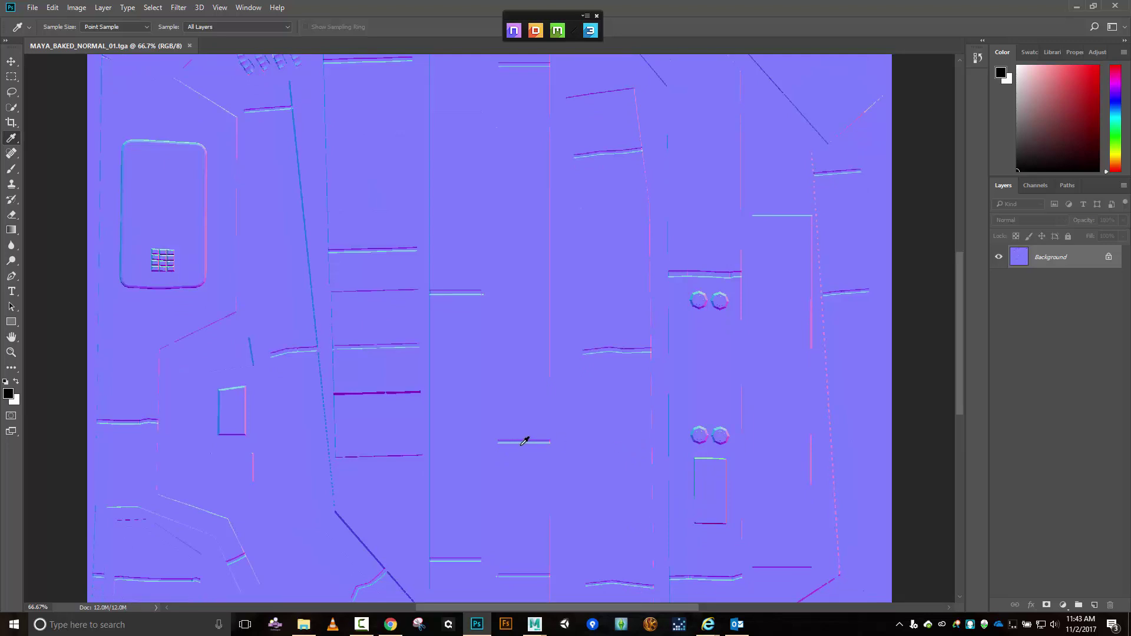
key(ctrl+minus)
key(ctrl+minus)
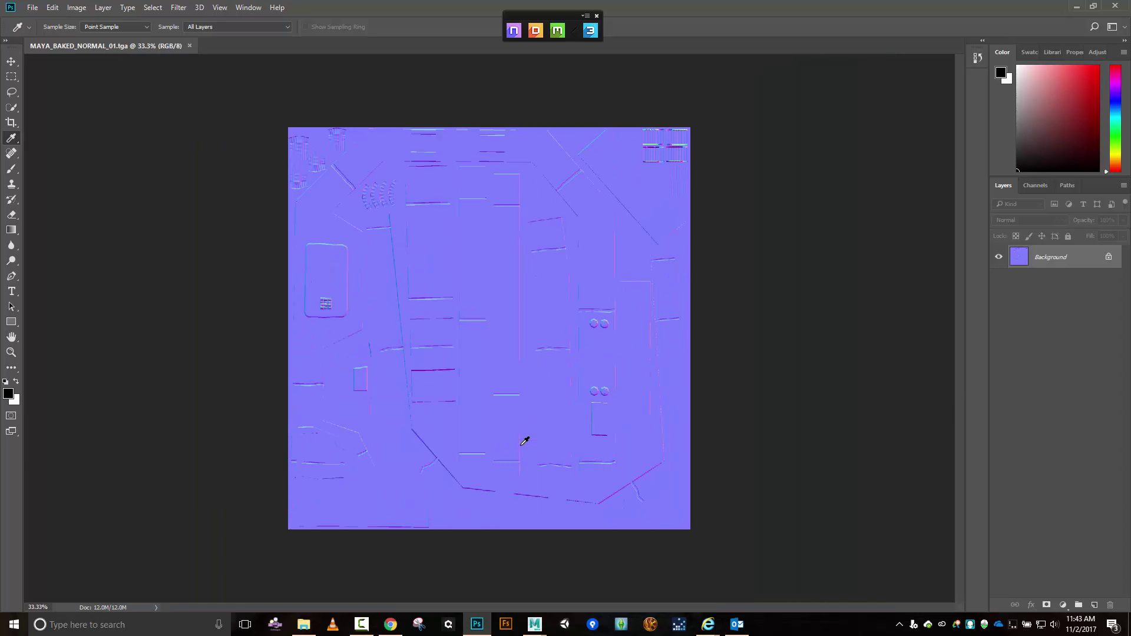
key(ctrl+plus)
key(ctrl+minus)
key(ctrl+plus)
key(ctrl+plus)
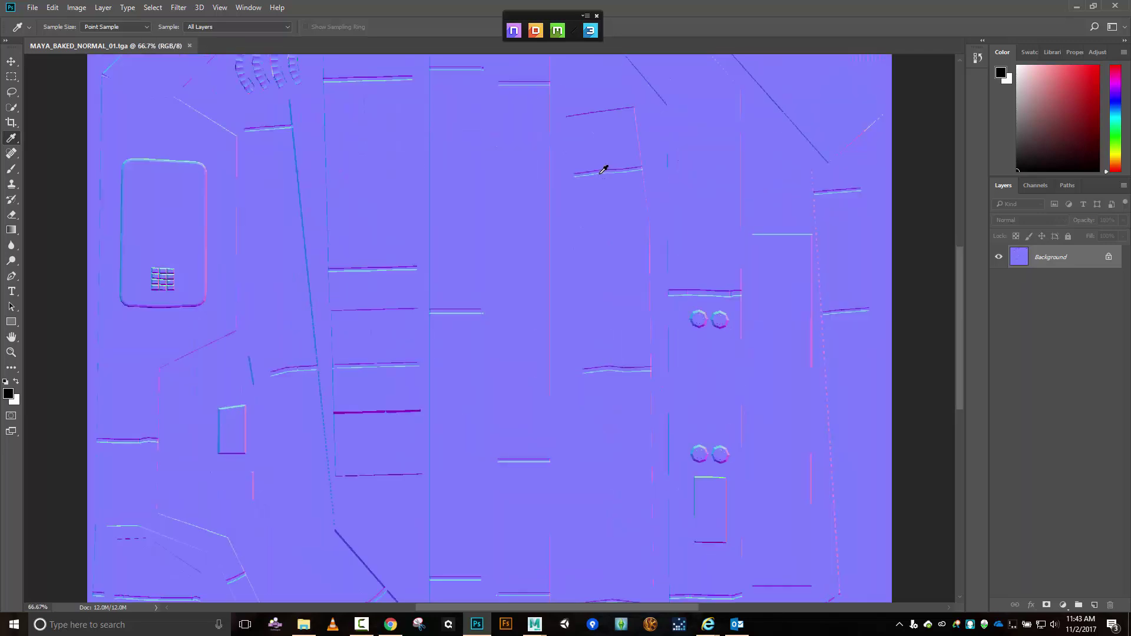
scroll(412, 228, up, 5)
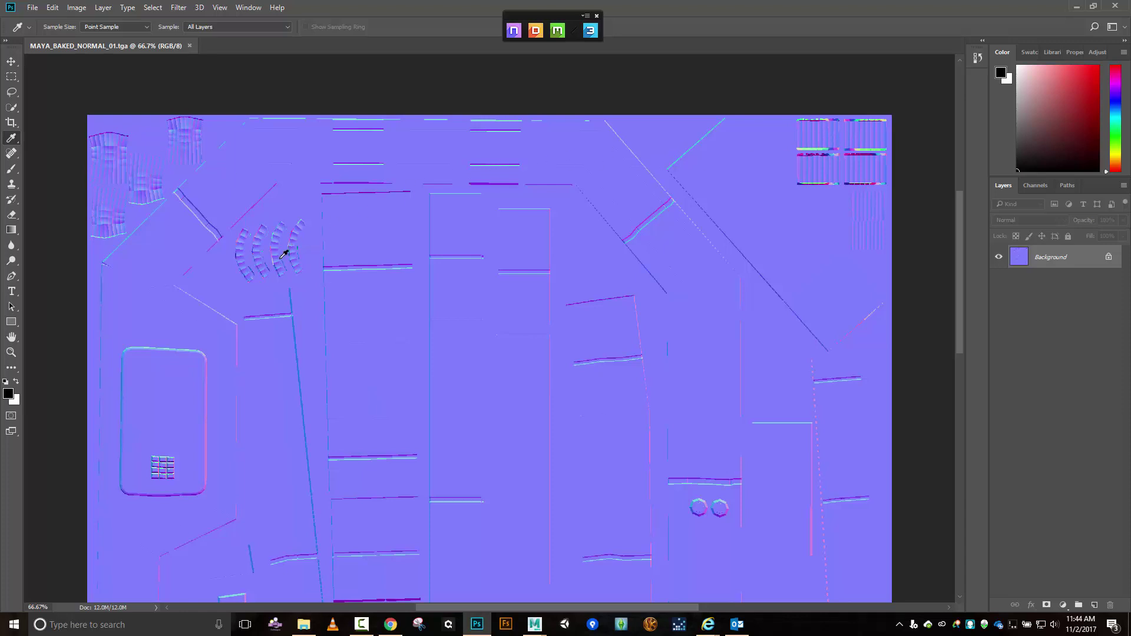
scroll(634, 304, down, 3)
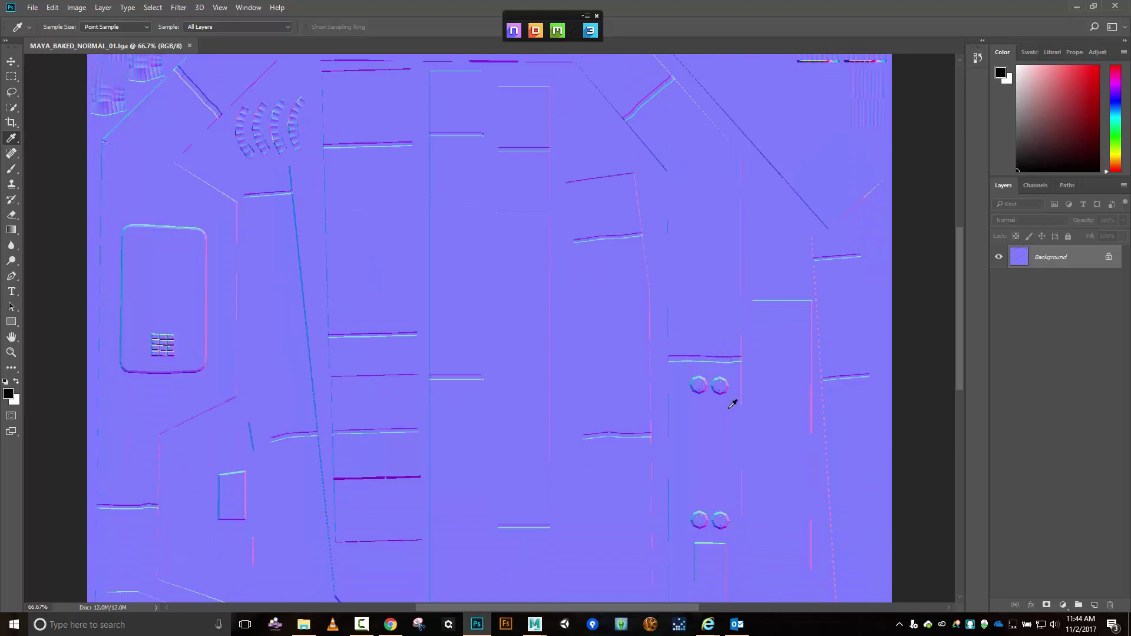
scroll(744, 340, up, 3)
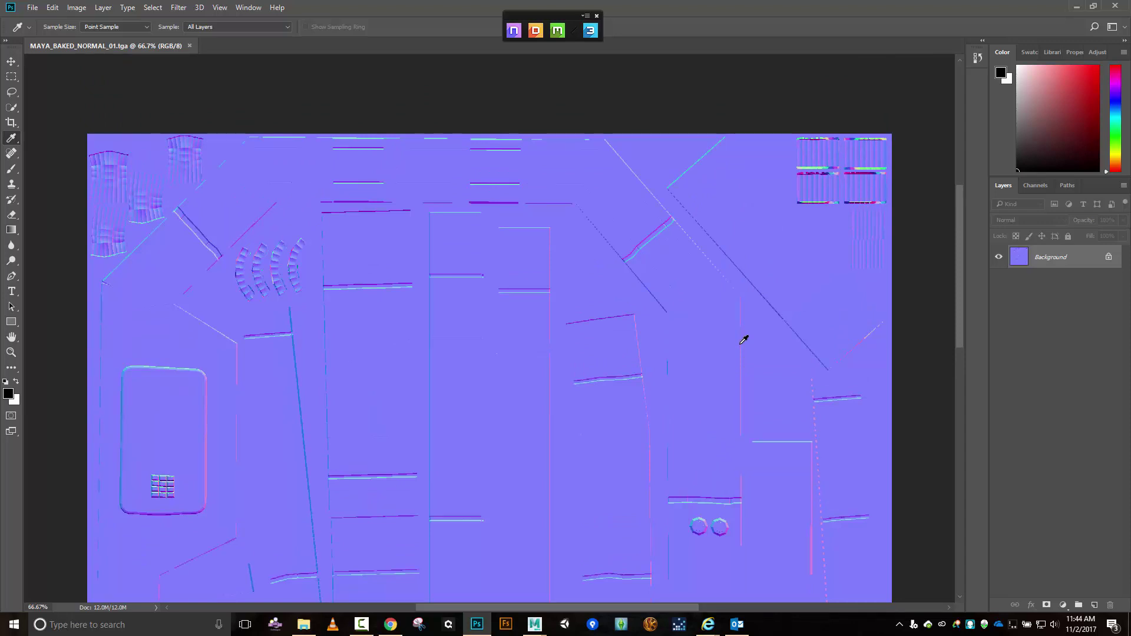
scroll(744, 340, down, 2)
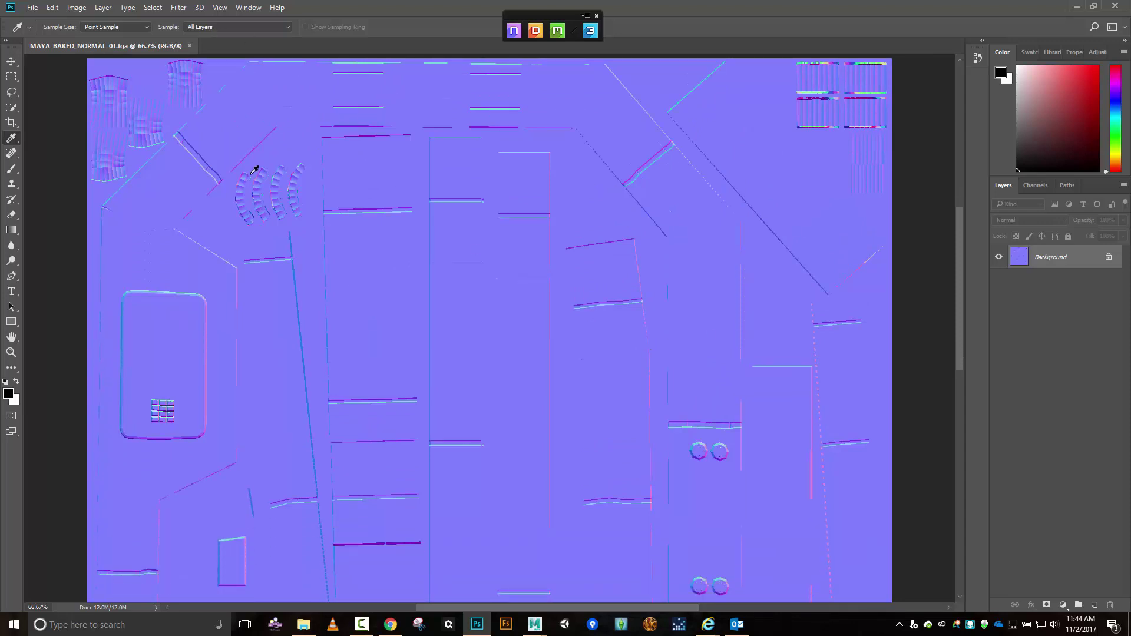
- Switch back to Maya and close the Transfer Maps window
mouse_move(535, 624)
click(599, 582)
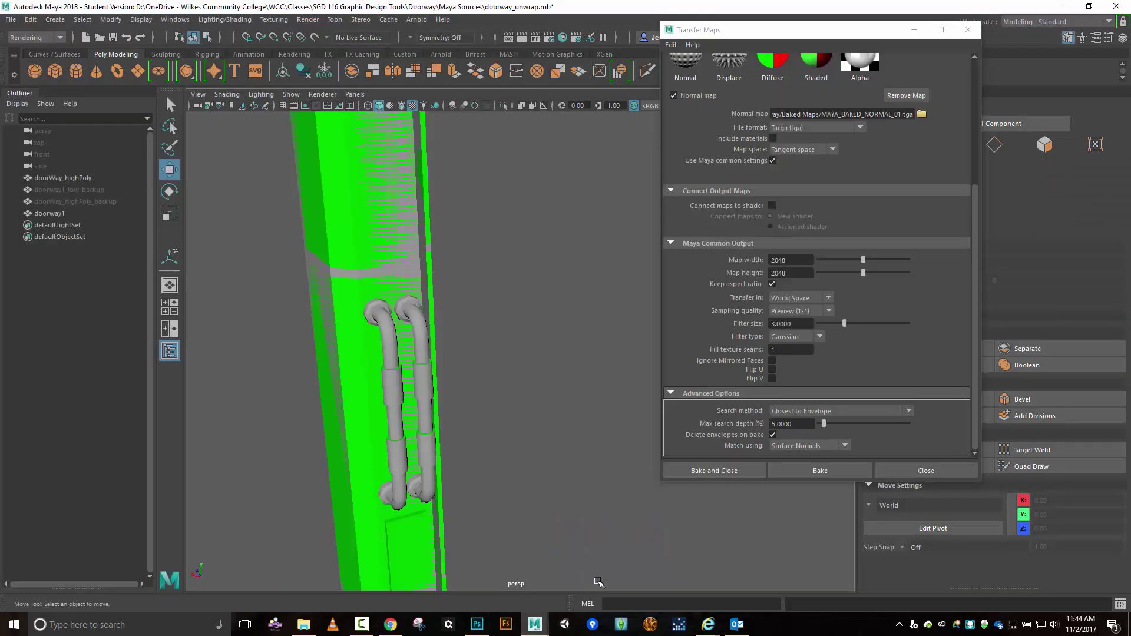
click(968, 29)
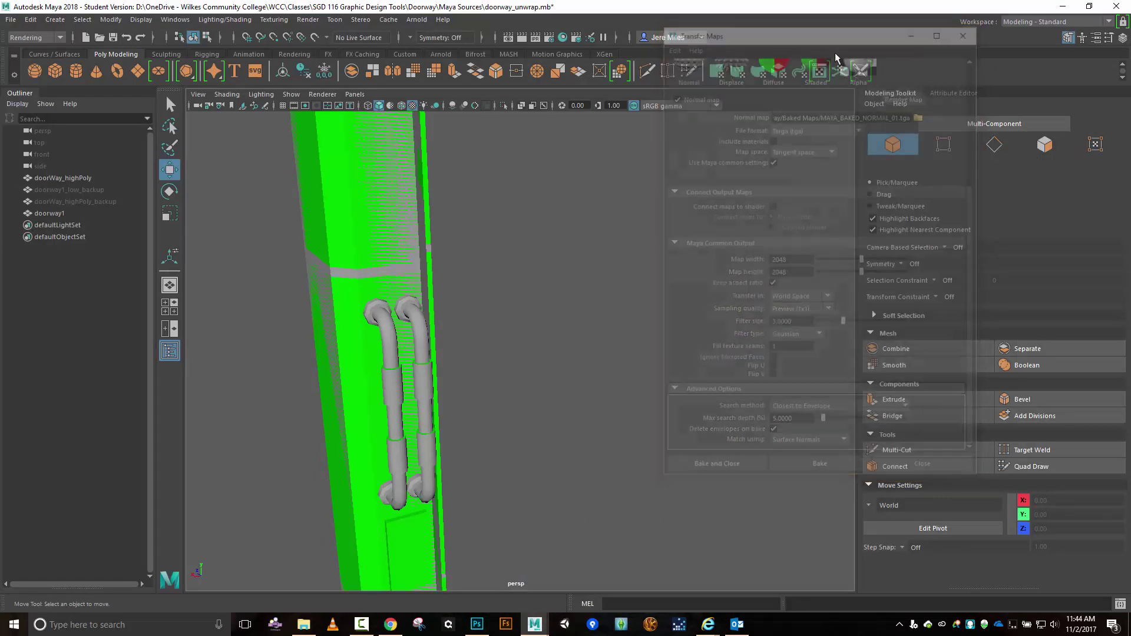
- Duplicate the doorWay_highPoly mesh, then hide the original and the doorway1 mesh
click(75, 178)
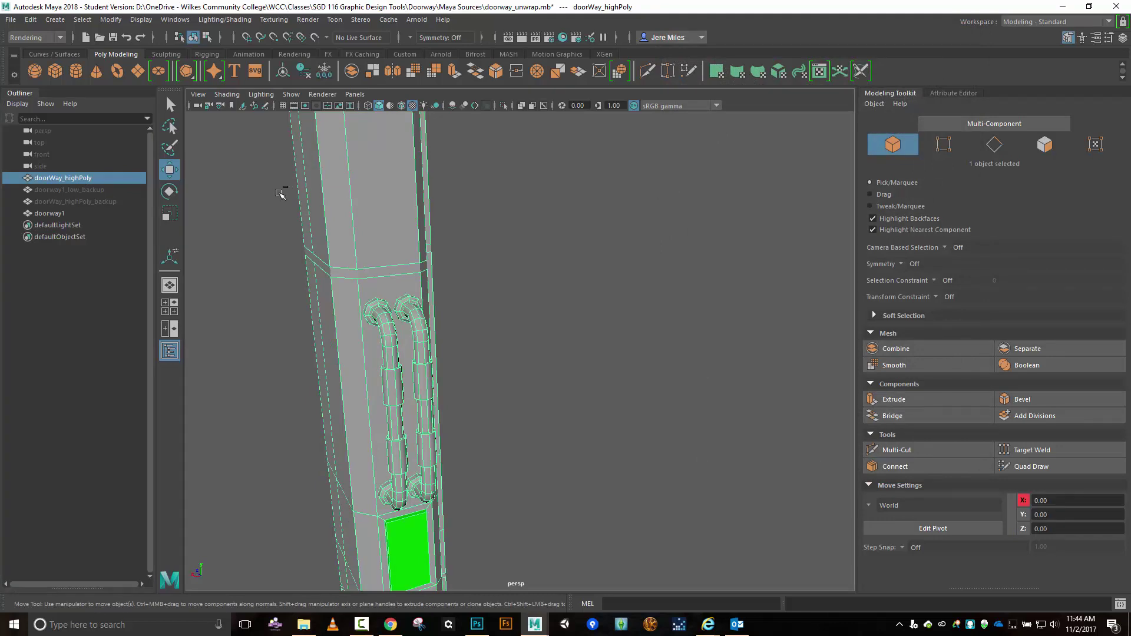
key(ctrl+d)
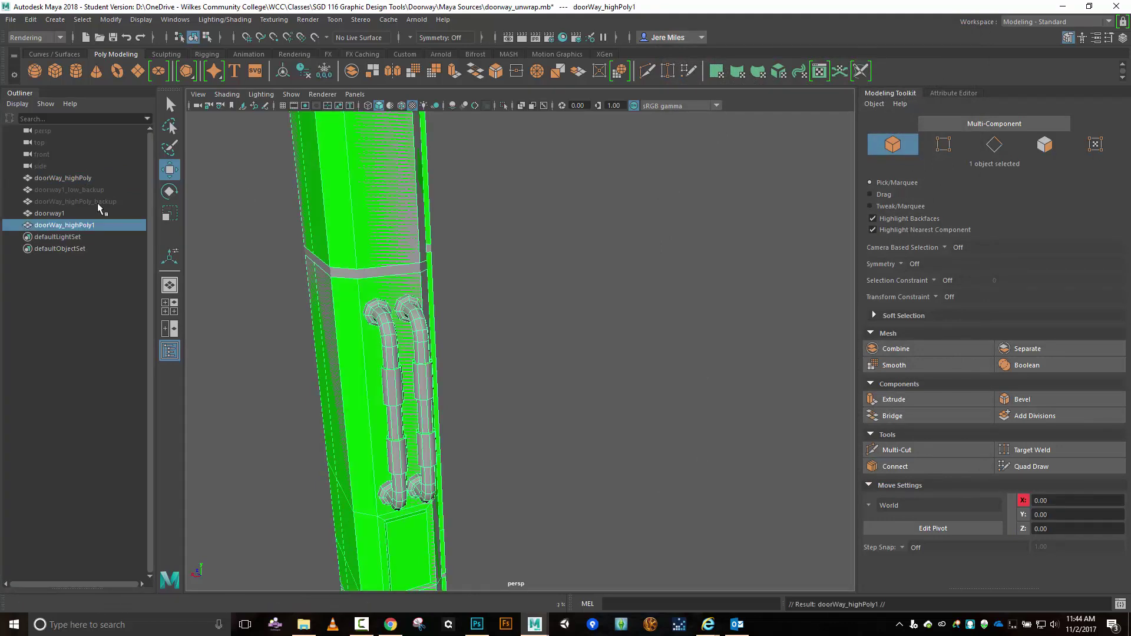
click(71, 178)
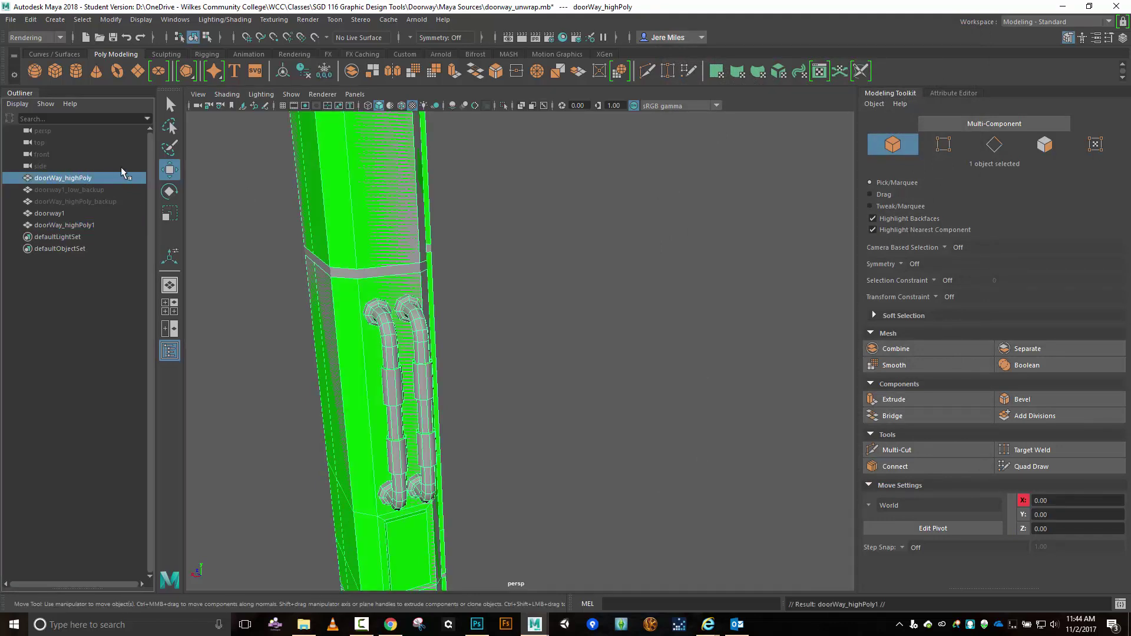
key(h)
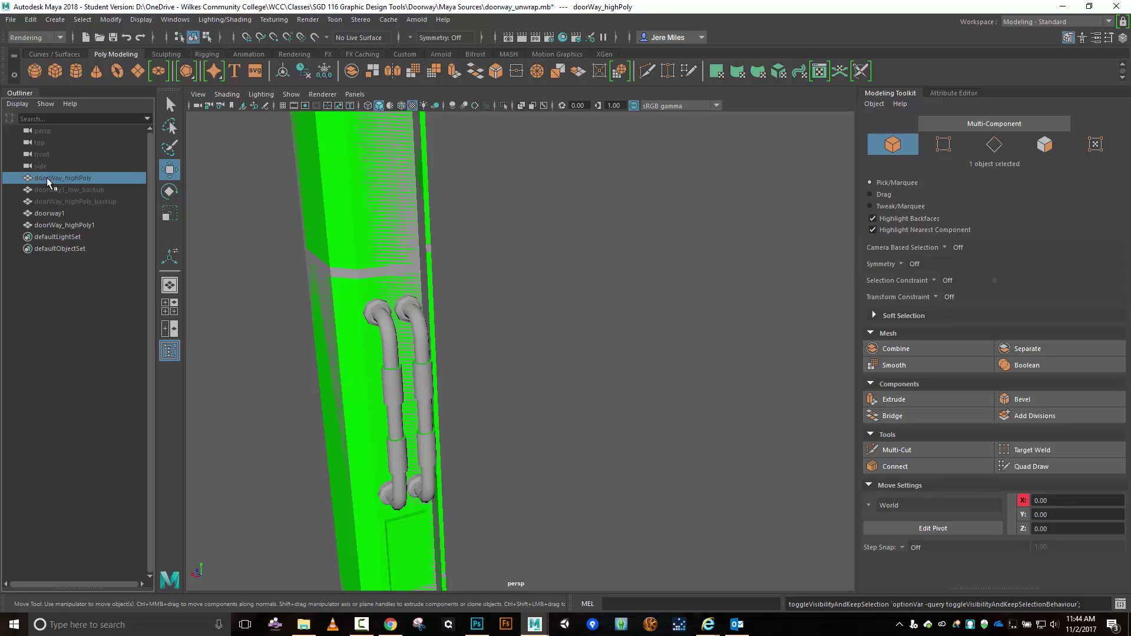
click(56, 215)
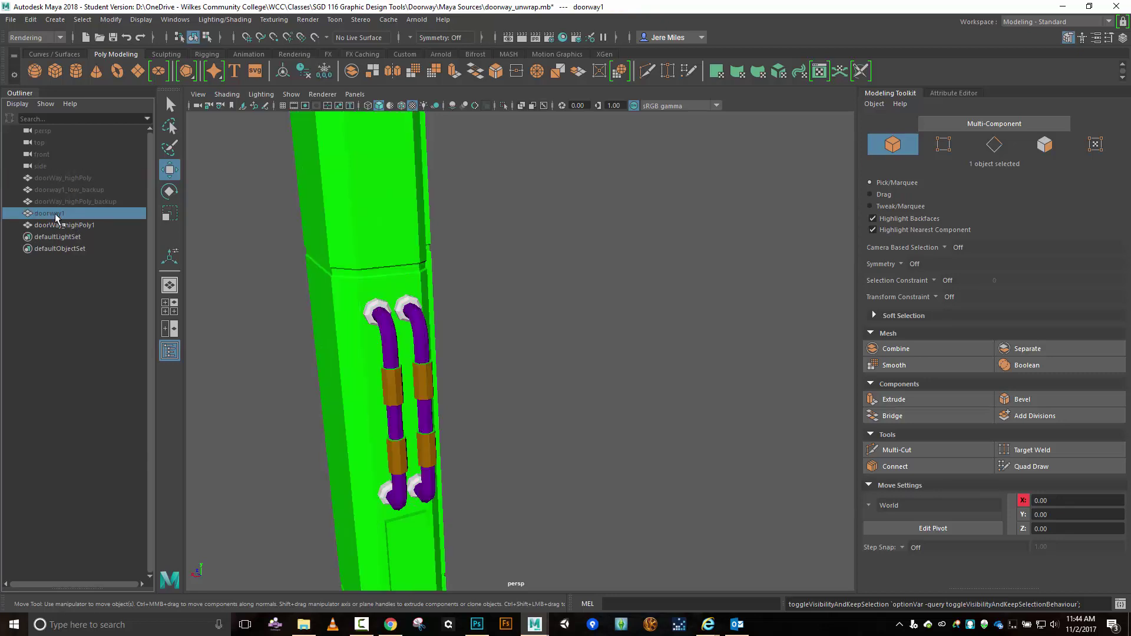
- Rename the duplicated high-poly mesh doorWay_highPoly1_noHandles
click(54, 227)
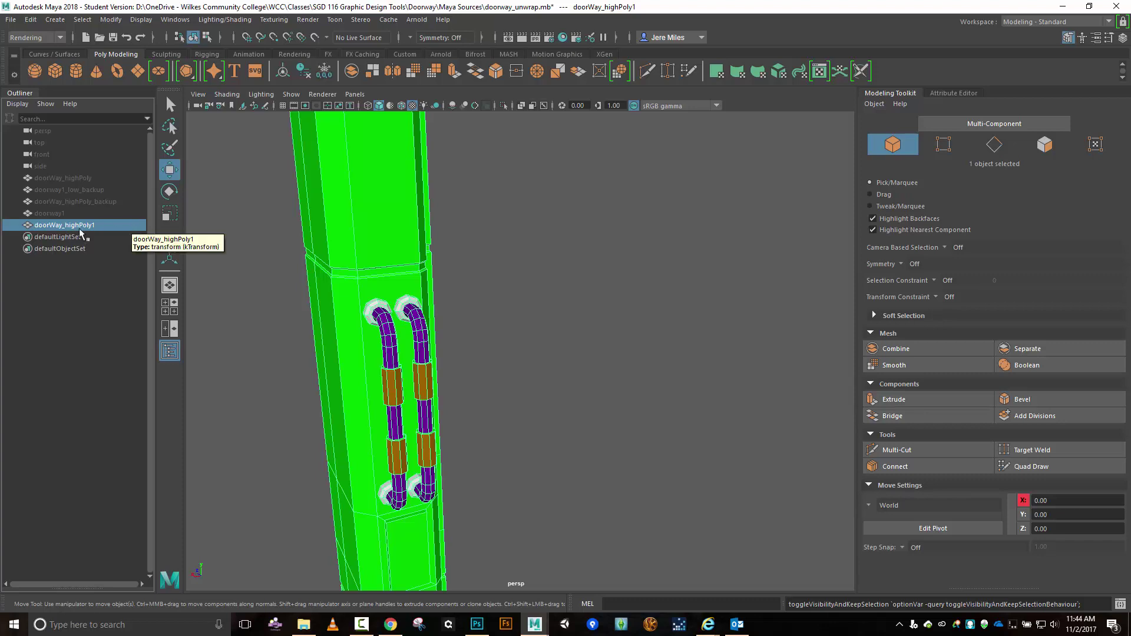
double_click(133, 230)
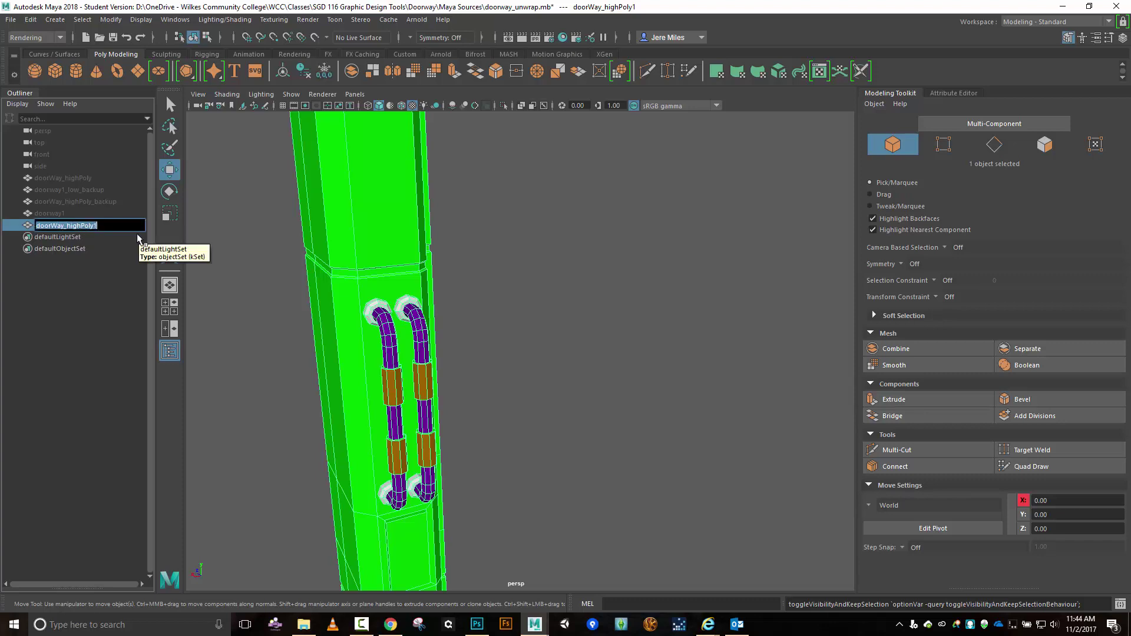
key(End)
text(_noHandles)
key(Return)
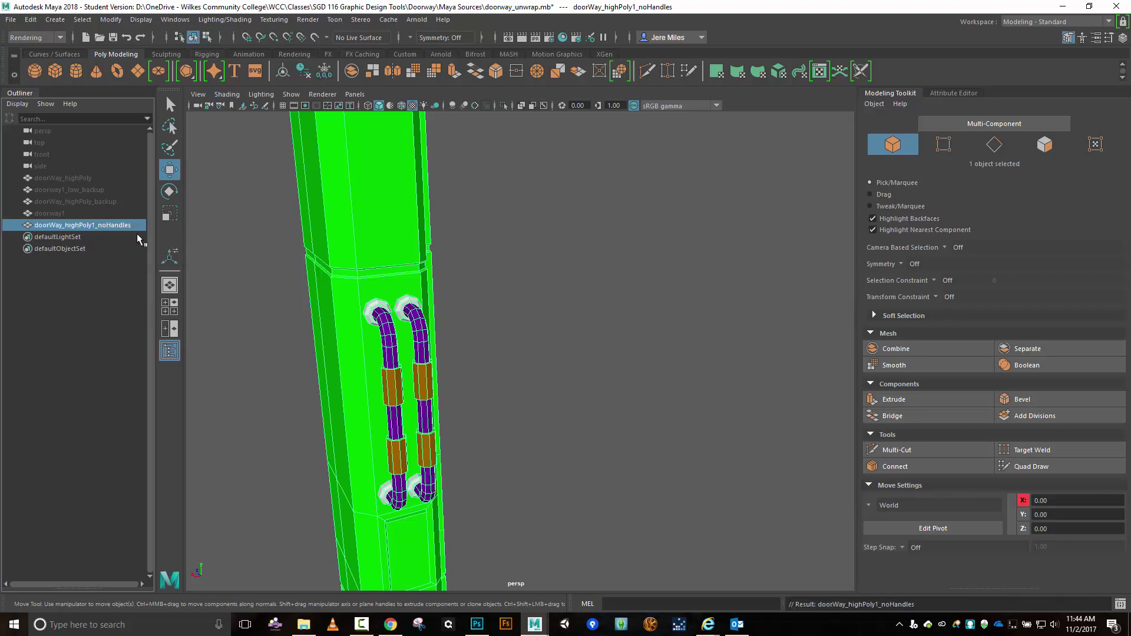
- Select all faces of both handles and their mounting rings on doorWay_highPoly1_noHandles, and delete them
scroll(536, 427, up, 1)
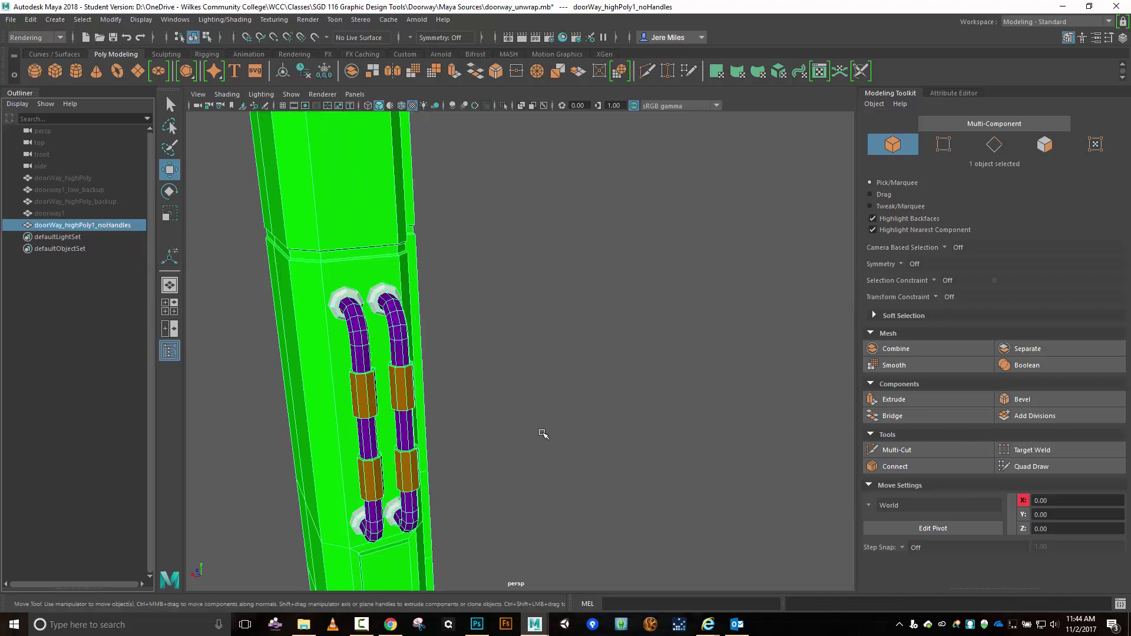
right_click(607, 412)
click(595, 312)
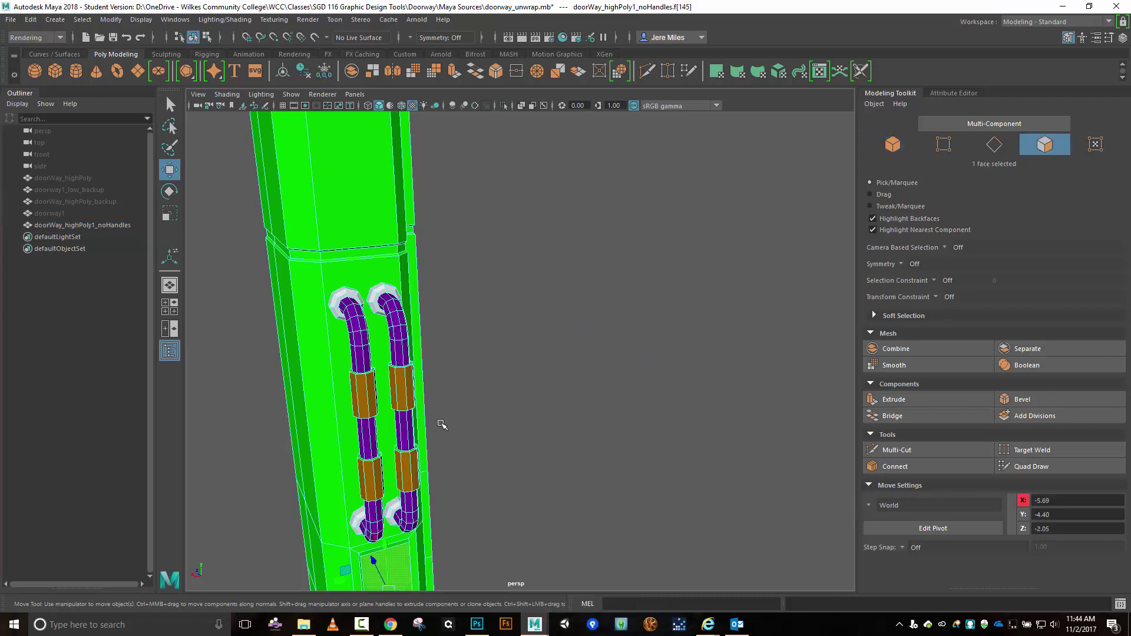
click(370, 448)
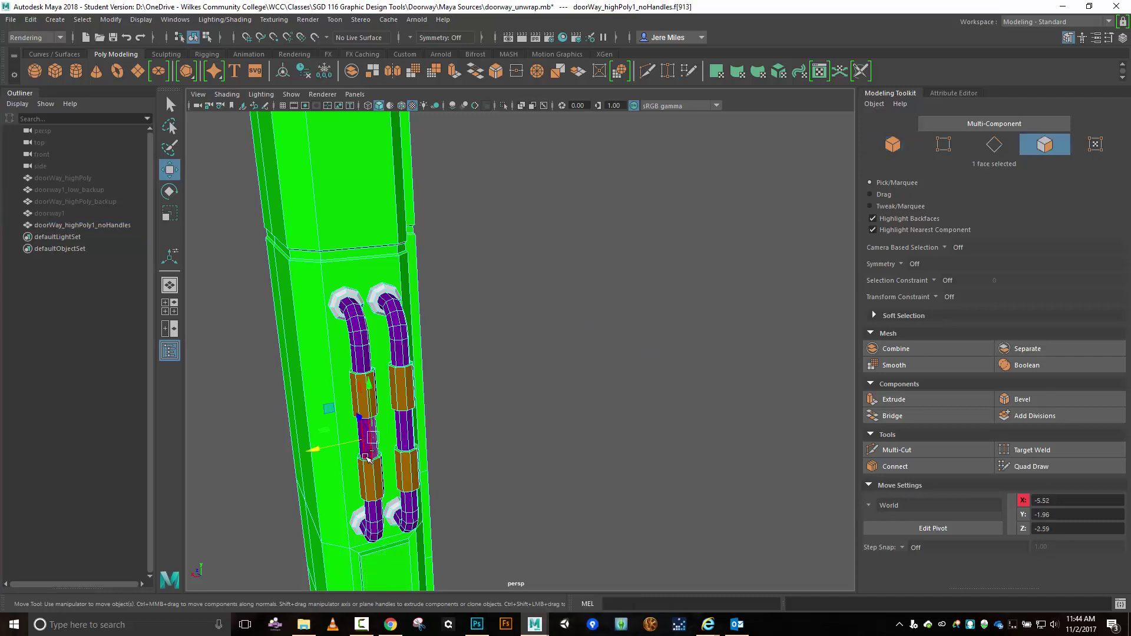
click(374, 453)
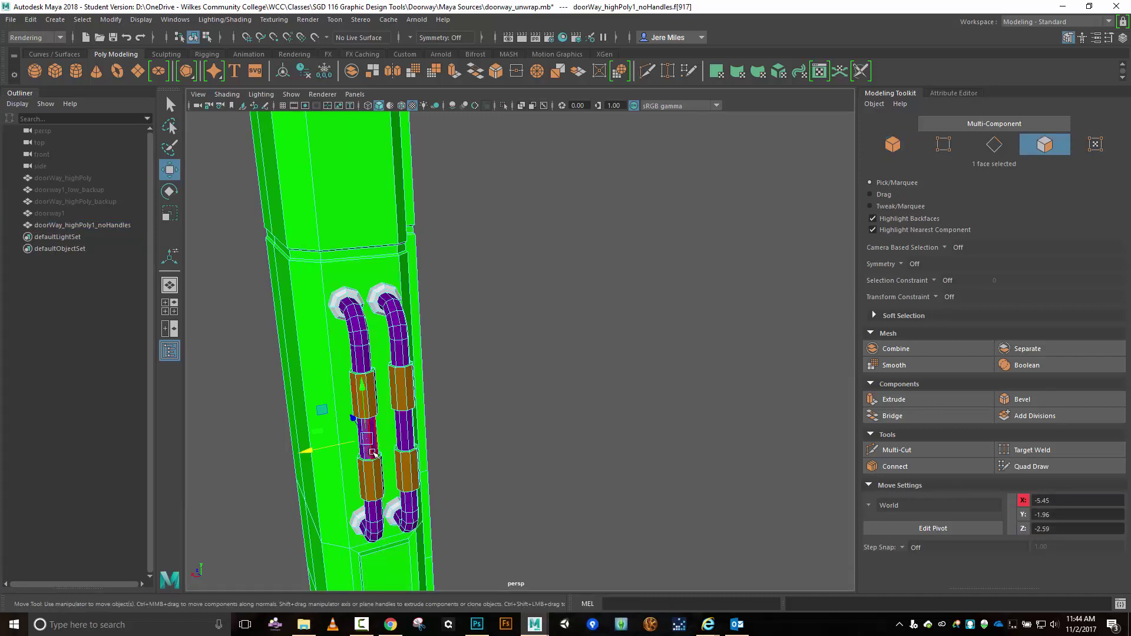
shift+double_click(377, 452)
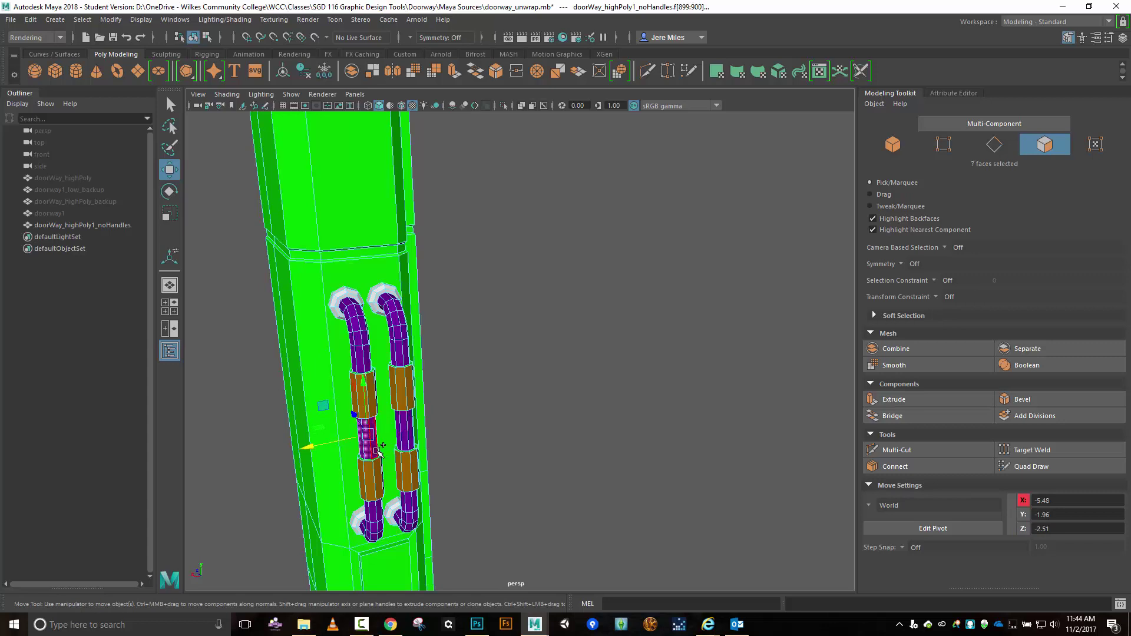
shift+double_click(378, 452)
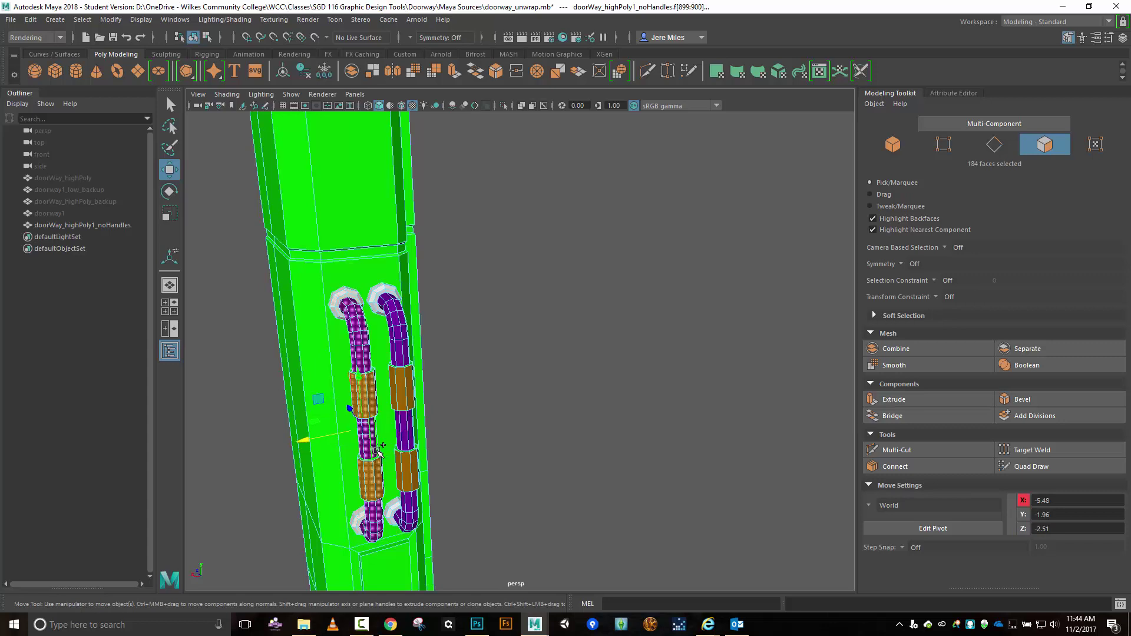
shift+double_click(411, 443)
shift+double_click(412, 443)
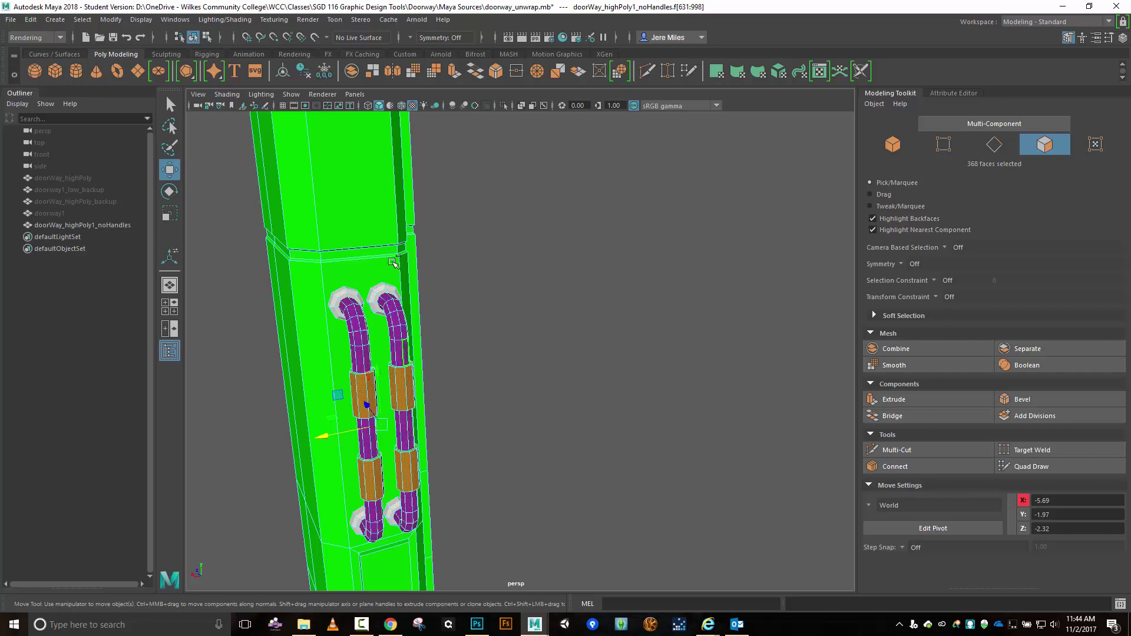
alt+drag(505, 501, 407, 476)
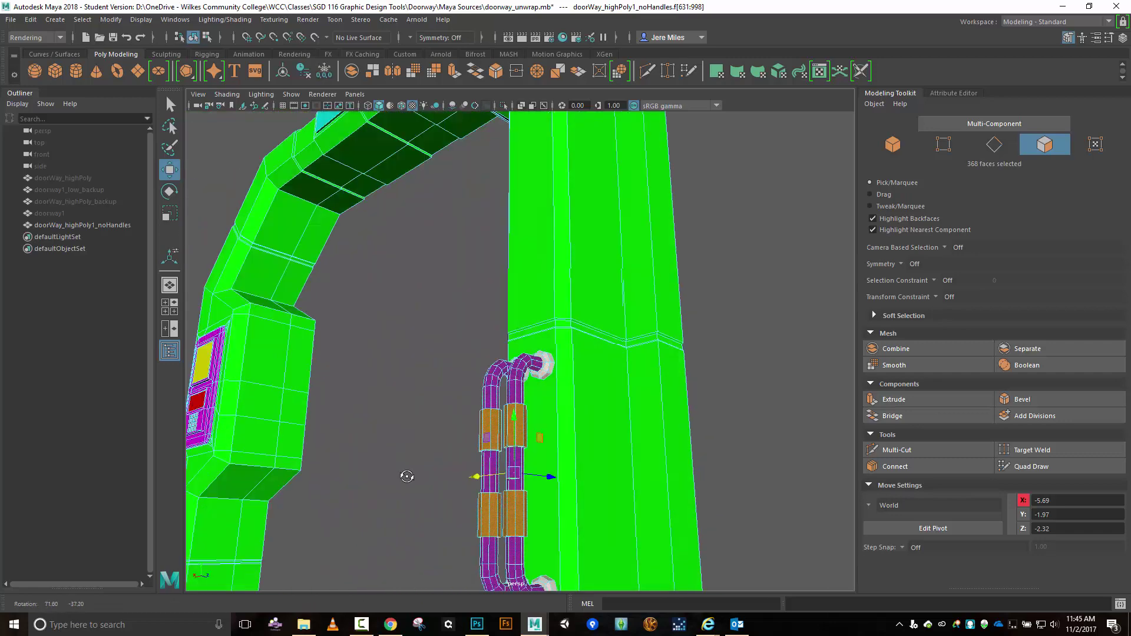
key(f)
key(Delete)
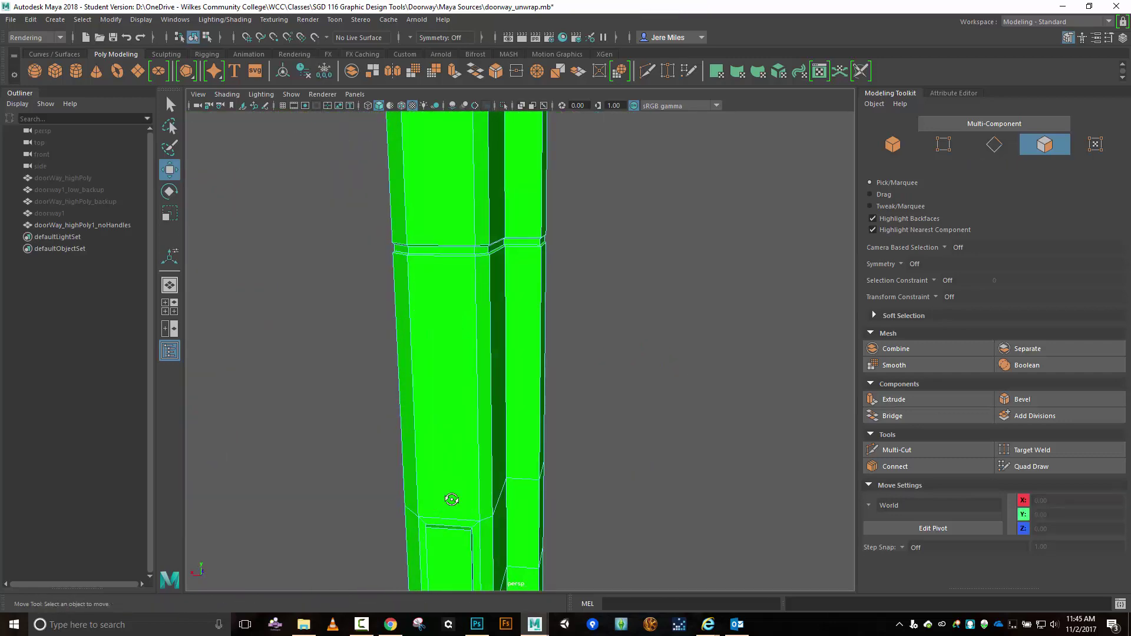
- Bring the whole doorway into view and unhide the low-poly doorway1 mesh
alt+drag(507, 513, 404, 316)
scroll(469, 489, down, 4)
scroll(466, 489, up, 5)
scroll(543, 371, up, 5)
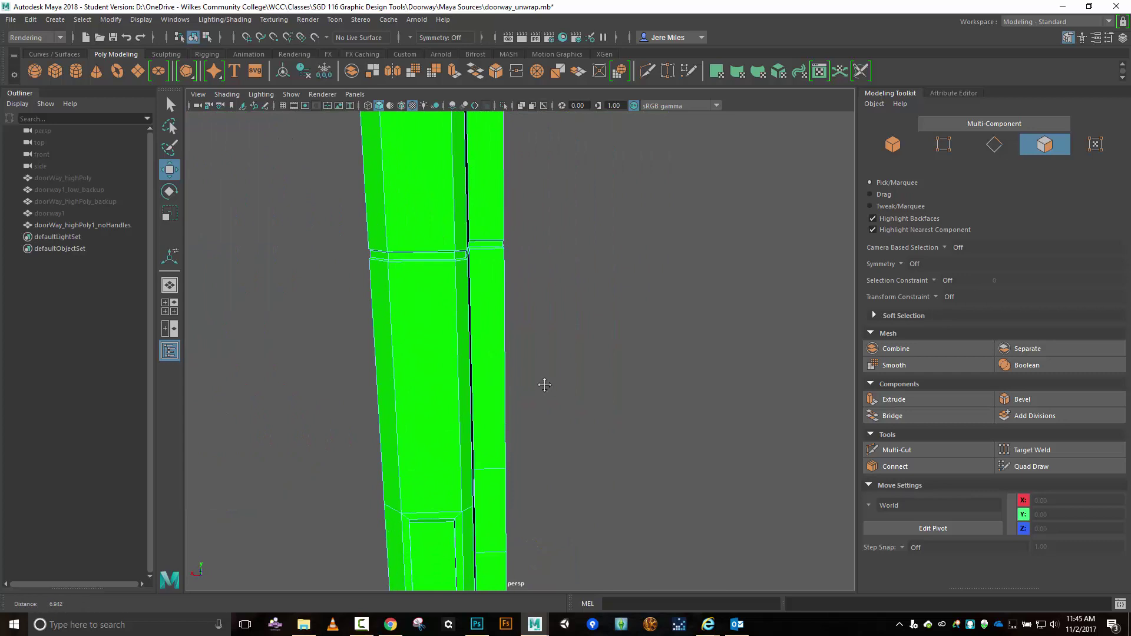
scroll(512, 308, down, 6)
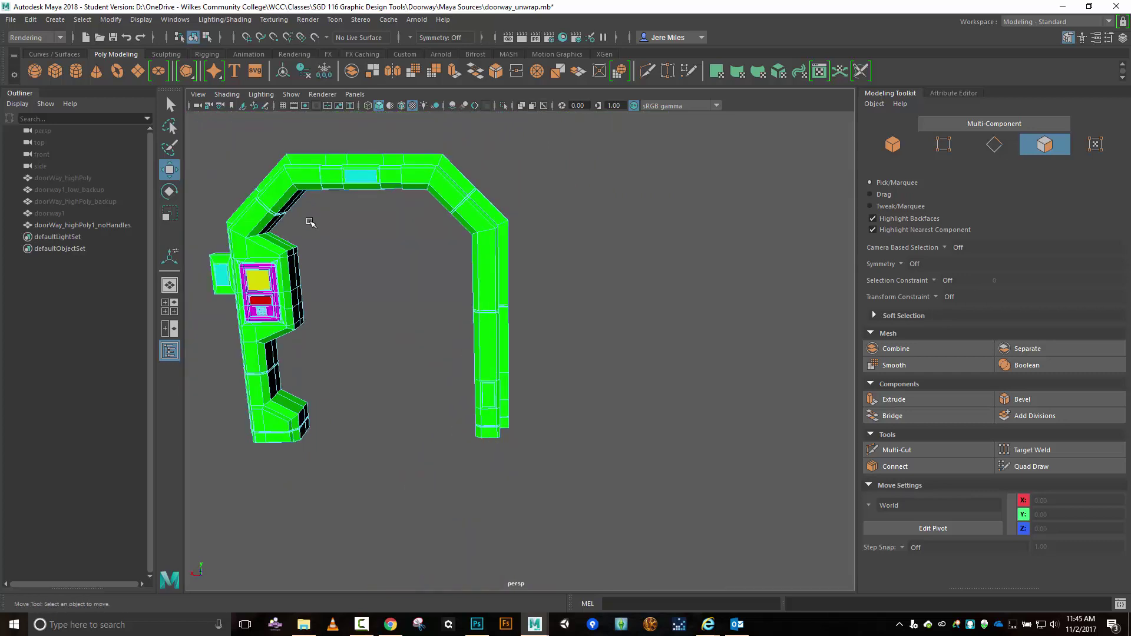
alt+drag(311, 223, 454, 254)
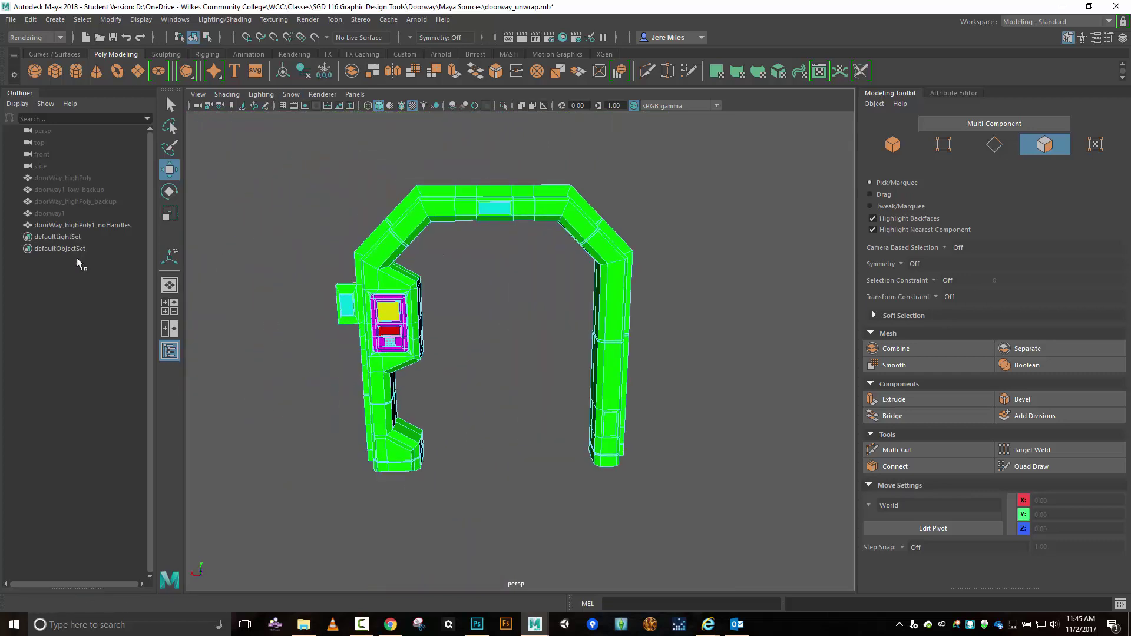
click(63, 214)
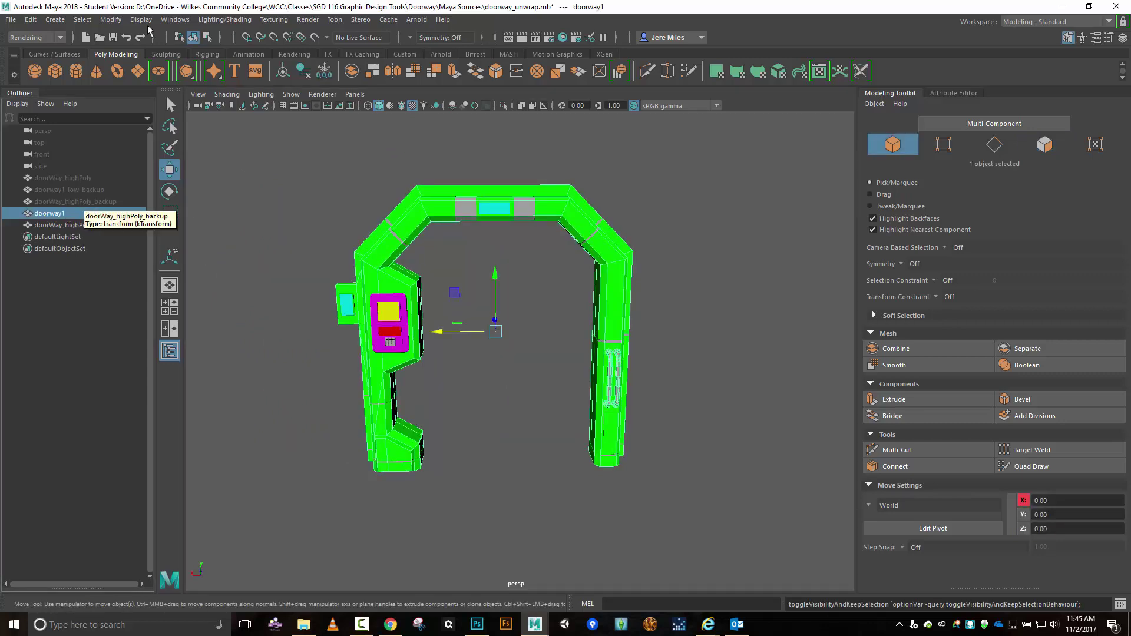
- Open Transfer Maps, clear the target meshes and add doorway1 as the target again
click(233, 23)
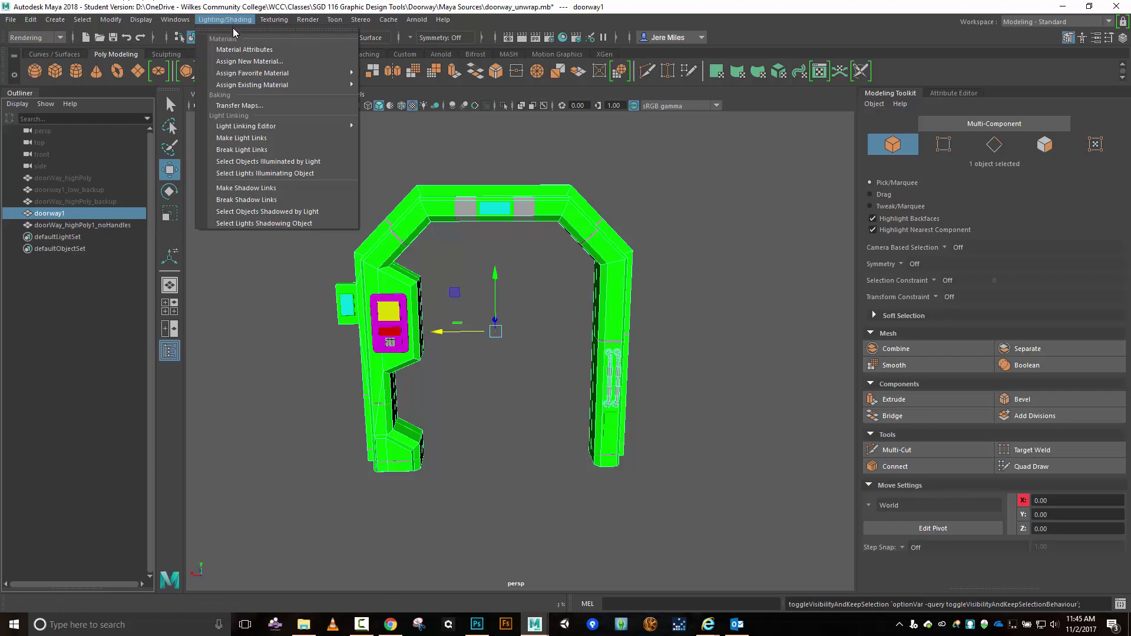
click(255, 107)
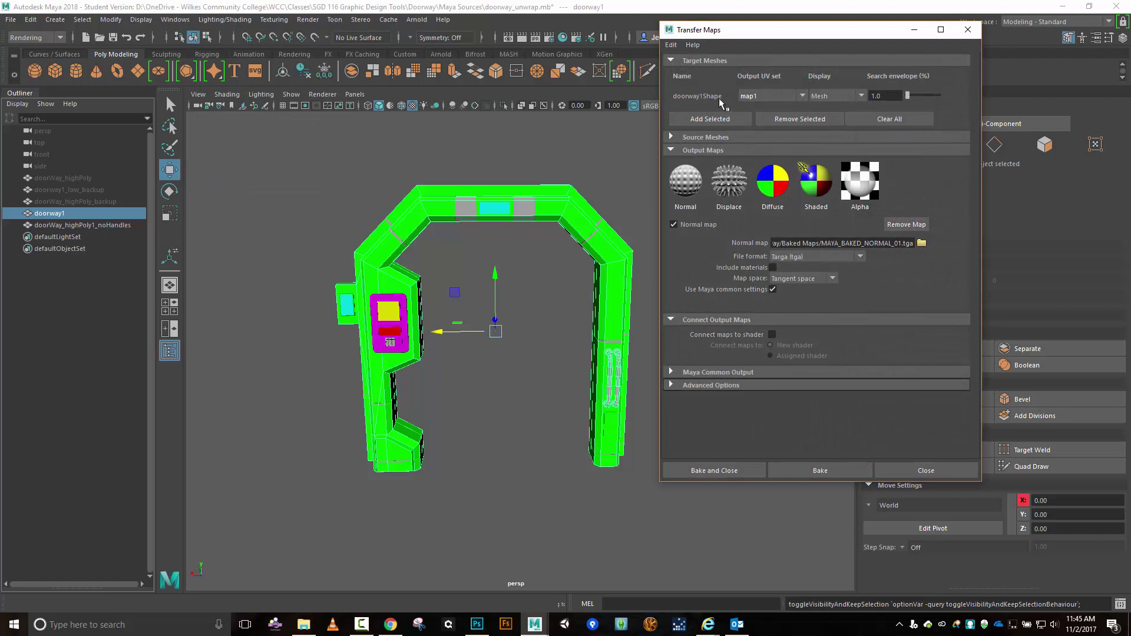
click(907, 119)
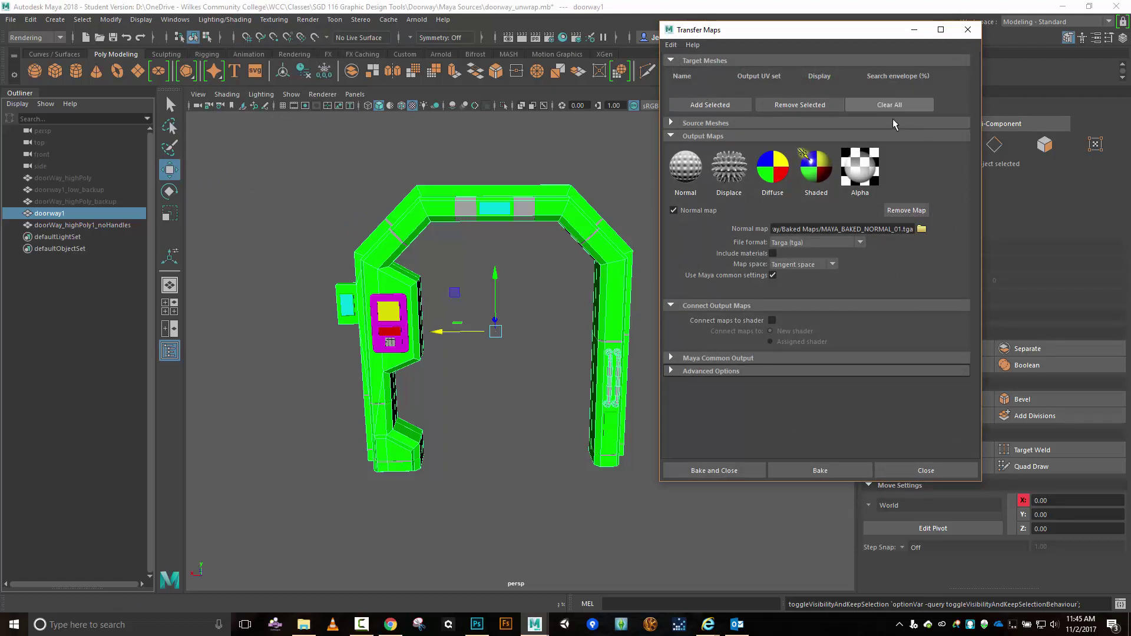
click(666, 120)
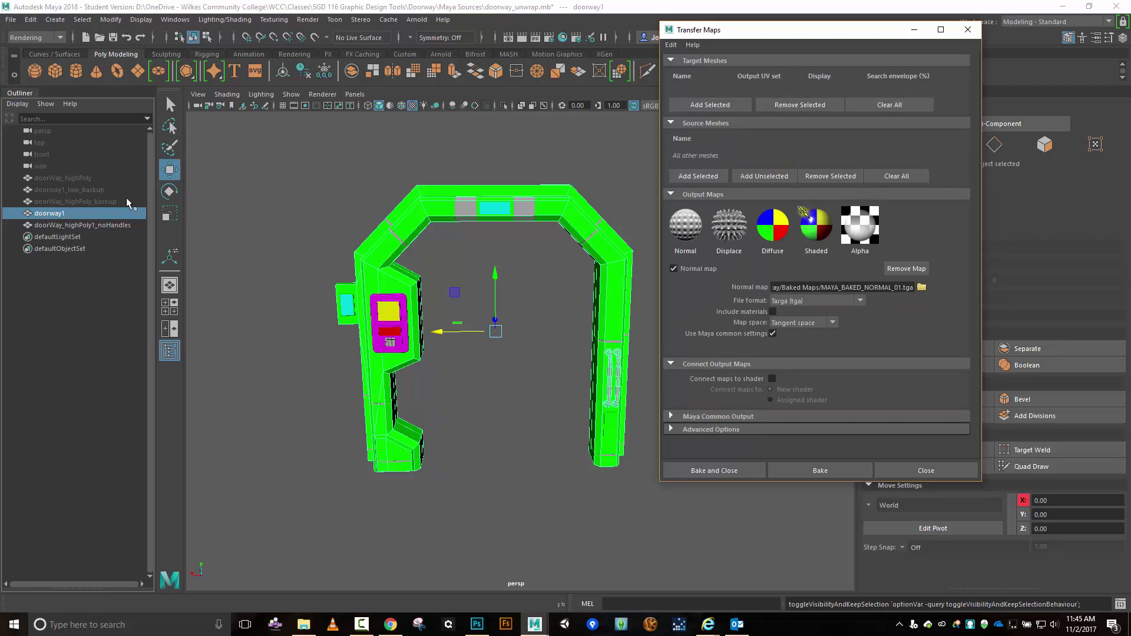
click(744, 105)
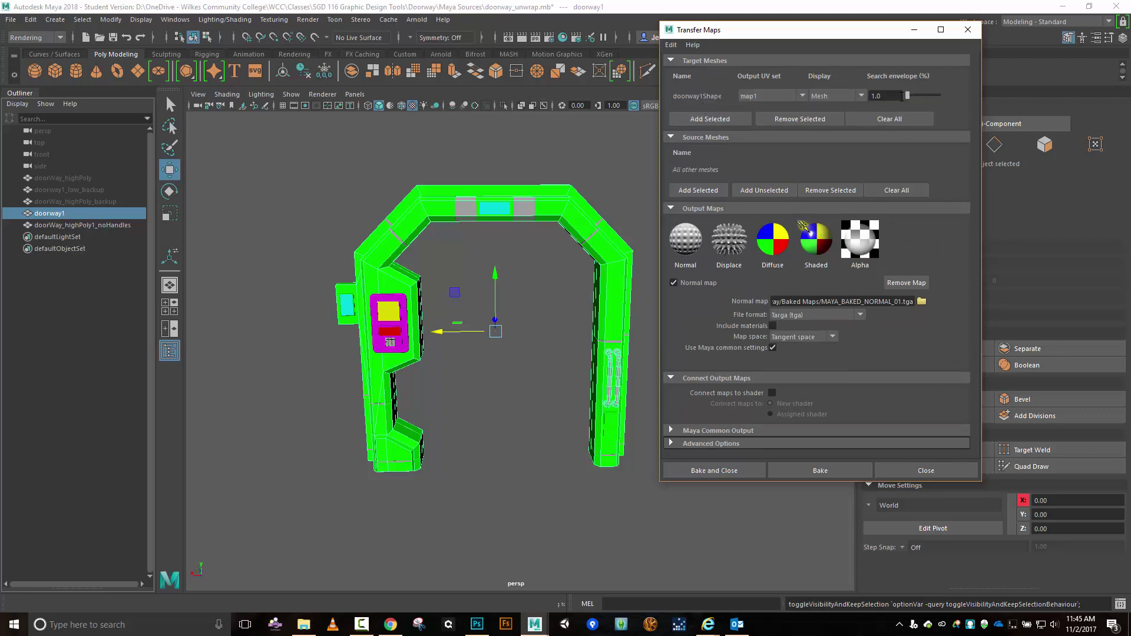
- Set the target's display to Envelope and add doorWay_highPoly1_noHandles as the source mesh
click(862, 96)
click(844, 112)
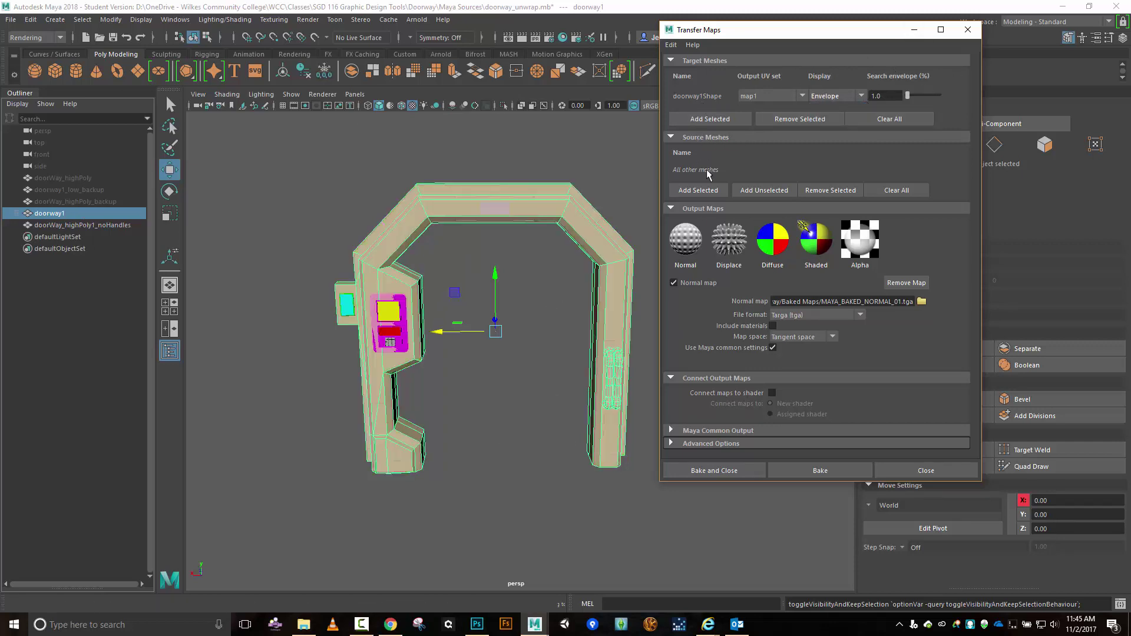
click(102, 224)
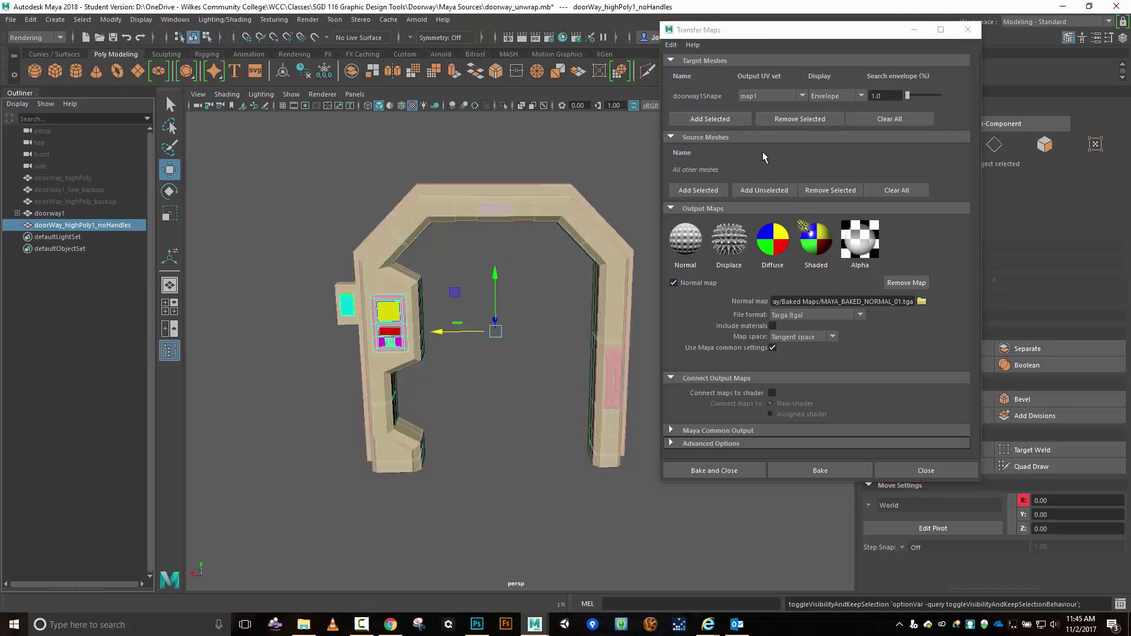
click(701, 192)
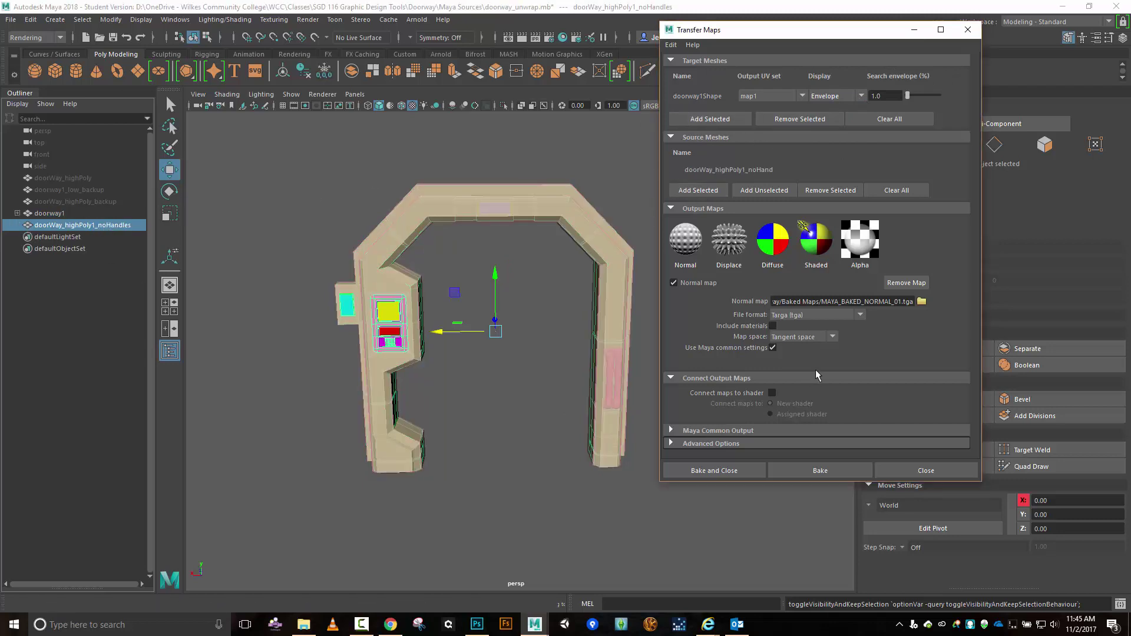
- Review the Maya common output and advanced options, and bake the normal map to MAYA_BAKED_NORMAL_01.tga
click(731, 429)
scroll(730, 328, down, 3)
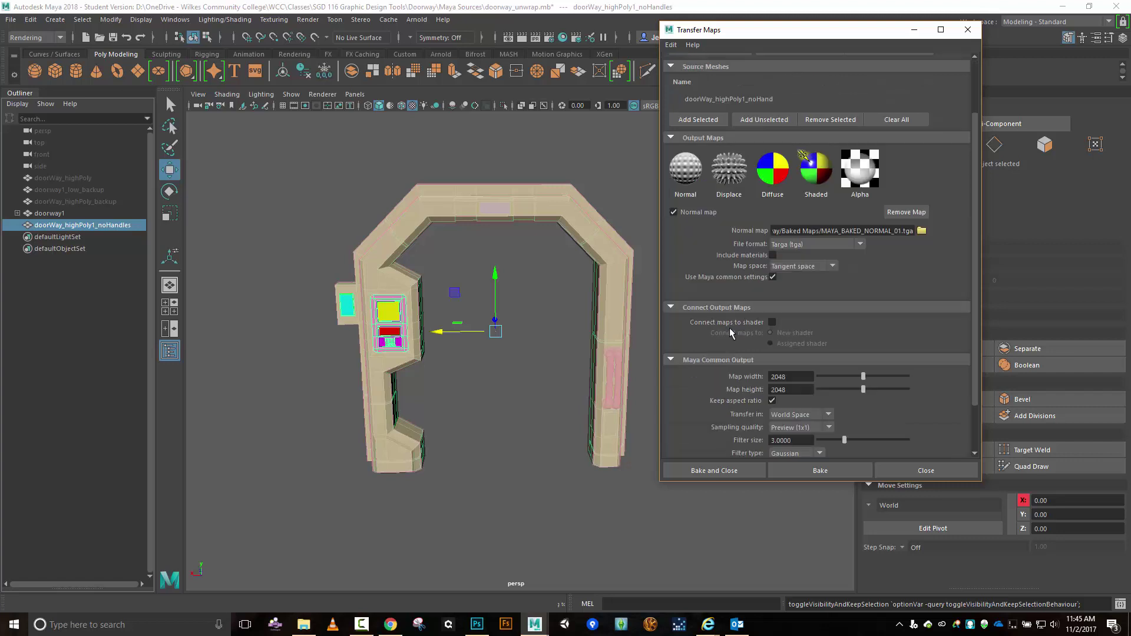
click(736, 450)
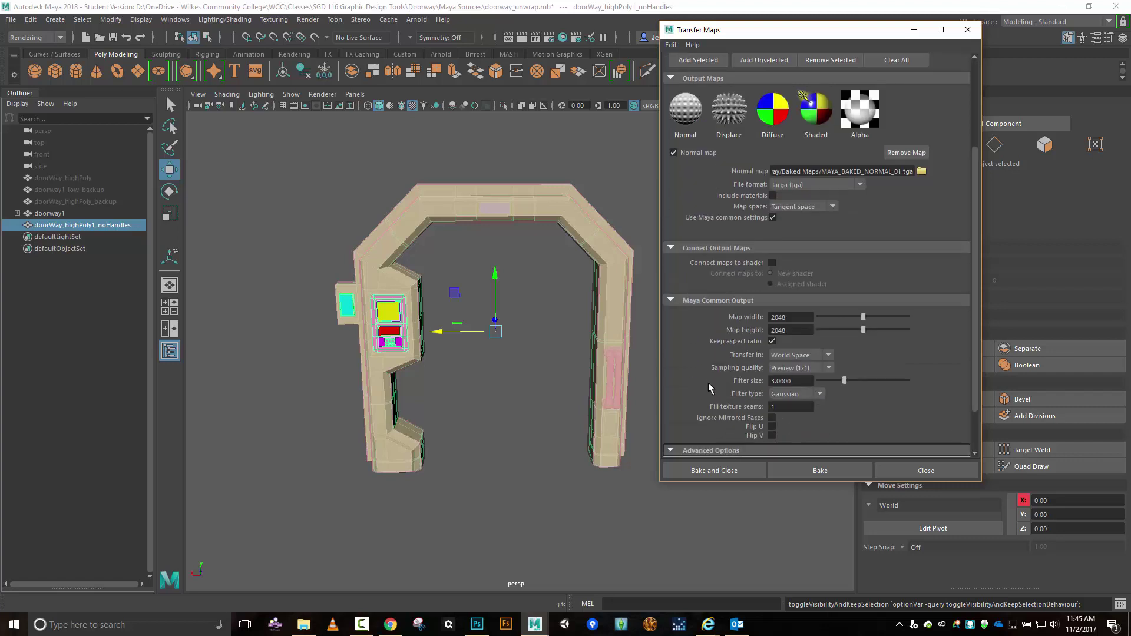
scroll(855, 436, down, 2)
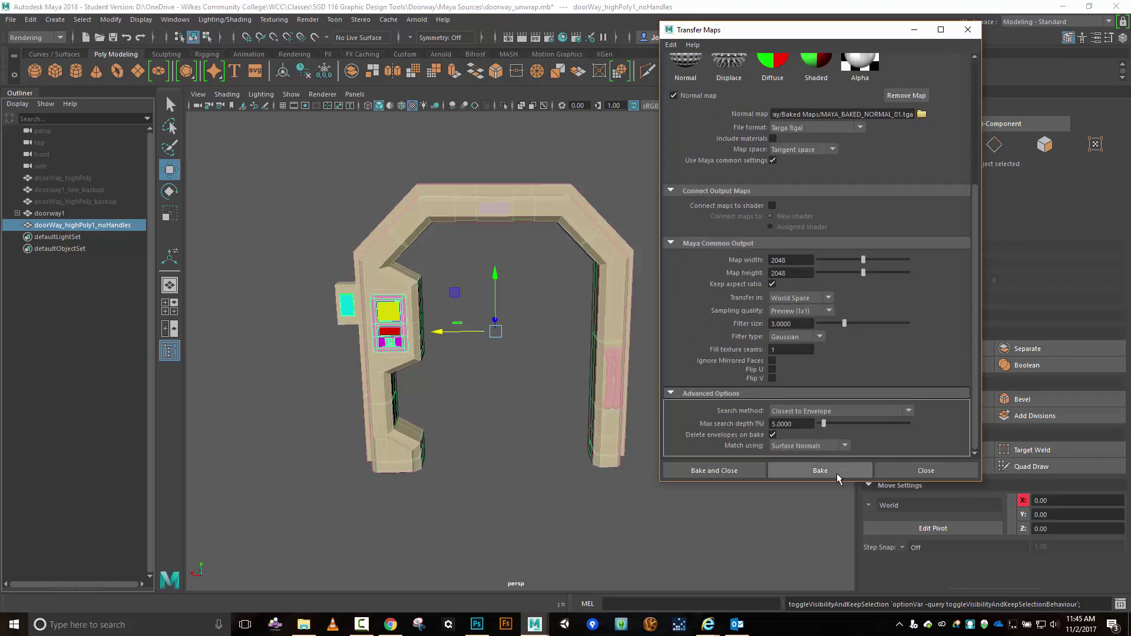
click(808, 476)
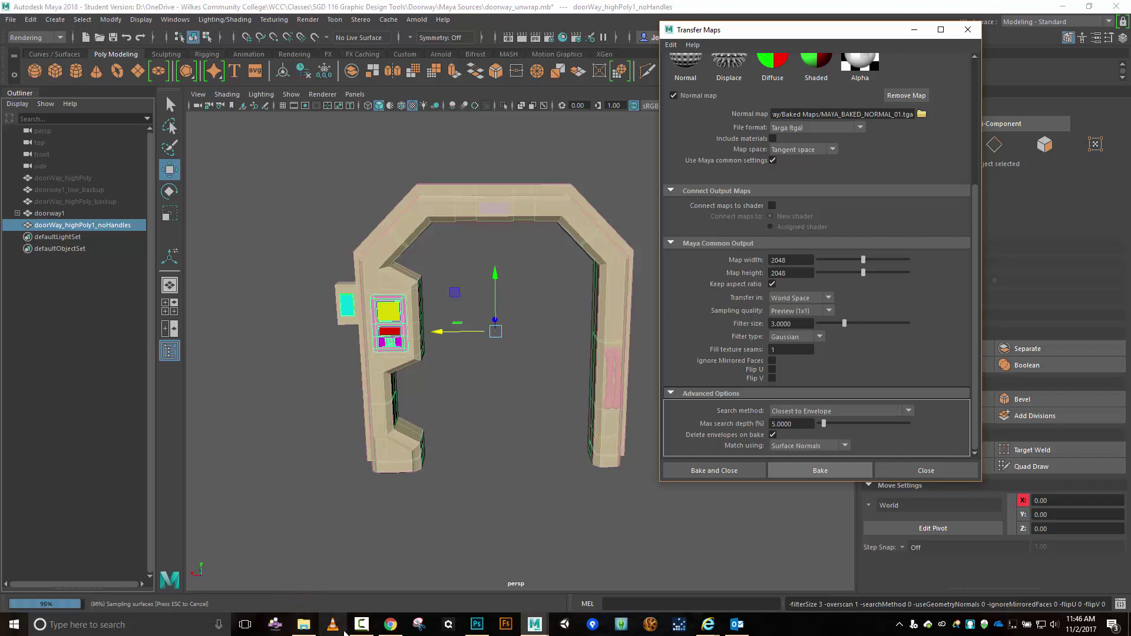
- Switch to Photoshop and reload MAYA_BAKED_NORMAL_01.tga from the Baked Maps folder, accepting the update from disk
click(477, 625)
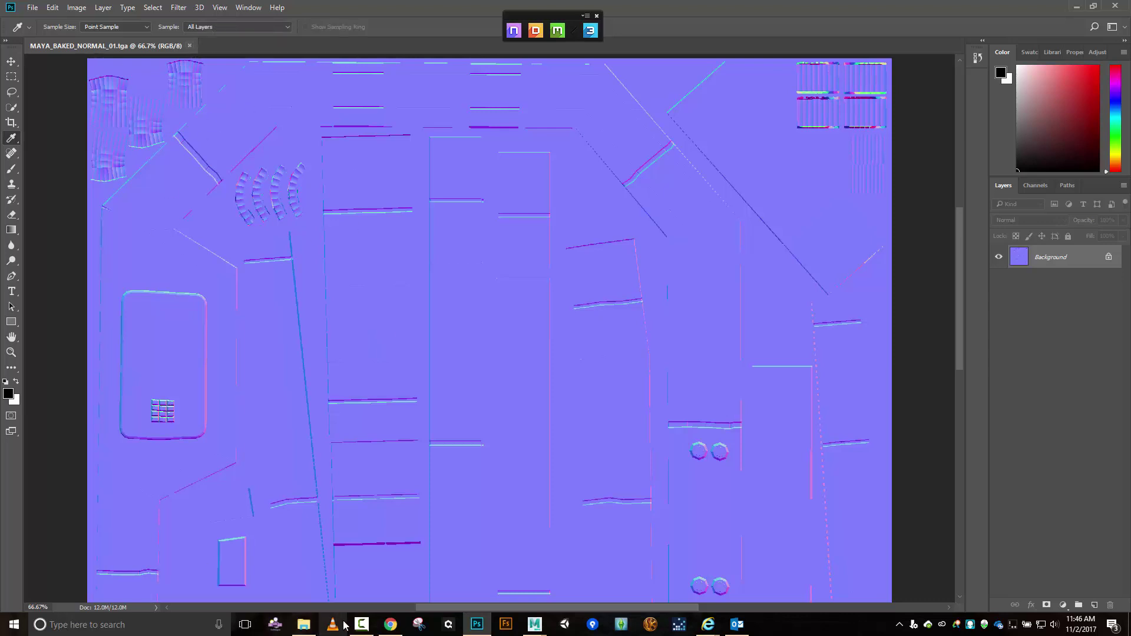
click(304, 625)
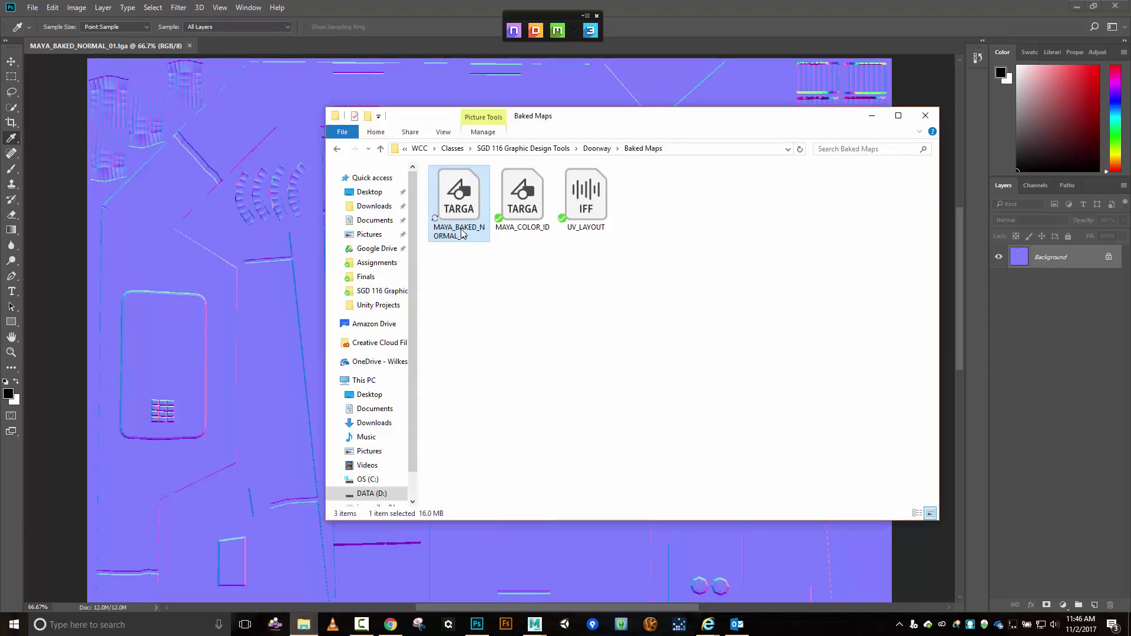
drag(462, 233, 341, 57)
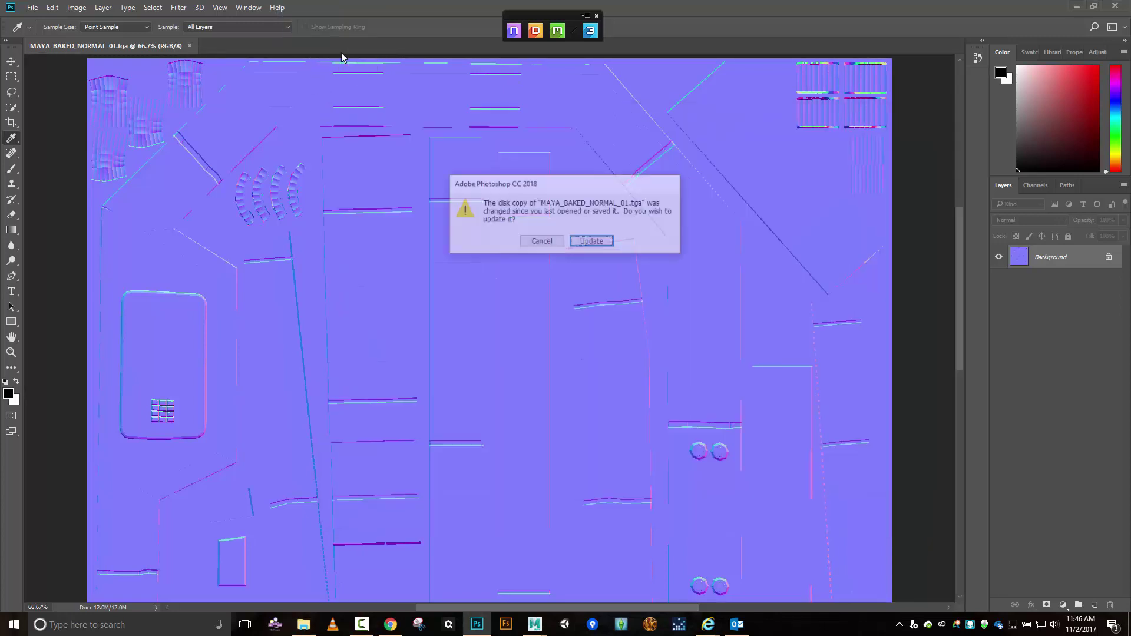
click(592, 242)
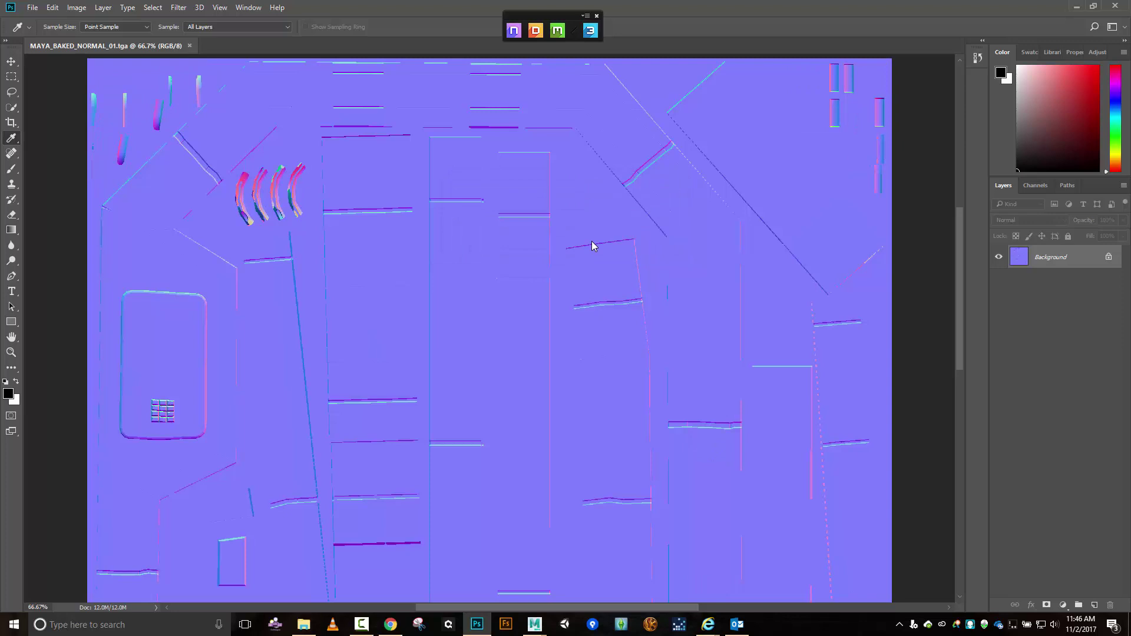
- Examine the updated normal map around the handle area, the vents and the panel details, and return to Maya
scroll(781, 335, down, 5)
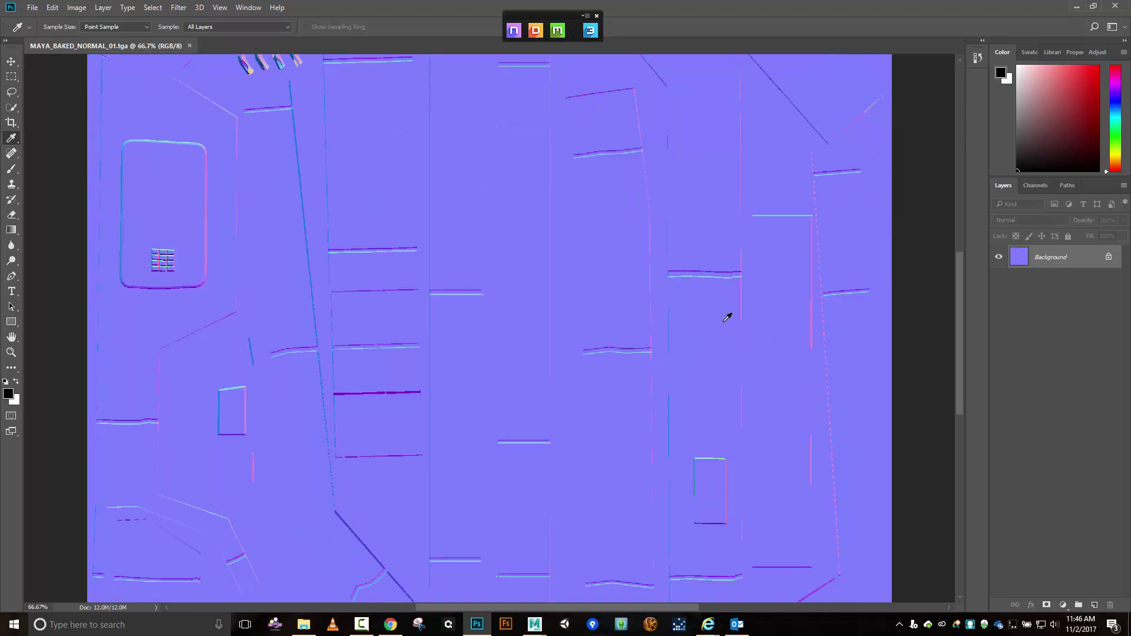
scroll(713, 377, up, 5)
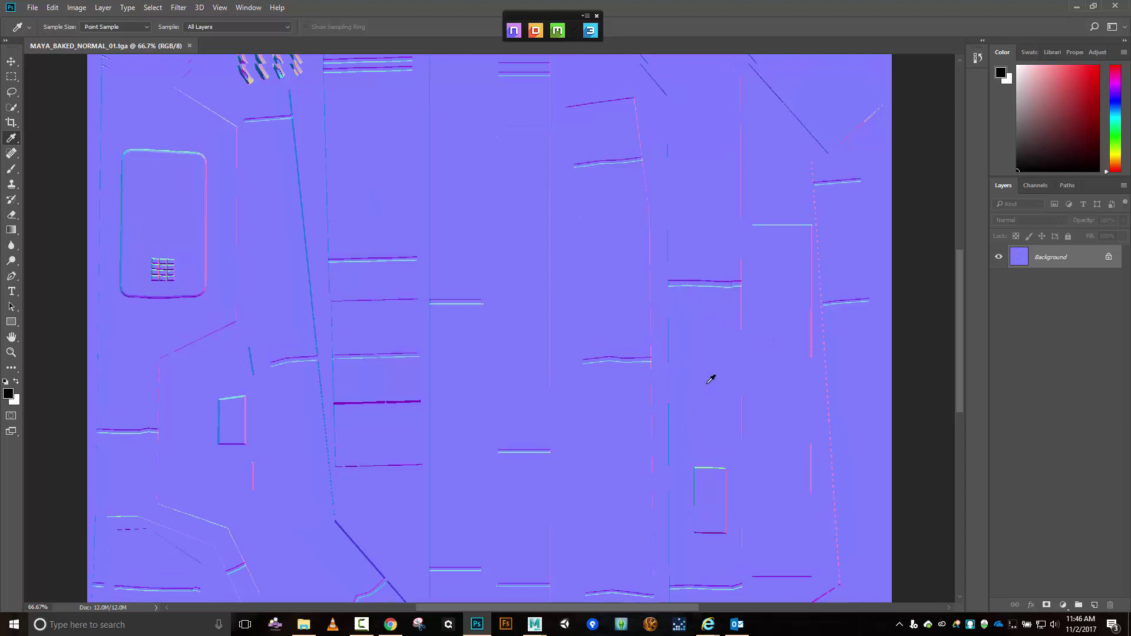
scroll(722, 388, up, 2)
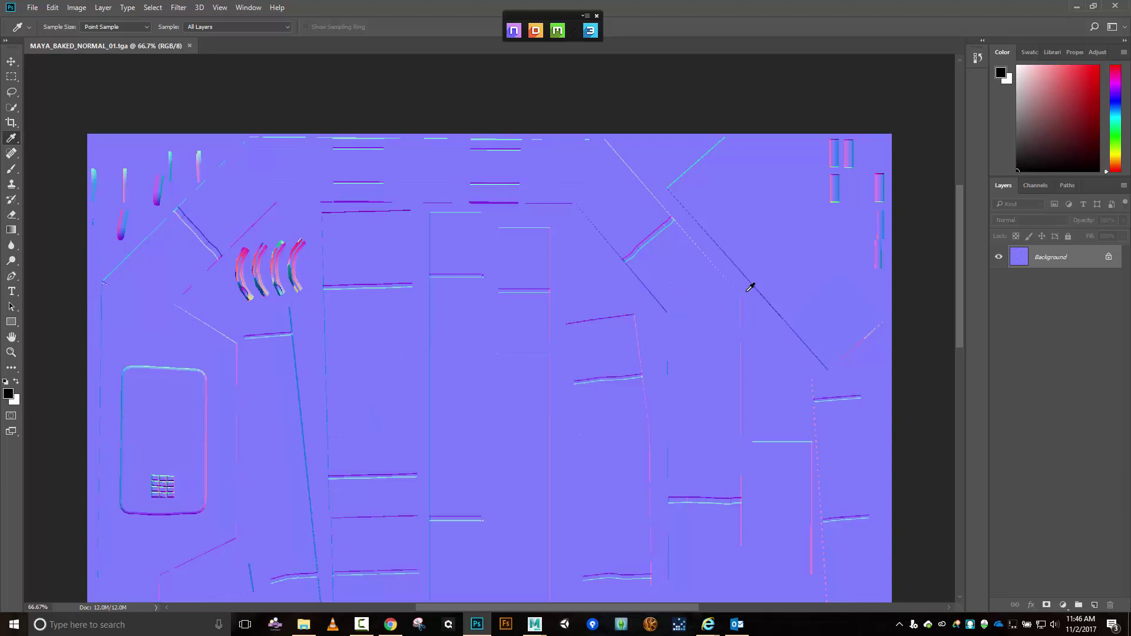
scroll(723, 326, down, 4)
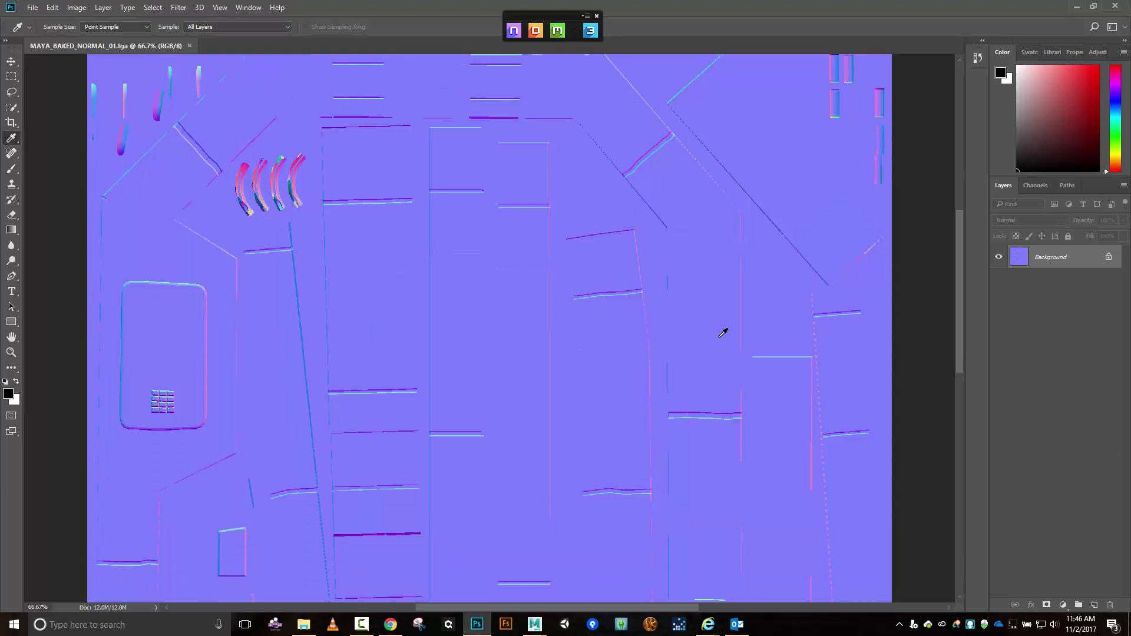
scroll(724, 330, up, 3)
scroll(723, 330, up, 1)
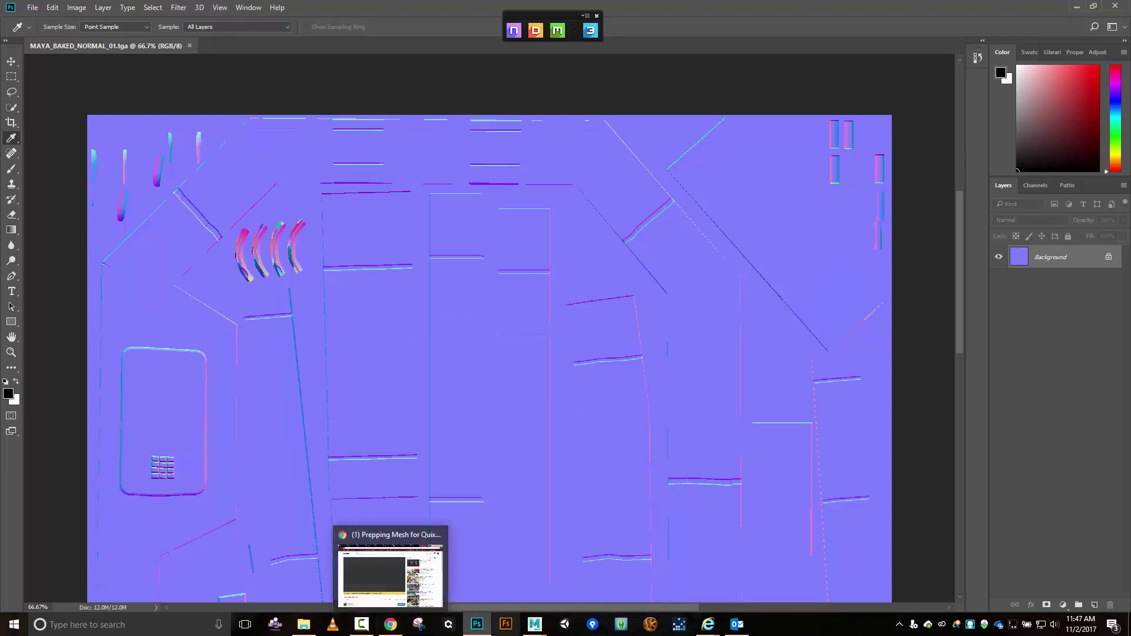
mouse_move(534, 625)
click(589, 588)
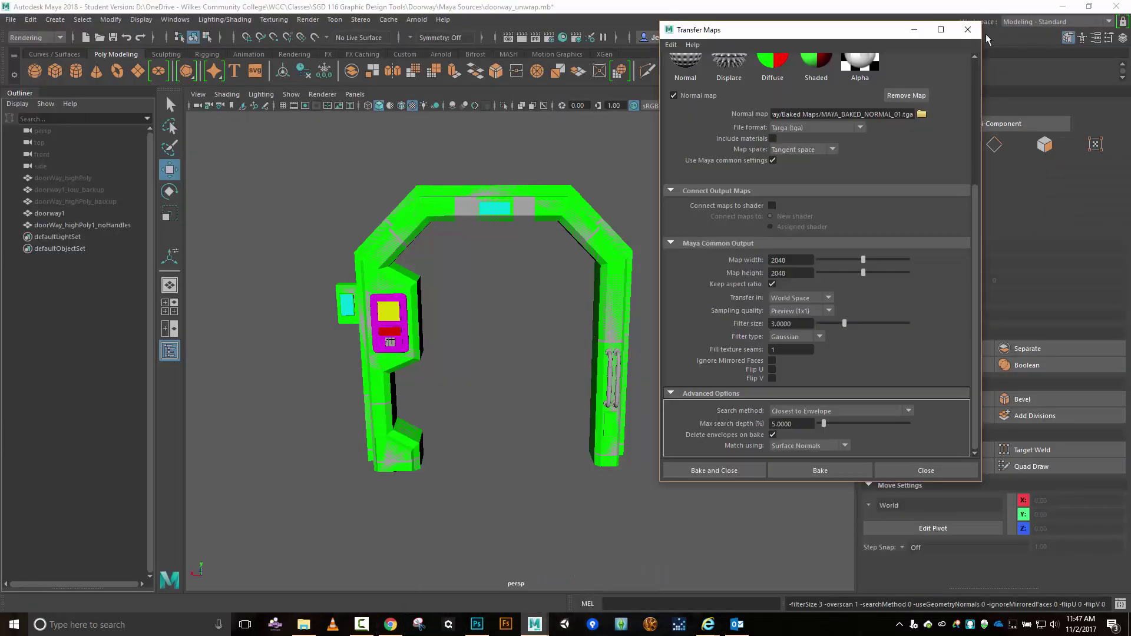
- Close Transfer Maps and hide both doorway1 and doorWay_highPoly1_noHandles
click(968, 29)
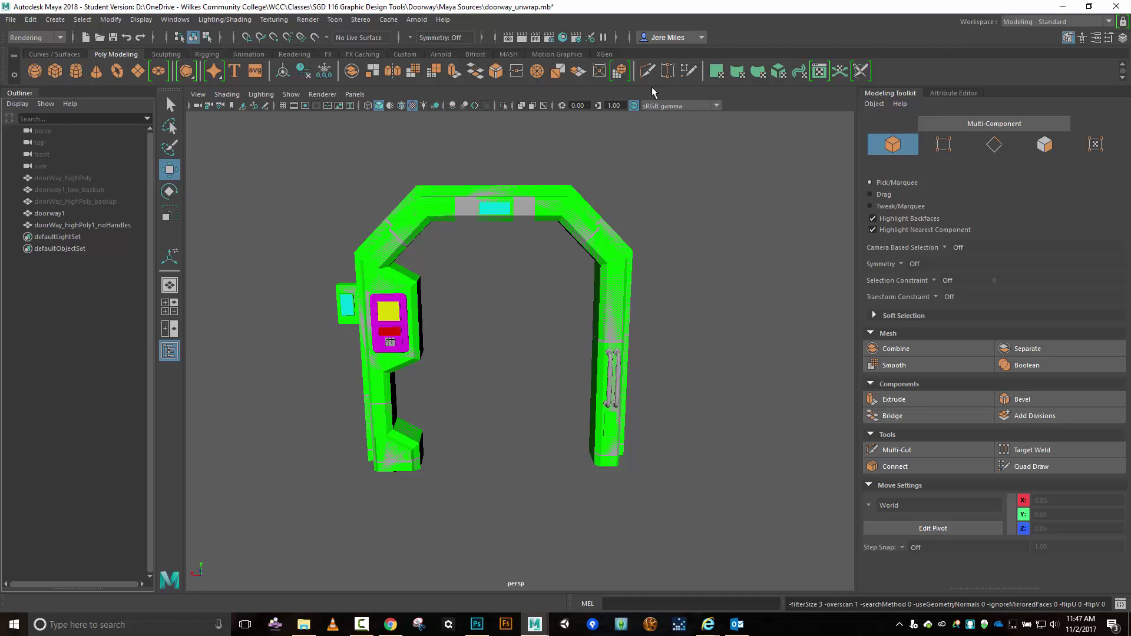
click(88, 226)
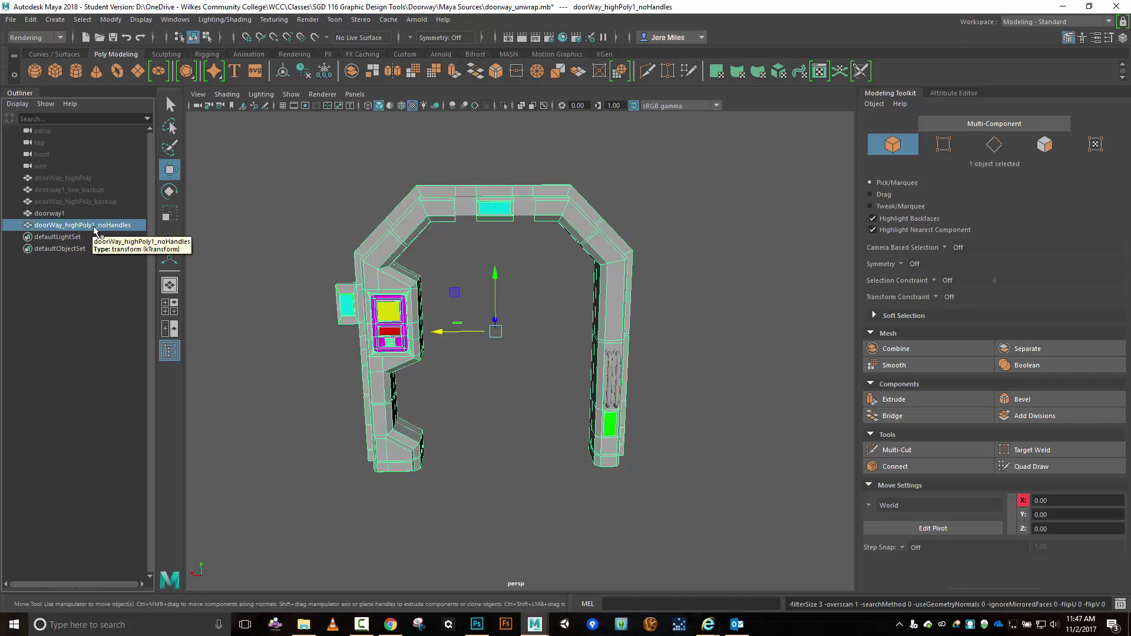
click(64, 216)
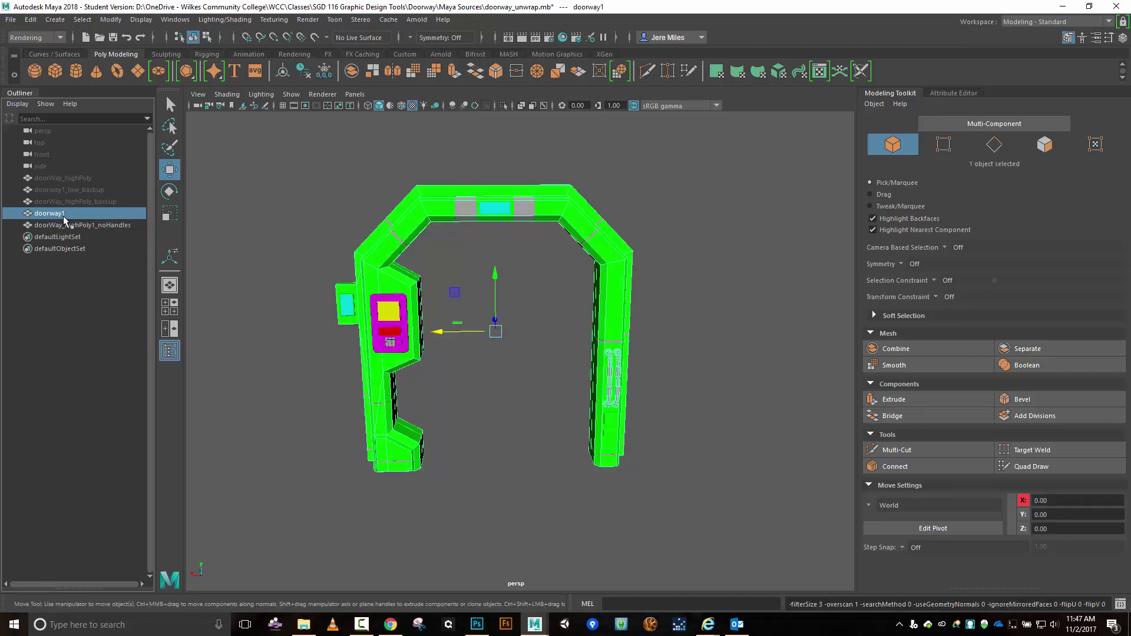
key(ctrl+h)
click(63, 226)
key(ctrl+h)
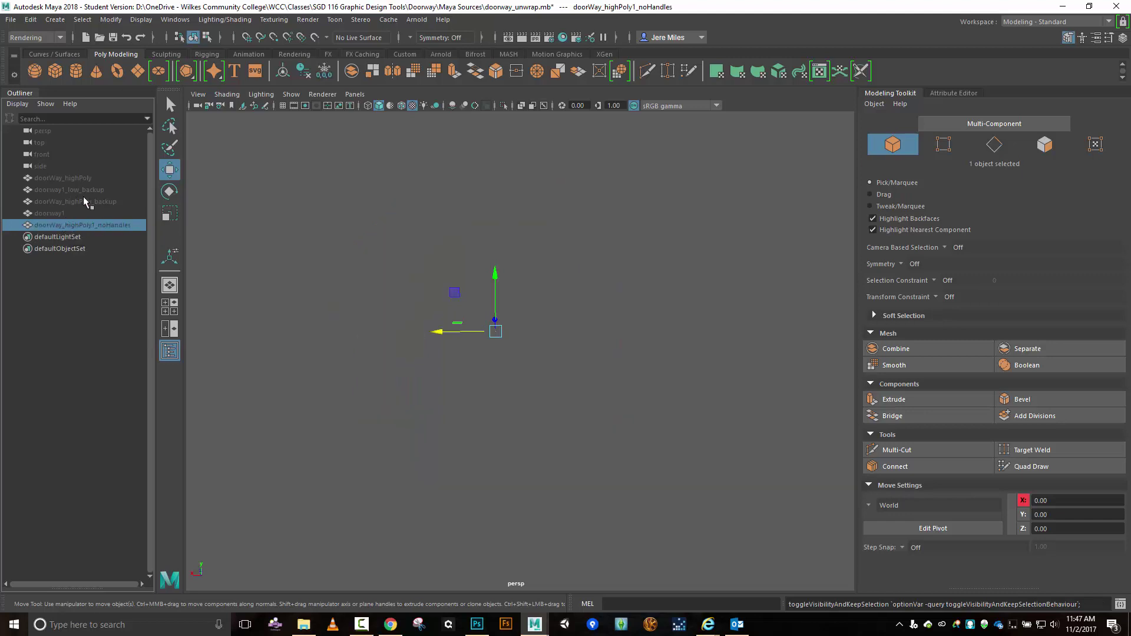
click(69, 176)
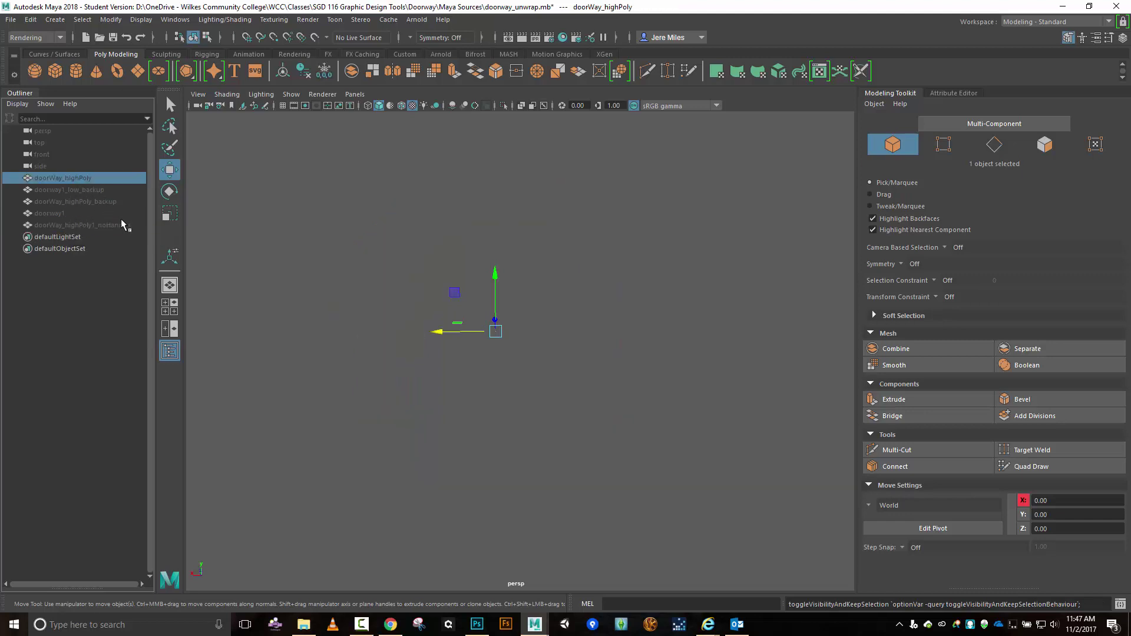
key(ctrl+h)
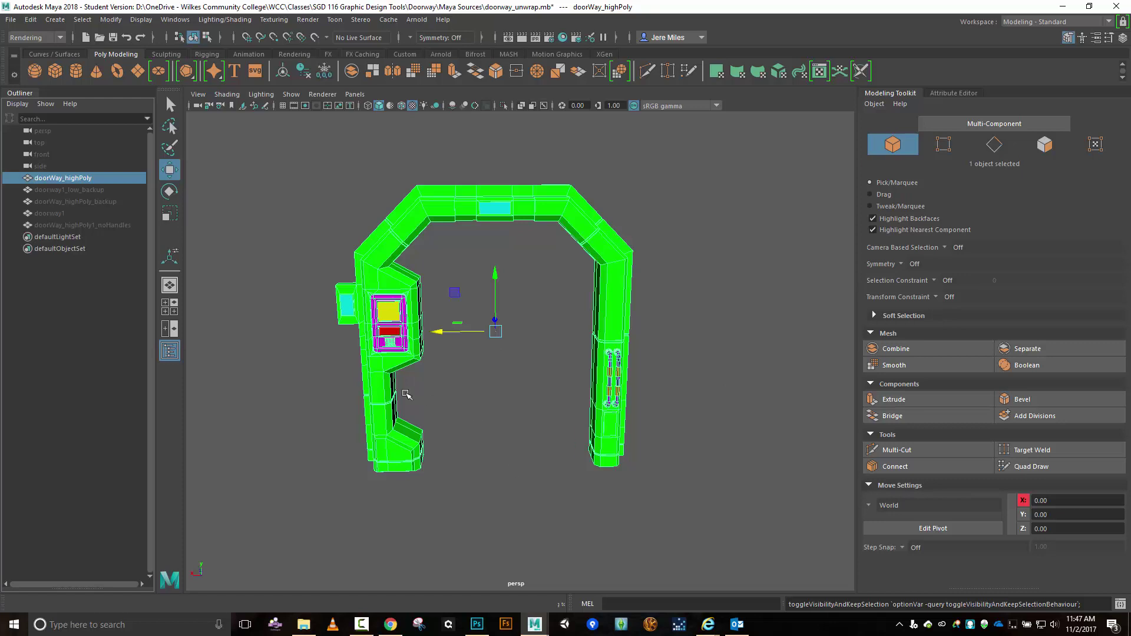
key(ctrl+d)
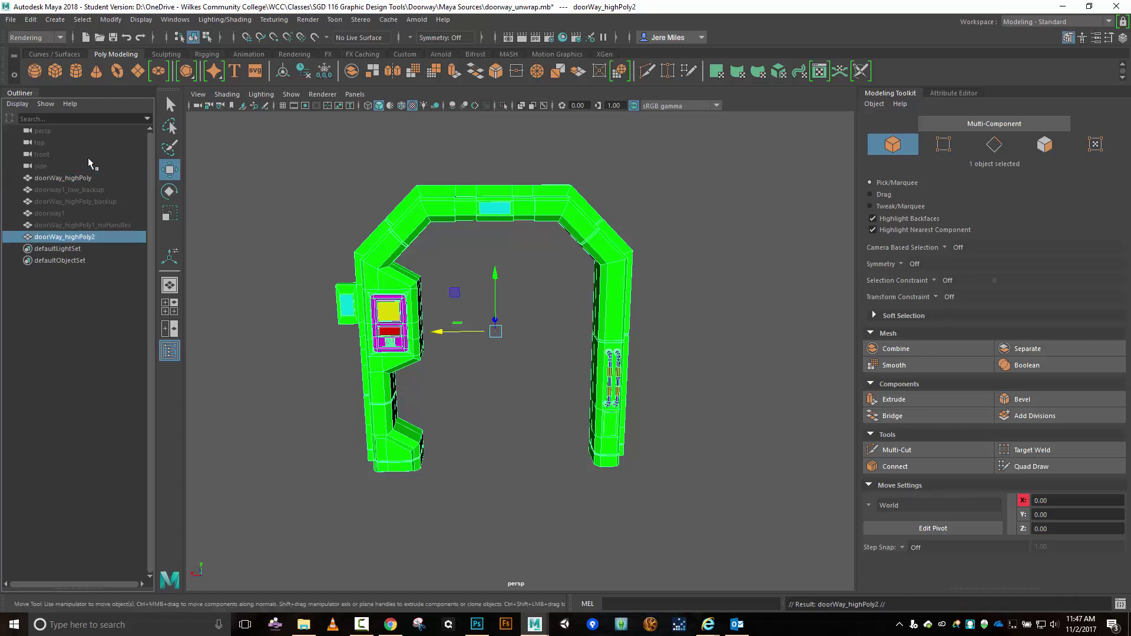
click(90, 175)
key(ctrl+h)
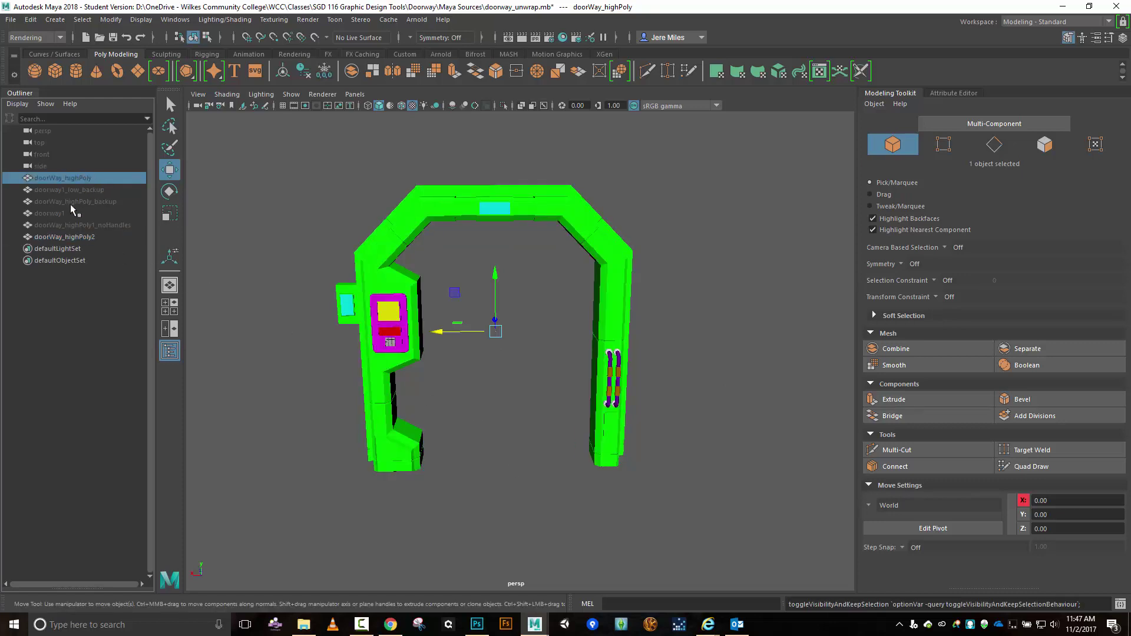
click(68, 237)
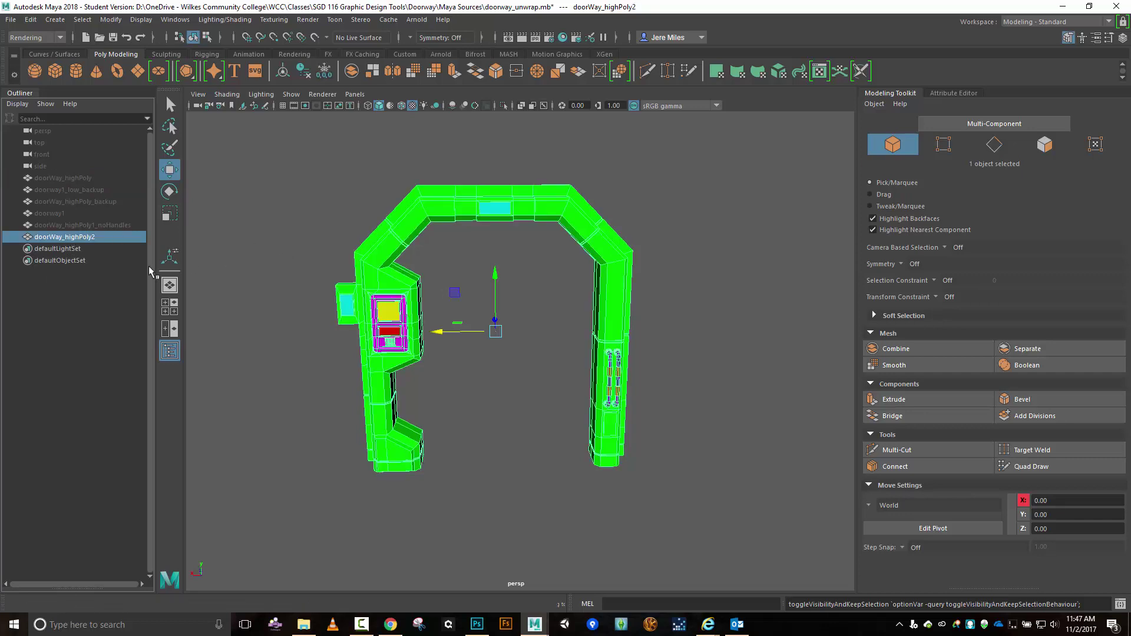
double_click(84, 236)
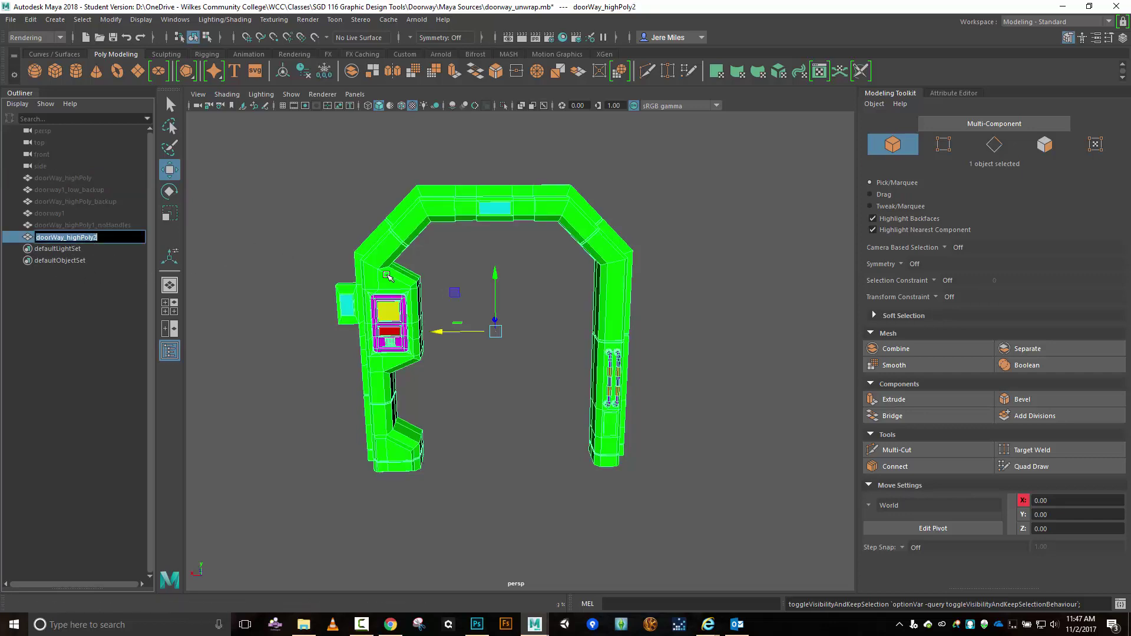
key(End)
key(Return)
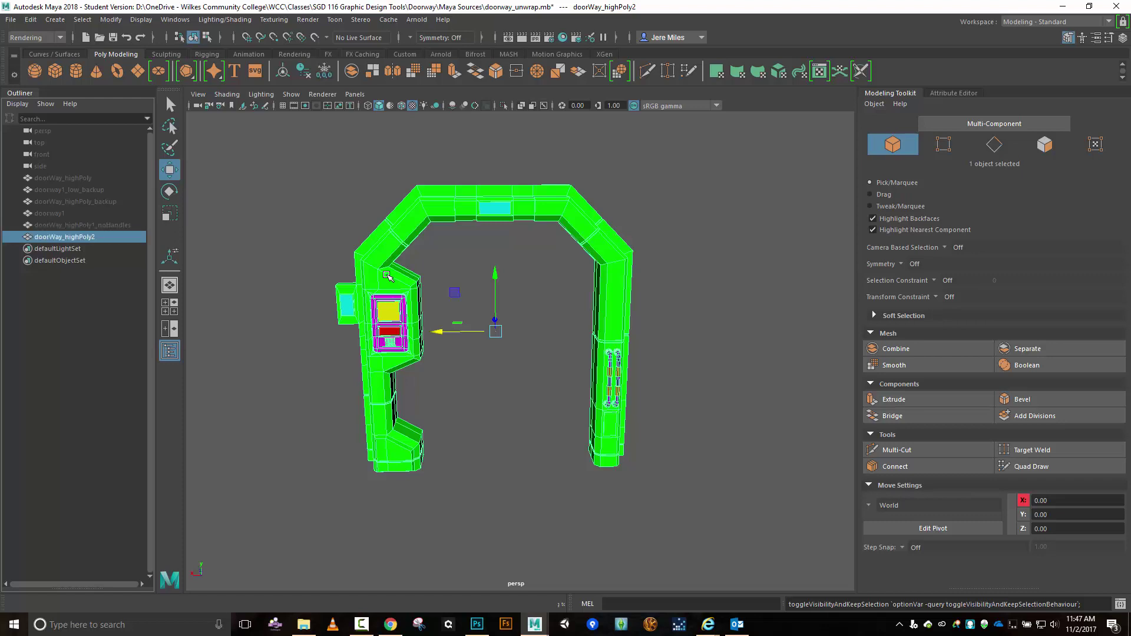
key(Delete)
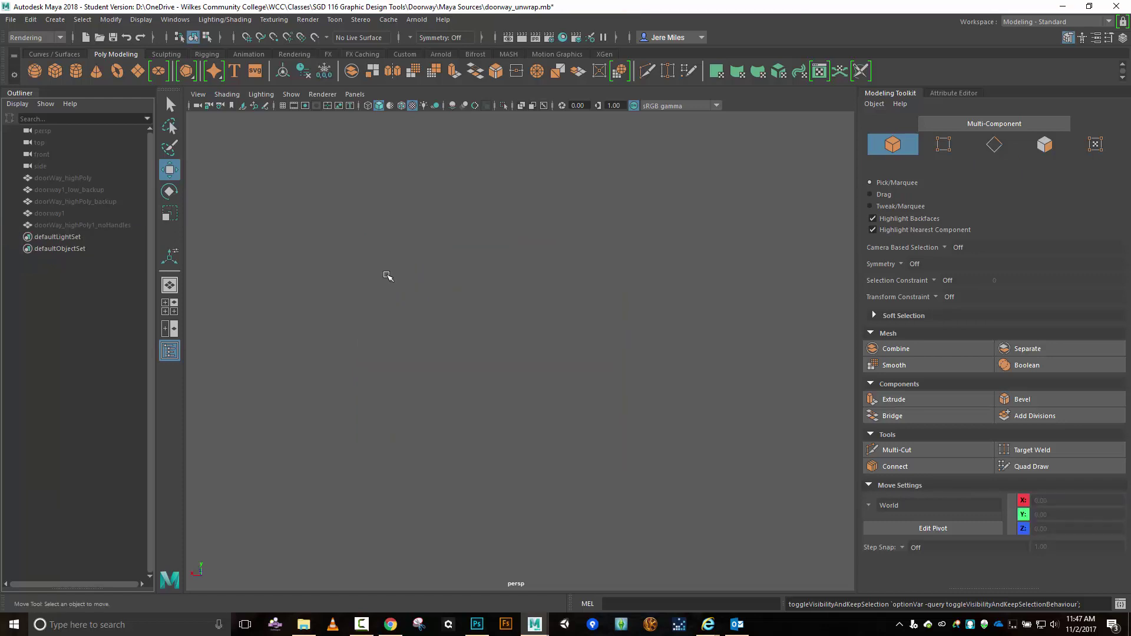
- Unhide doorway1, duplicate it, and hide the original so only the copy remains displayed
click(57, 212)
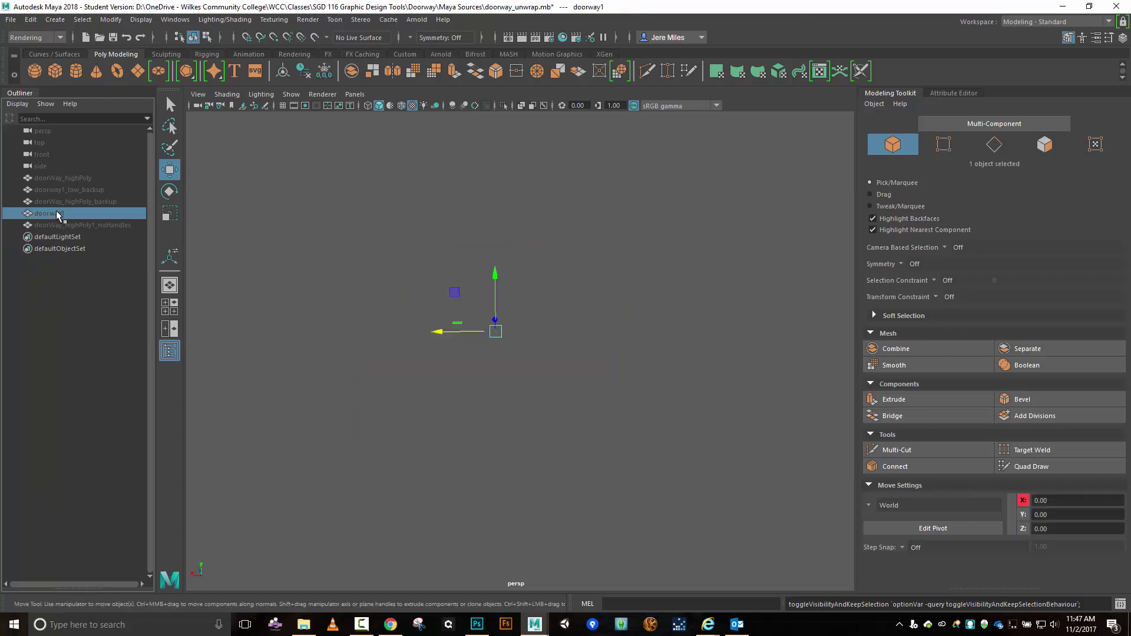
key(h)
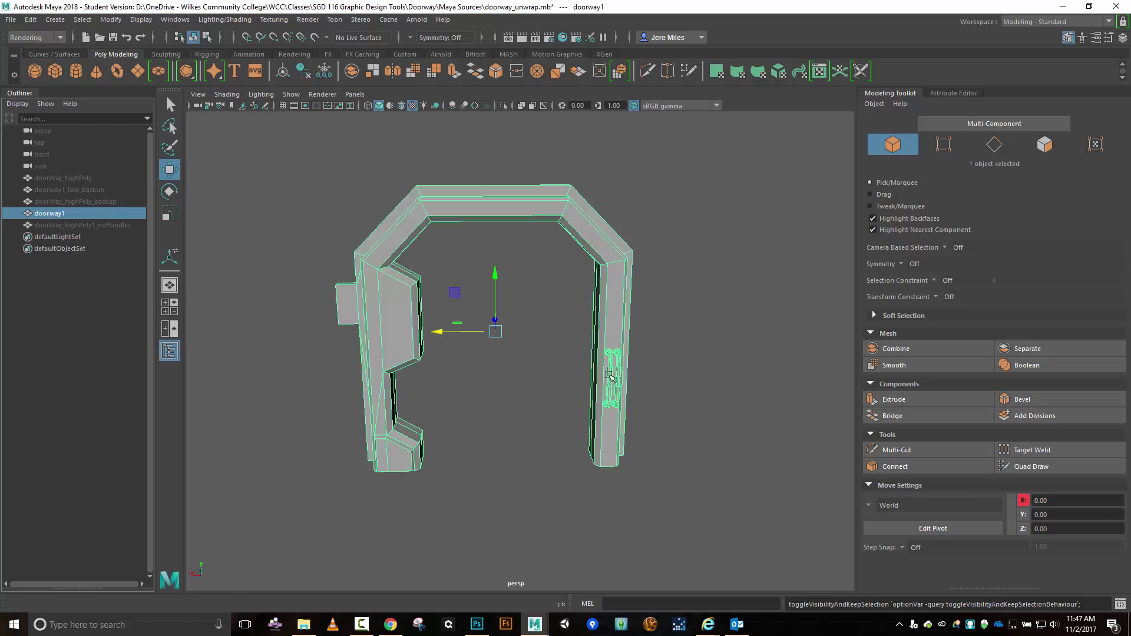
key(ctrl+d)
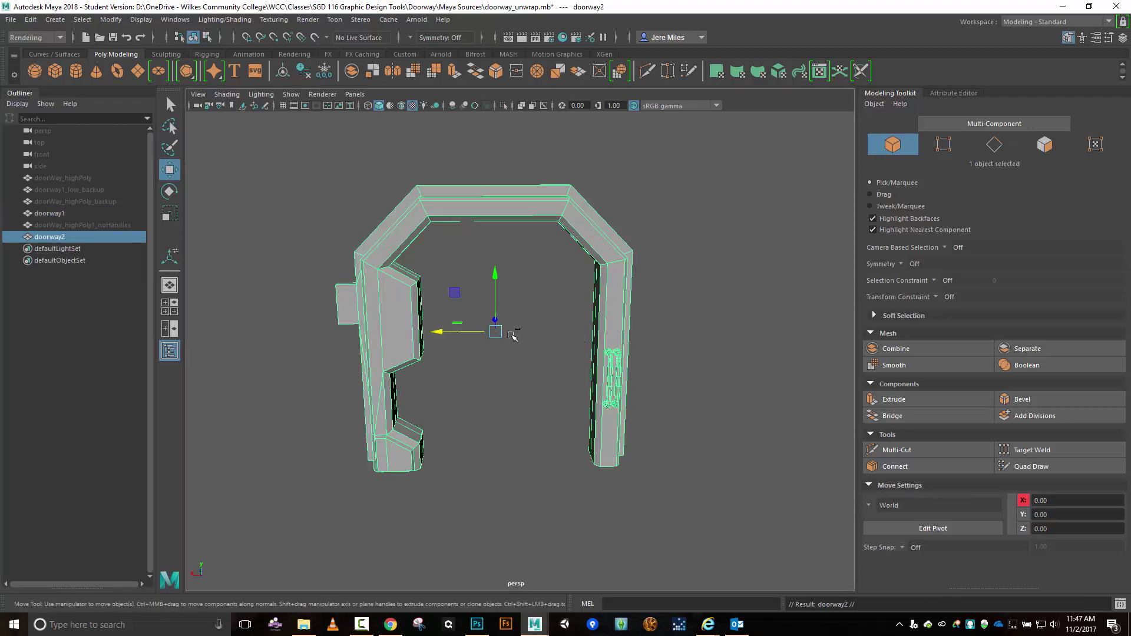
click(51, 214)
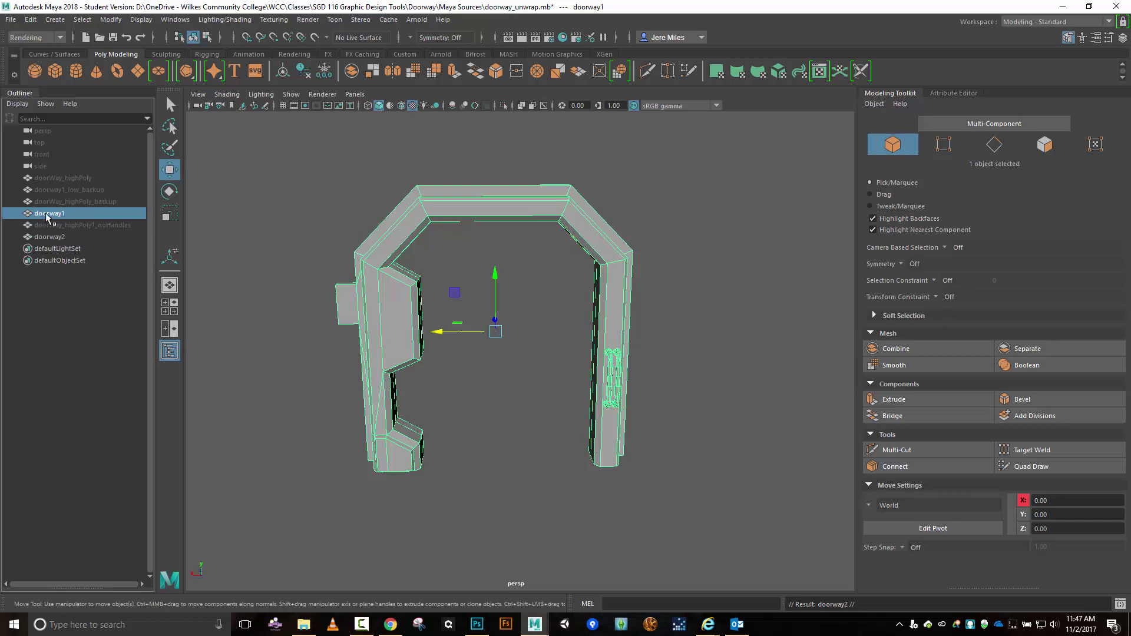
key(h)
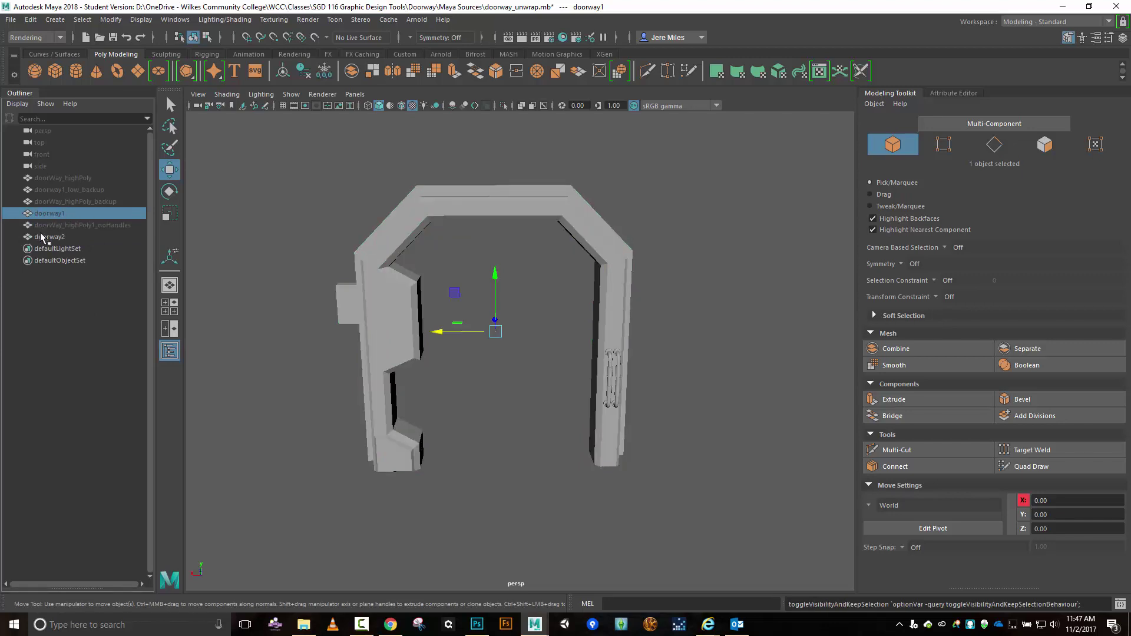
click(42, 238)
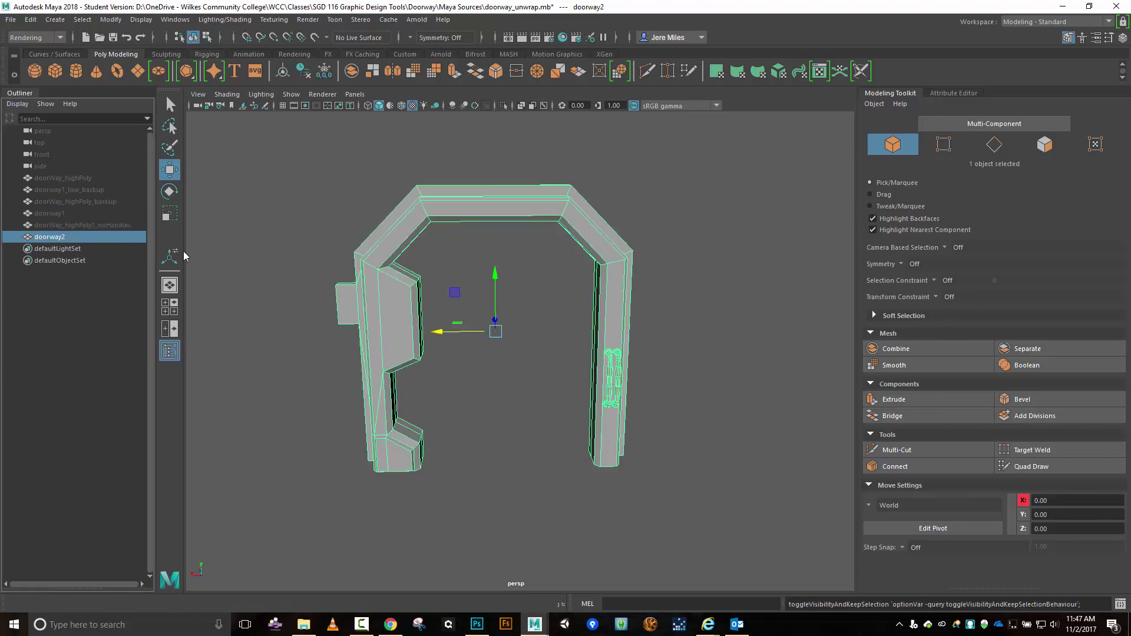
- Rename the duplicated low-poly doorway as Handleds
double_click(50, 236)
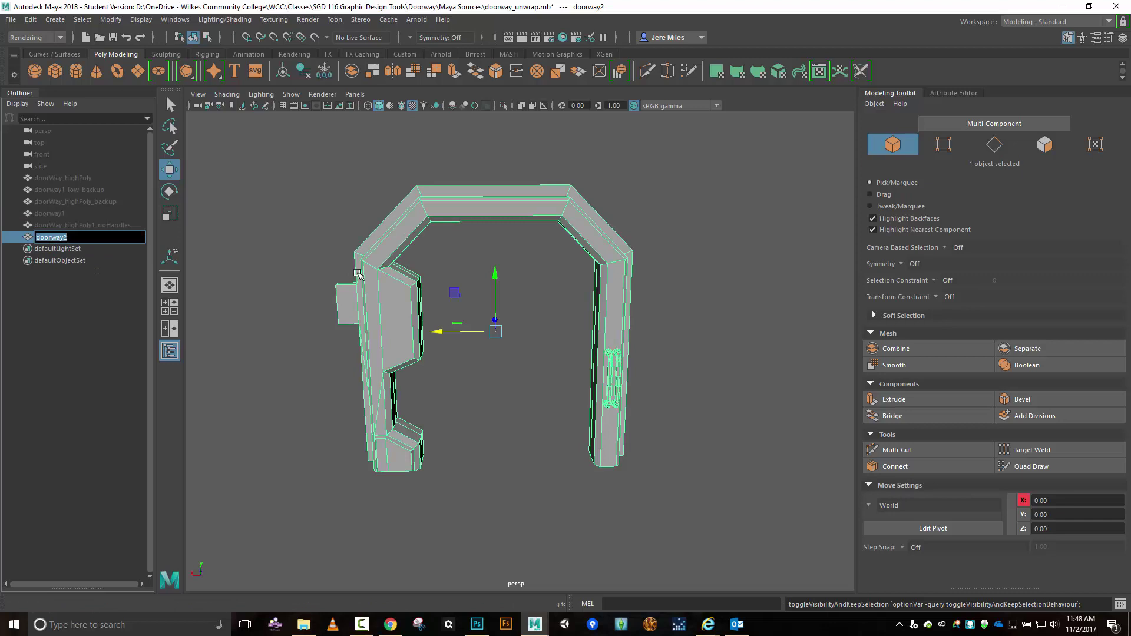
key(Right)
text(_onlyH)
key(BackSpace)
key(BackSpace)
key(BackSpace)
key(BackSpace)
key(BackSpace)
key(BackSpace)
key(BackSpace)
key(BackSpace)
key(BackSpace)
key(BackSpace)
key(BackSpace)
key(BackSpace)
key(BackSpace)
key(BackSpace)
key(BackSpace)
key(BackSpace)
key(BackSpace)
key(BackSpace)
key(BackSpace)
key(Return)
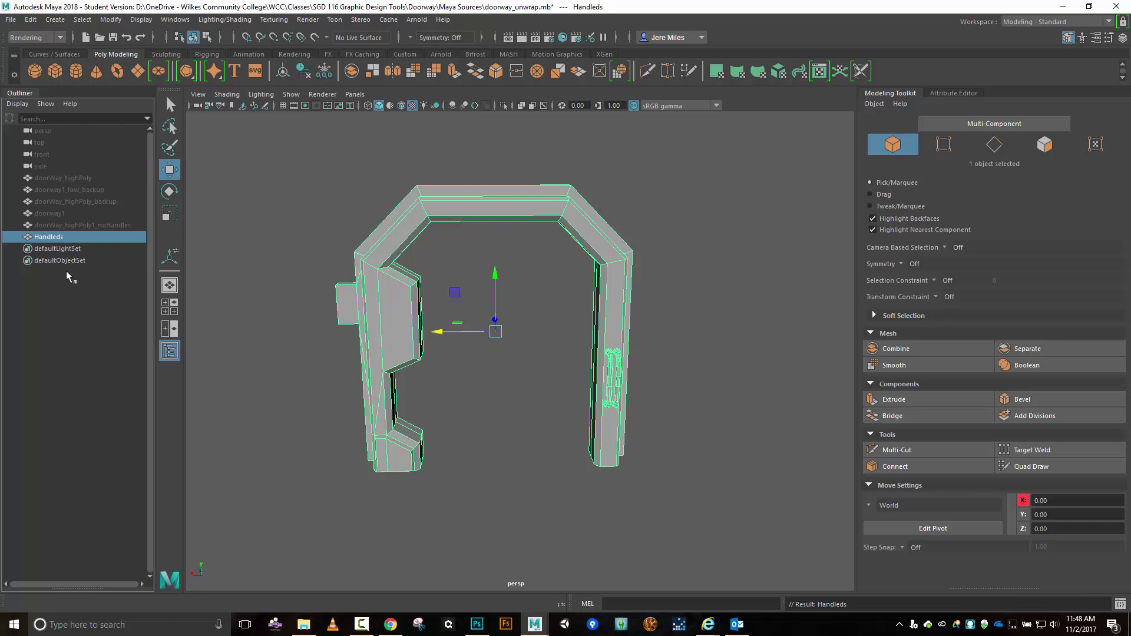
- Delete all the door frame faces from the duplicated mesh, keeping only the two handles
right_click(329, 285)
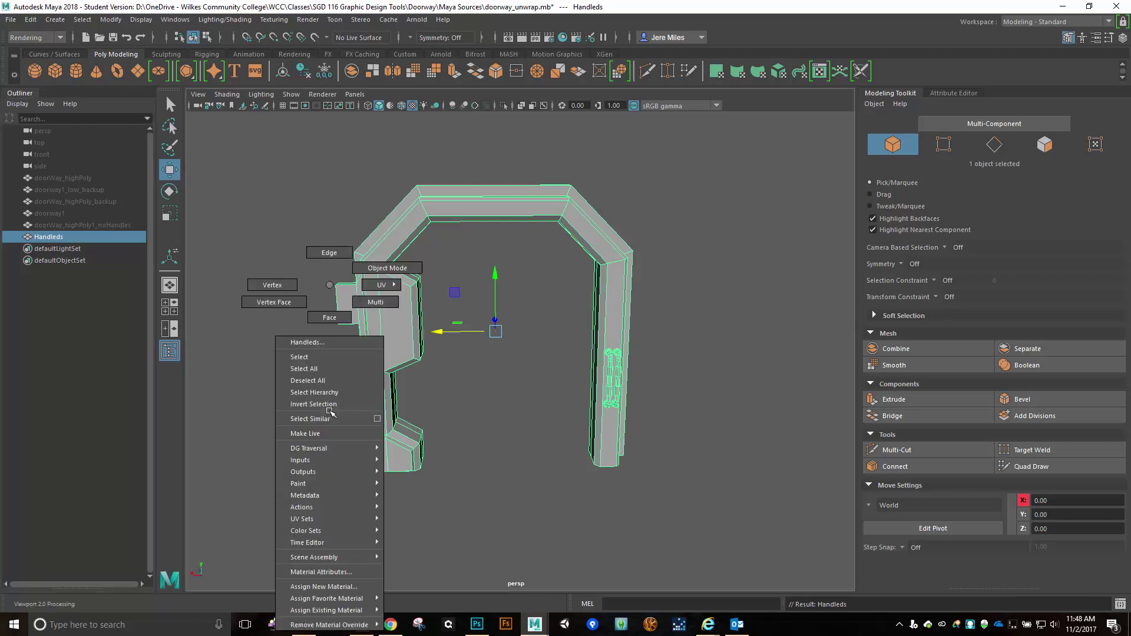
click(330, 318)
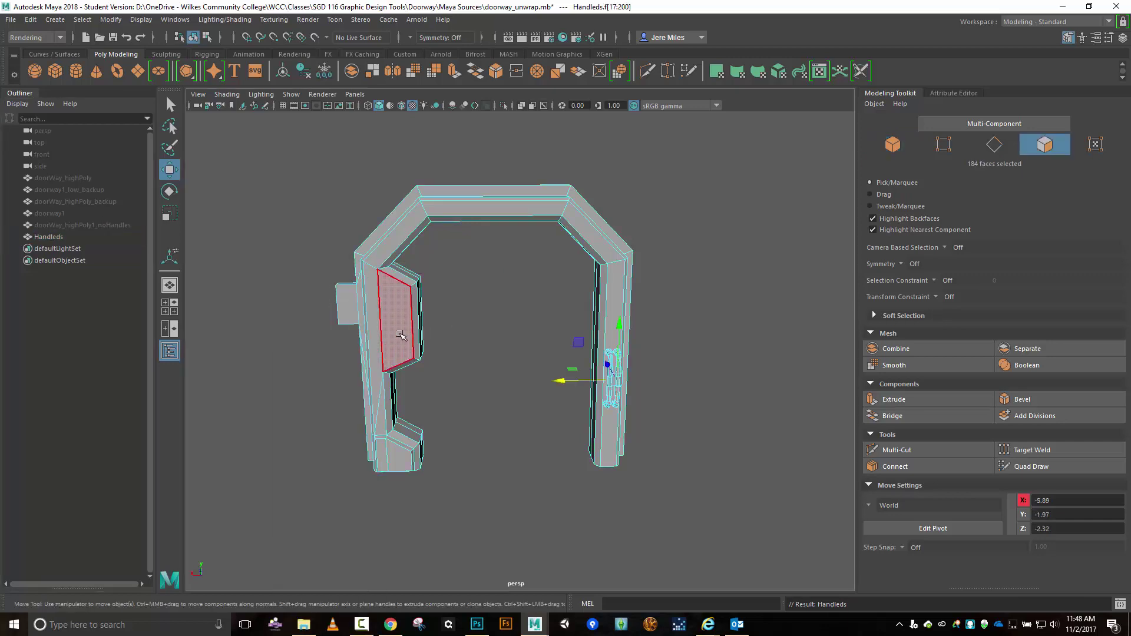
double_click(400, 334)
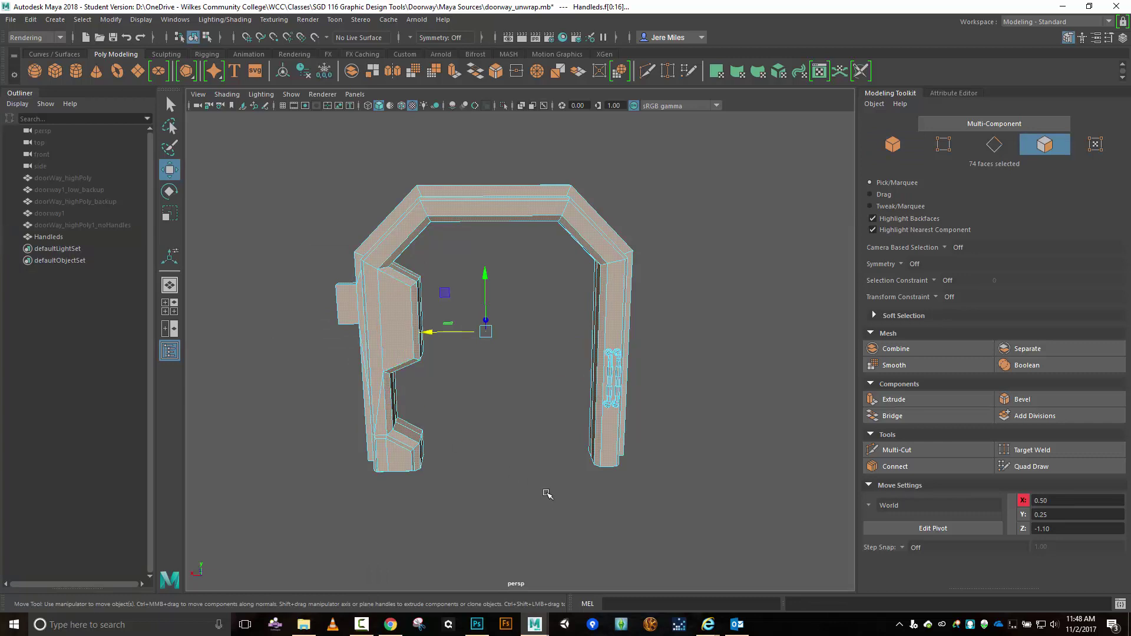
drag(548, 494, 634, 476)
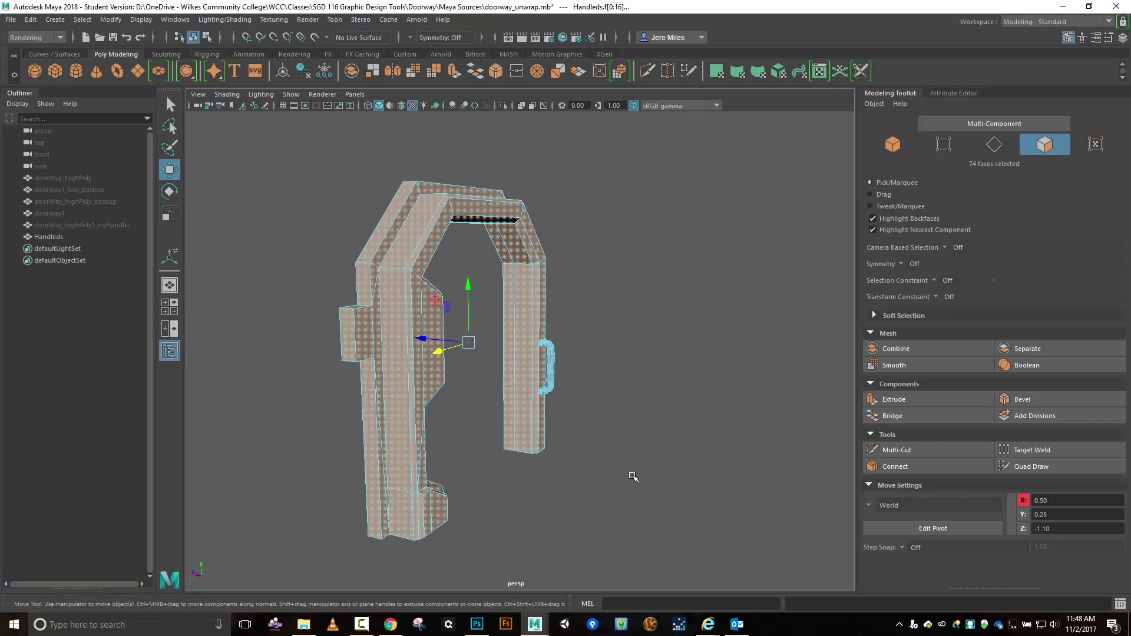
key(Delete)
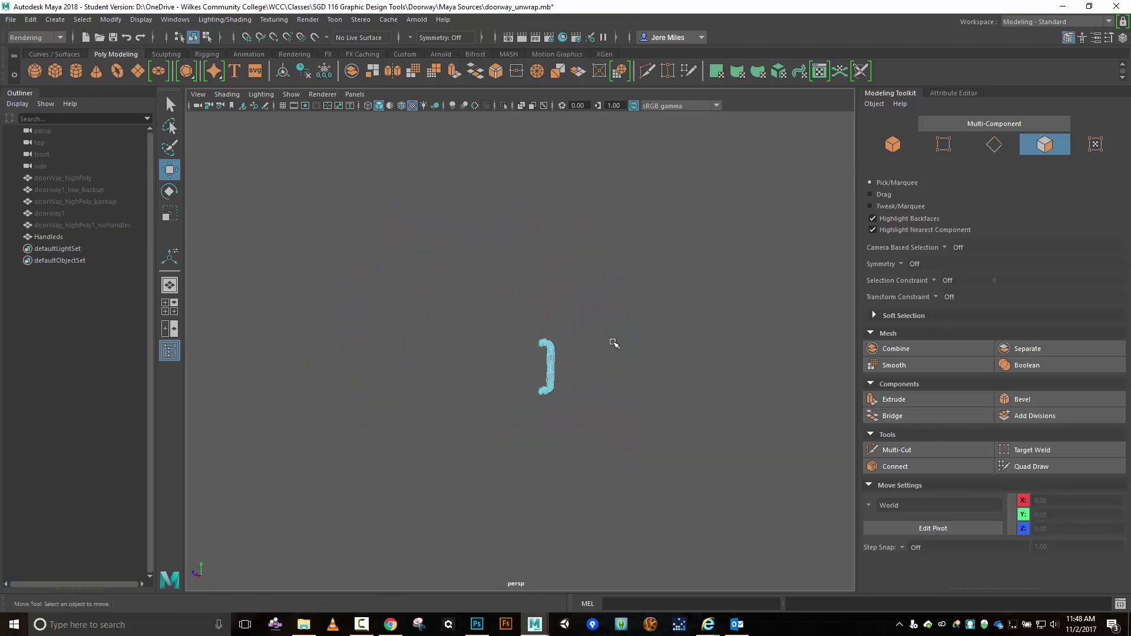
drag(671, 523, 578, 550)
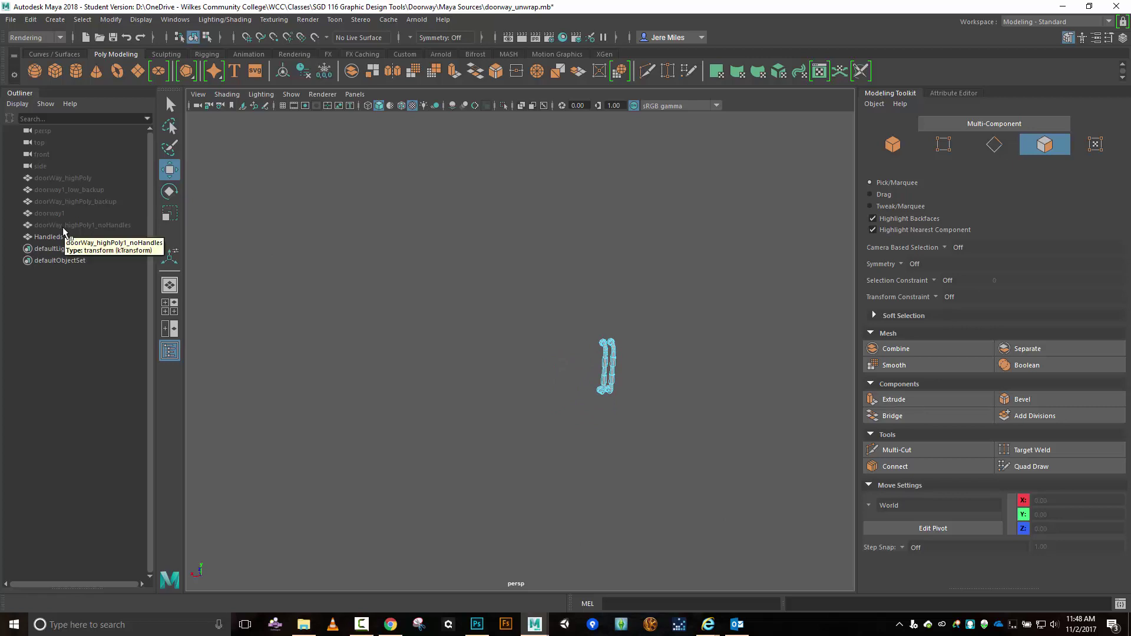
- Unhide doorWay_highPoly, then reopen Transfer Maps and clear all target meshes
click(67, 183)
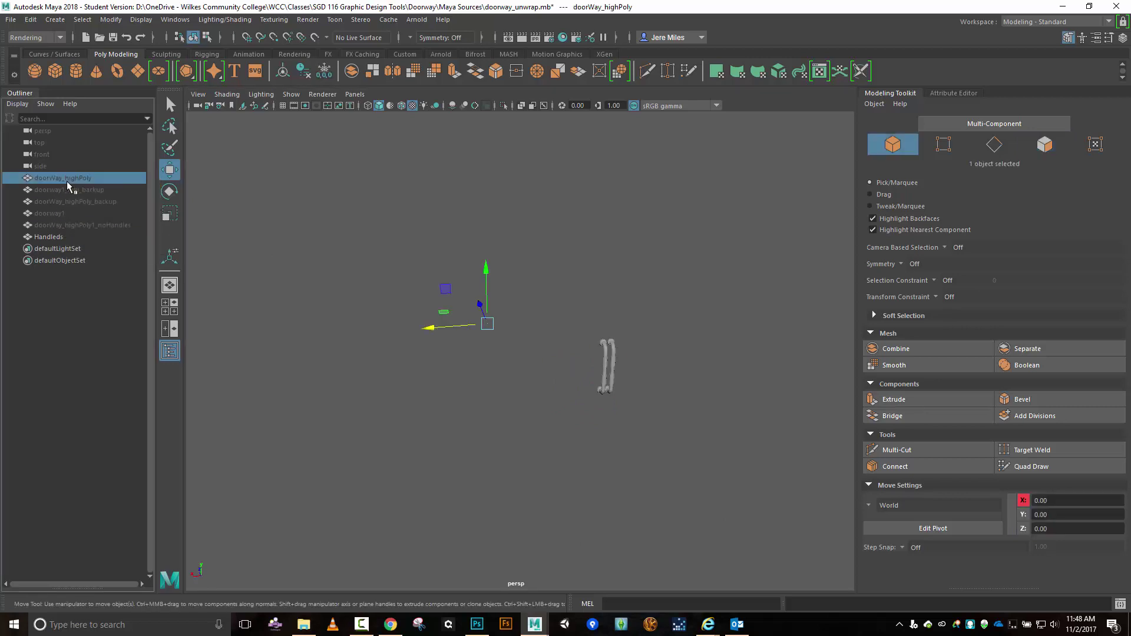
key(h)
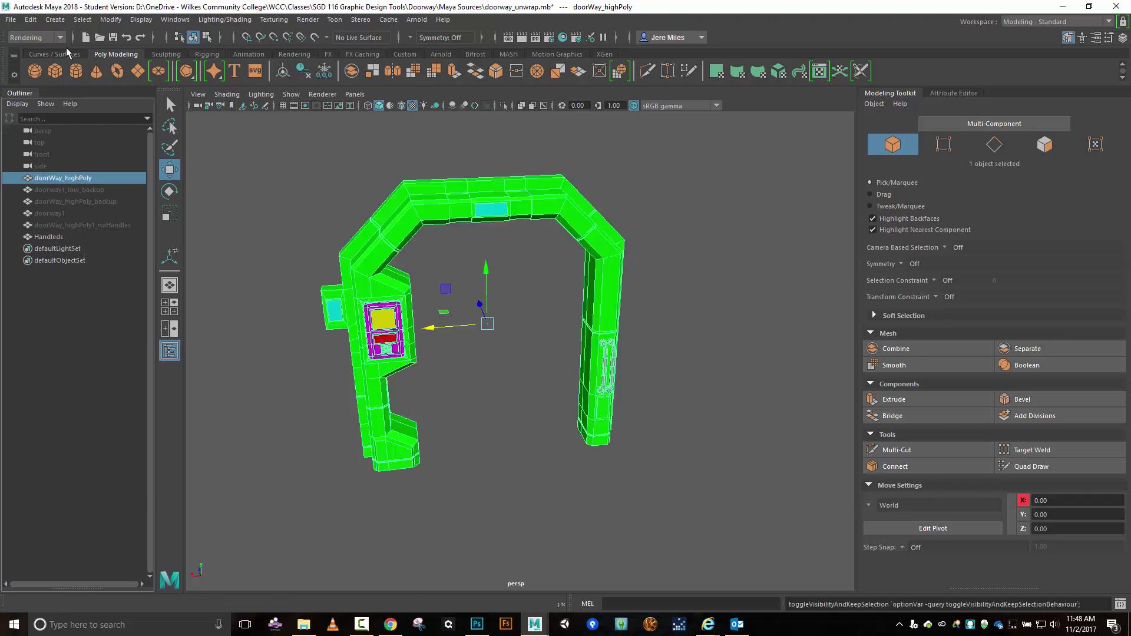
click(238, 20)
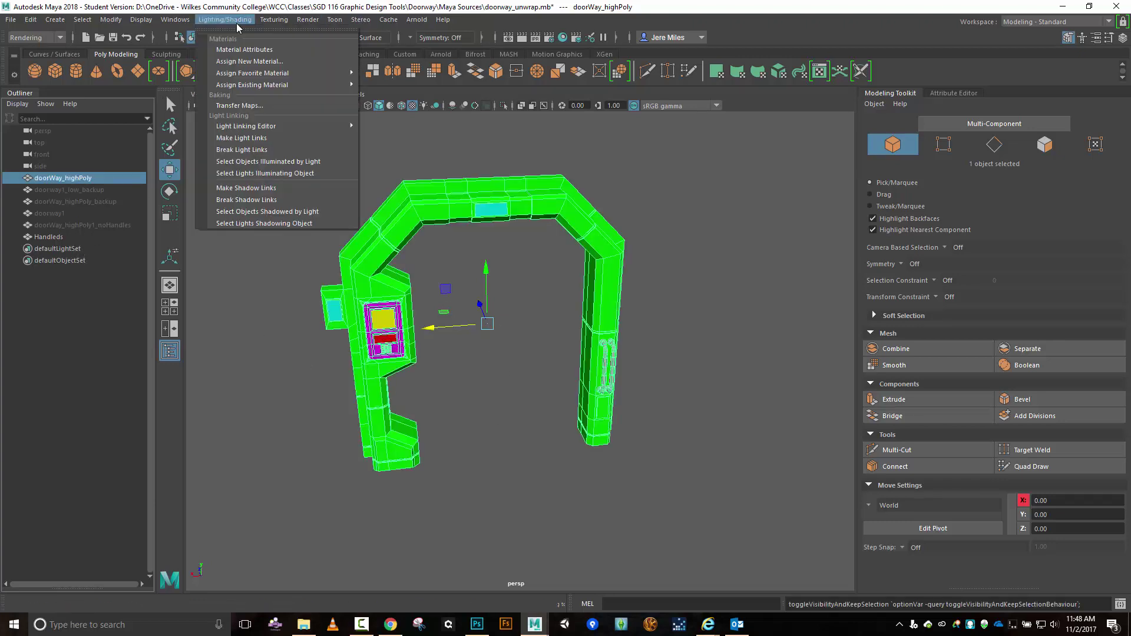
click(244, 108)
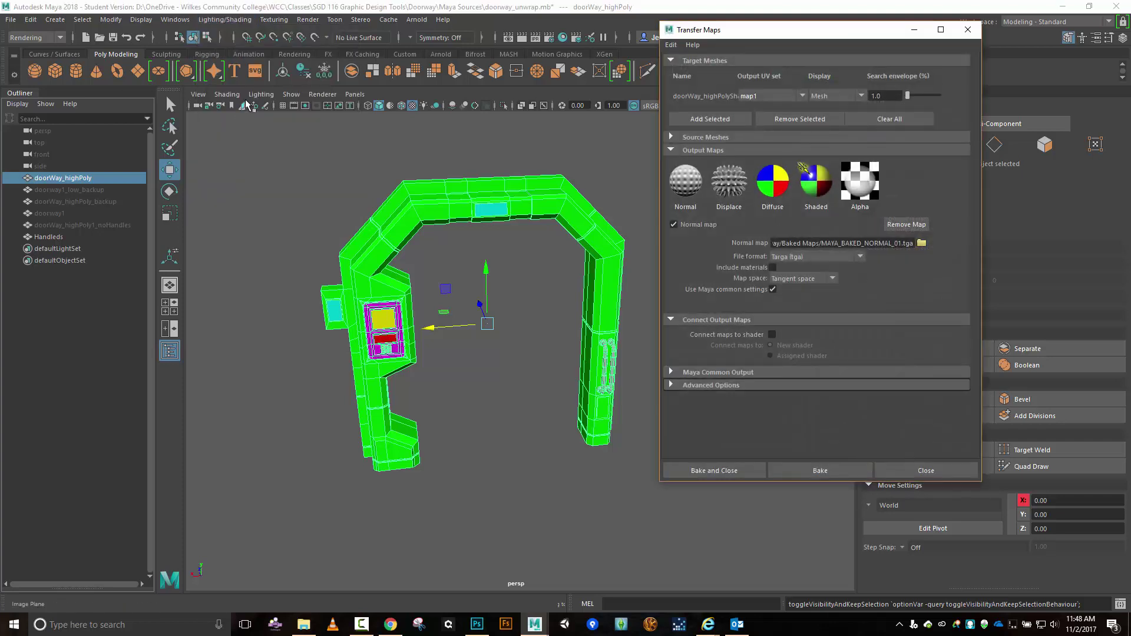
click(887, 119)
click(682, 124)
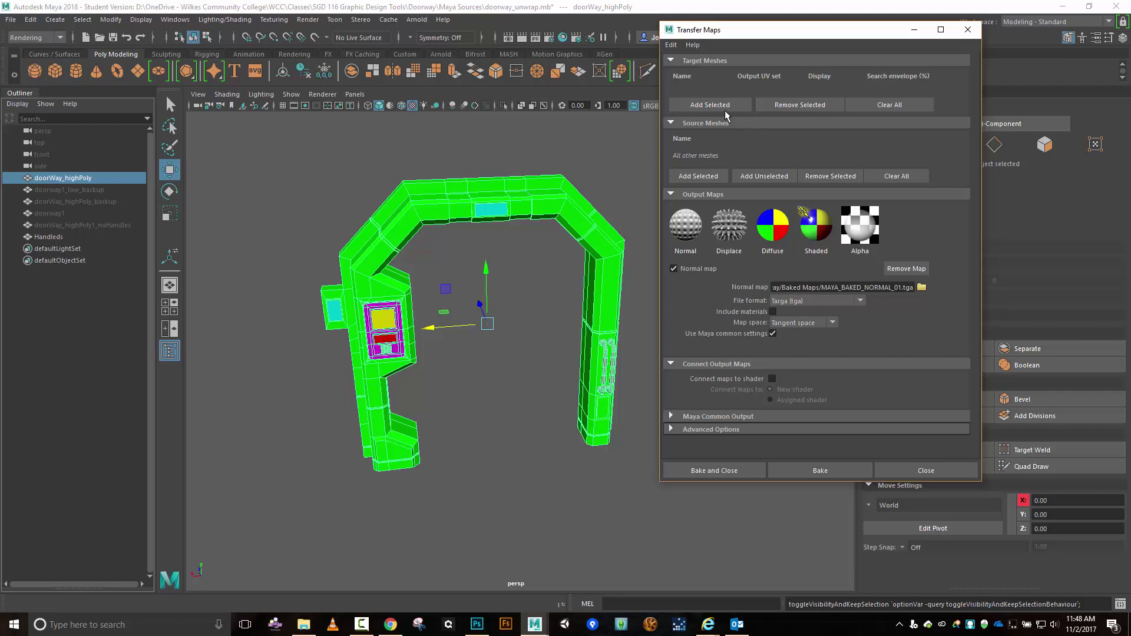
- Correct the separate handles mesh's name to Handles and add it as the target mesh in Transfer Maps
click(64, 239)
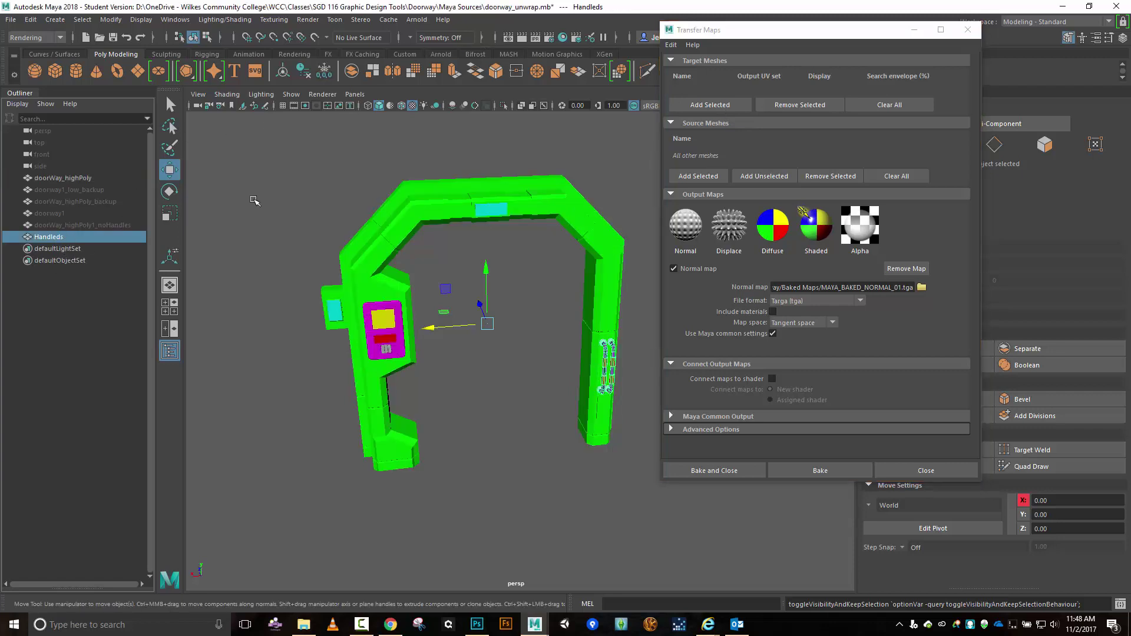
double_click(42, 238)
key(End)
key(BackSpace)
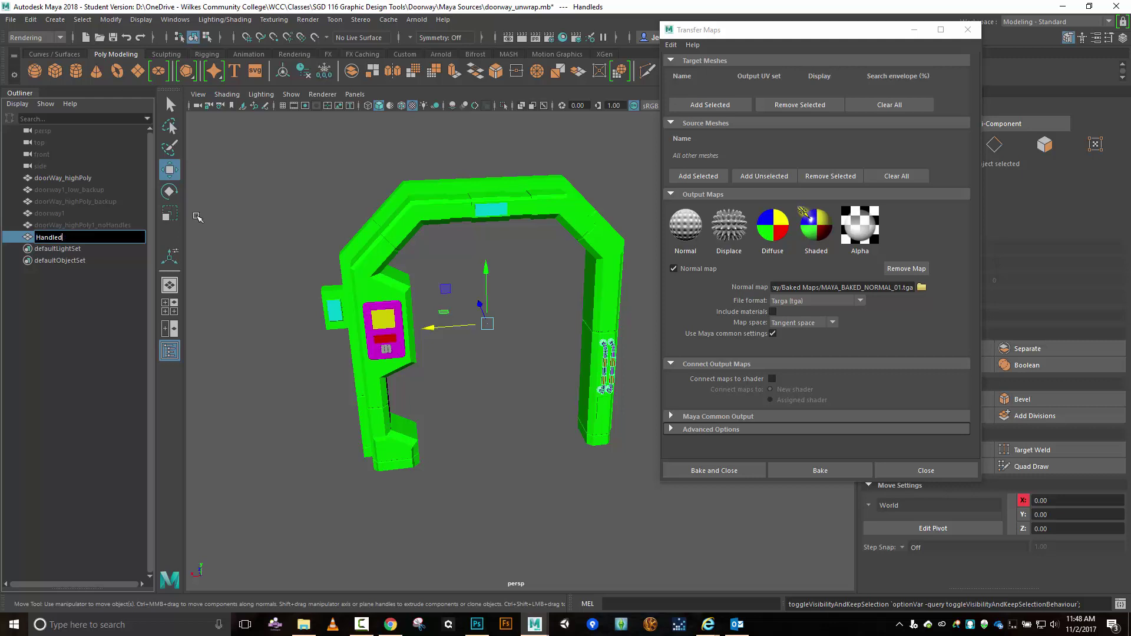
text(s)
key(Return)
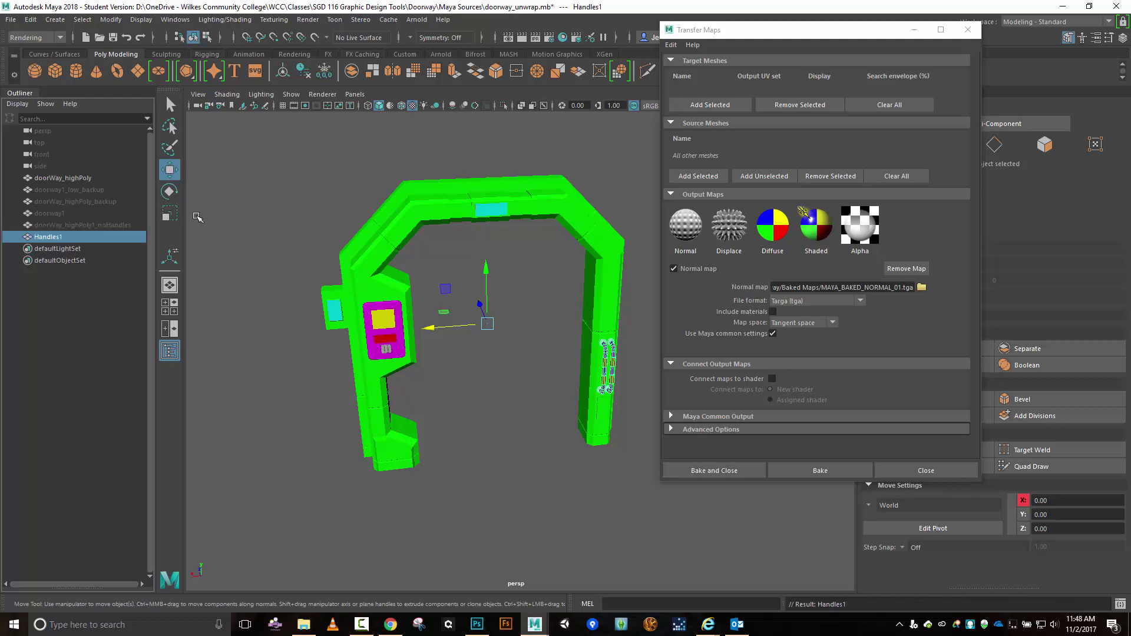
click(731, 106)
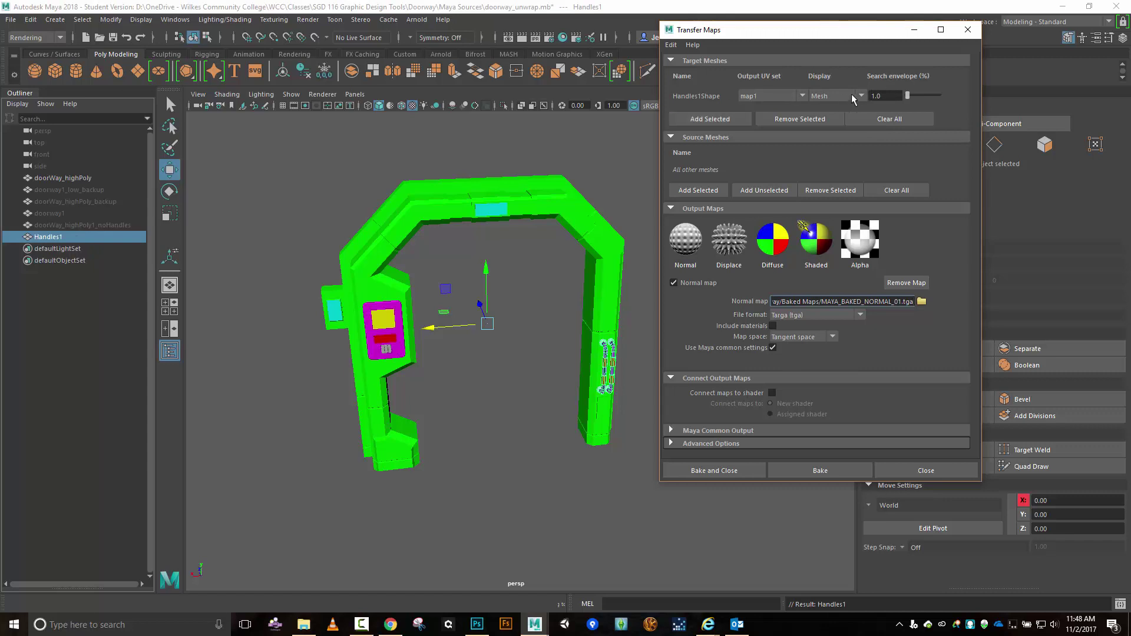
- Show the handles target mesh as Envelope and add doorWay_highPoly as the source mesh in Transfer Maps
click(860, 96)
click(849, 108)
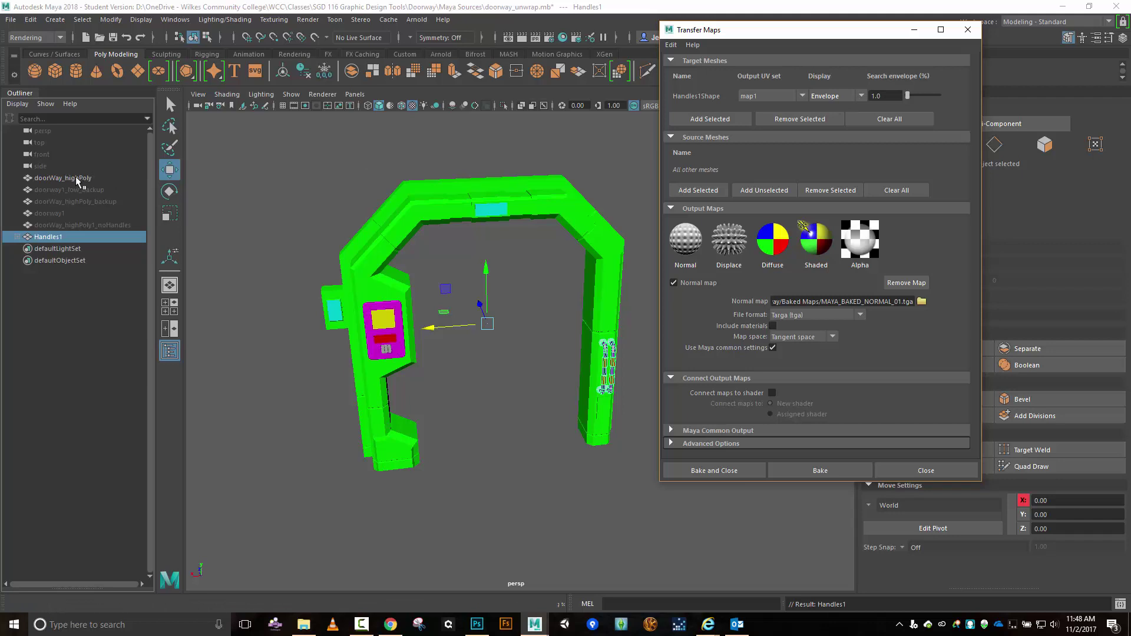
click(69, 179)
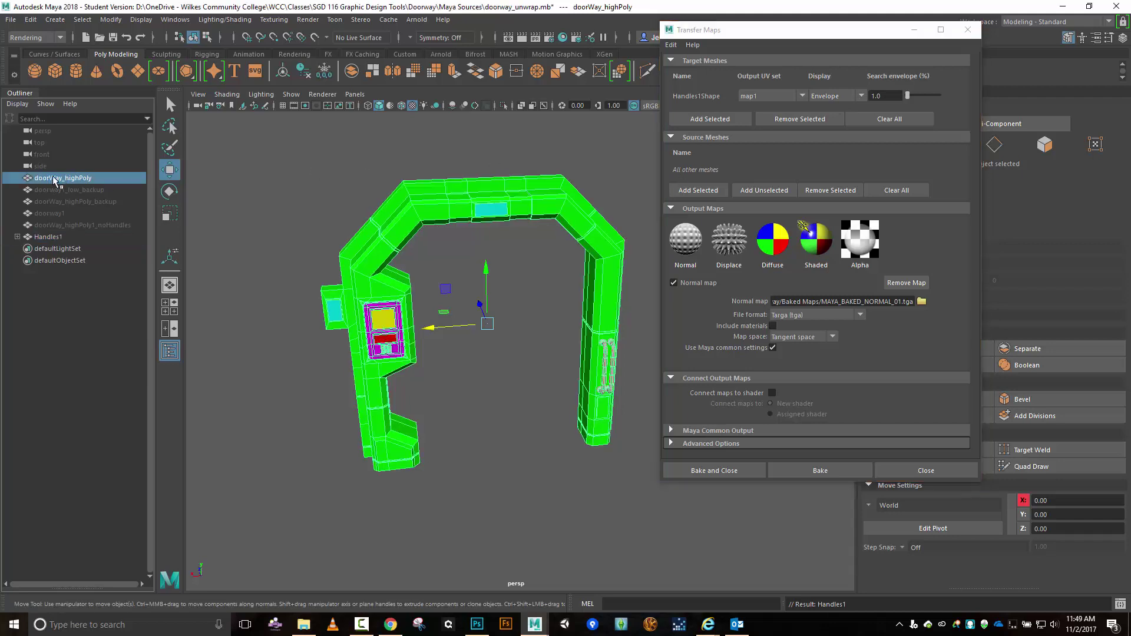
click(711, 192)
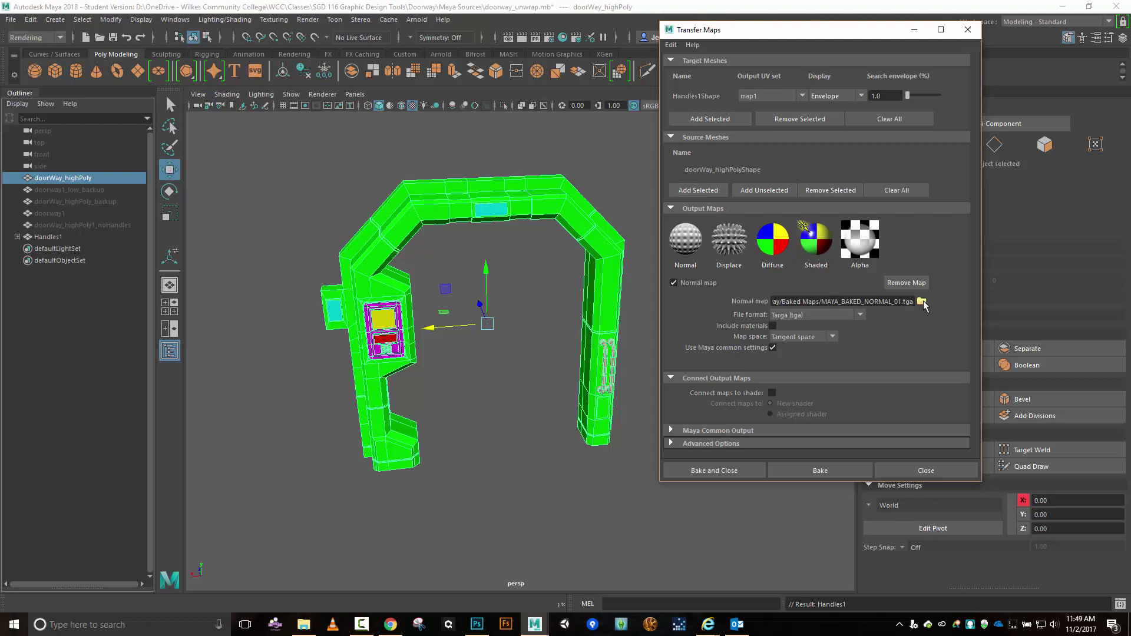
- Change the normal map output file name to MAYA_BAKED_NORMAL_02.tga
click(900, 301)
key(BackSpace)
text(2)
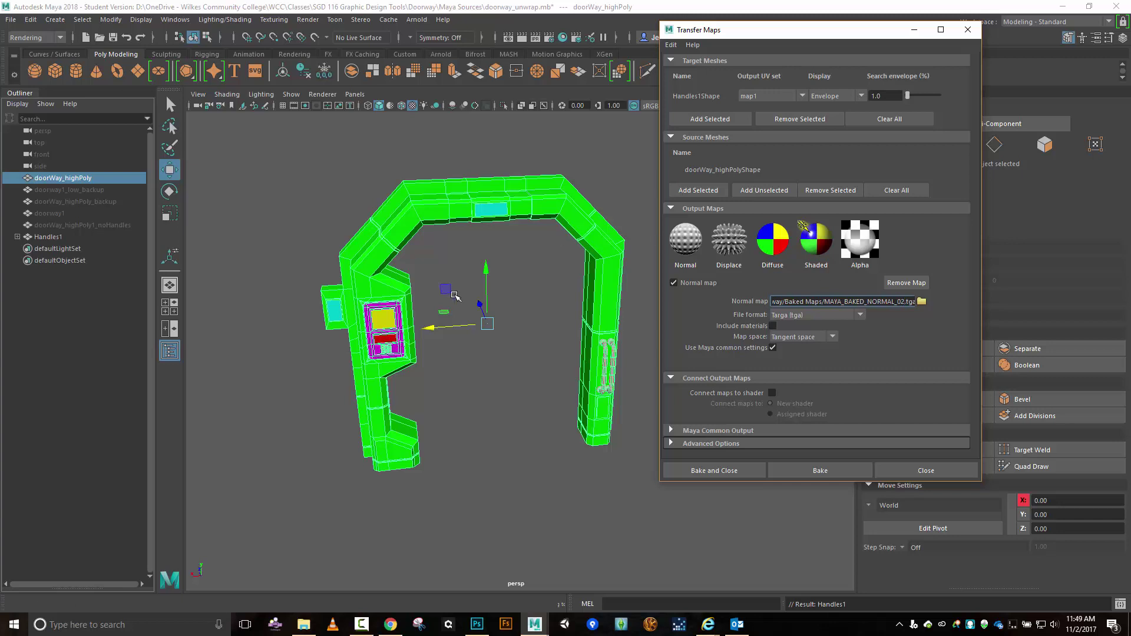
- Set the handles' search envelope to 5% and preview it close up against the high-poly pipes
drag(490, 389, 348, 359)
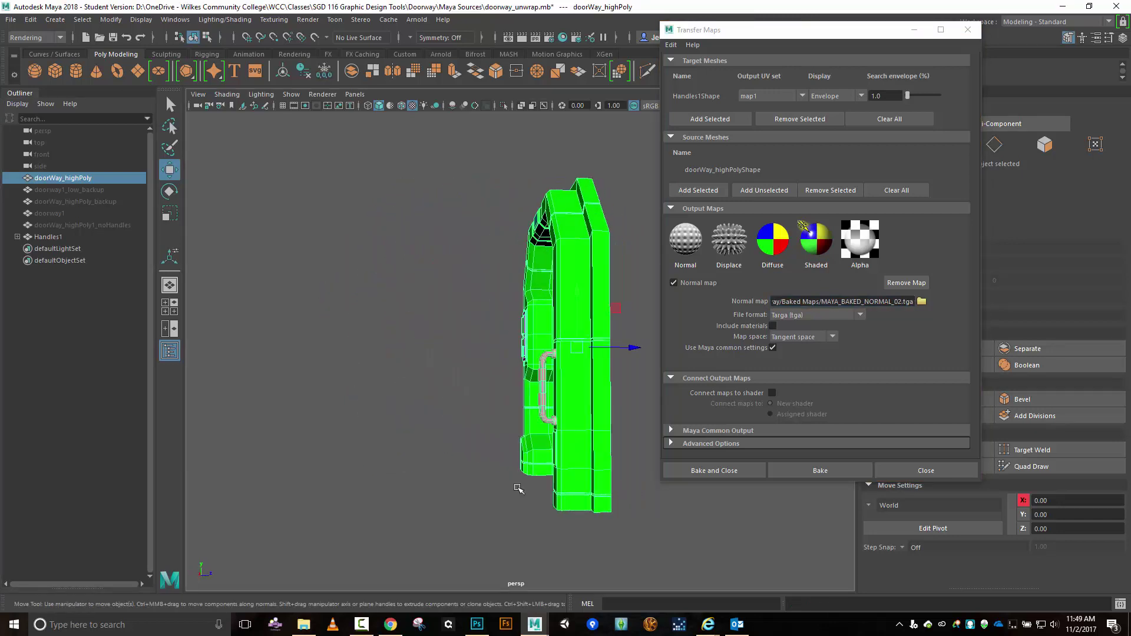
scroll(519, 488, up, 5)
drag(591, 342, 354, 336)
scroll(354, 336, up, 5)
scroll(291, 233, down, 3)
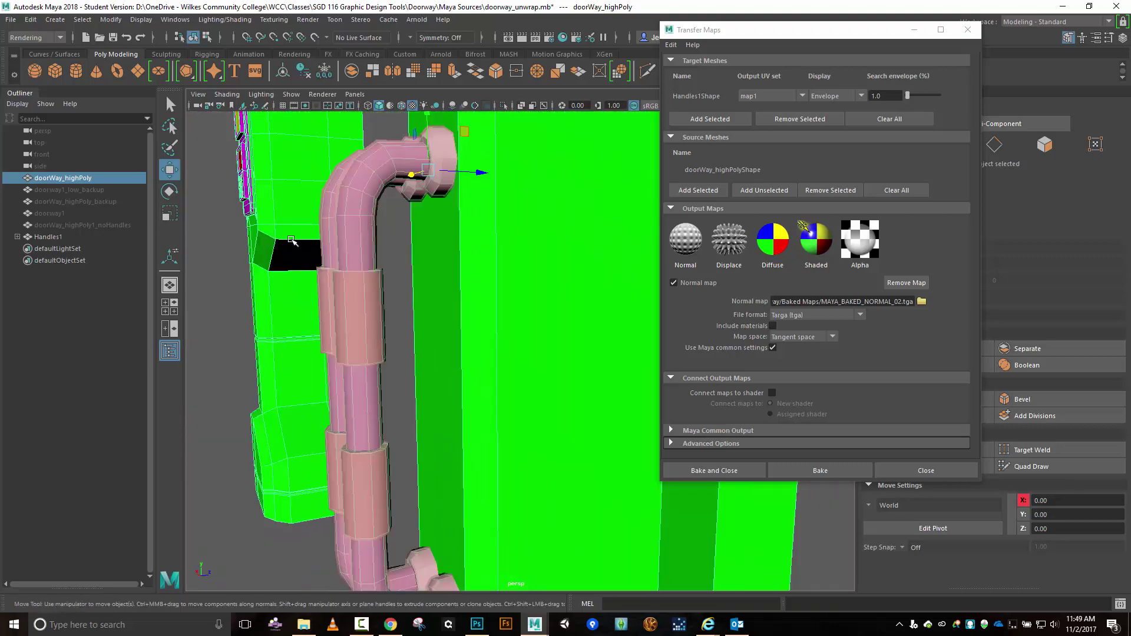
drag(331, 307, 332, 324)
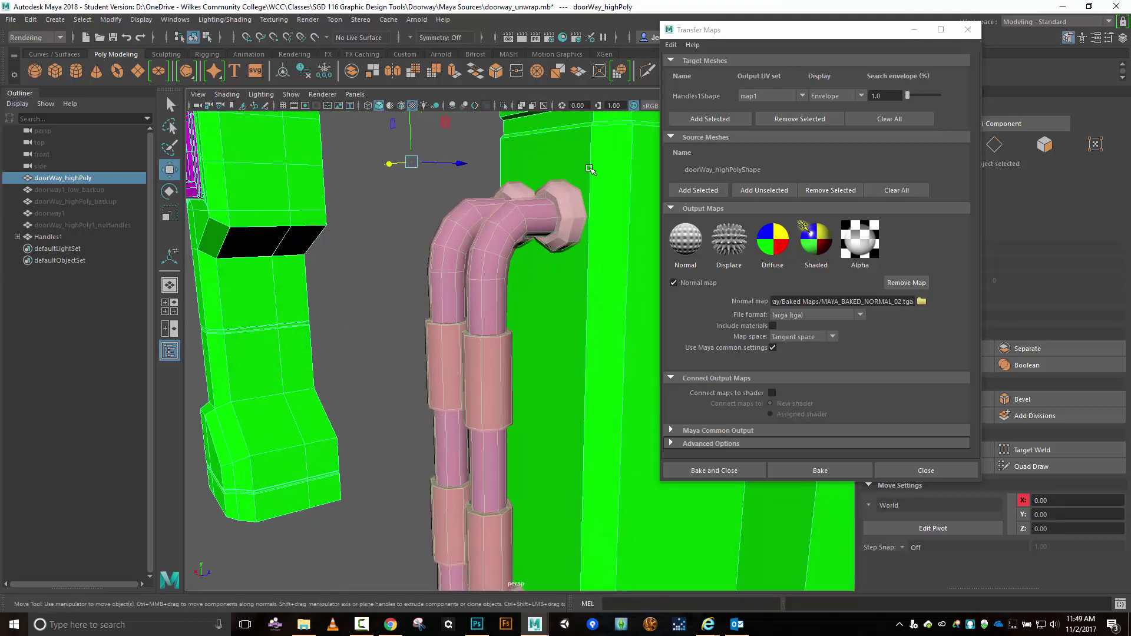
drag(890, 96, 856, 96)
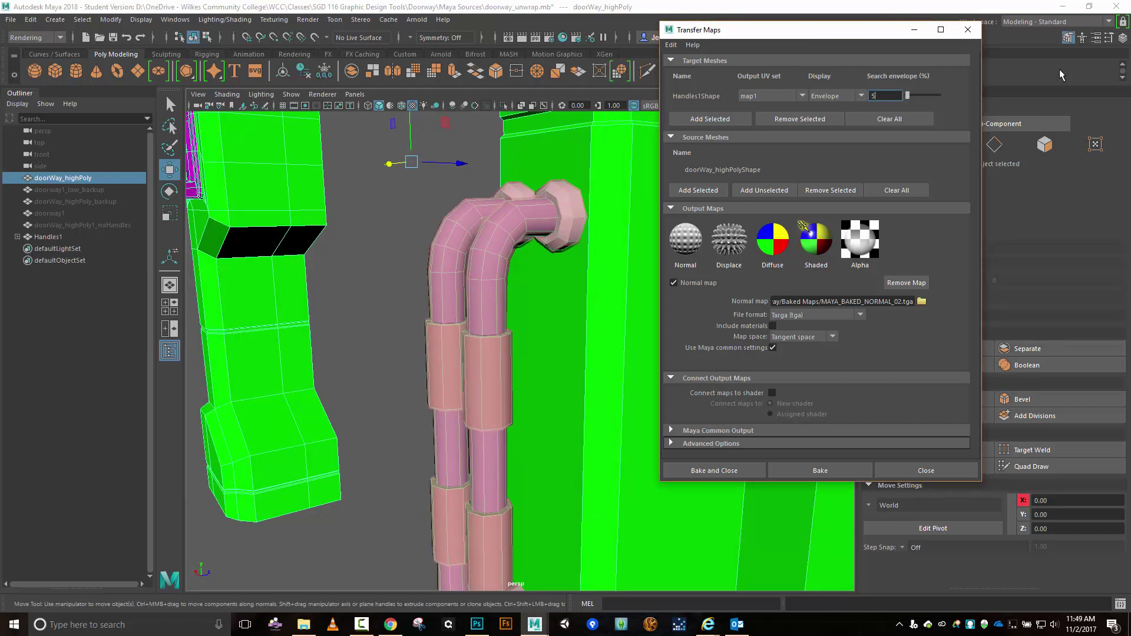
text(5)
key(Tab)
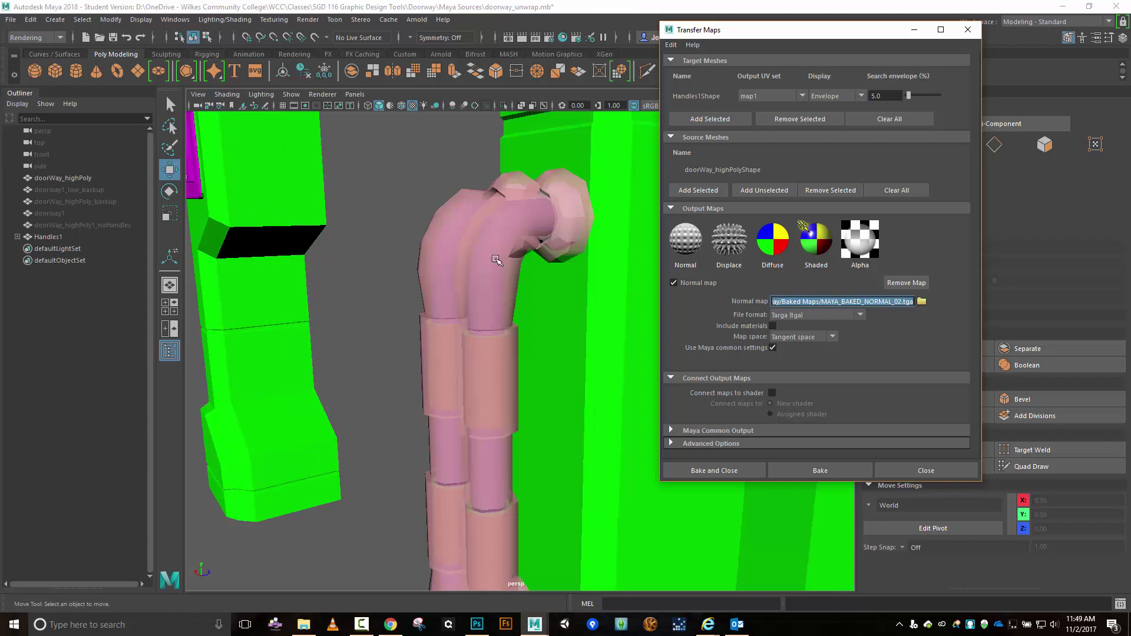
- Set the handles' search envelope to 1% and check its fit along the whole length of the pipes
click(897, 95)
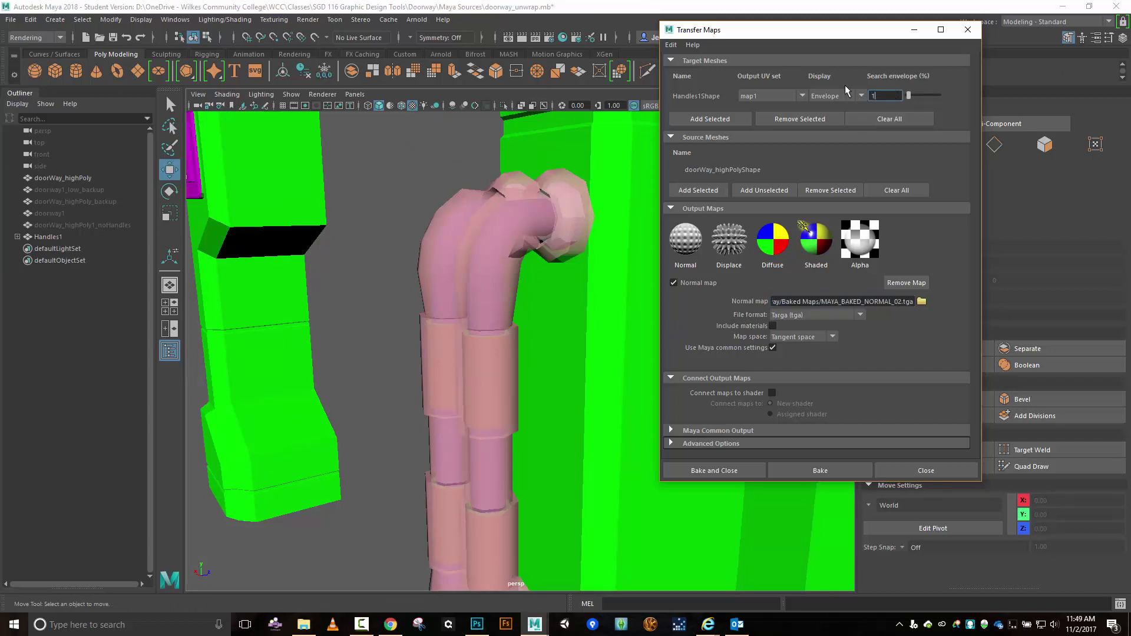
text(1)
key(Tab)
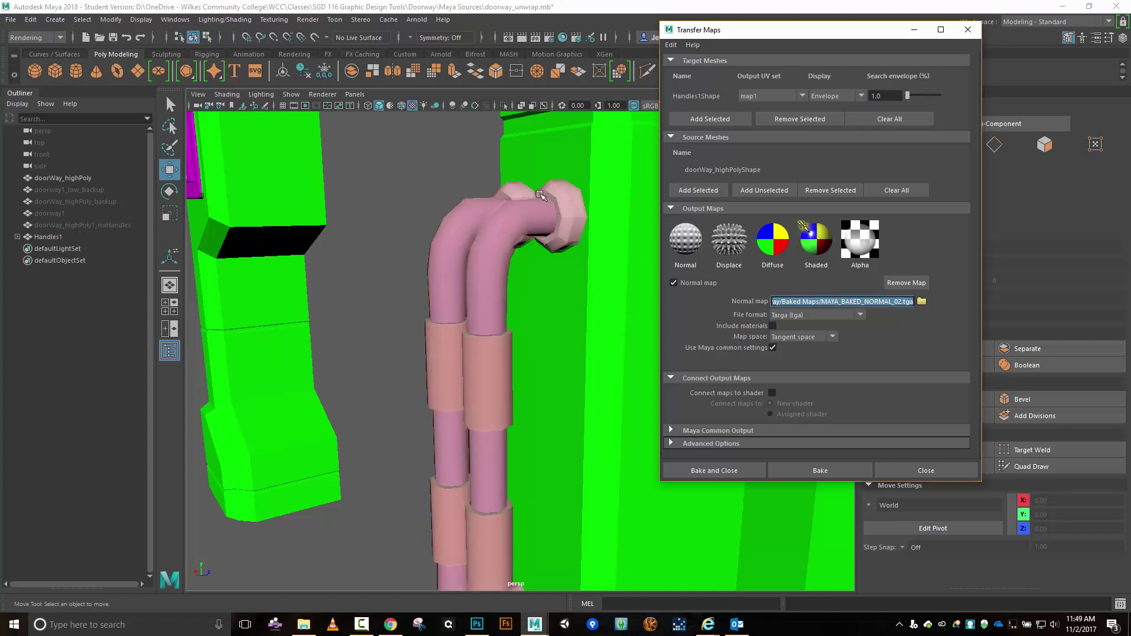
mouse_move(465, 289)
mouse_down()
mouse_move(487, 306)
mouse_move(472, 262)
mouse_move(458, 263)
mouse_move(465, 274)
mouse_up()
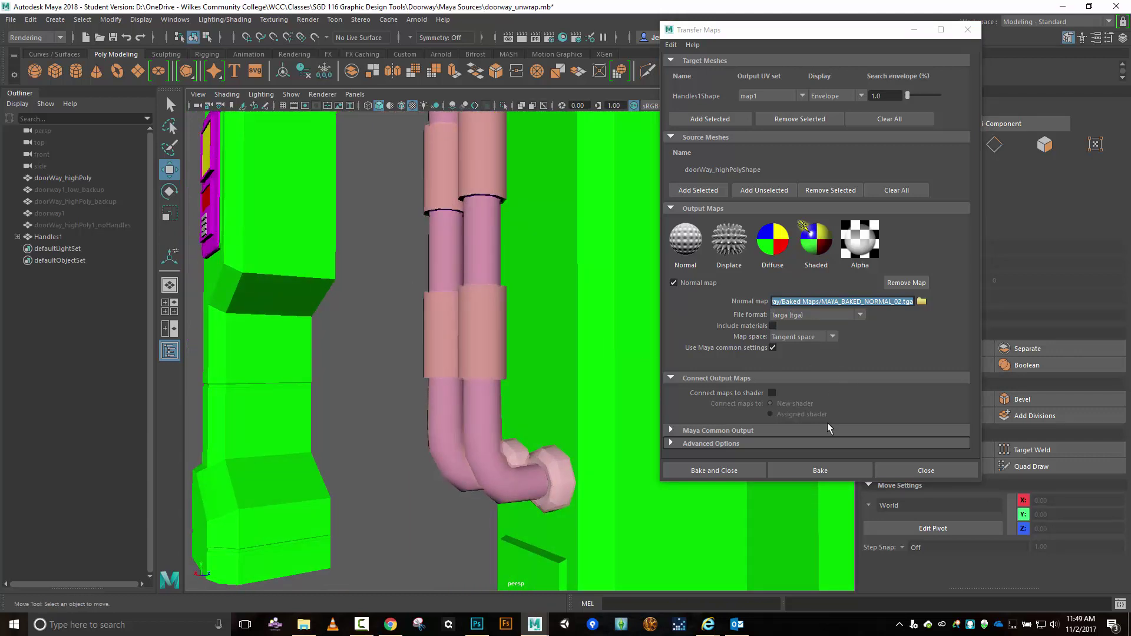
- Review the Maya common output settings and bake the handles' normal map
click(731, 430)
scroll(745, 415, down, 5)
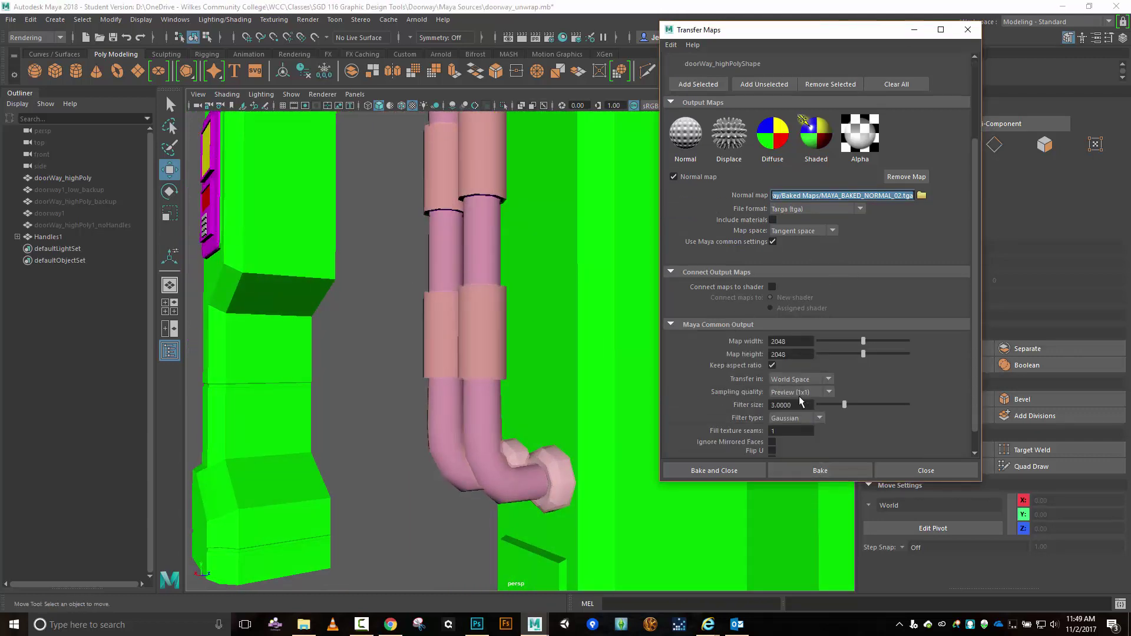
click(821, 471)
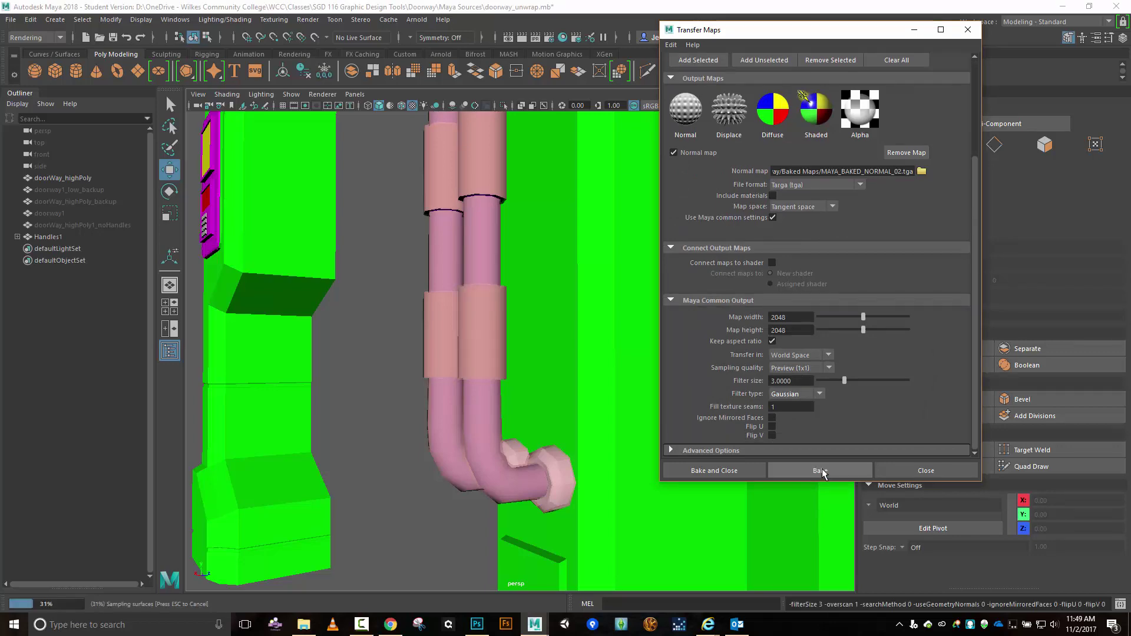
- Switch to Photoshop and open MAYA_BAKED_NORMAL_02 from the Baked Maps folder as a separate document
click(477, 624)
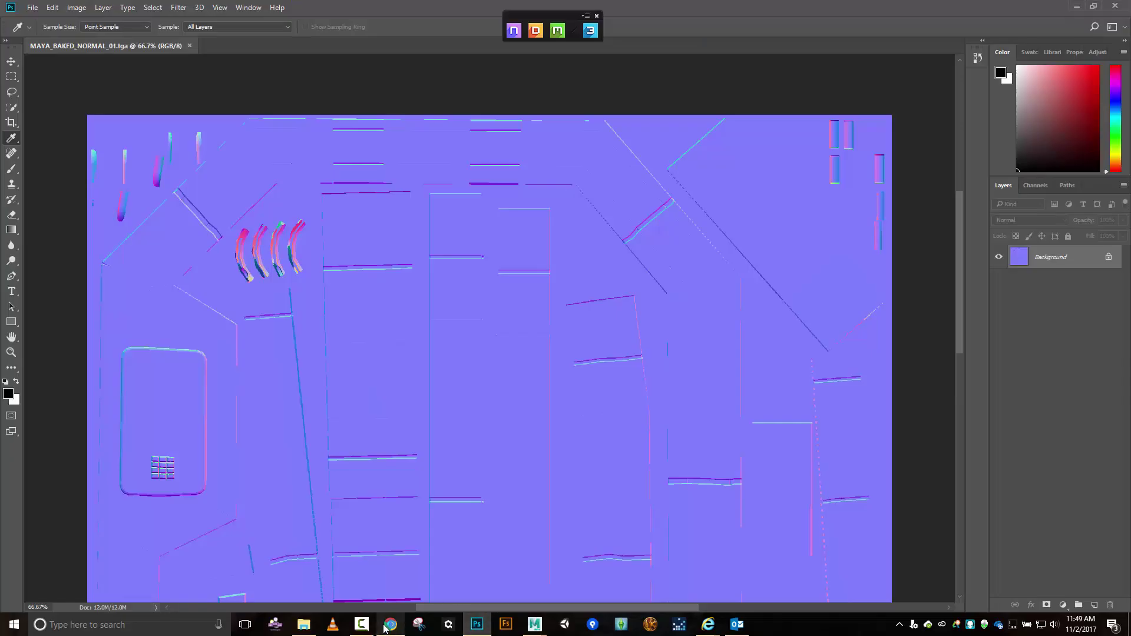
click(304, 625)
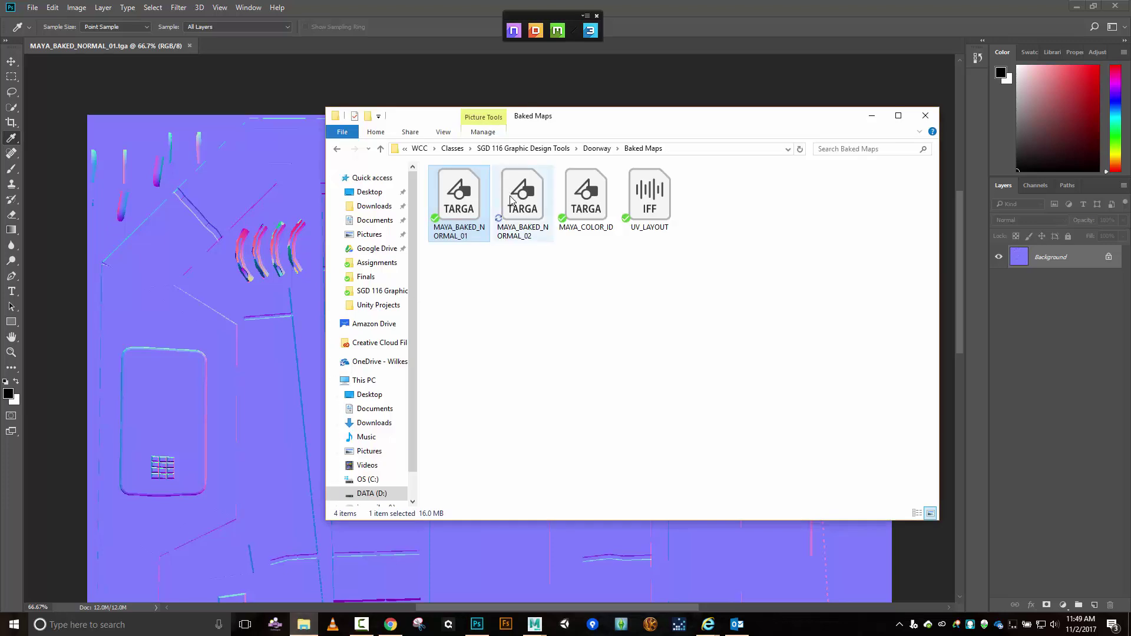
drag(523, 200, 281, 37)
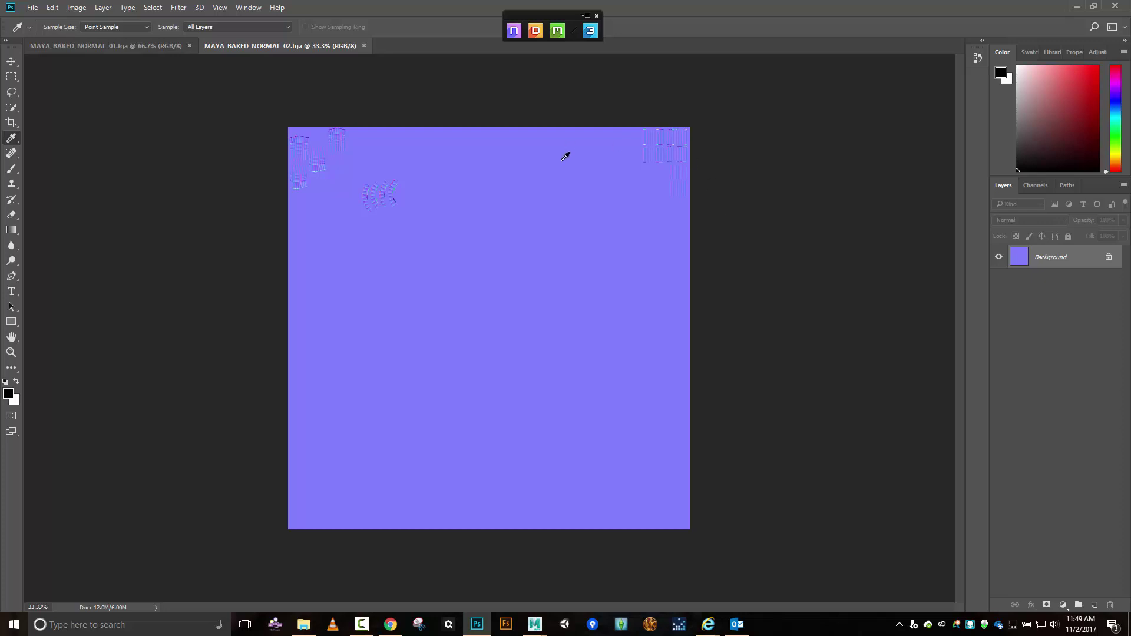
- Examine the baked handle details, compare them with MAYA_BAKED_NORMAL_01, and close the MAYA_BAKED_NORMAL_02 document
key(ctrl+plus)
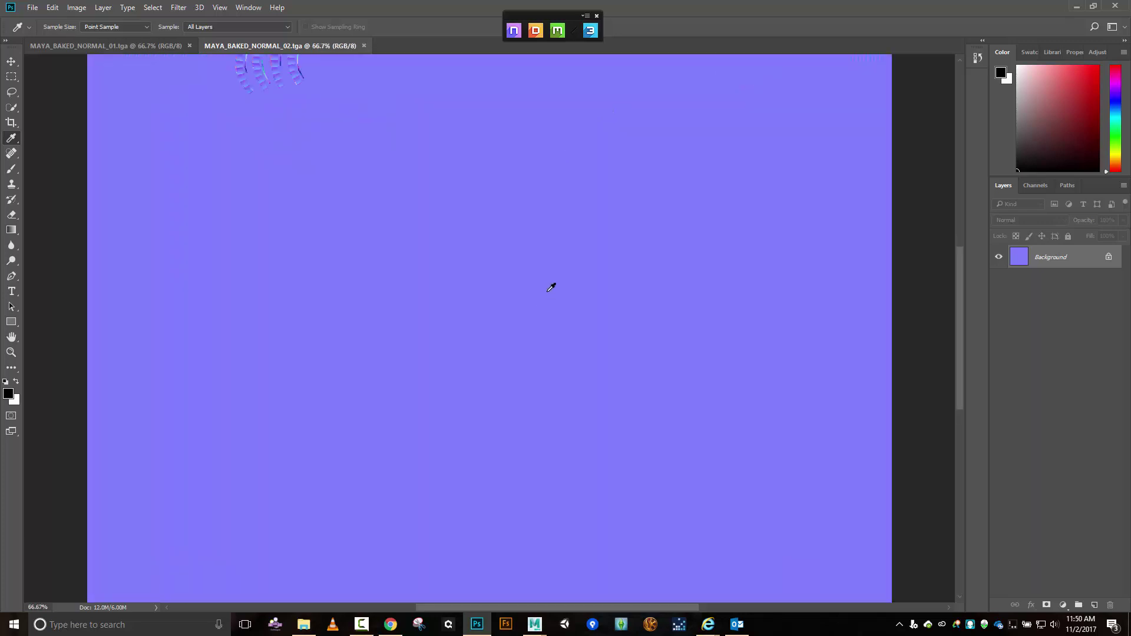
scroll(563, 245, up, 5)
scroll(604, 233, down, 5)
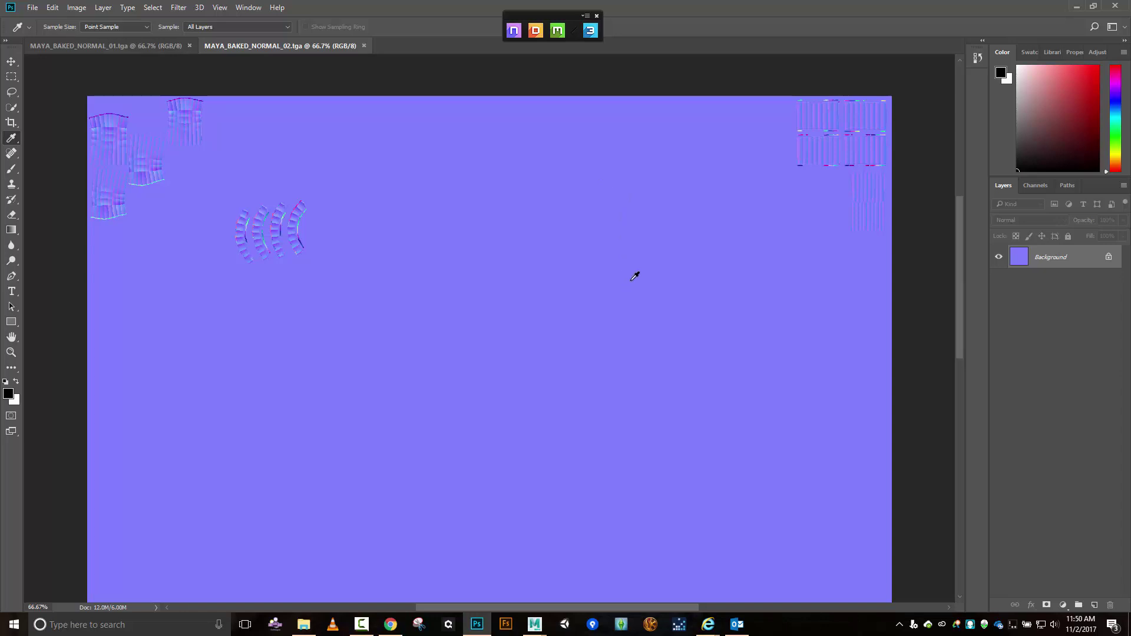
scroll(629, 280, up, 3)
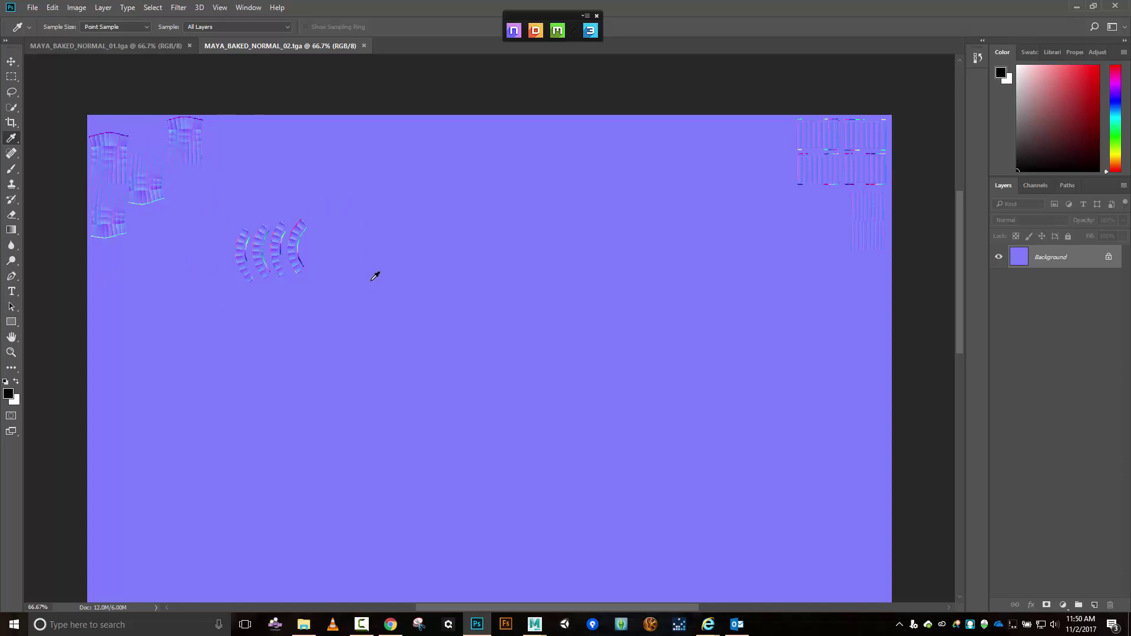
click(146, 43)
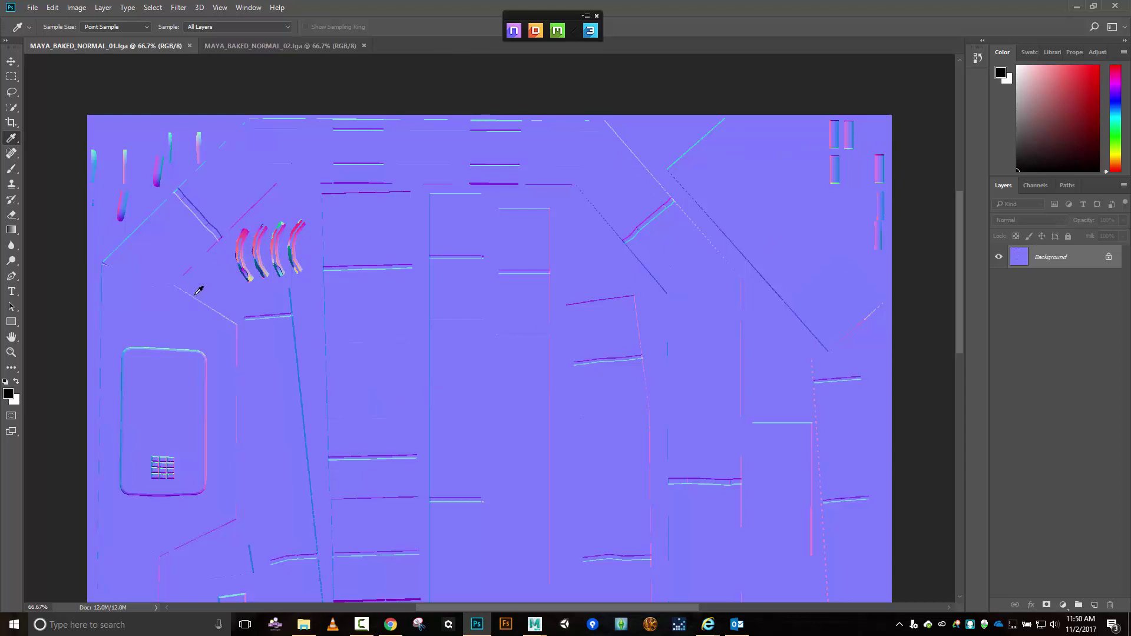
click(364, 46)
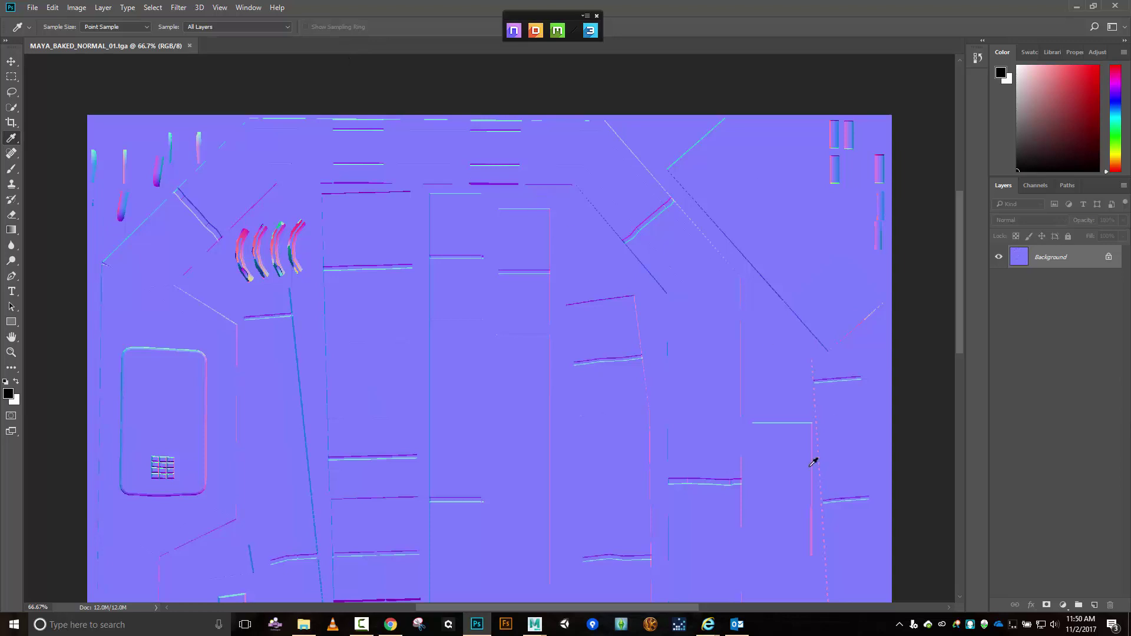
click(304, 624)
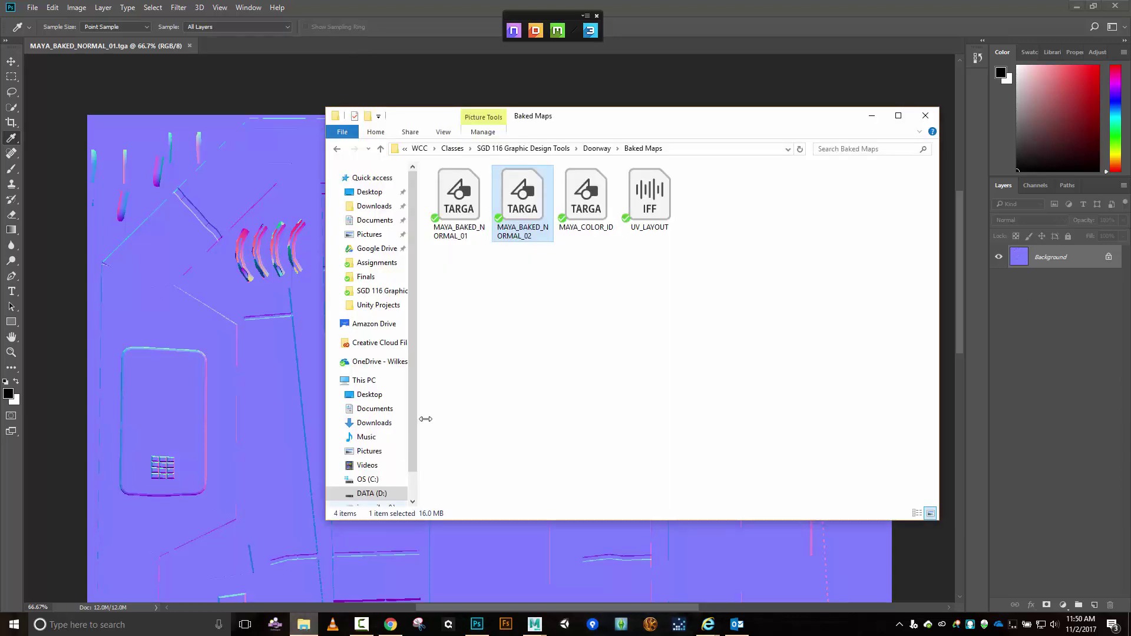
drag(658, 203, 1098, 309)
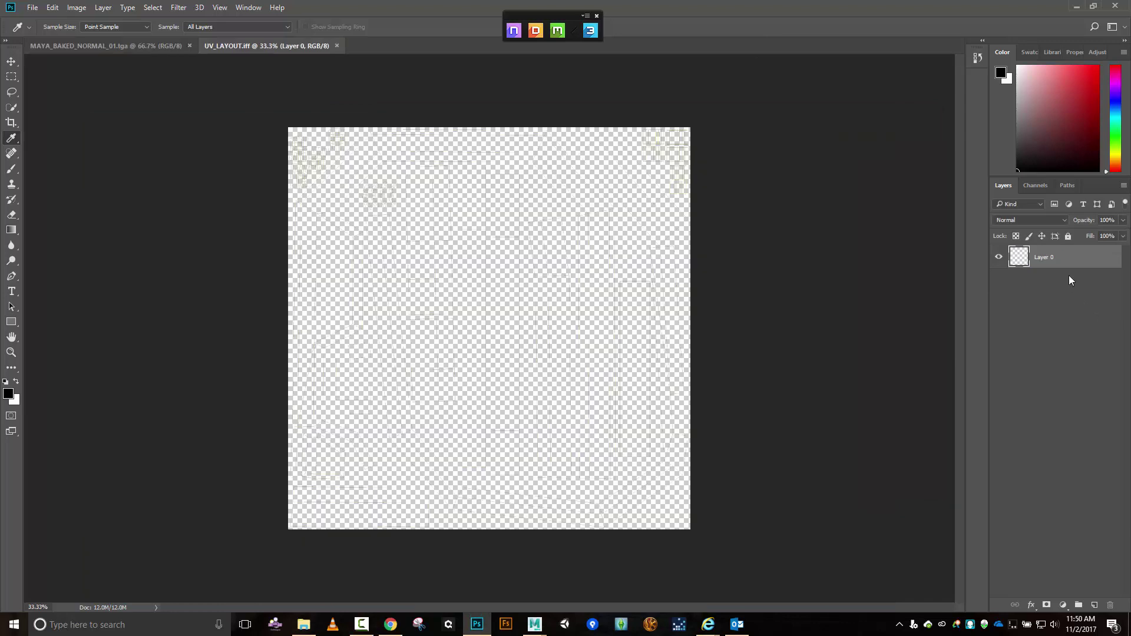
click(335, 45)
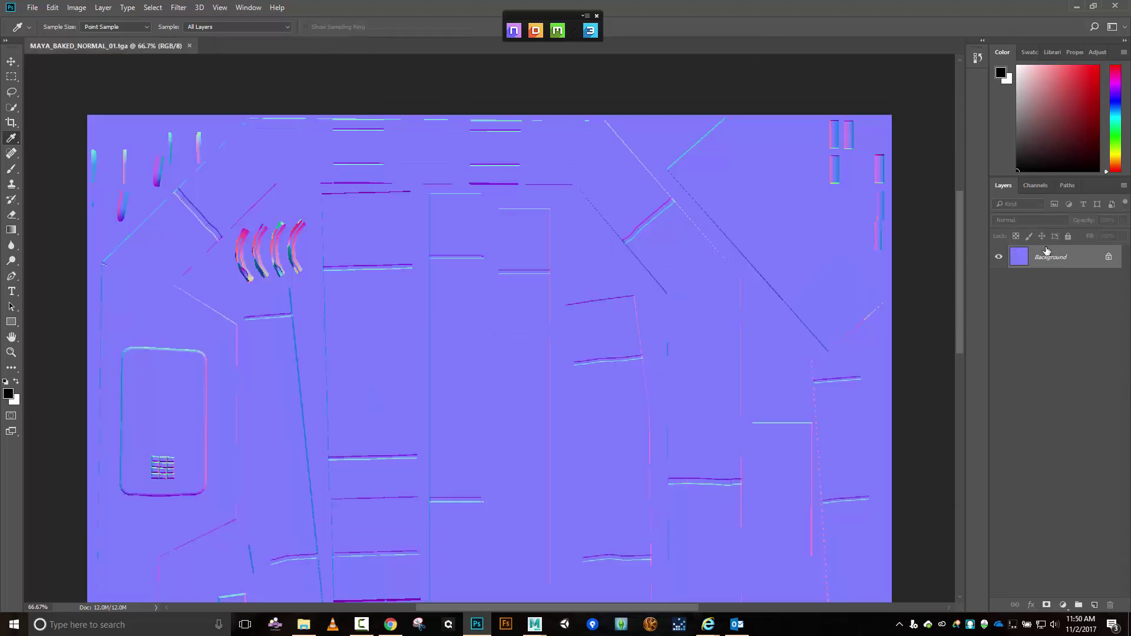
- Convert the locked Background of MAYA_BAKED_NORMAL_01 into a regular layer
double_click(1043, 260)
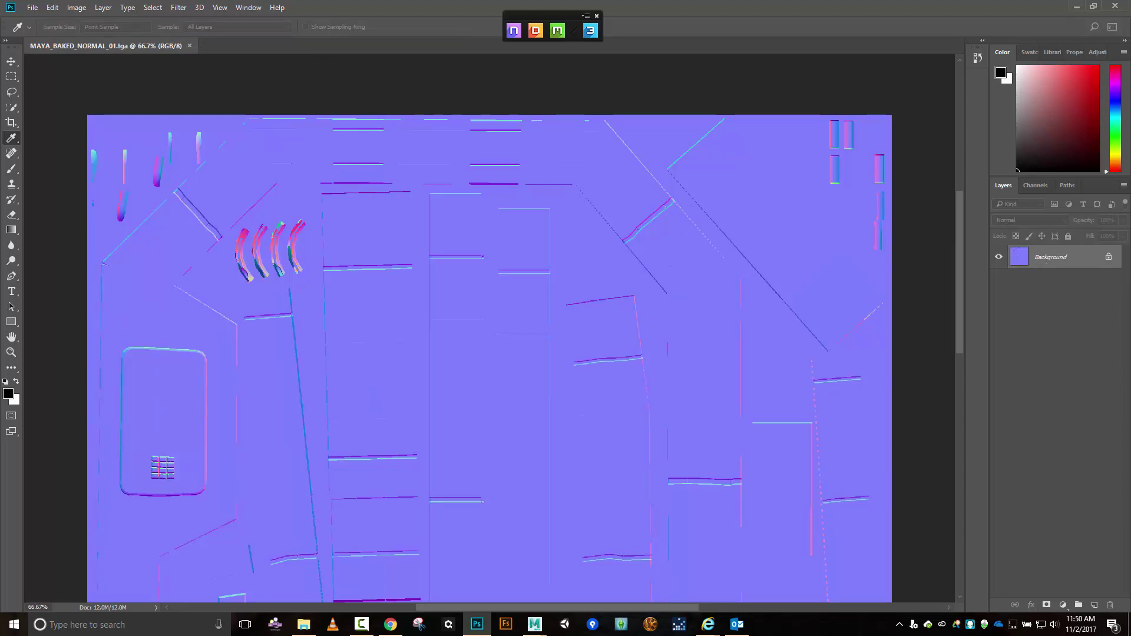
click(776, 302)
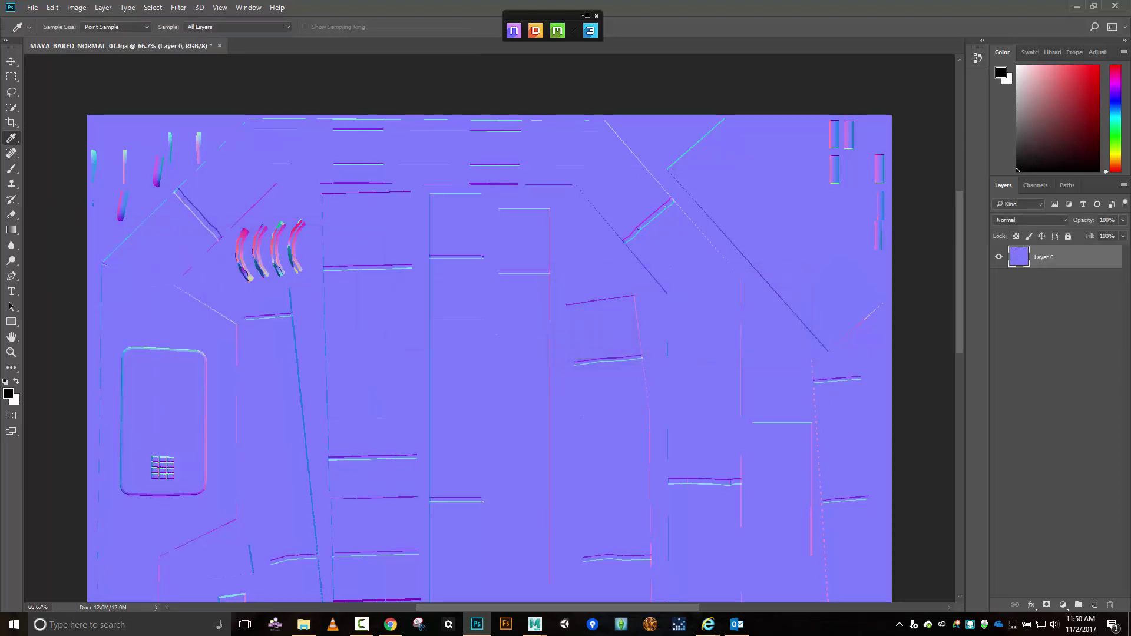
click(304, 625)
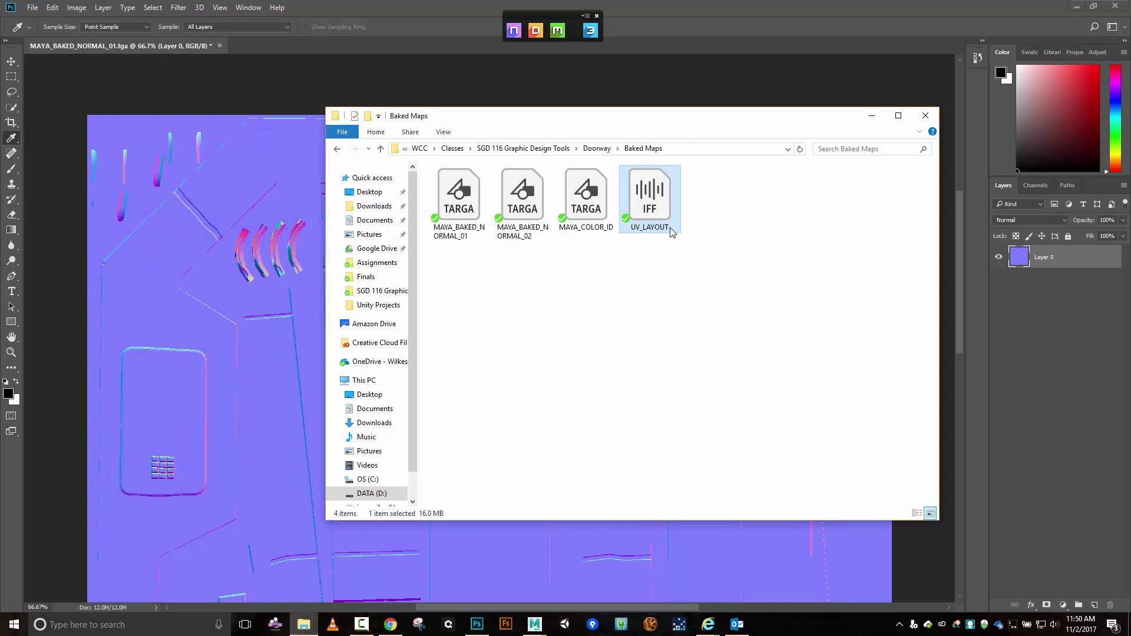
drag(662, 201, 303, 476)
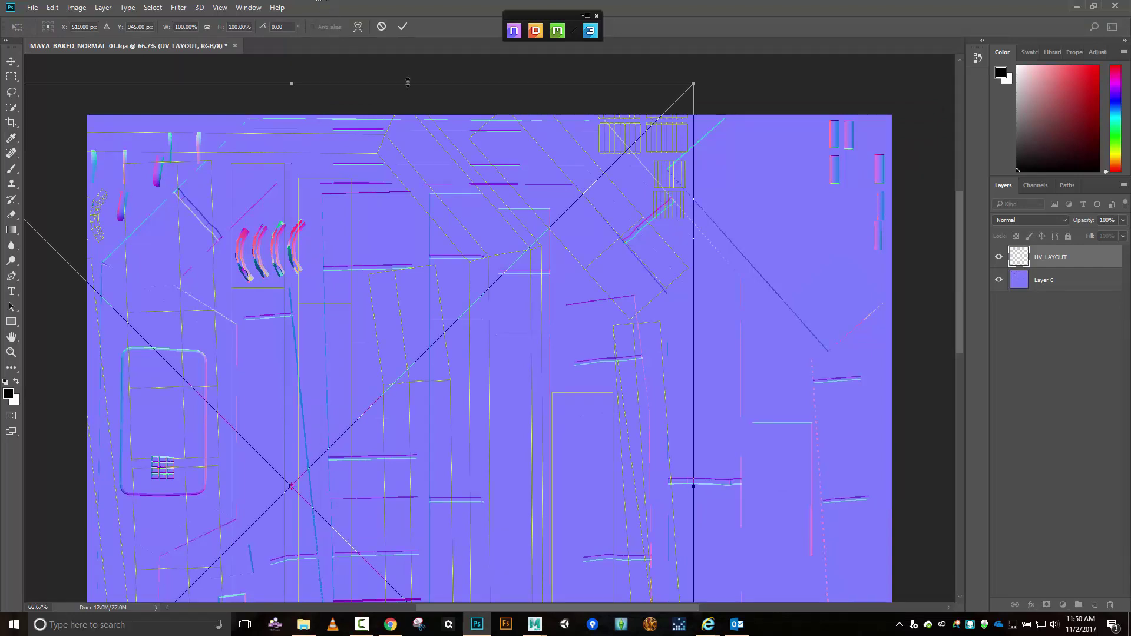
key(i)
click(381, 27)
scroll(761, 296, down, 3)
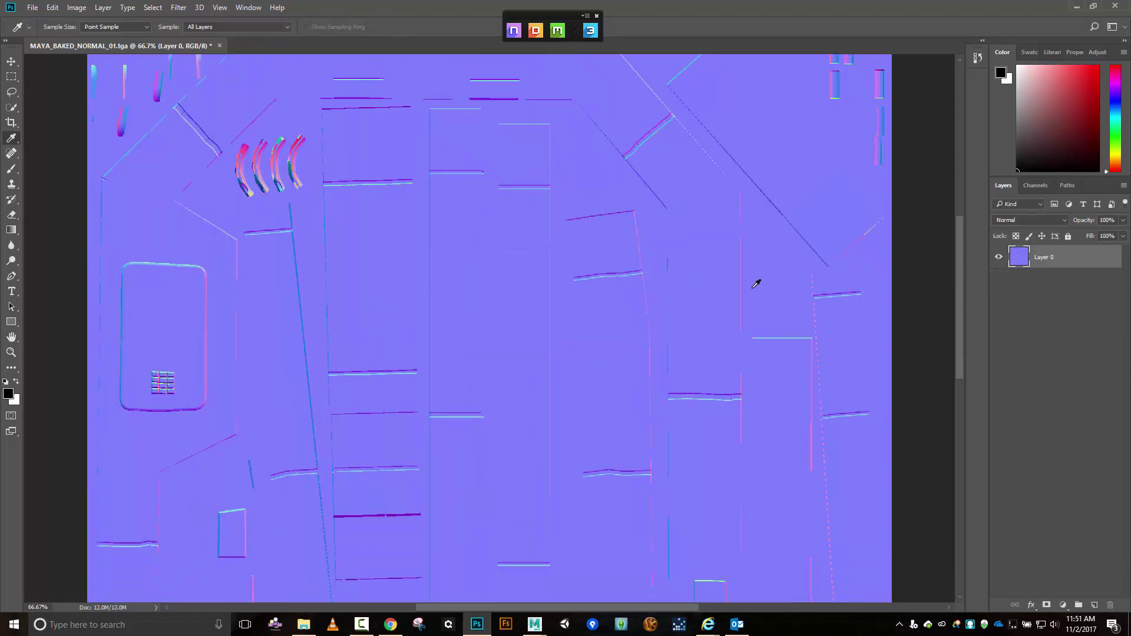
key(ctrl+minus)
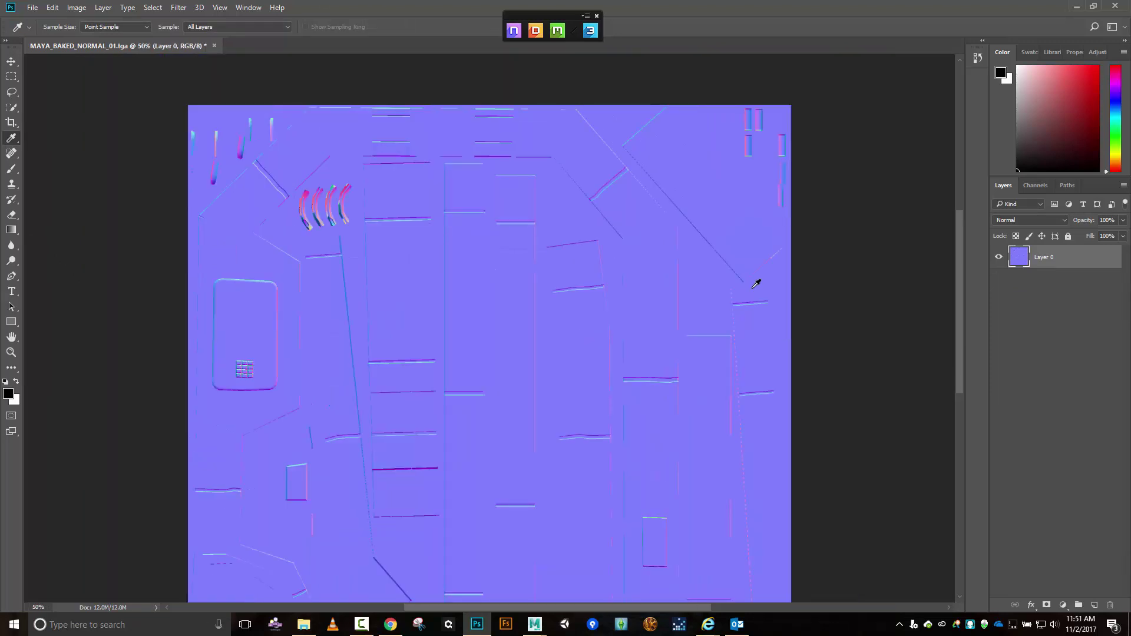
key(ctrl+minus)
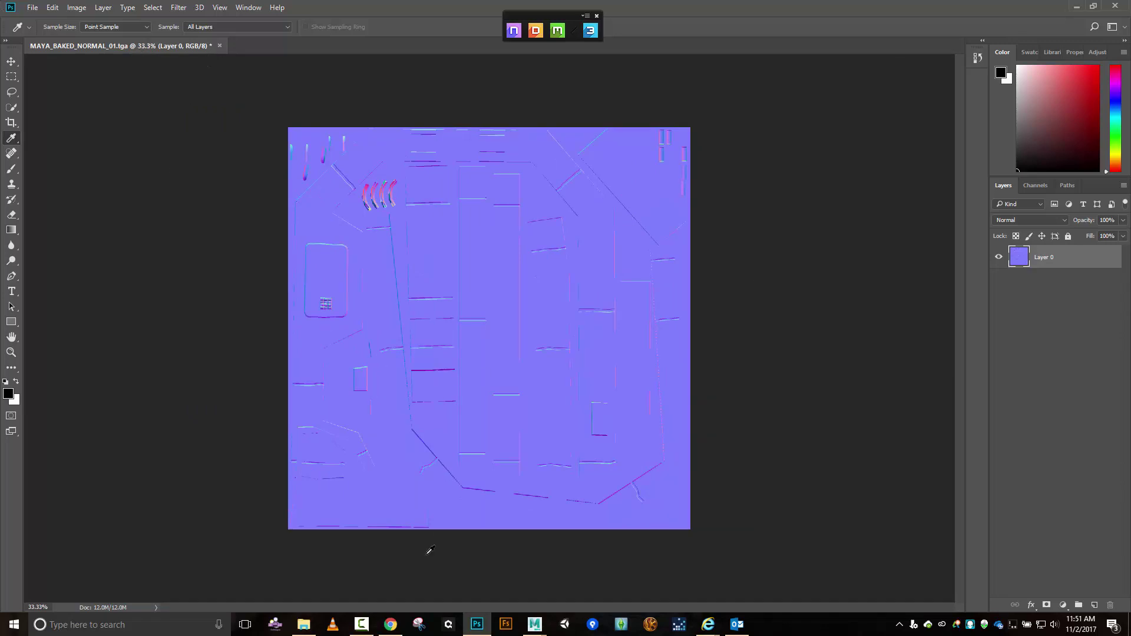
click(304, 624)
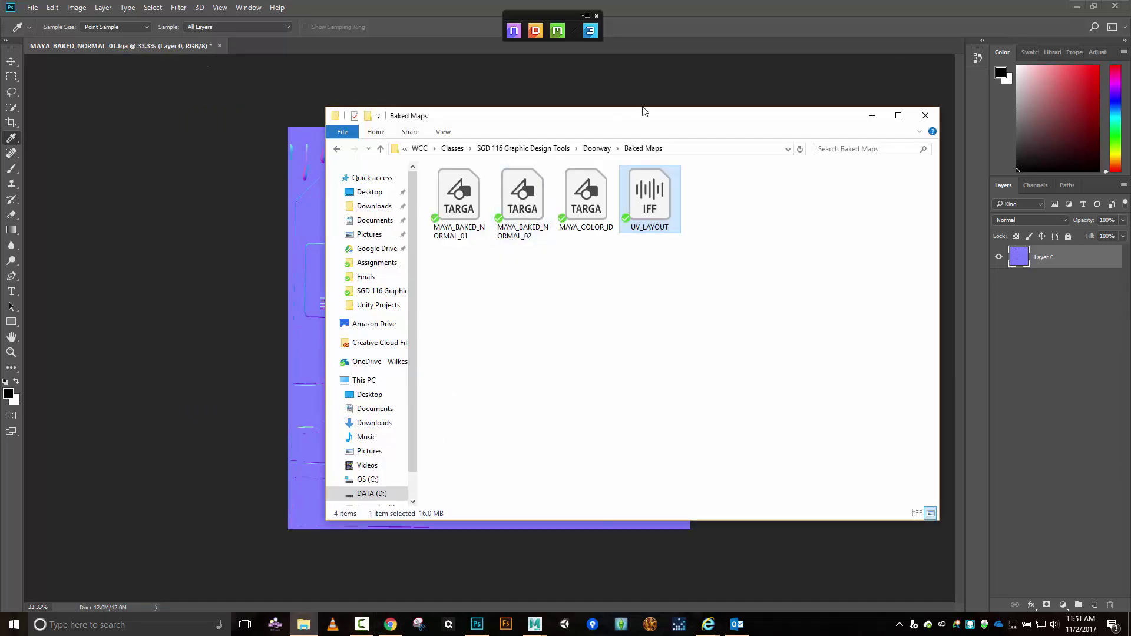
drag(644, 111, 914, 131)
drag(907, 207, 497, 370)
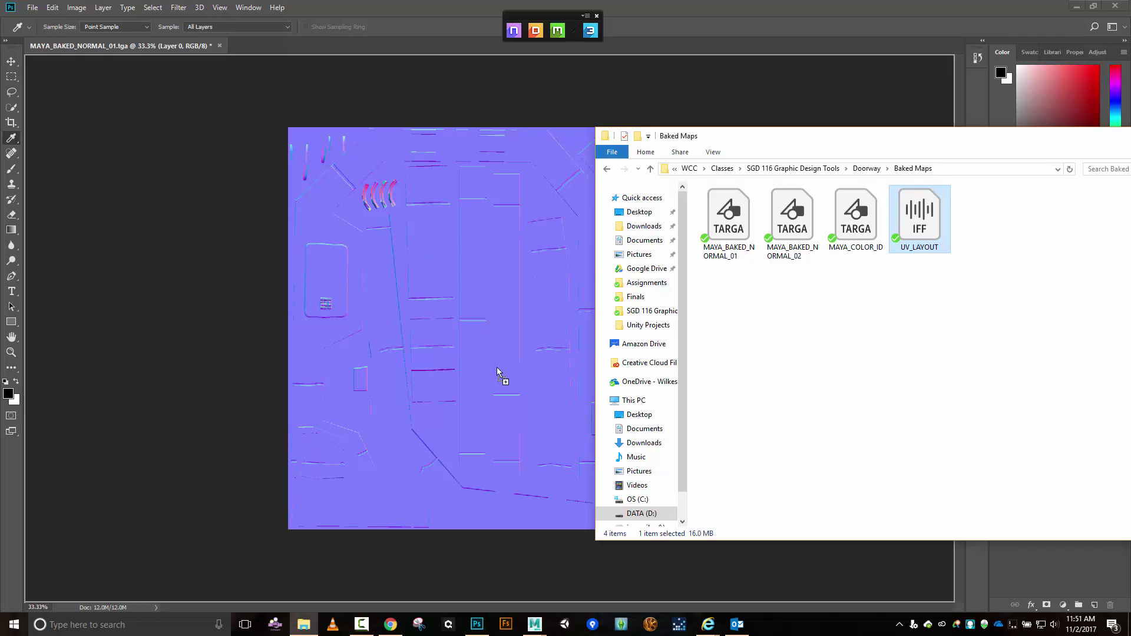
drag(541, 340, 541, 340)
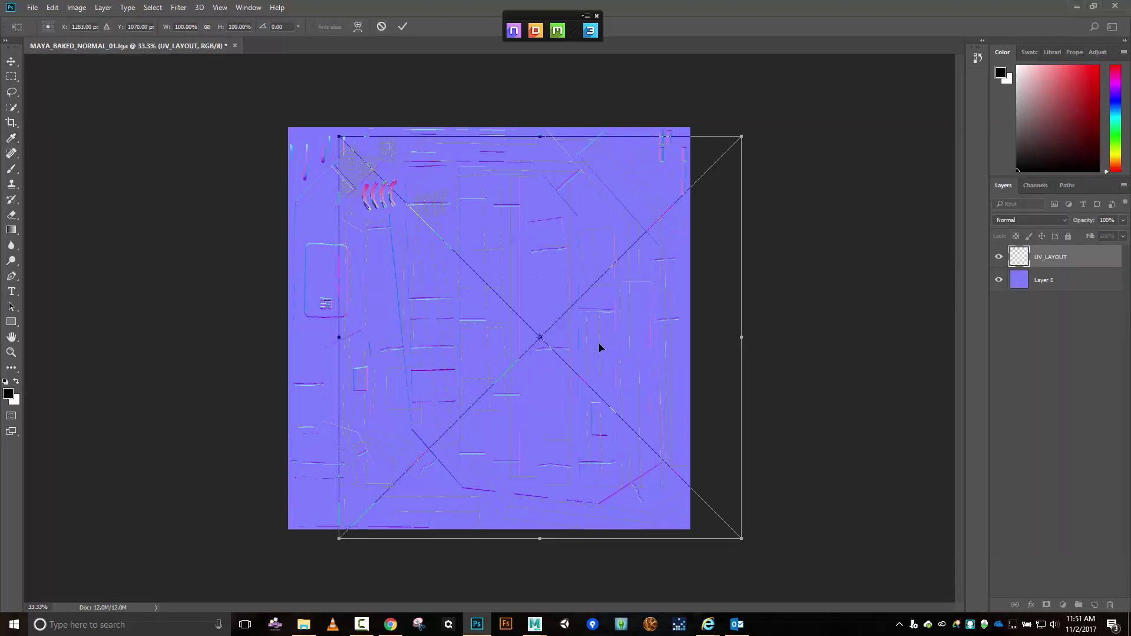
key(Escape)
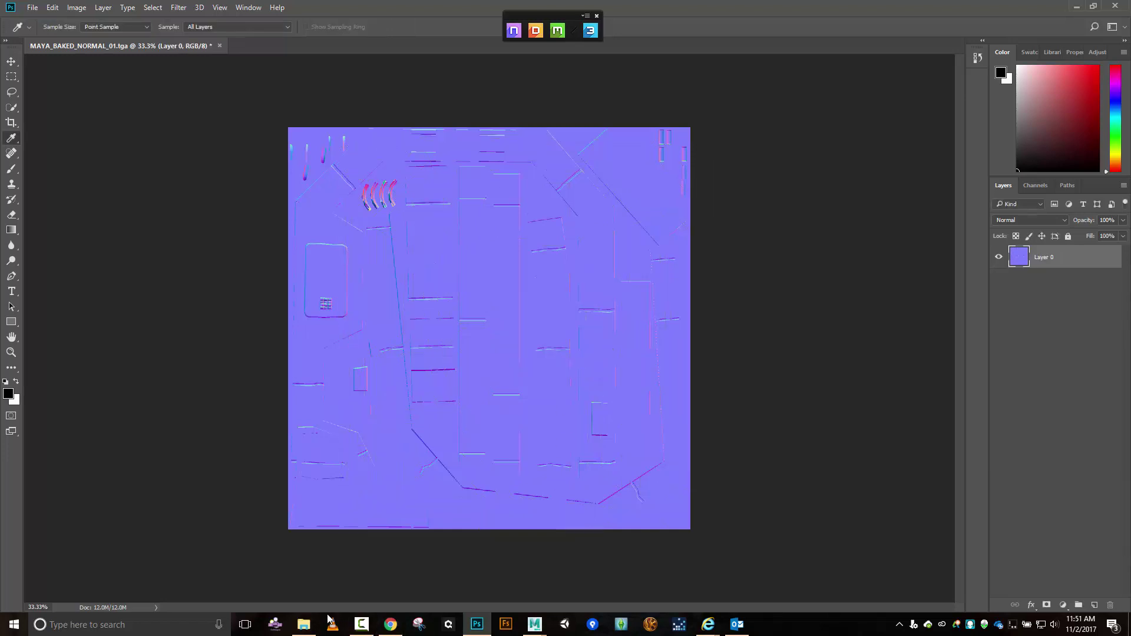
- Open UV_LAYOUT from the Baked Maps folder as a separate document and copy its content into a new layer of MAYA_BAKED_NORMAL_01
click(304, 624)
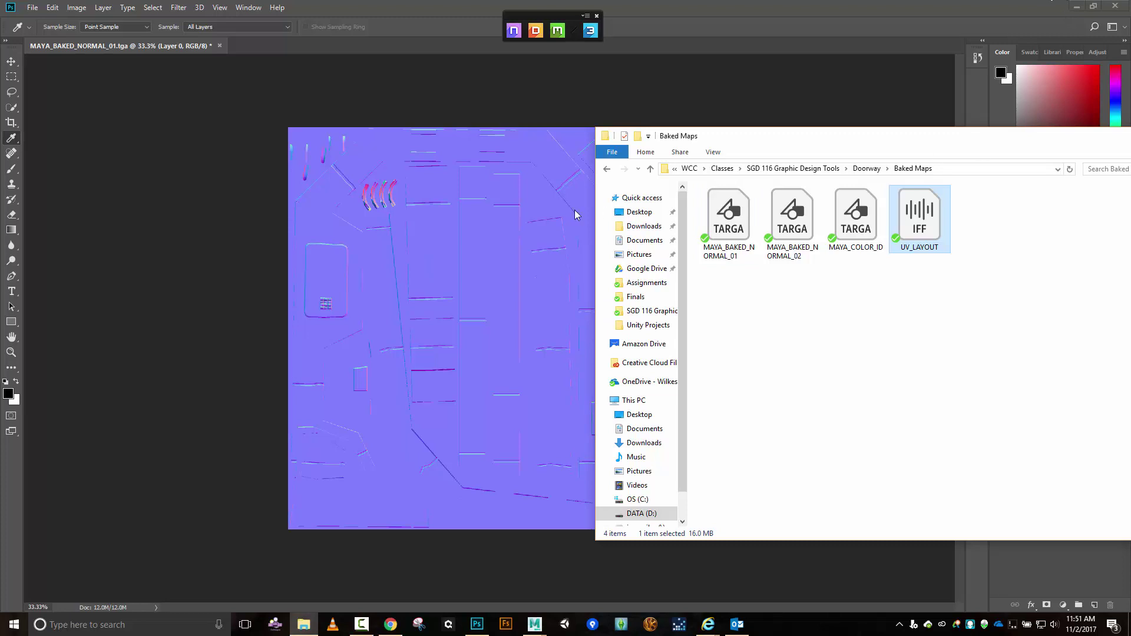
drag(846, 143, 353, 158)
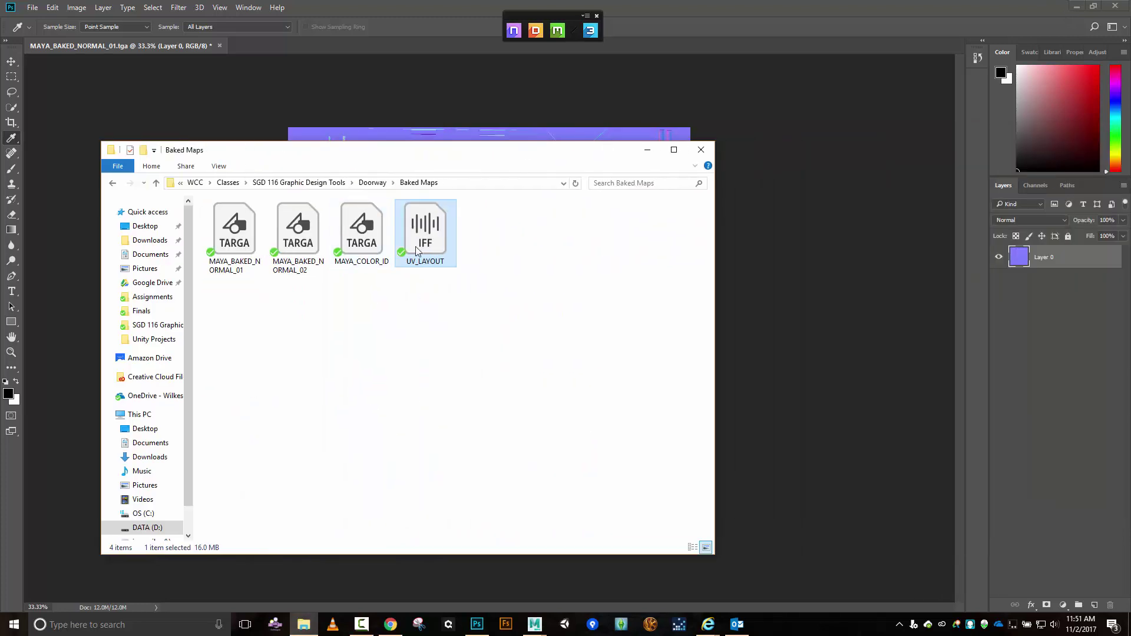
drag(416, 250, 1091, 326)
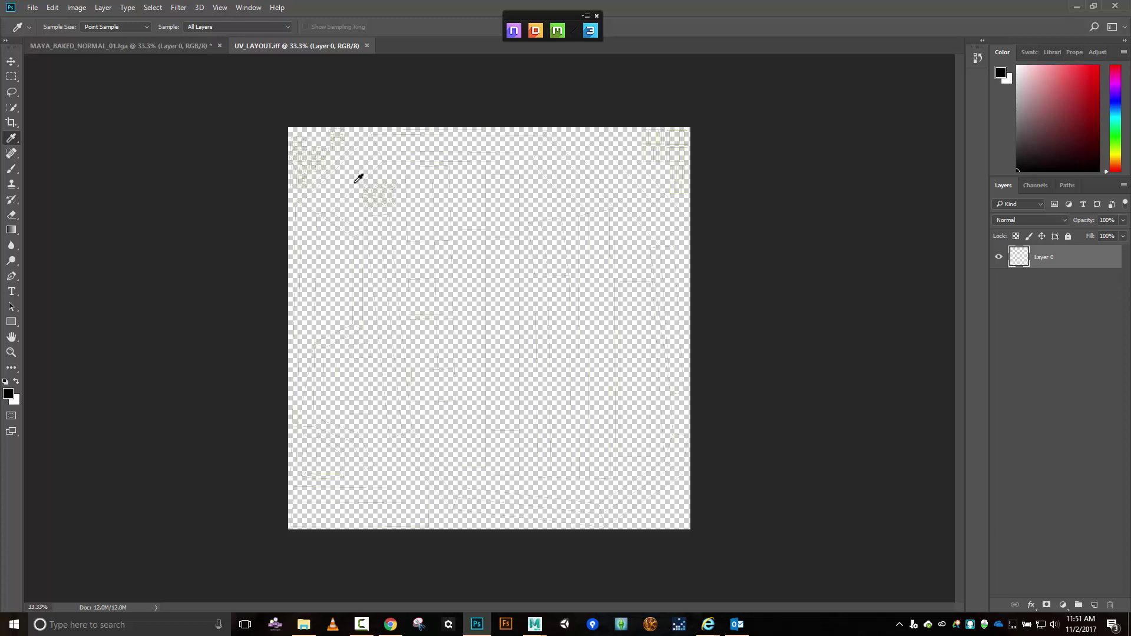
click(148, 44)
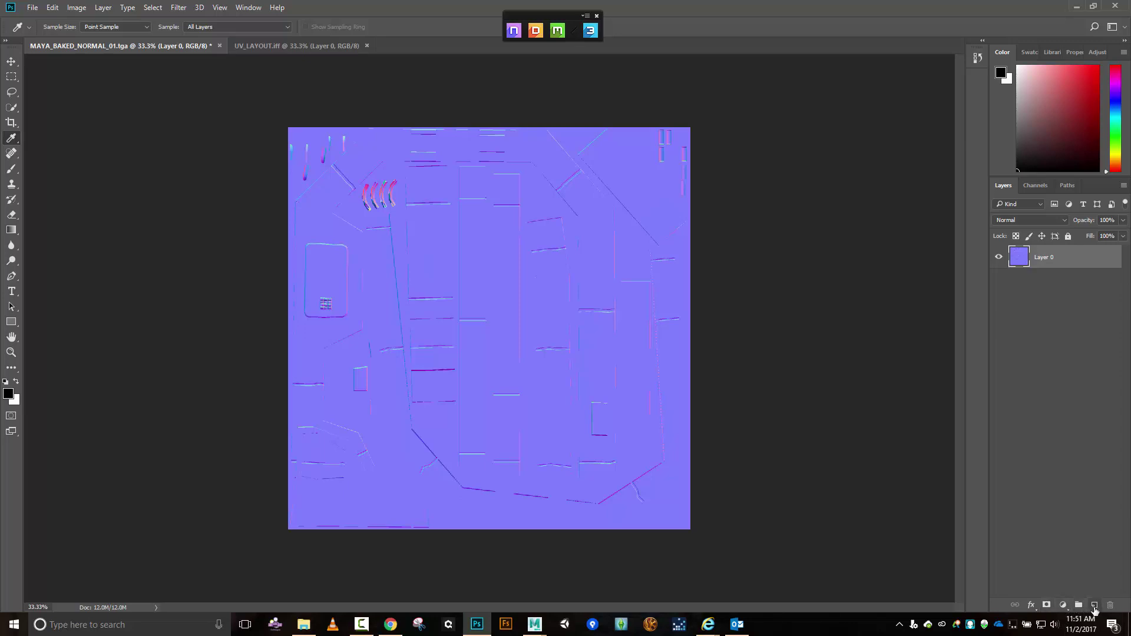
click(1095, 605)
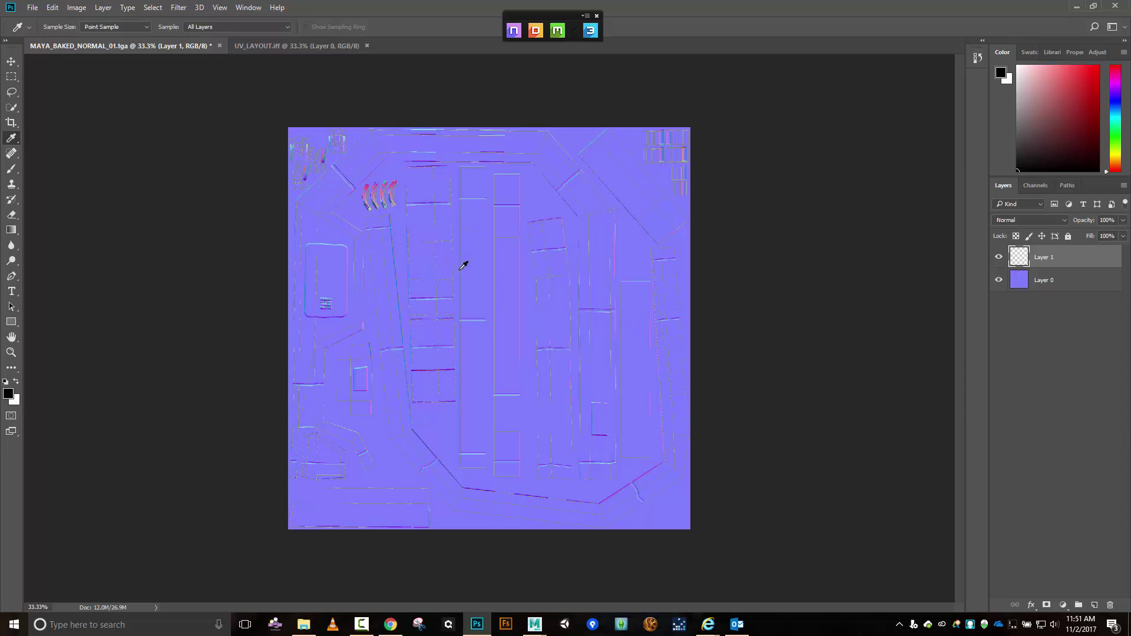
- Add an empty layer directly above Layer 0, beneath the UV layout layer
key(ctrl+plus)
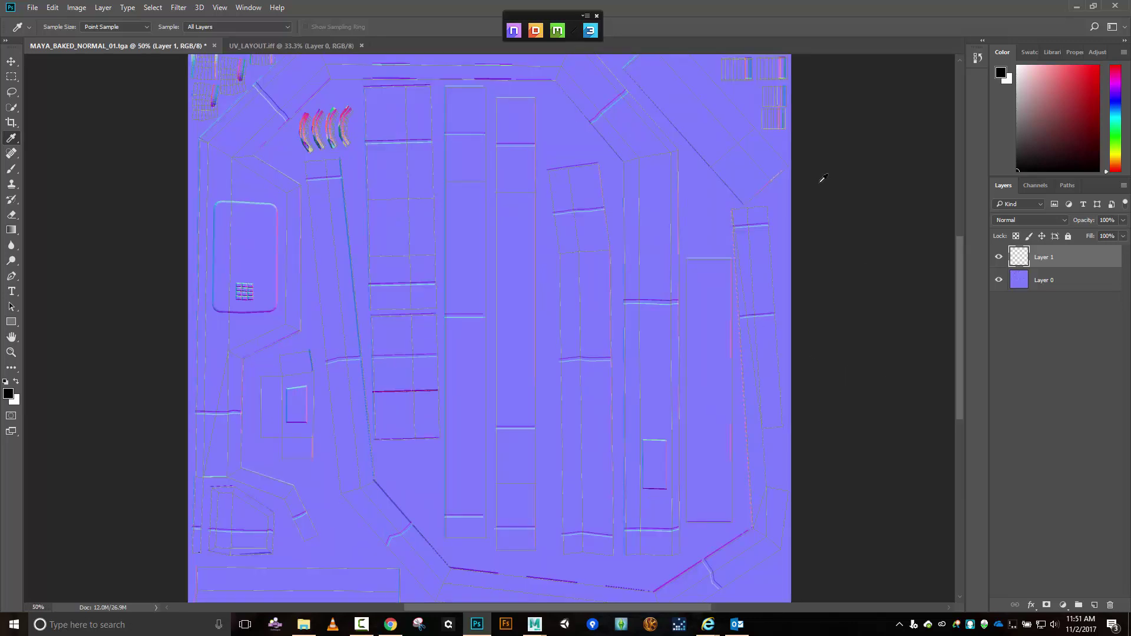
drag(963, 366, 970, 303)
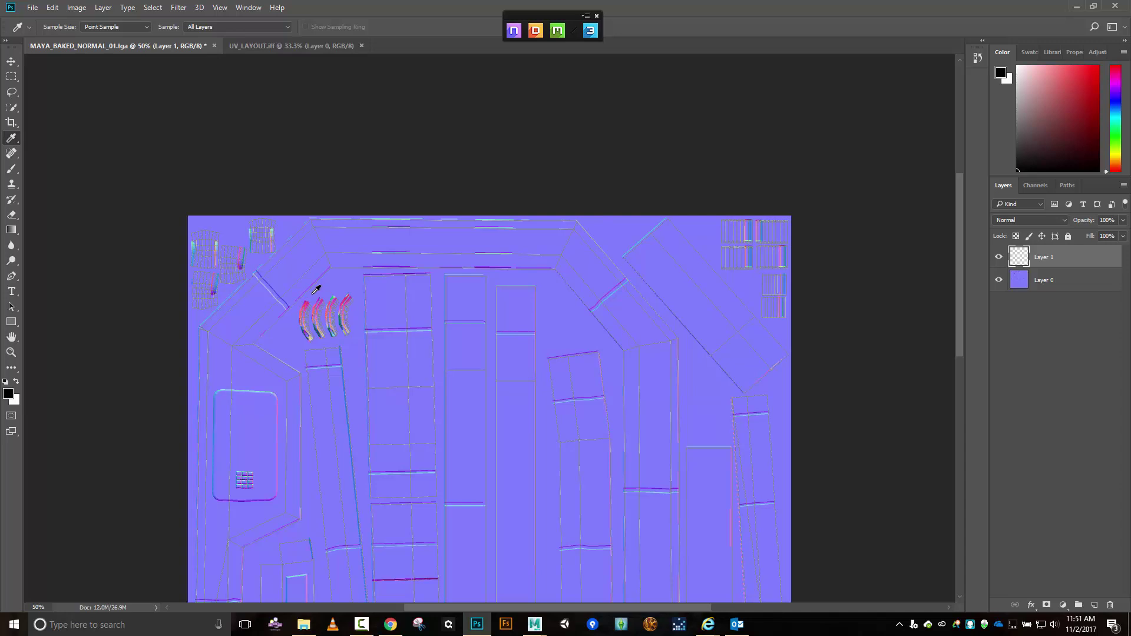
click(1046, 285)
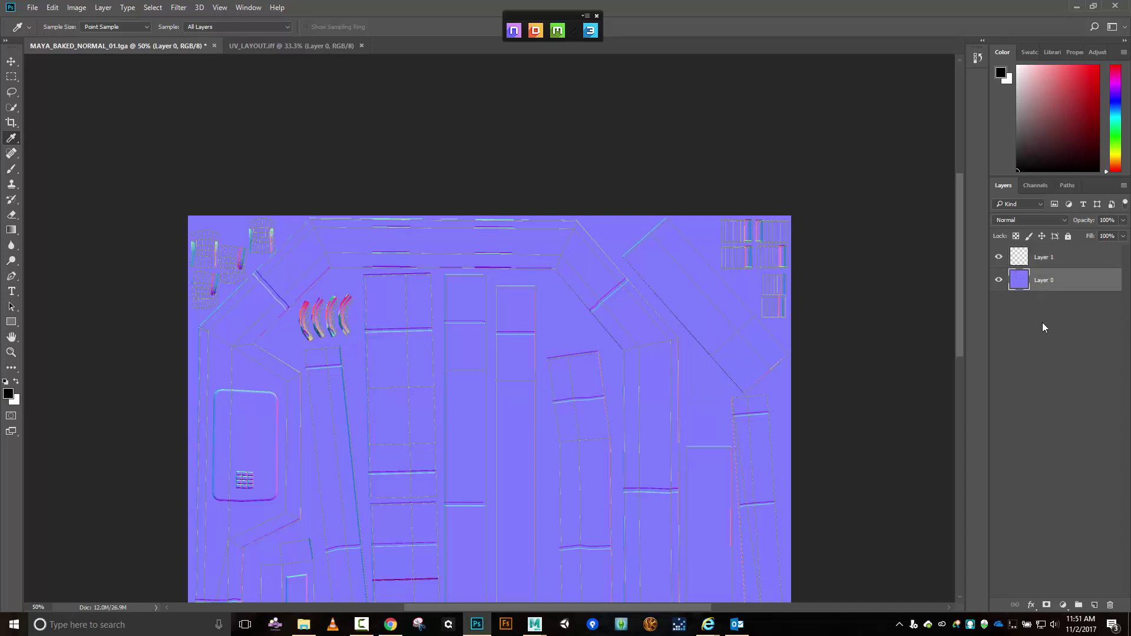
click(1095, 605)
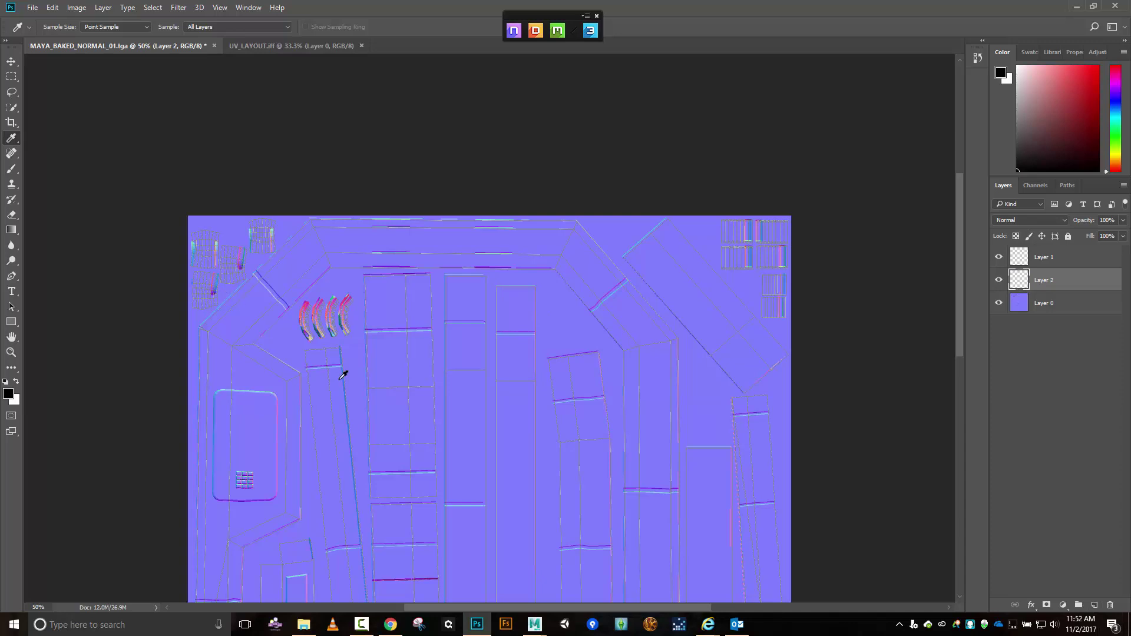
- Set the foreground color to 8080ff by sampling the flat background of the normal map
key(ctrl+plus)
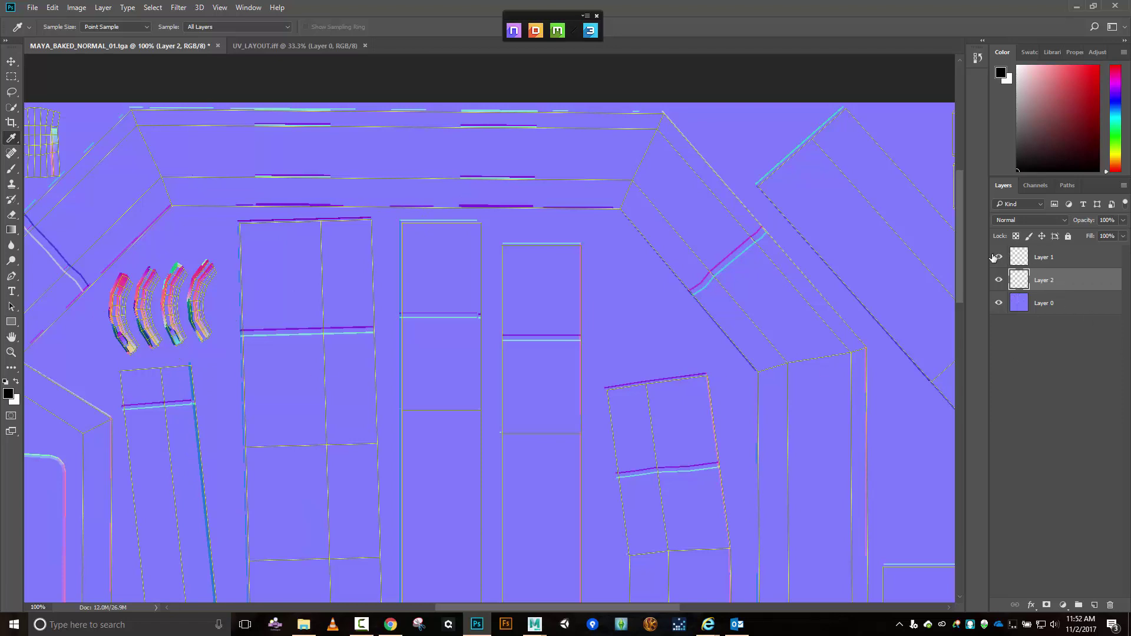
click(8, 395)
click(88, 338)
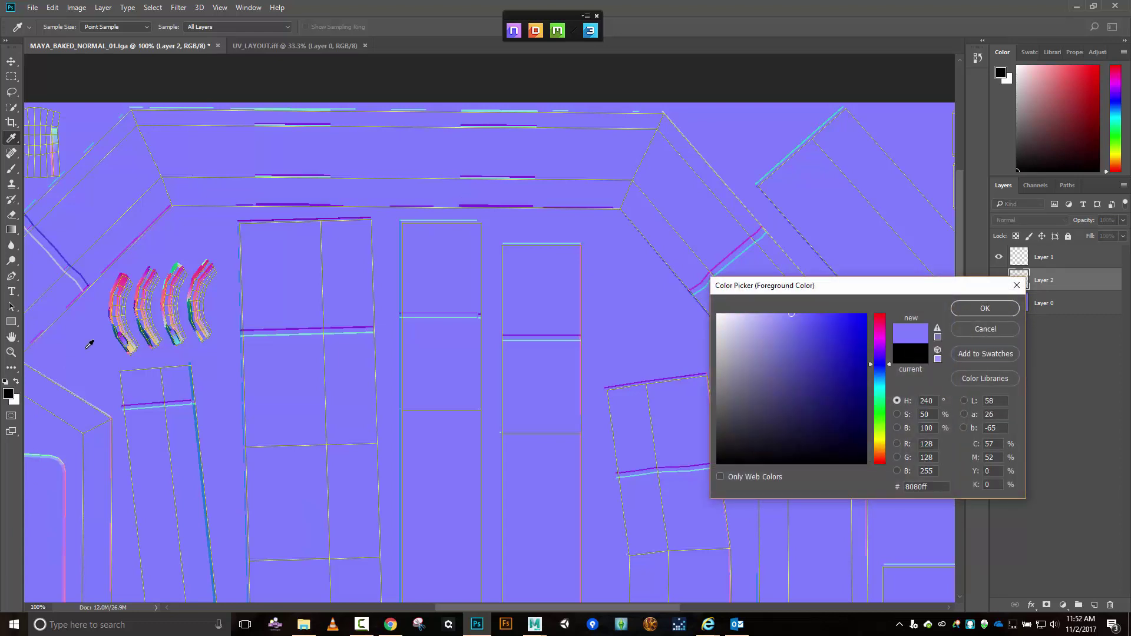
click(991, 309)
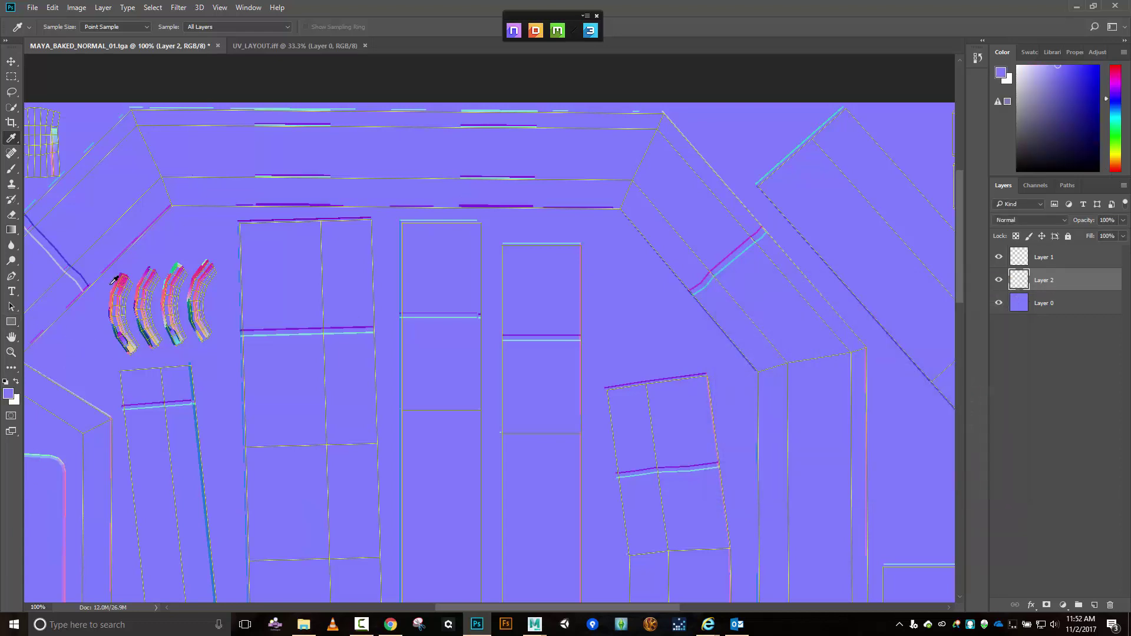
- Outline the four curved handle strips with the Polygonal Lasso and fill that area of Layer 2 with the foreground color
click(13, 78)
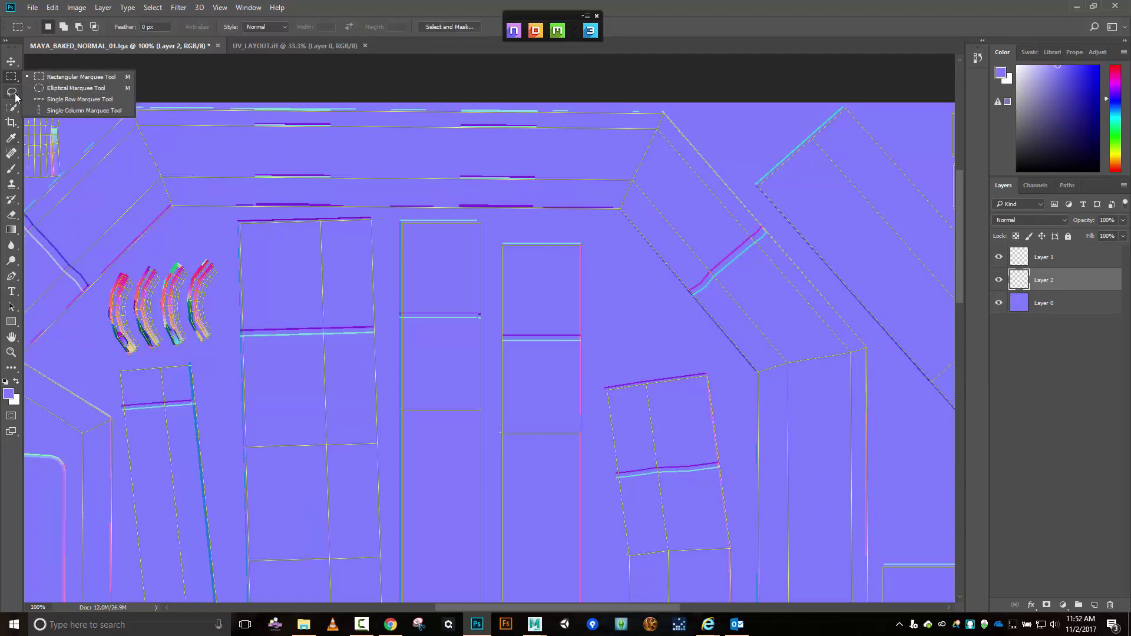
click(14, 93)
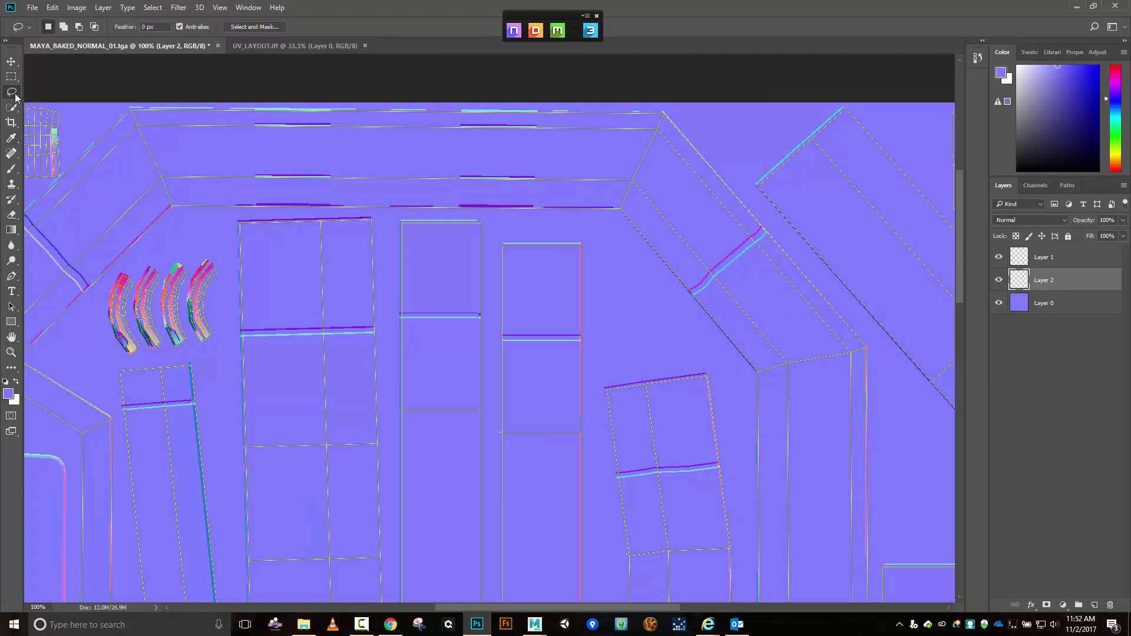
click(14, 93)
click(53, 104)
key(ctrl+plus)
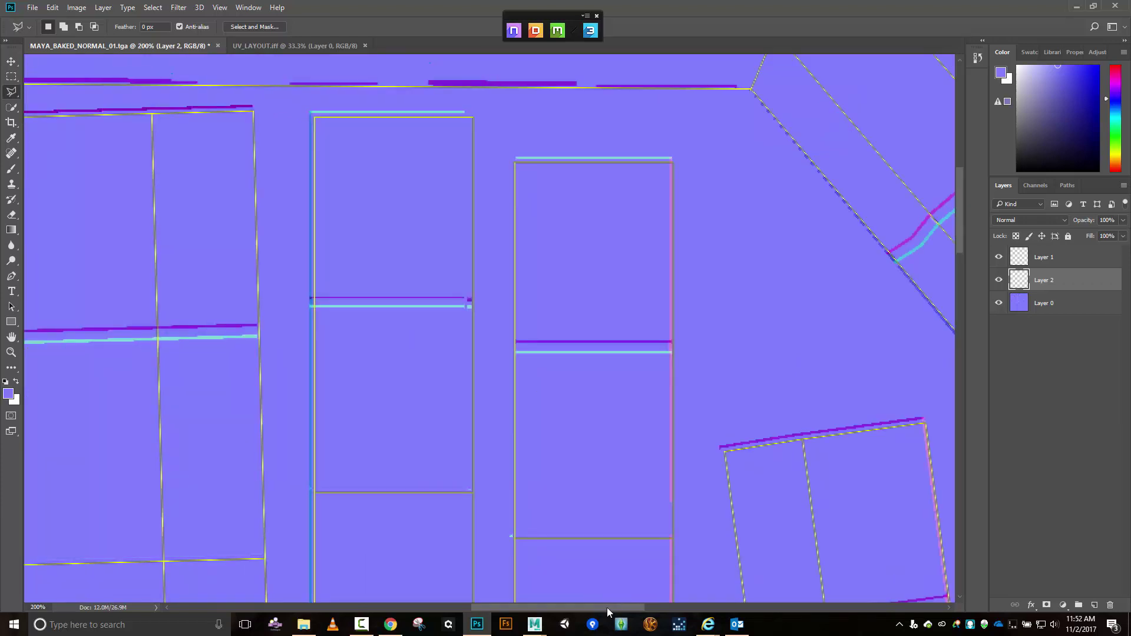
drag(607, 608, 491, 613)
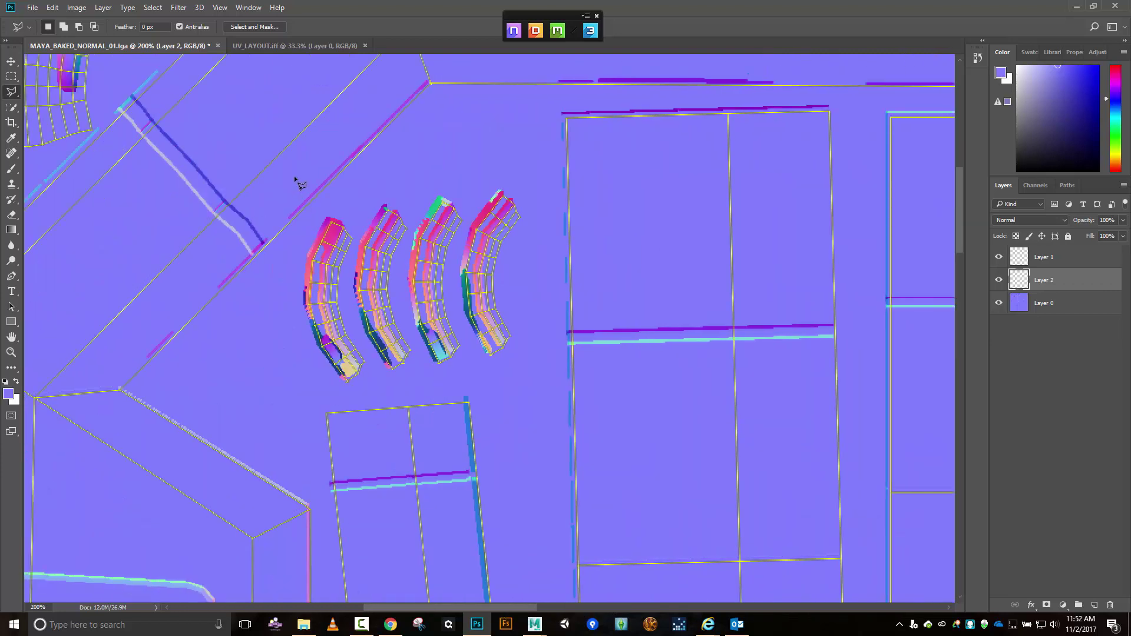
click(314, 210)
click(271, 323)
click(526, 367)
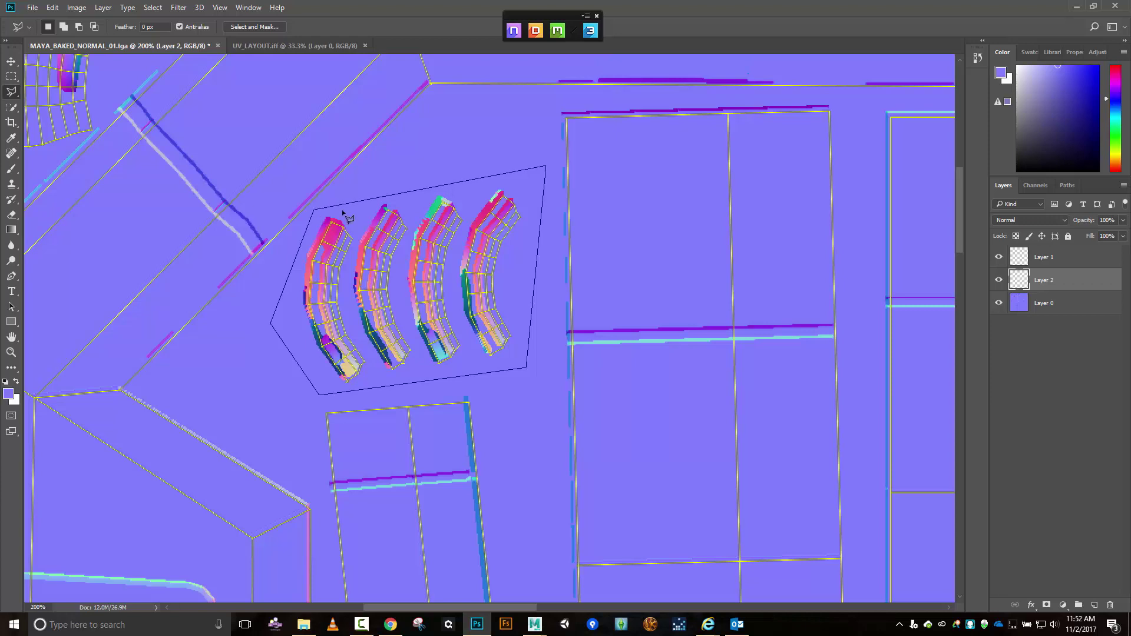
click(315, 210)
key(shift+BackSpace)
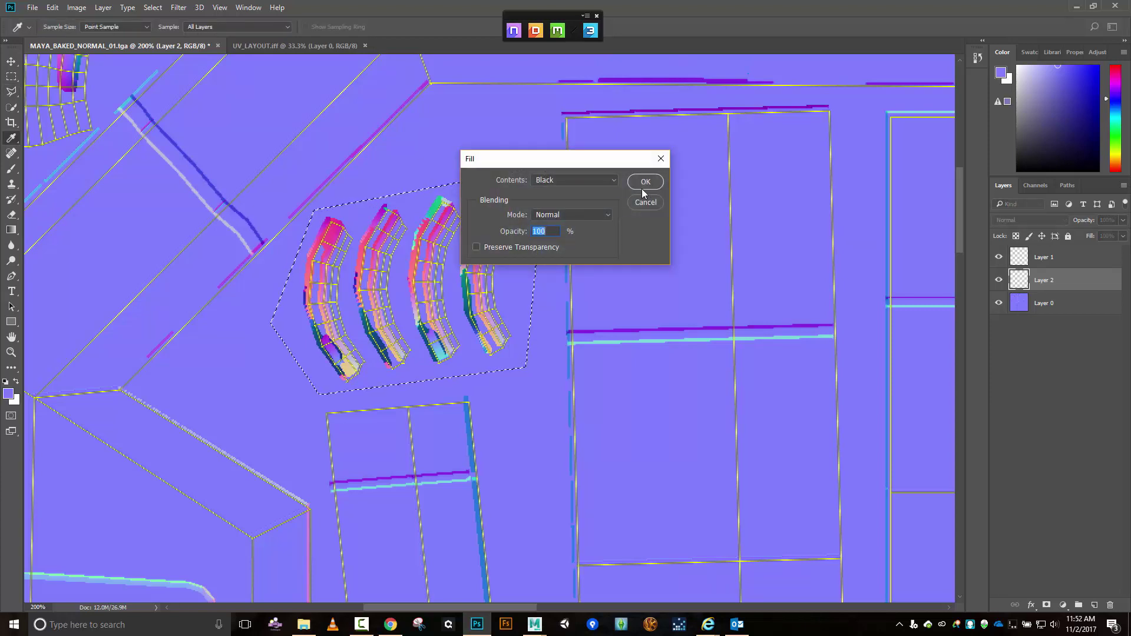
click(589, 181)
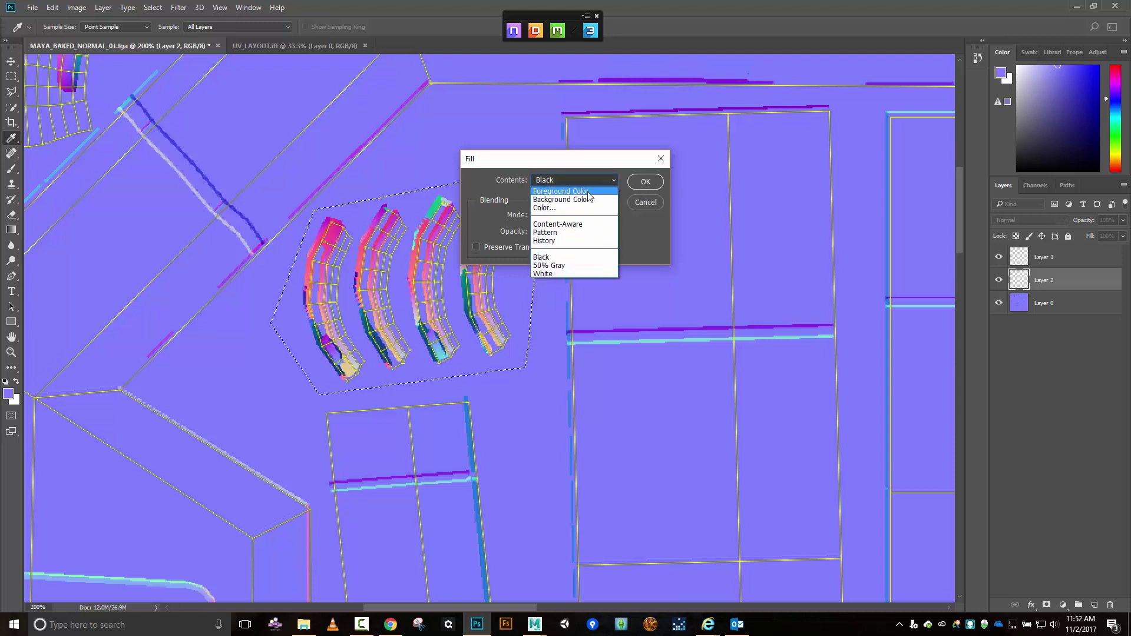
click(589, 192)
click(646, 182)
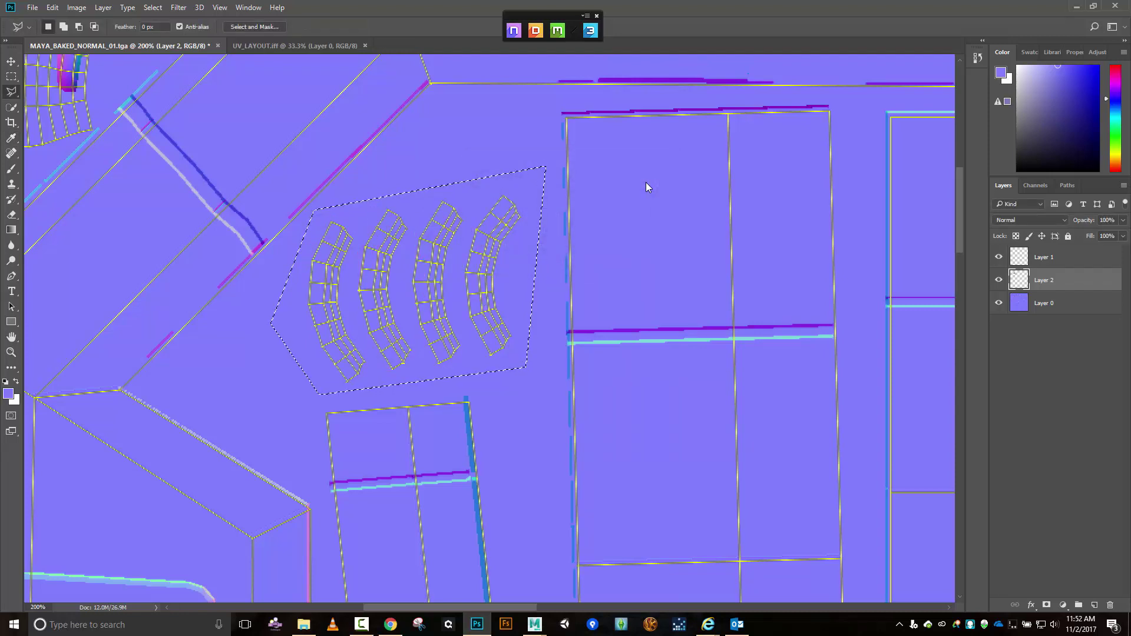
- Outline the four grid-shaped handle shells in the map's upper-left corner with the Polygonal Lasso, fill them on Layer 2 with the foreground color, and deselect
key(alt)
drag(439, 607, 361, 602)
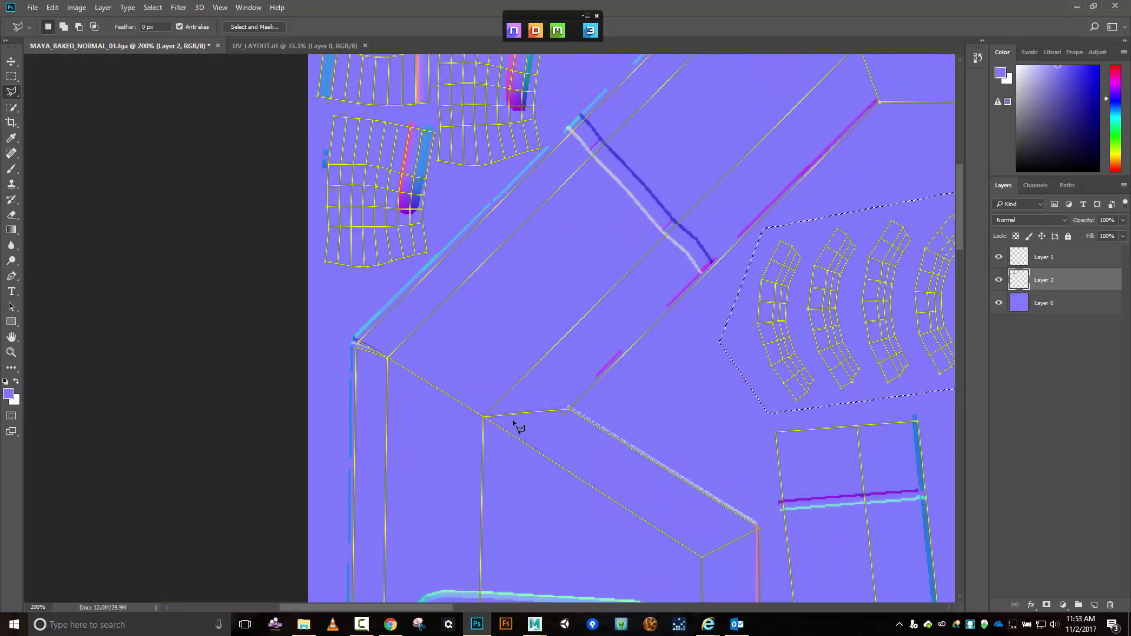
scroll(538, 416, up, 5)
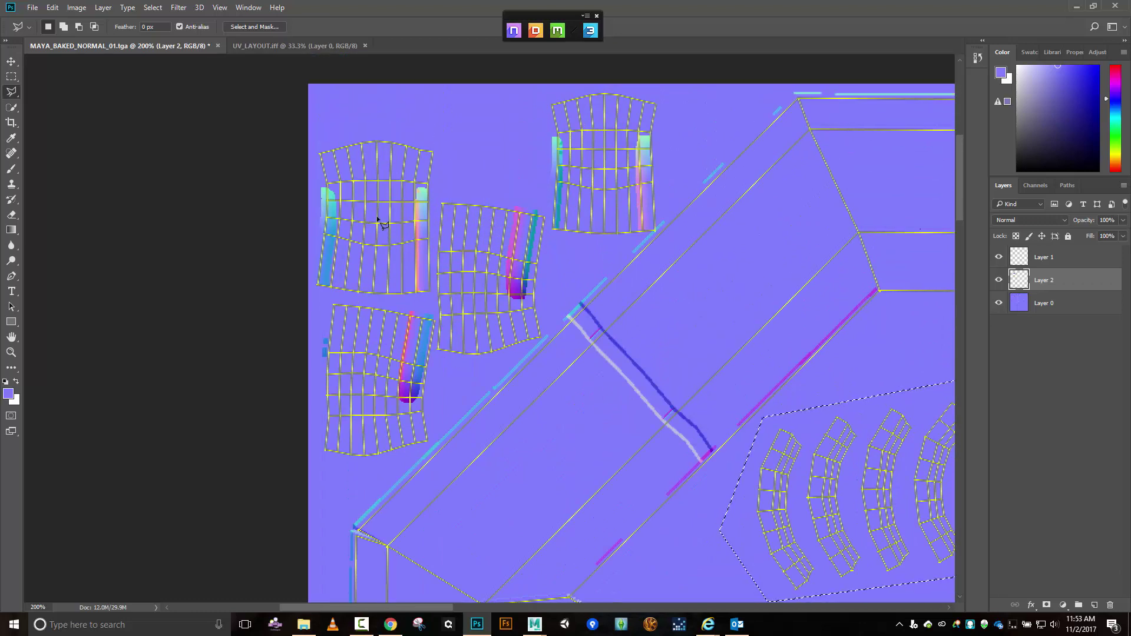
key(ctrl+d)
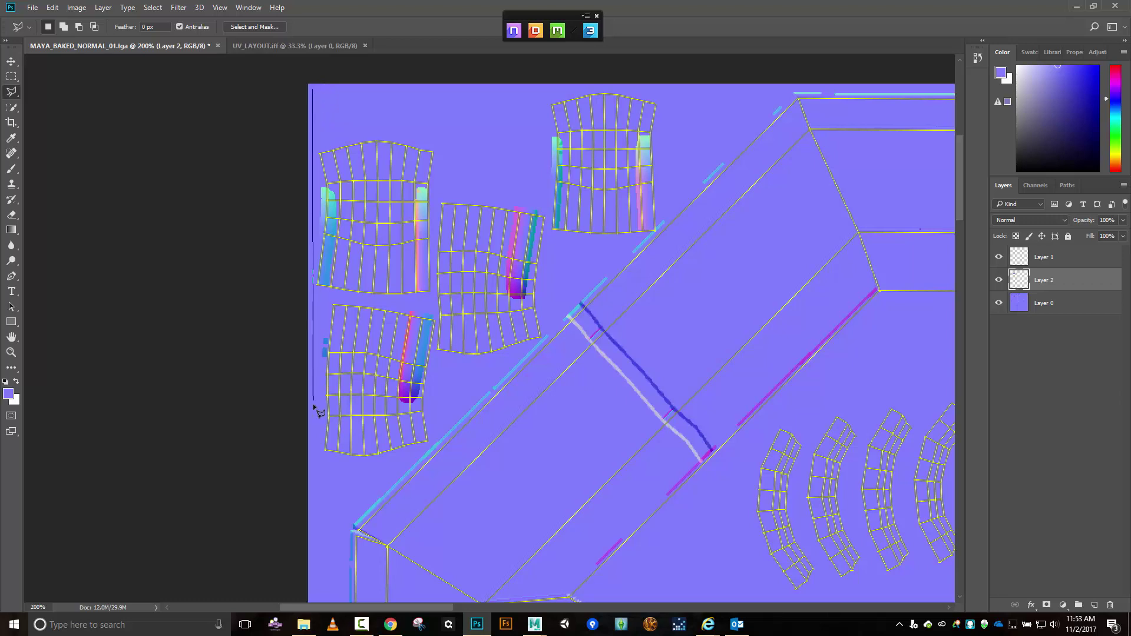
click(313, 475)
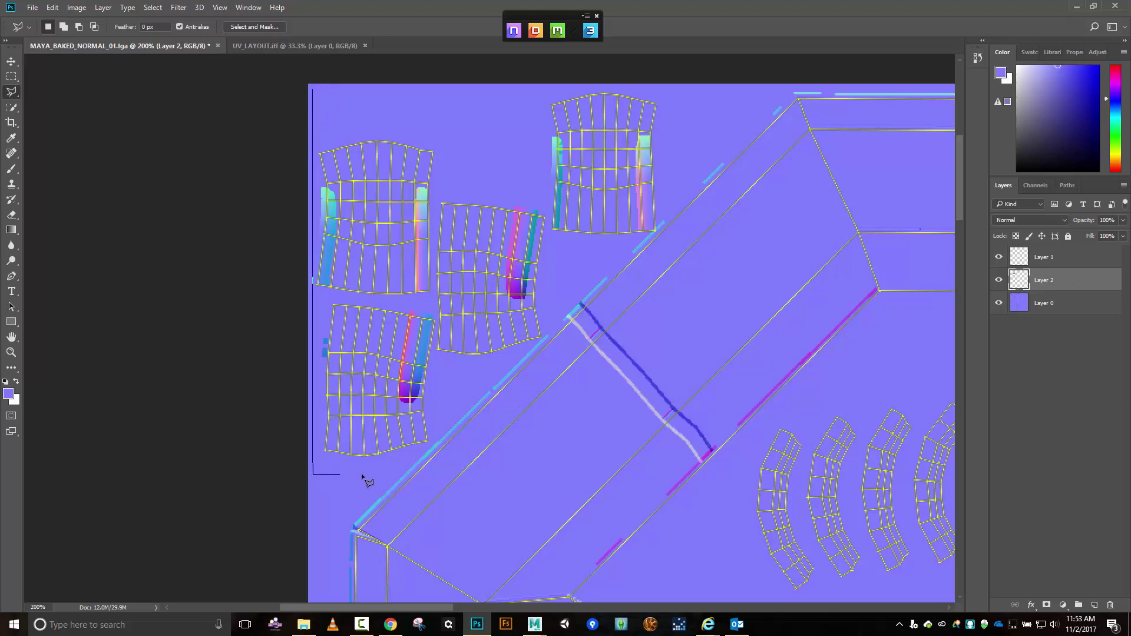
click(413, 455)
click(634, 244)
click(663, 223)
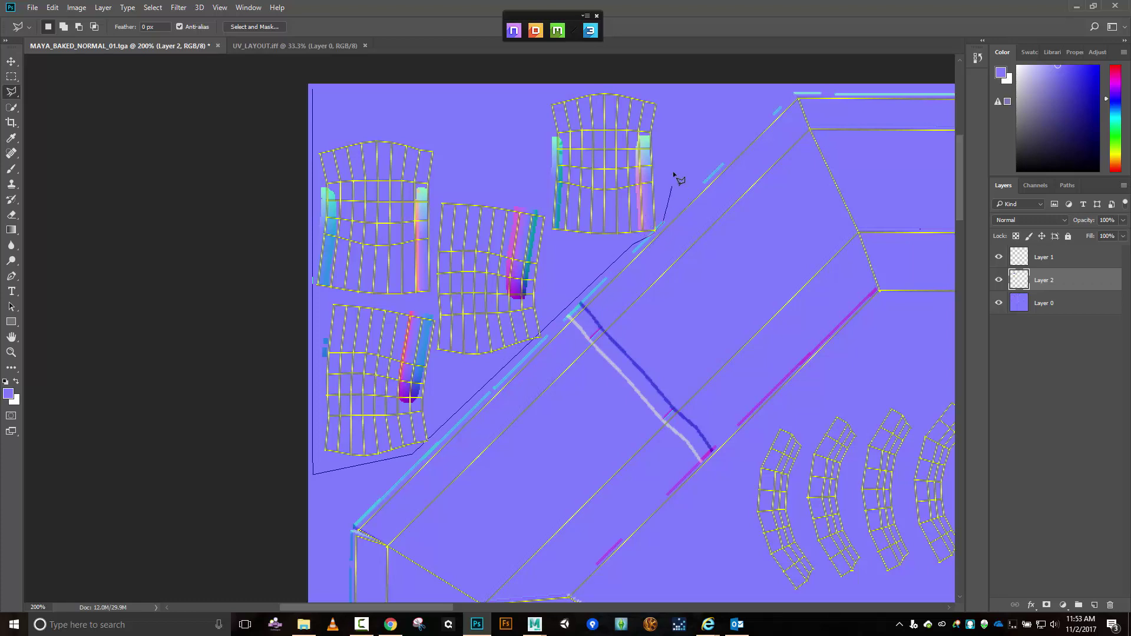
click(674, 93)
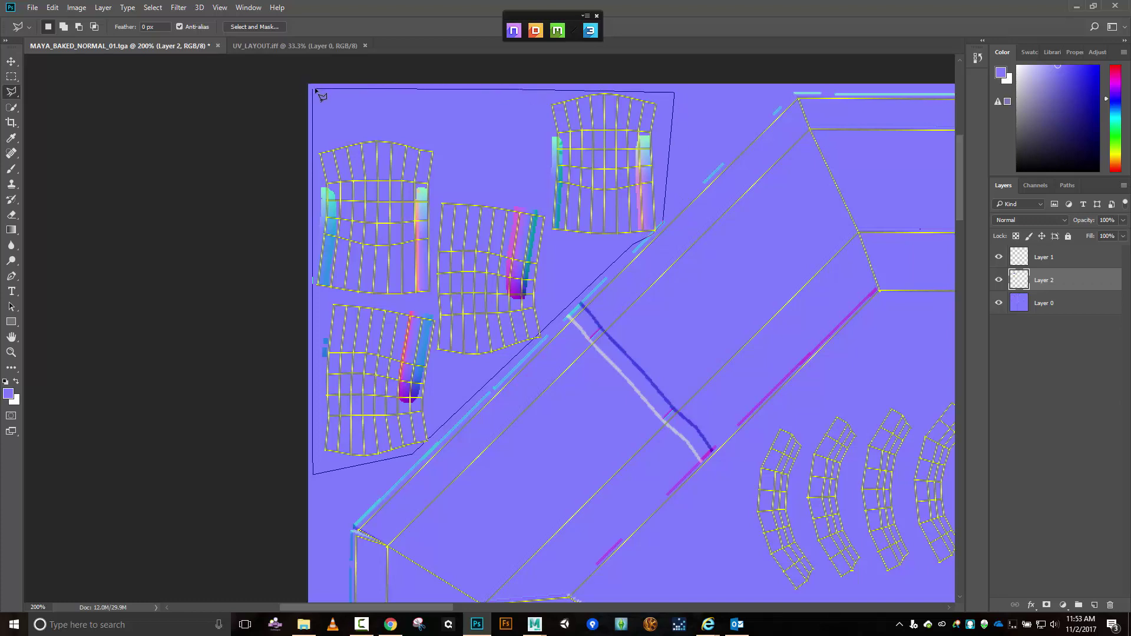
key(Return)
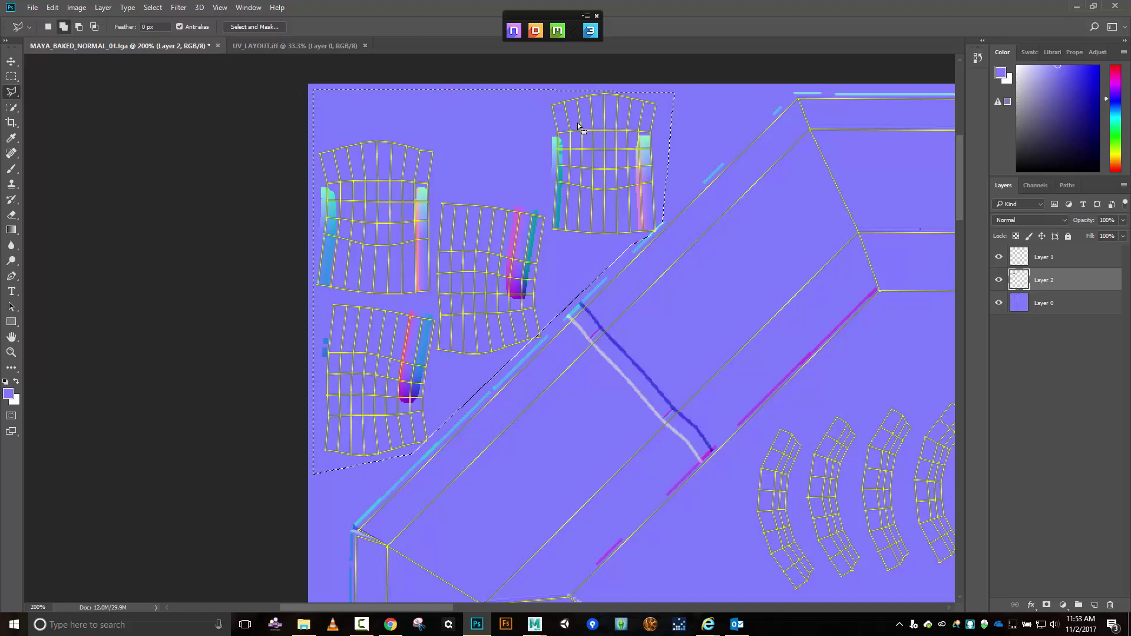
key(shift+BackSpace)
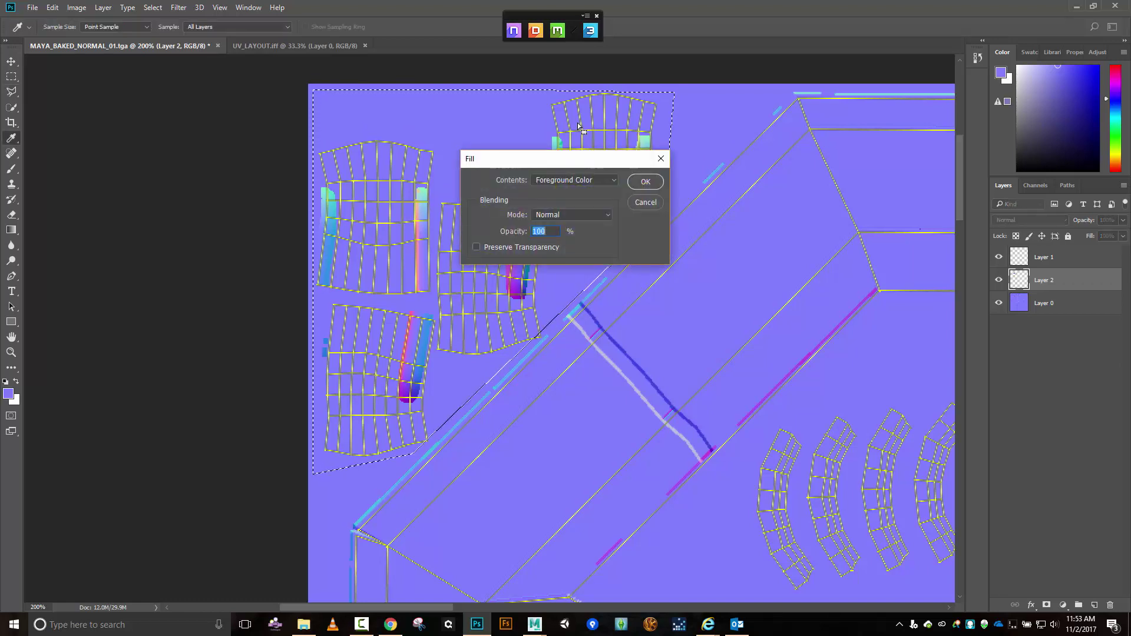
key(Return)
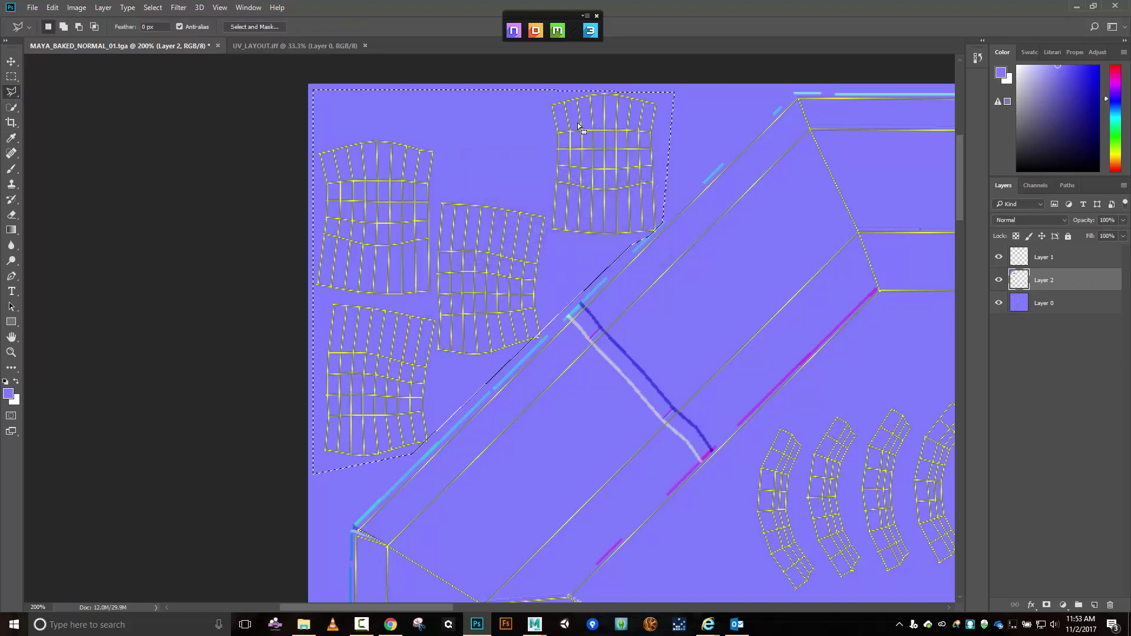
key(ctrl+d)
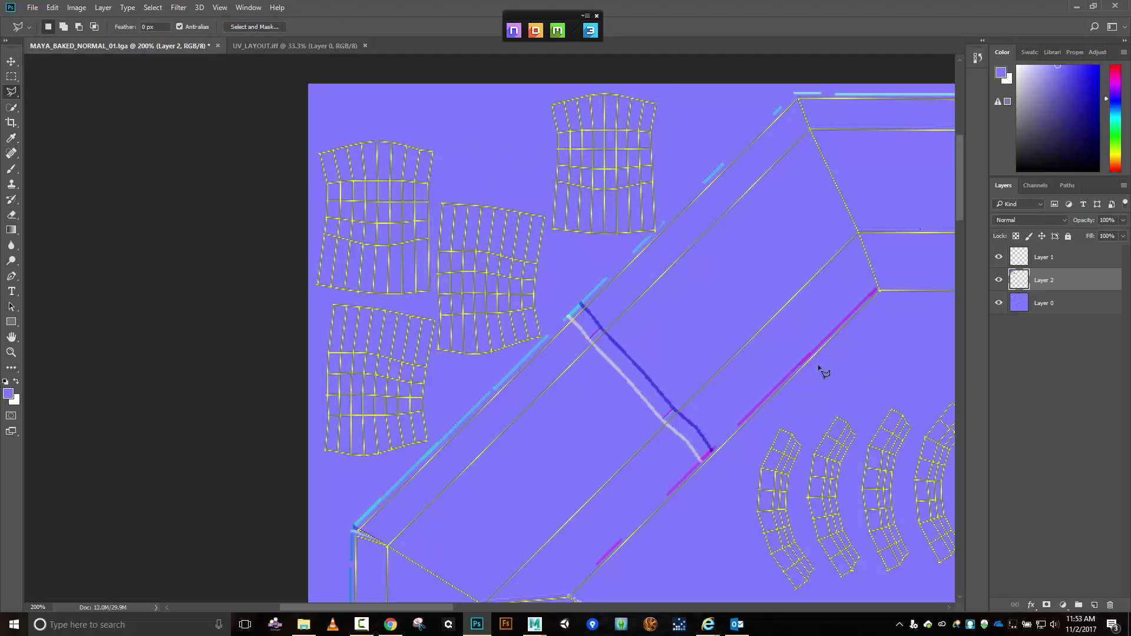
- Outline the six striped rectangular handle shells in the map's upper-right corner with the Polygonal Lasso
key(ctrl+minus)
key(ctrl+minus)
key(ctrl+minus)
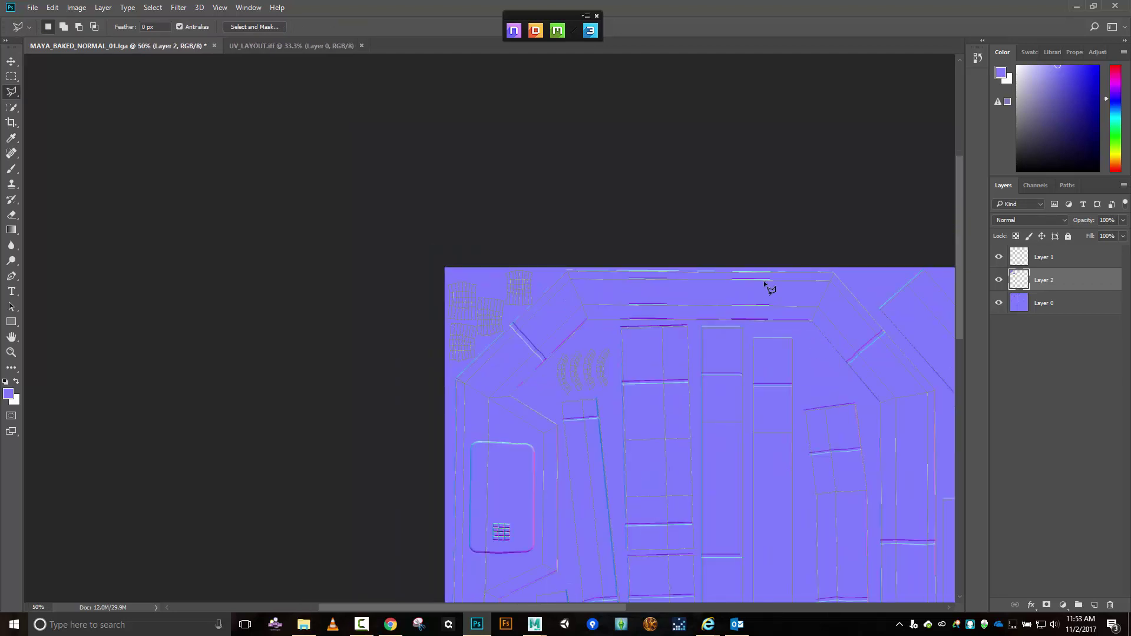
drag(578, 609, 718, 581)
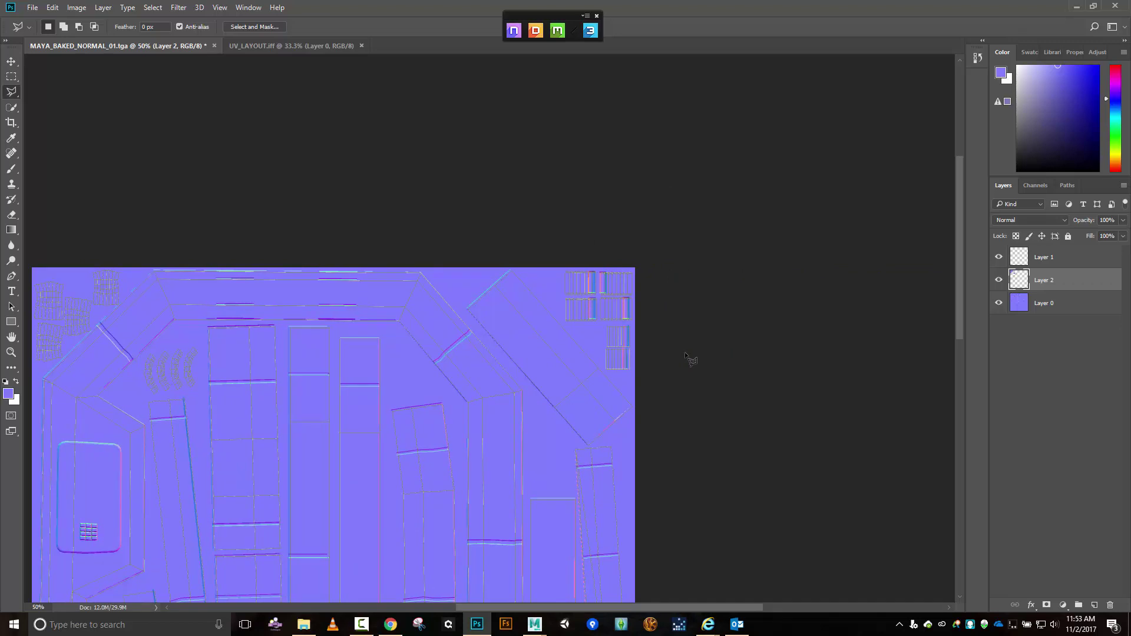
key(ctrl+plus)
key(ctrl+plus)
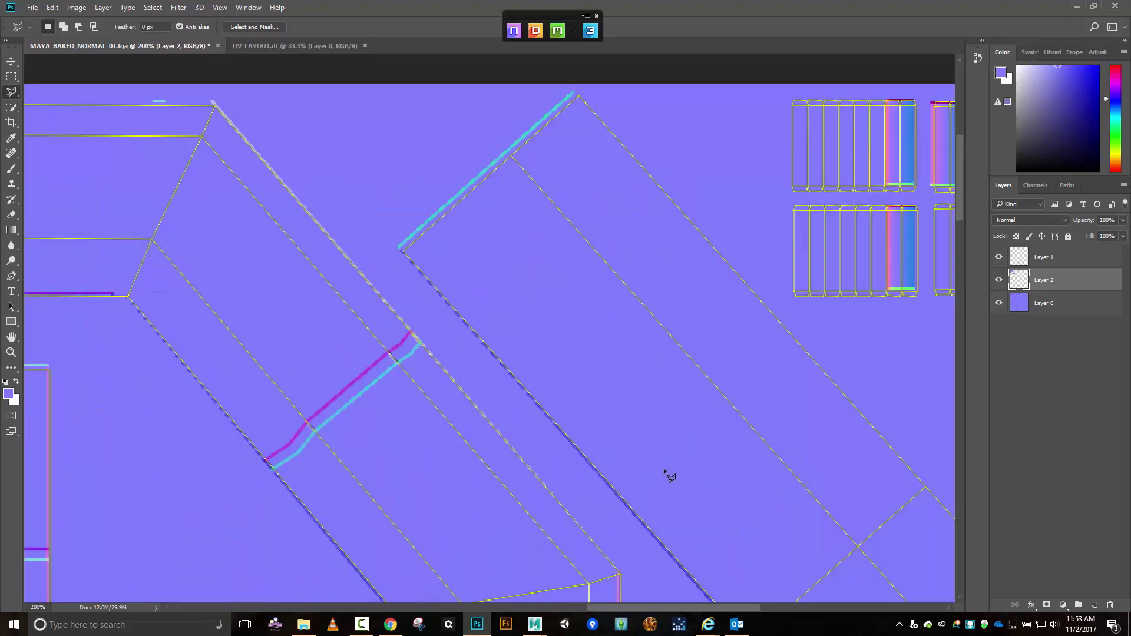
drag(636, 615, 709, 615)
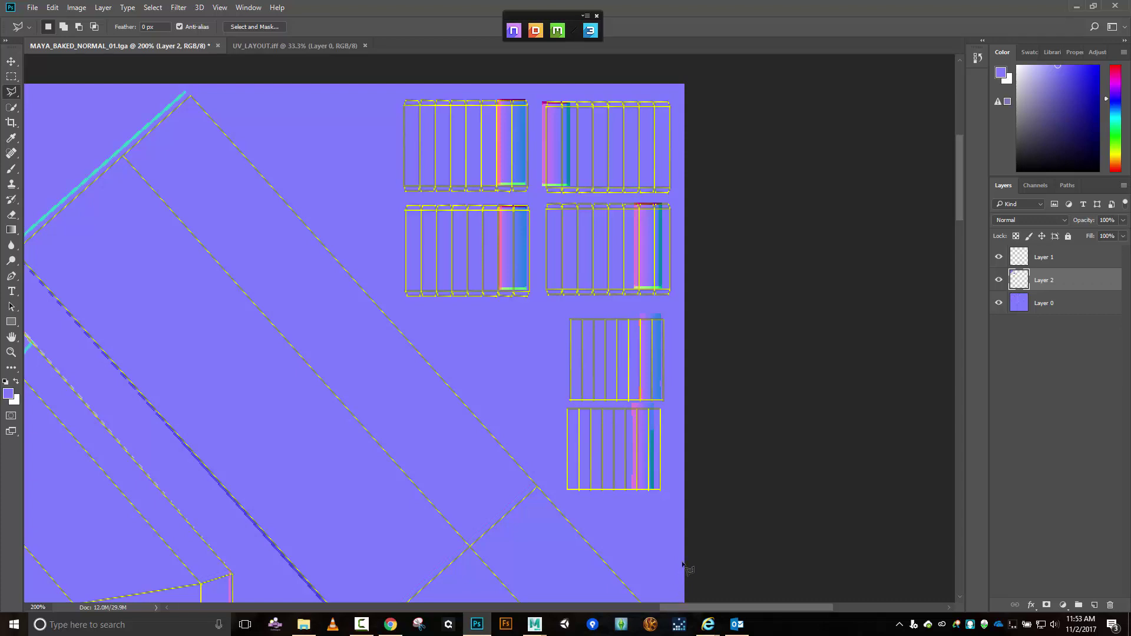
click(681, 508)
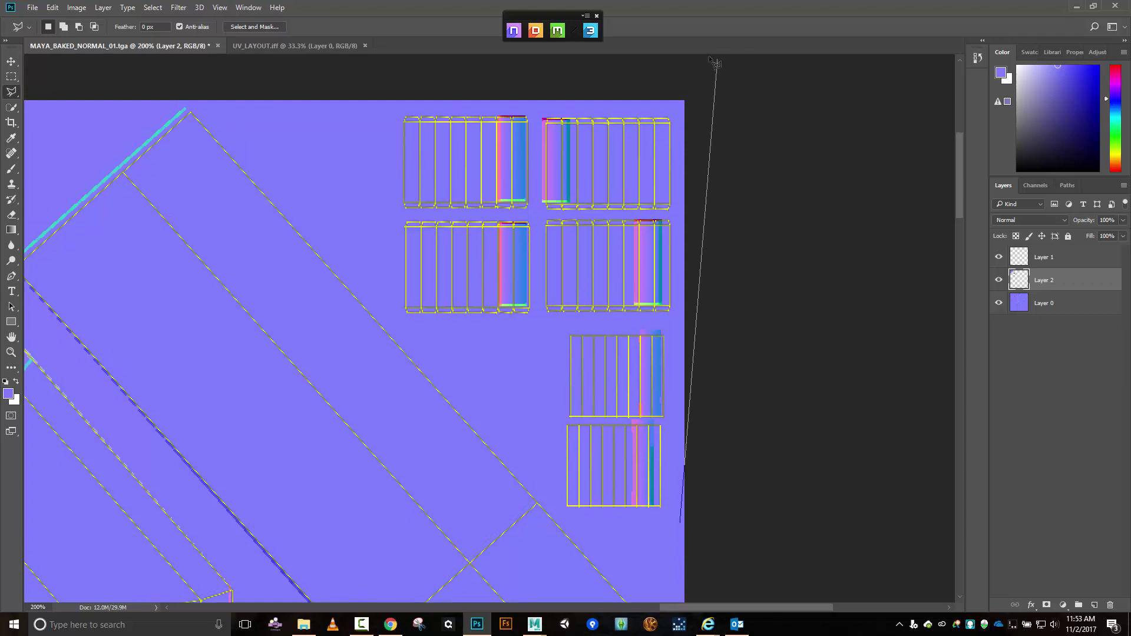
click(680, 108)
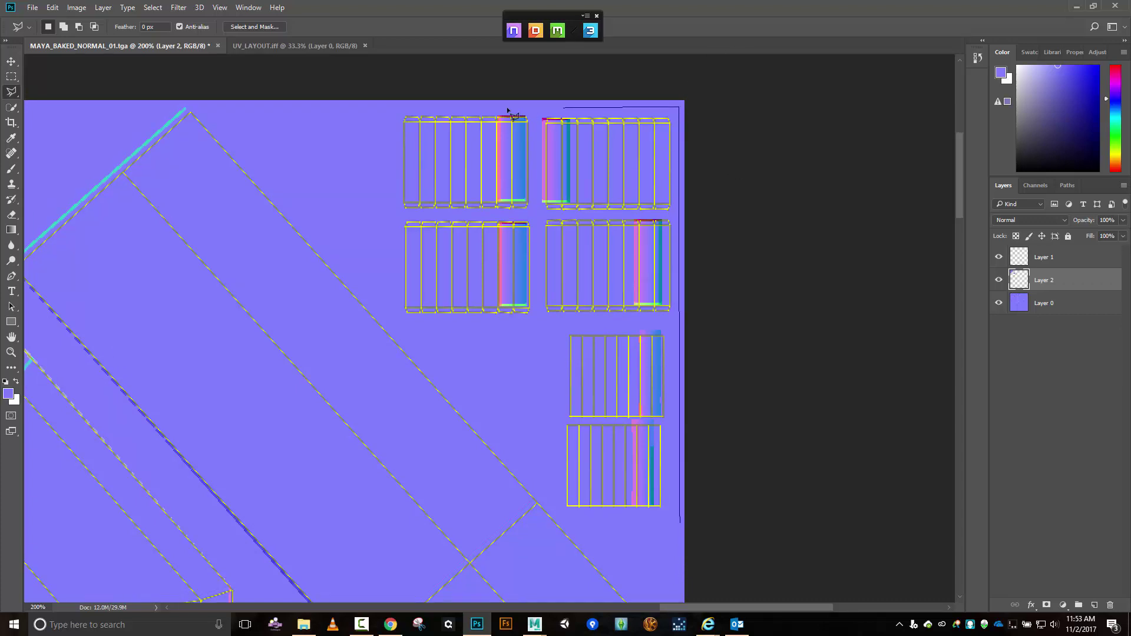
click(357, 111)
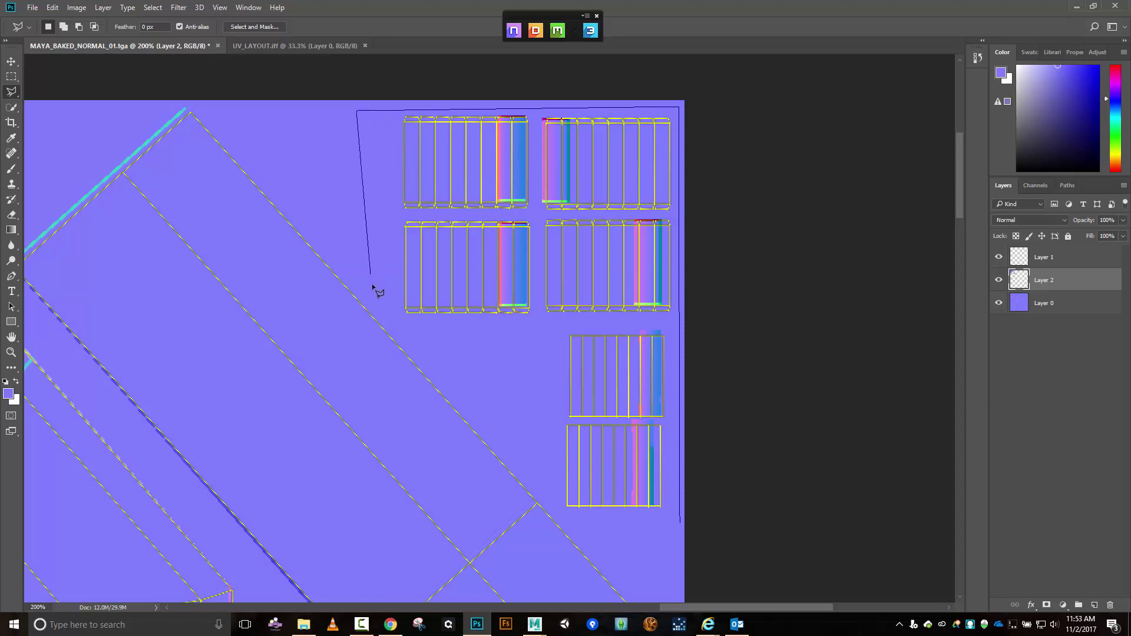
click(384, 317)
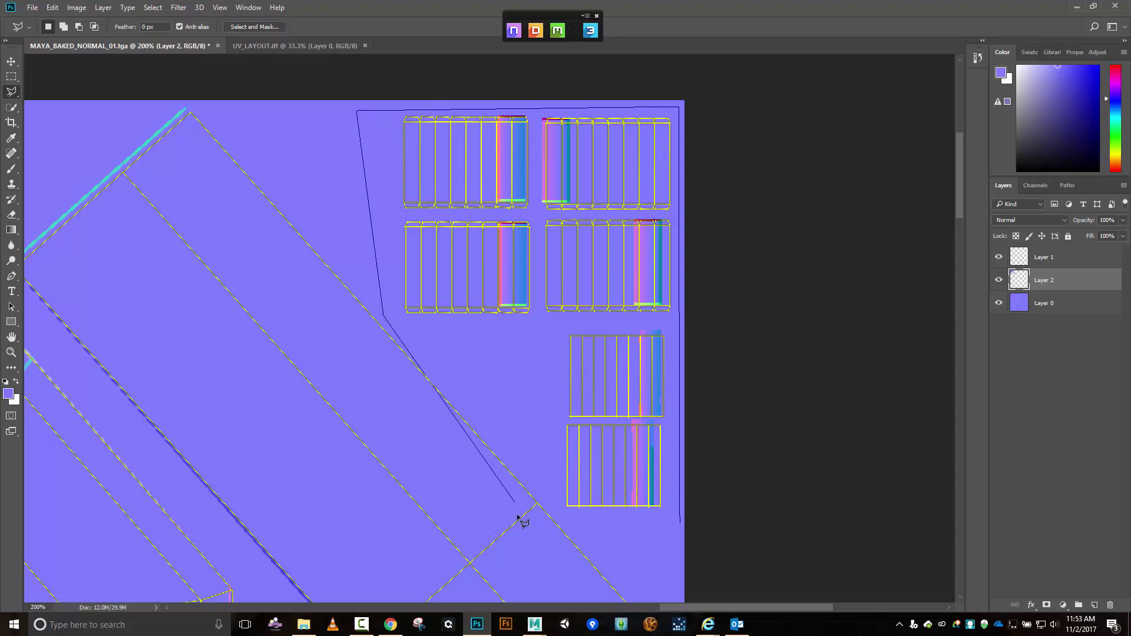
- Close the polygonal lasso selection around the six small upper-right UV shells and fill it with the foreground color on Layer 2
click(583, 529)
click(680, 521)
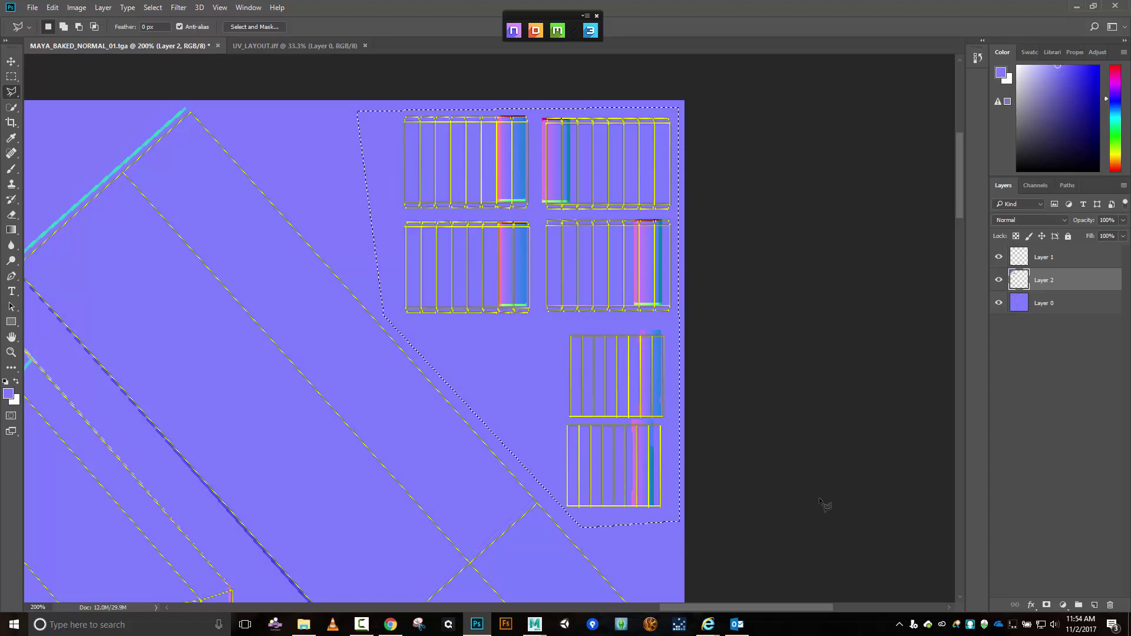
key(shift+BackSpace)
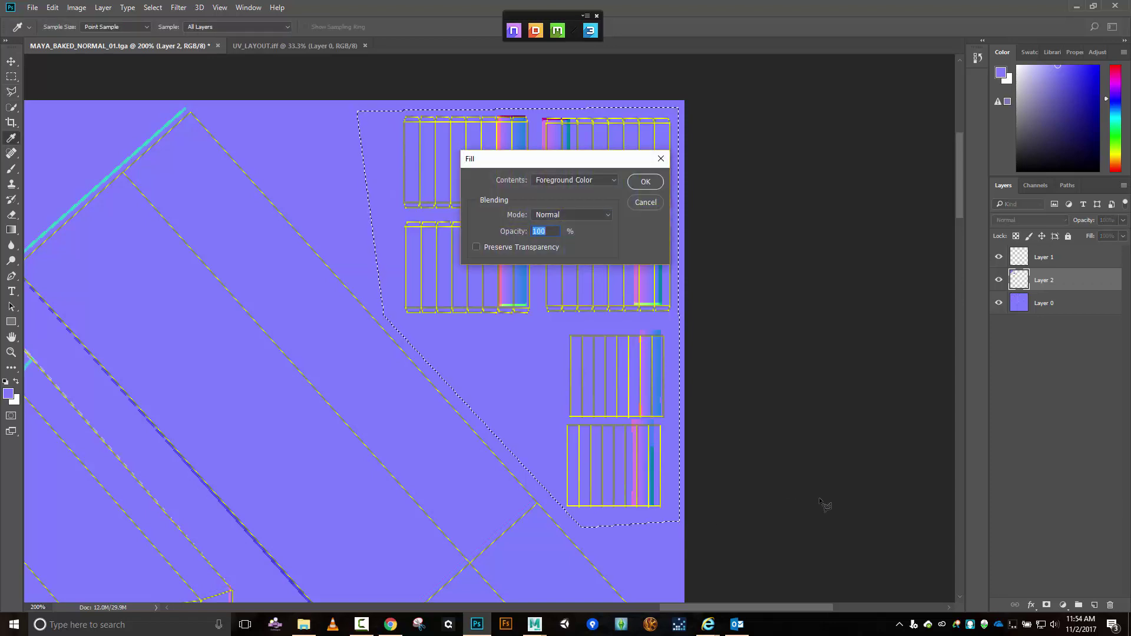
key(Return)
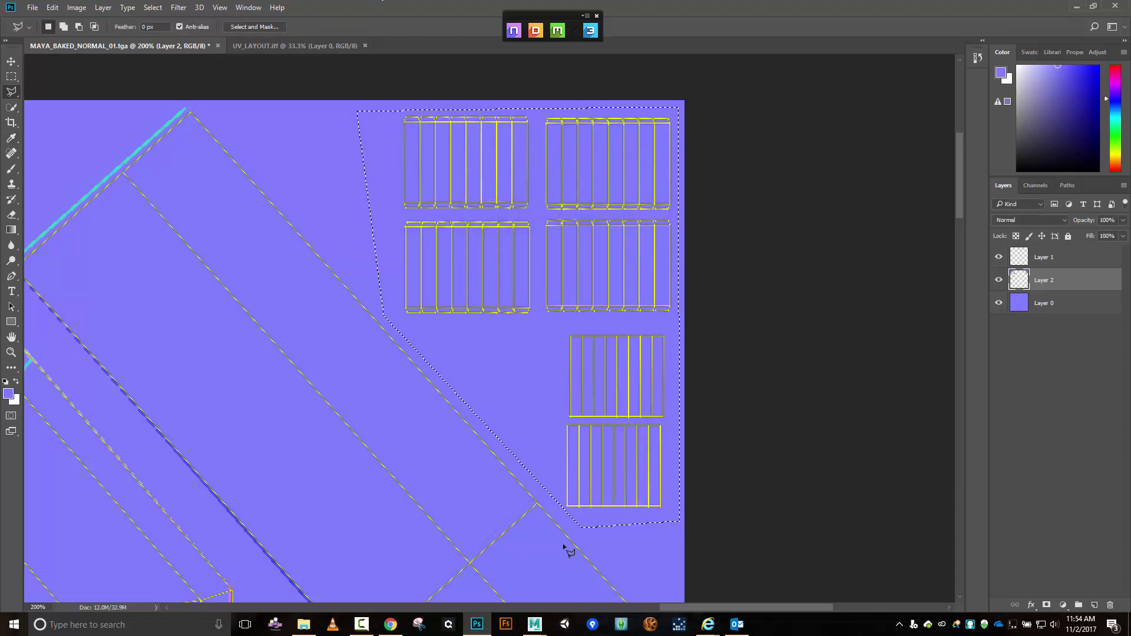
- Examine the rest of the normal map under the UV overlay for remaining baking artifacts
key(ctrl+minus)
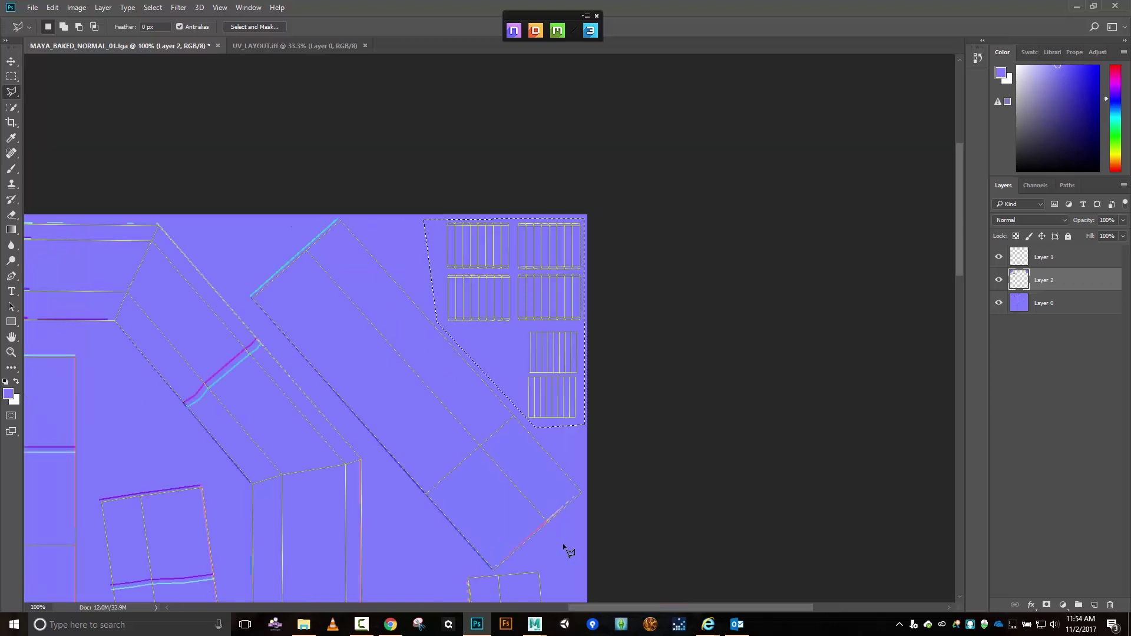
key(ctrl+minus)
key(ctrl+minus)
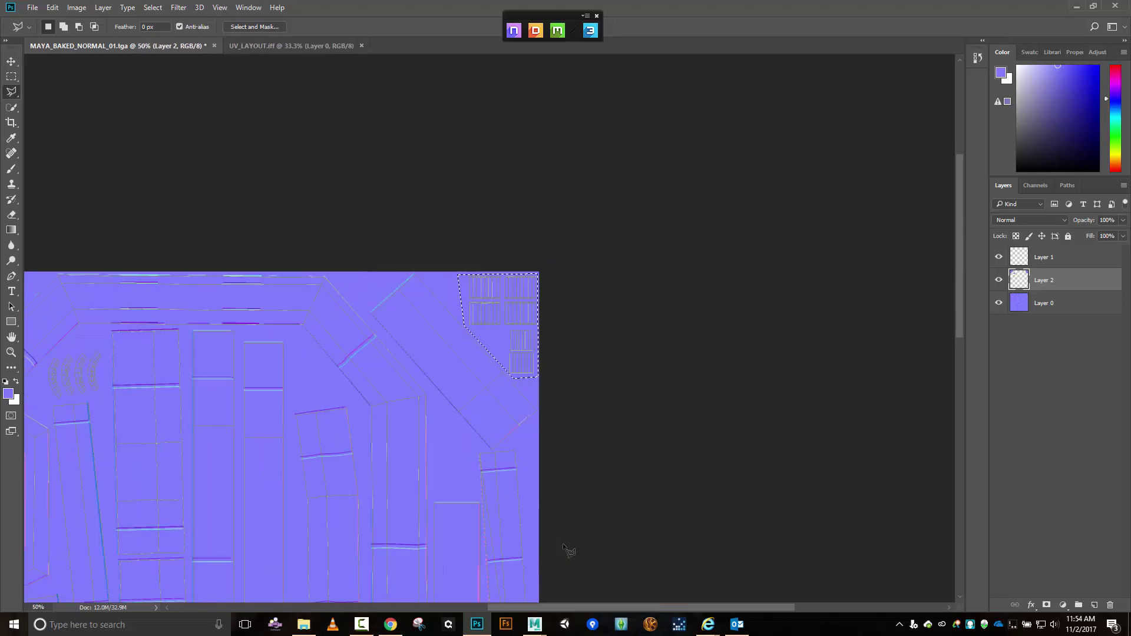
scroll(589, 492, down, 5)
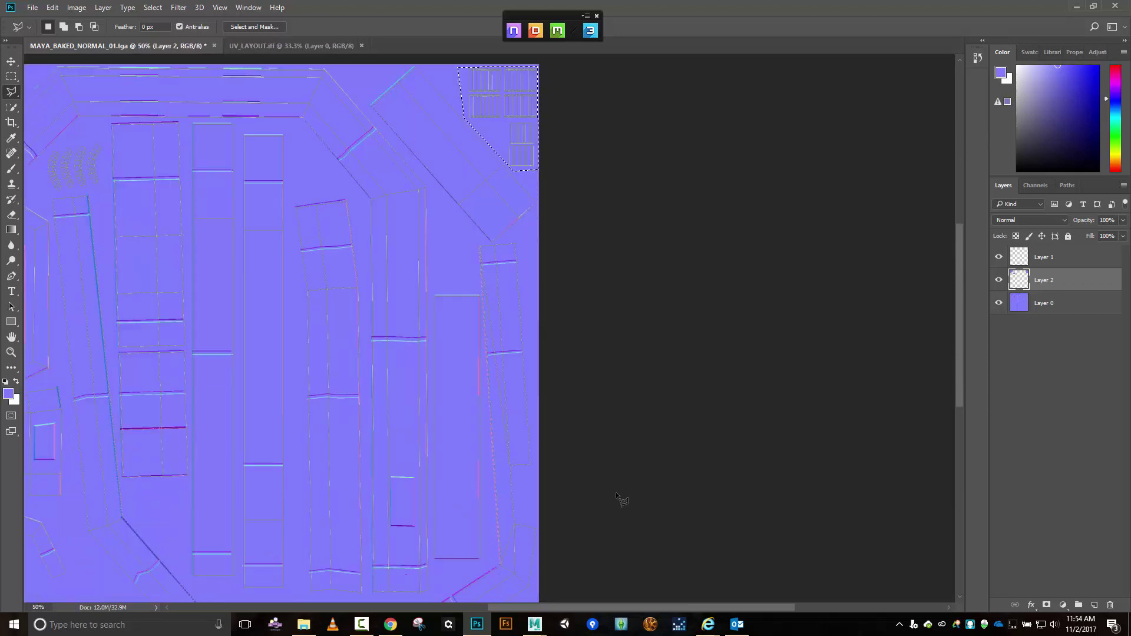
scroll(616, 492, down, 1)
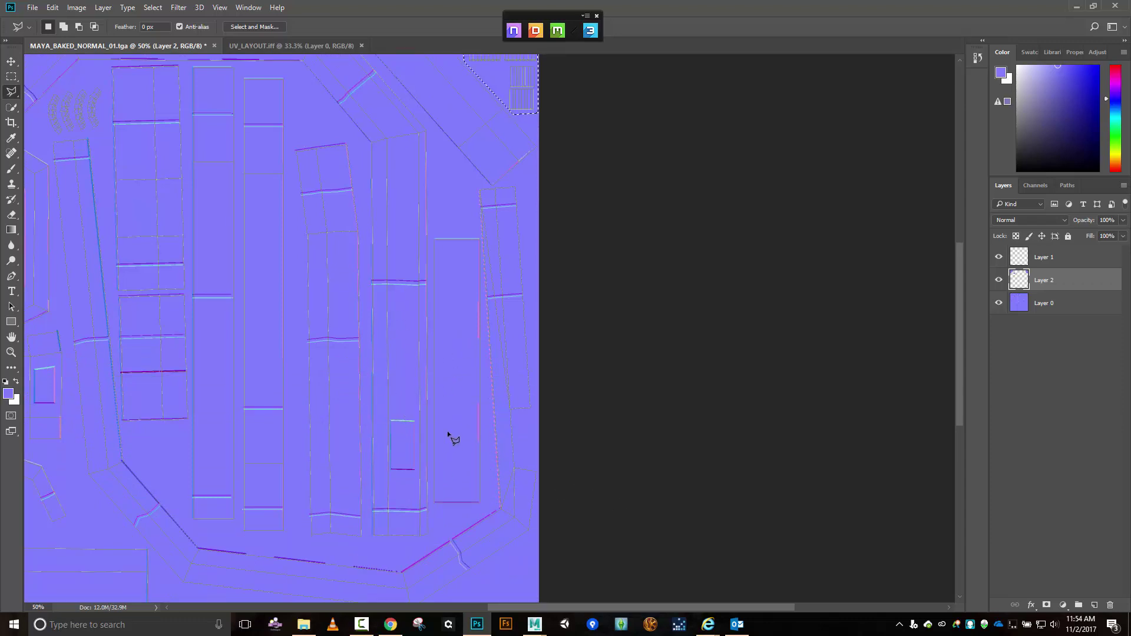
key(ctrl+plus)
key(ctrl+plus)
key(ctrl+plus)
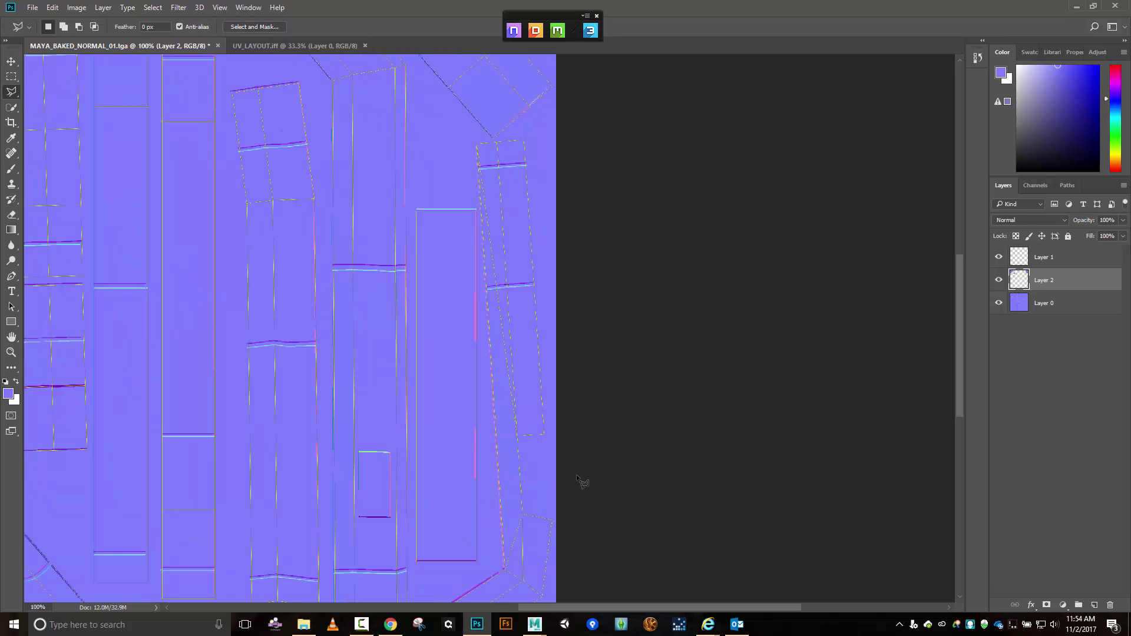
key(ctrl+minus)
key(ctrl+minus)
key(ctrl+minus)
key(ctrl+minus)
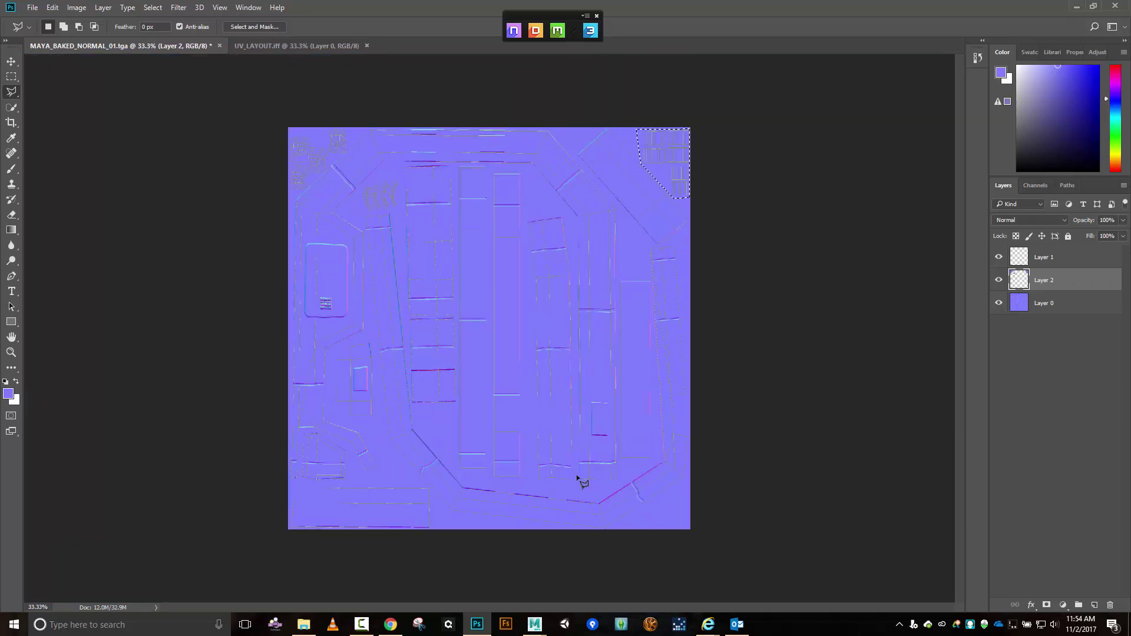
key(ctrl+plus)
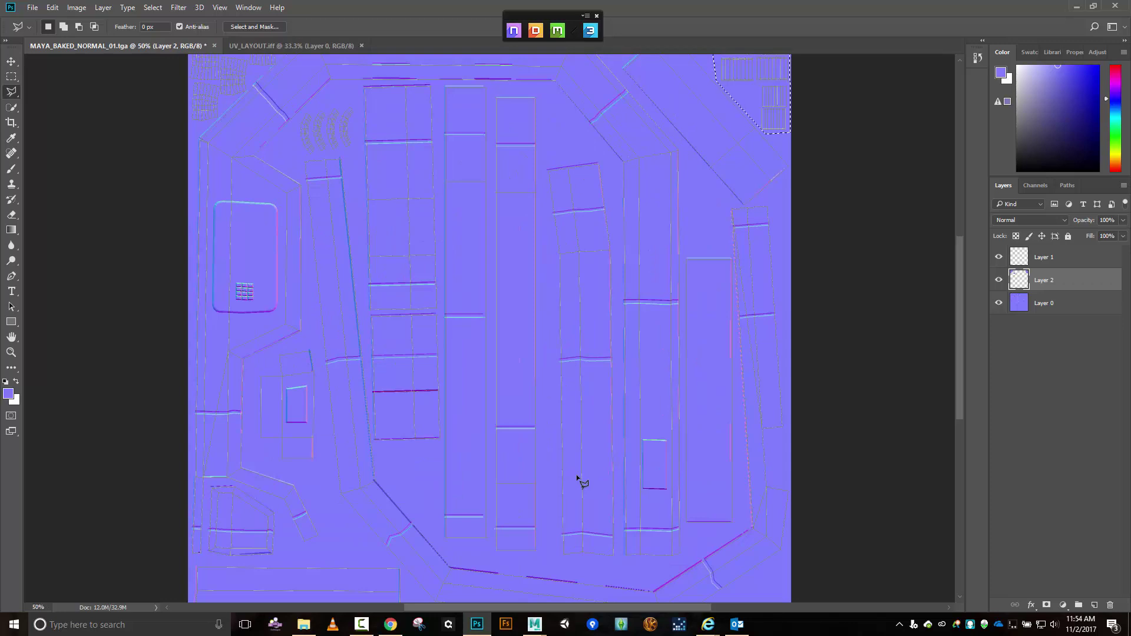
- Hide the UV overlay on Layer 1 and save the document in Photoshop format as MAYA_BAKED_NORMAL_Tweaked
click(1002, 259)
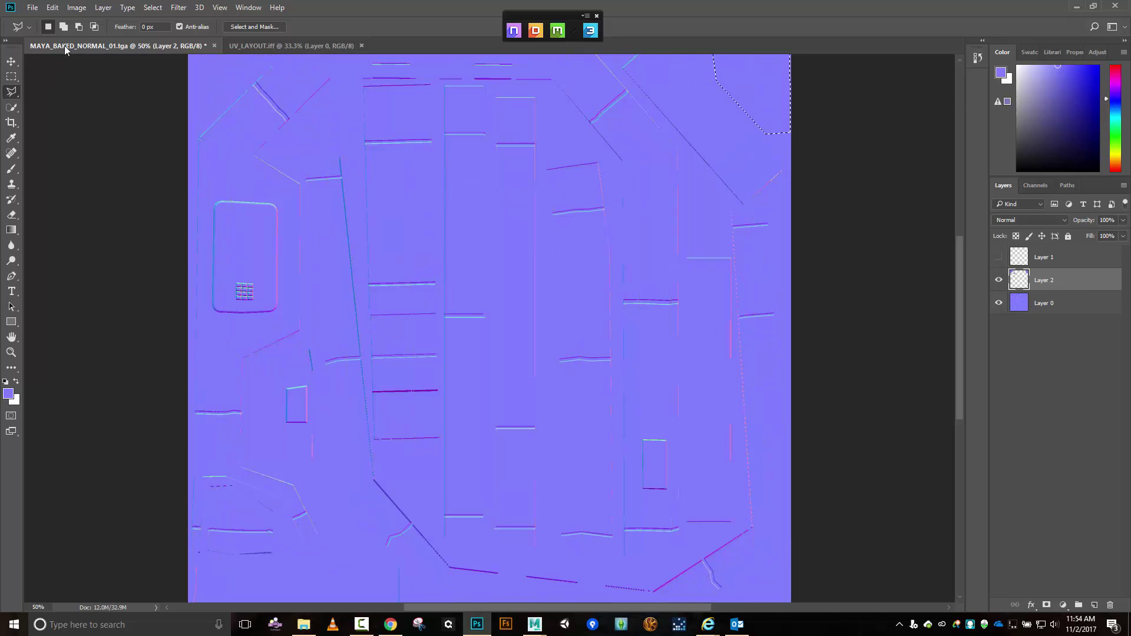
click(31, 8)
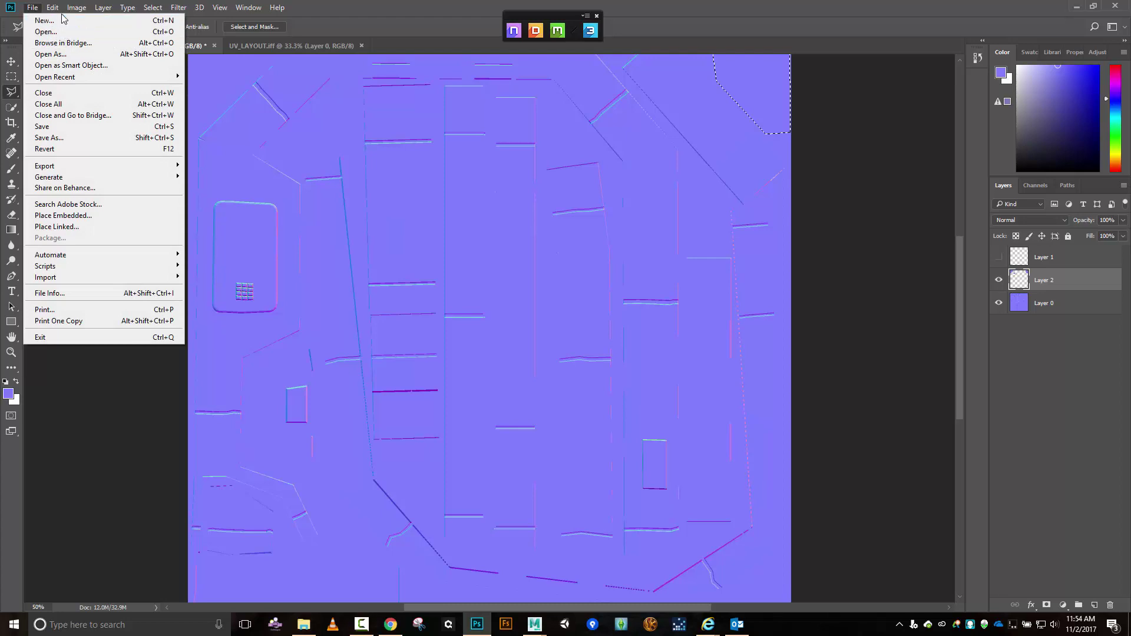
click(50, 137)
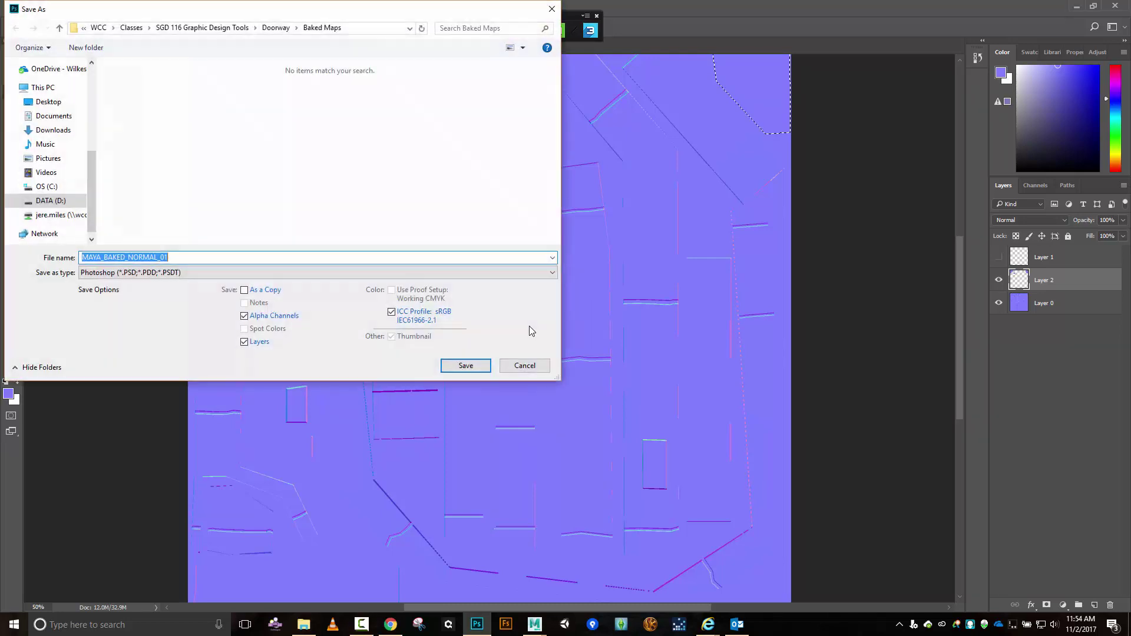
click(268, 256)
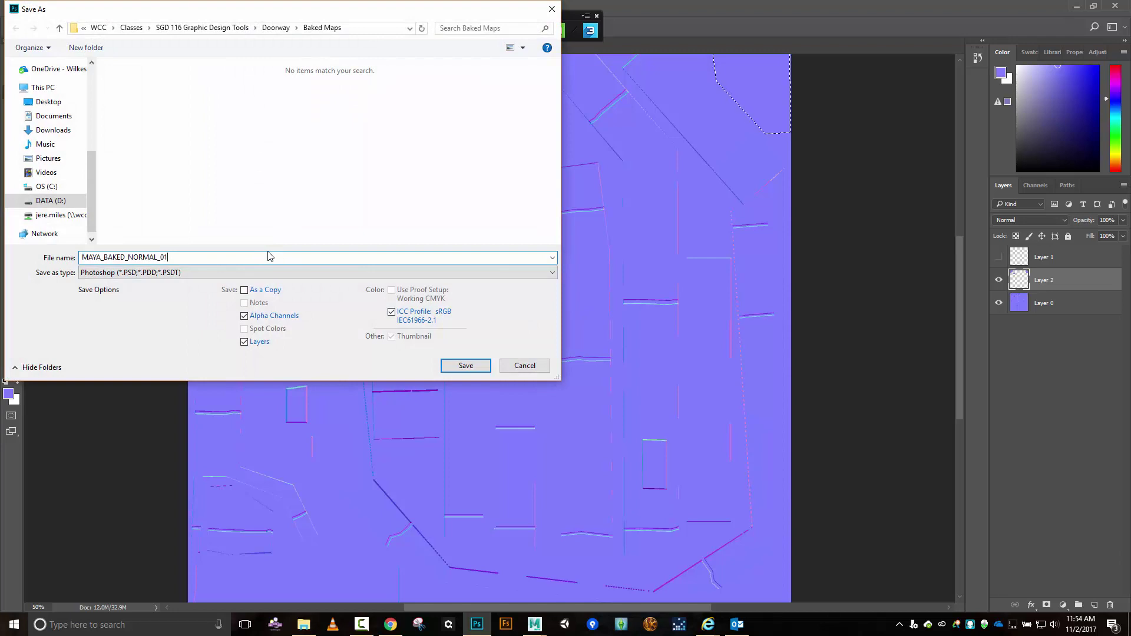
key(BackSpace)
key(BackSpace)
text(T)
key(Return)
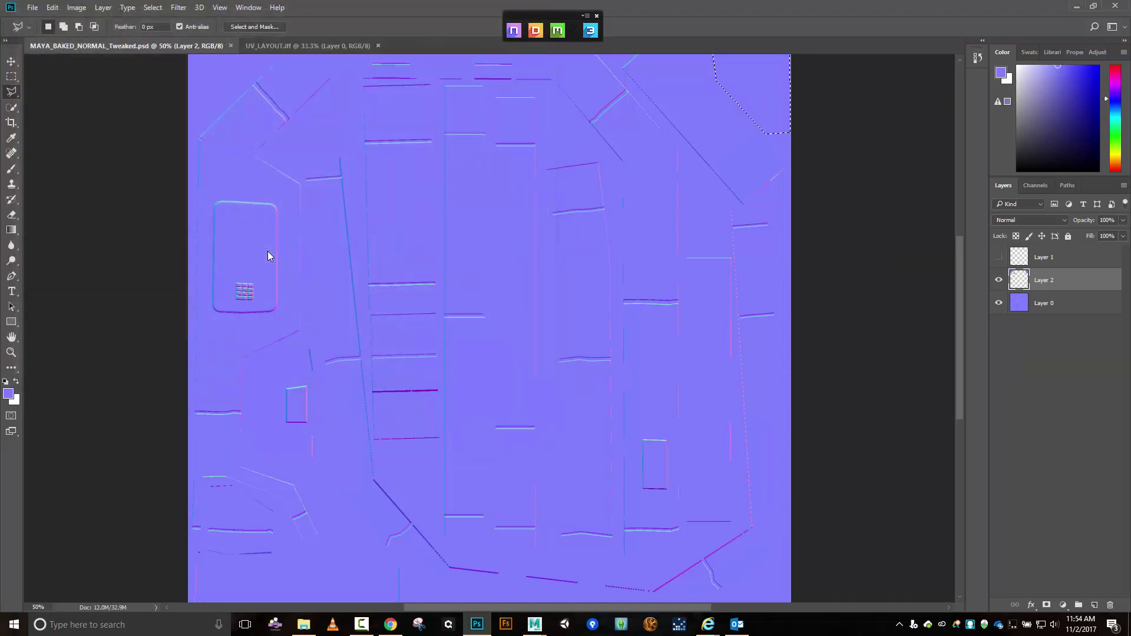
- Save a Targa copy in the Baked Maps folder as MAYA_BAKED_NORMAL_TWEAKED at 24 bits/pixel
click(34, 9)
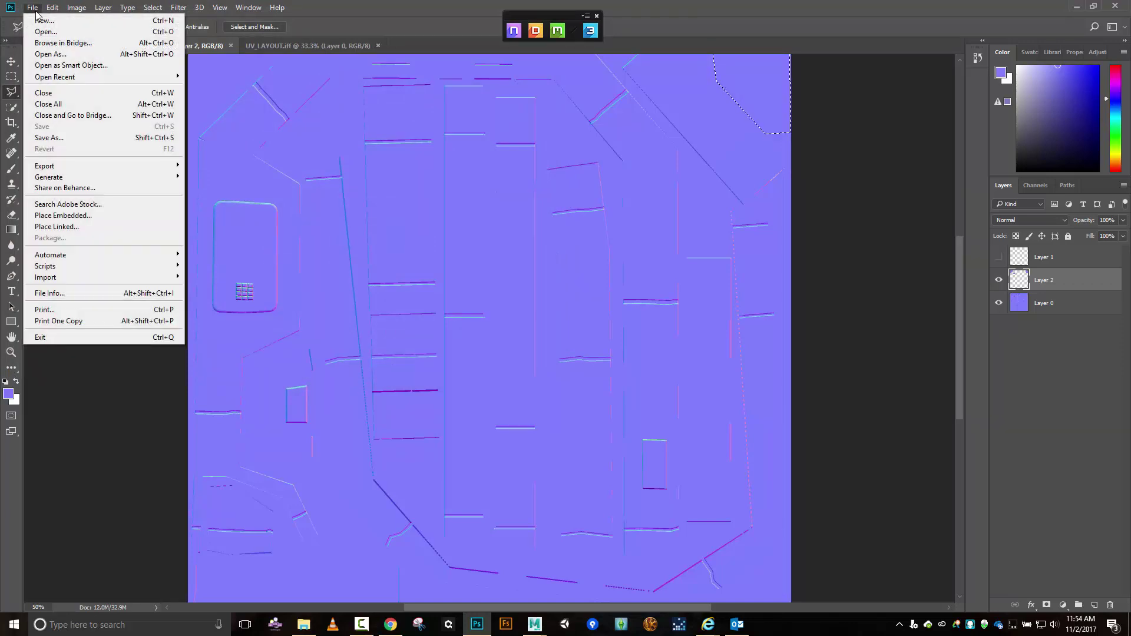
click(70, 140)
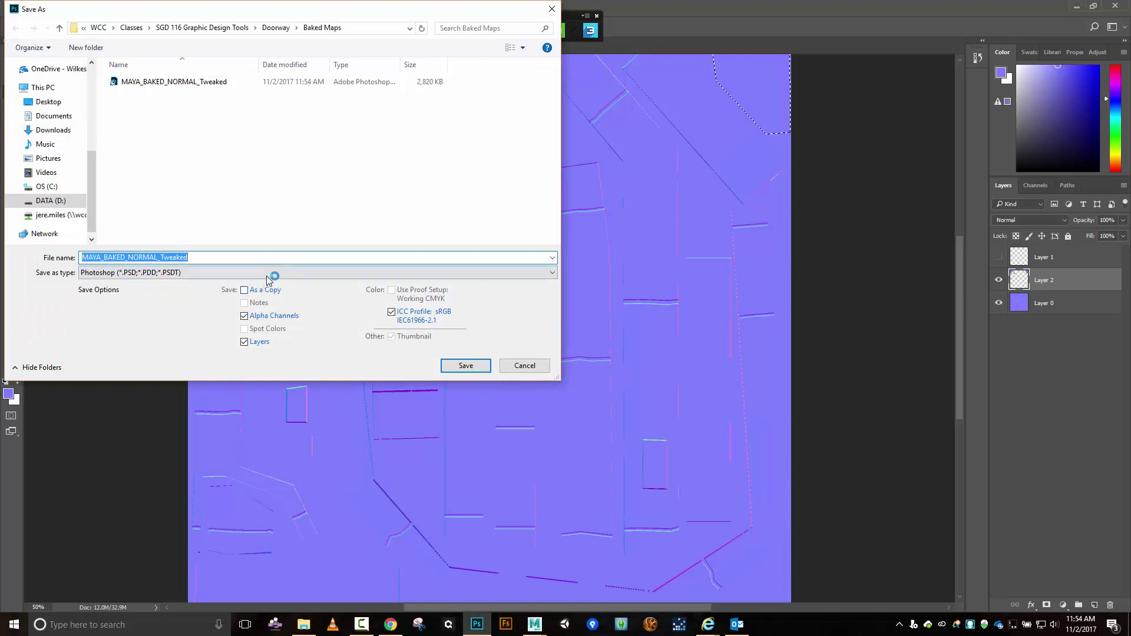
click(267, 274)
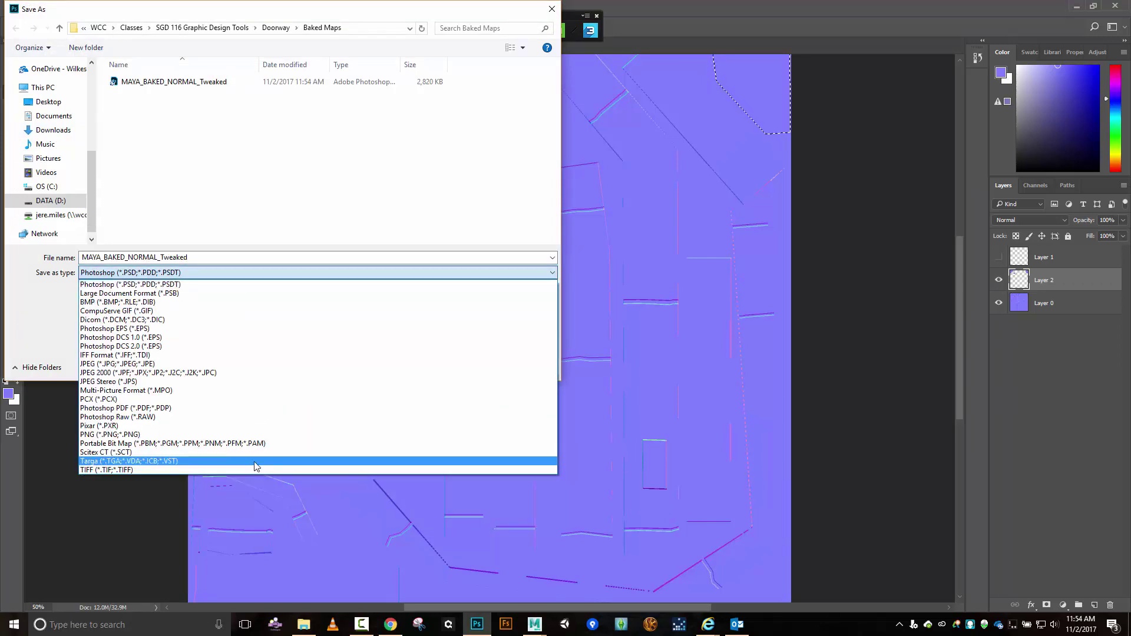
click(254, 462)
click(241, 258)
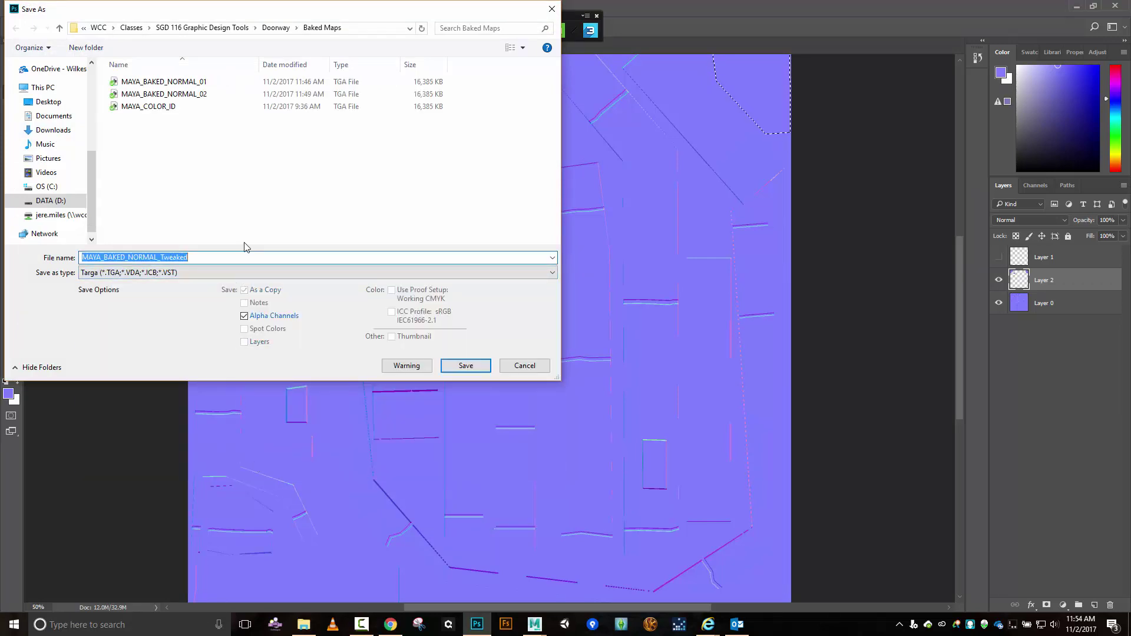
key(End)
key(BackSpace)
key(BackSpace)
key(BackSpace)
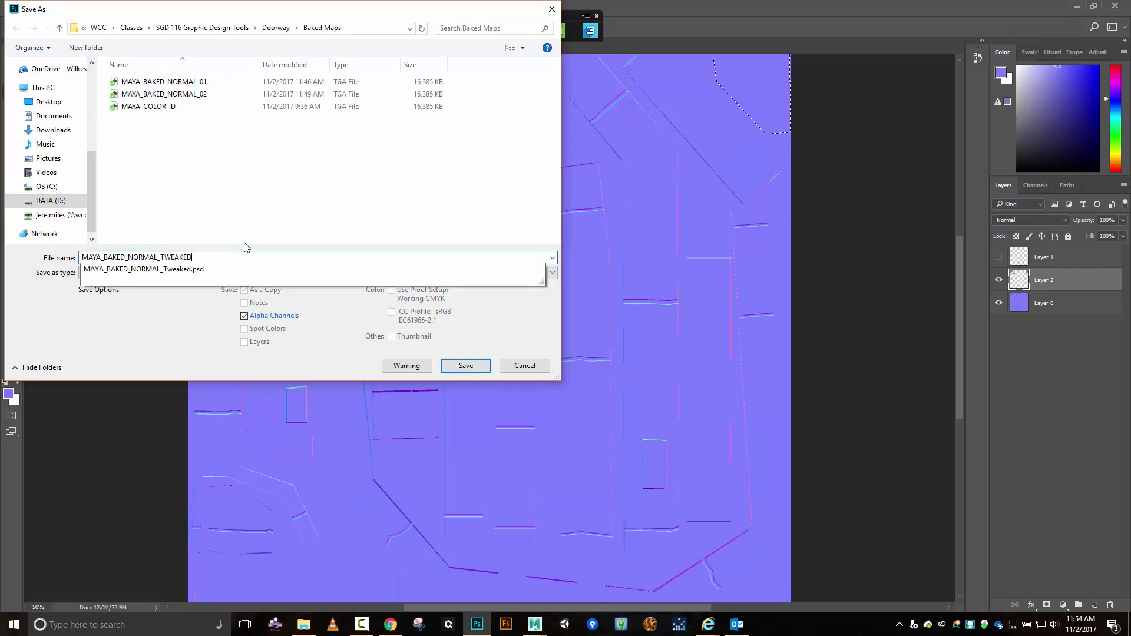
key(Return)
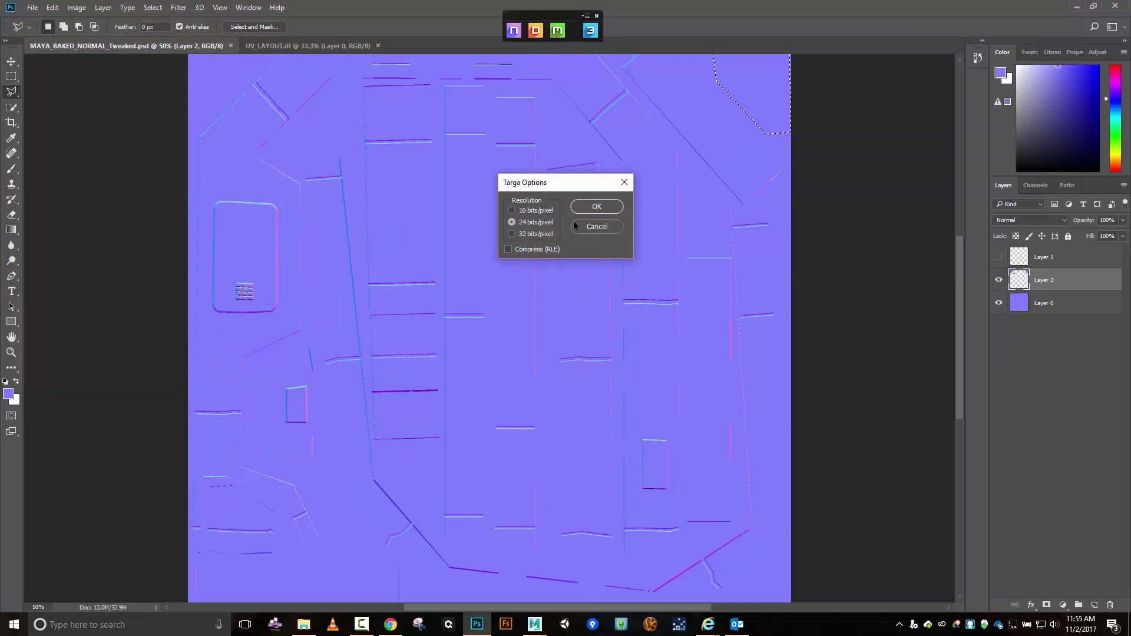
click(609, 209)
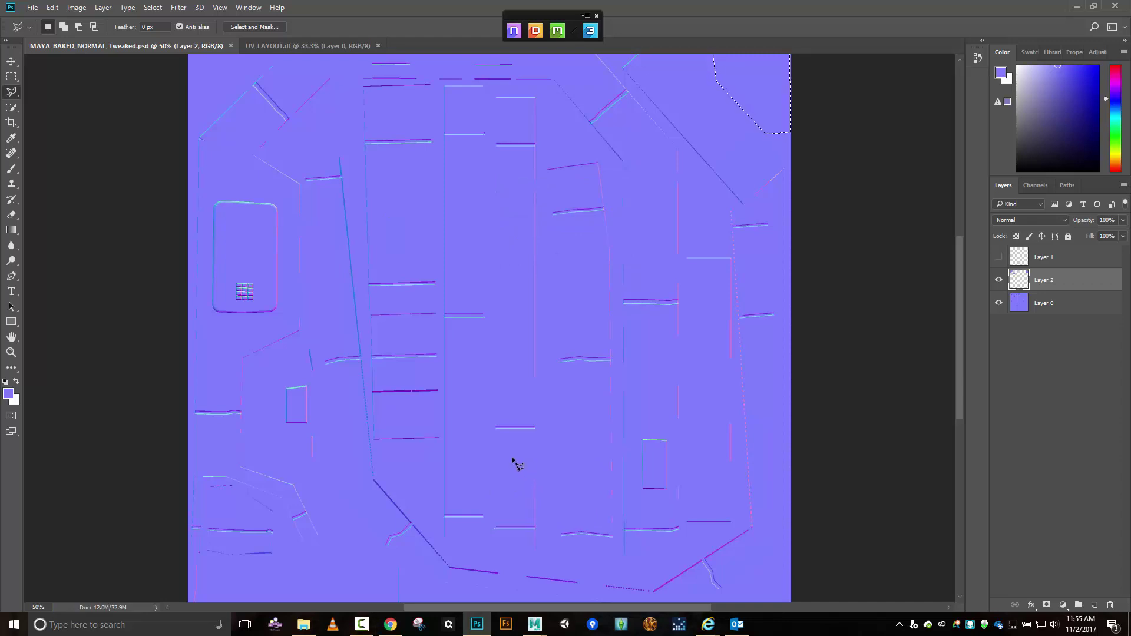
- Close the normal map and UV layout documents and launch the NDO Project Creator
click(231, 46)
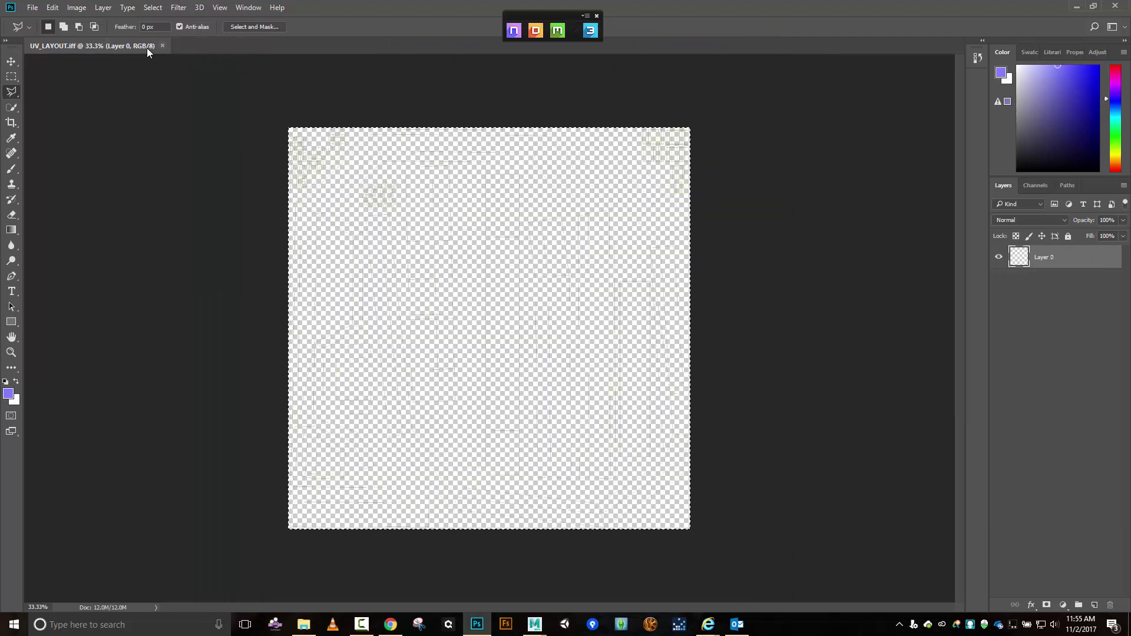
click(163, 46)
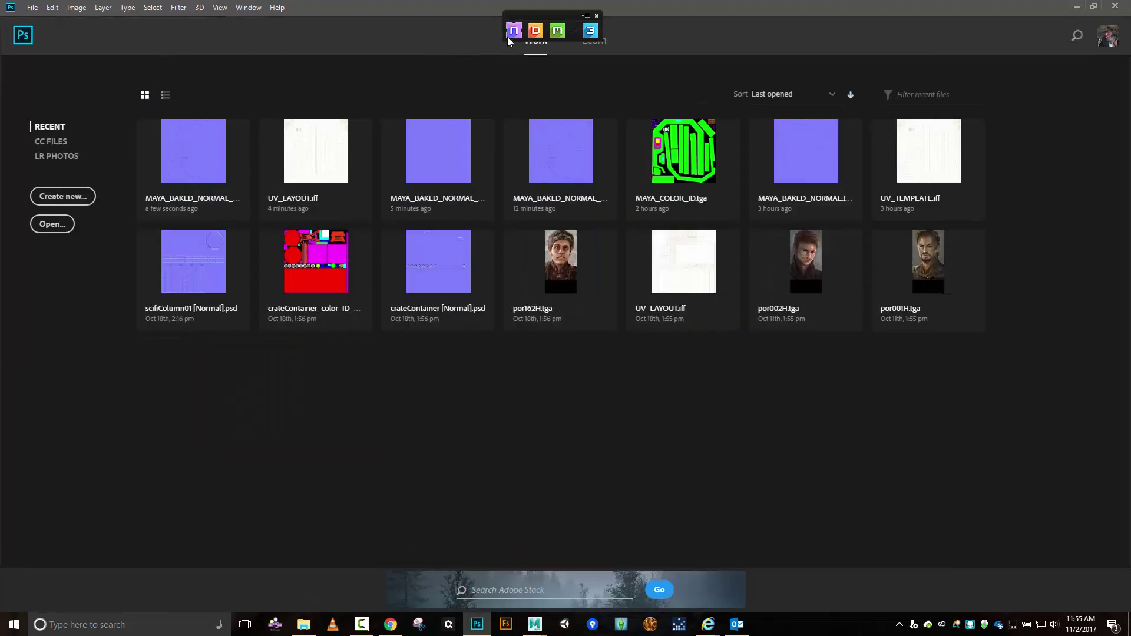
click(524, 31)
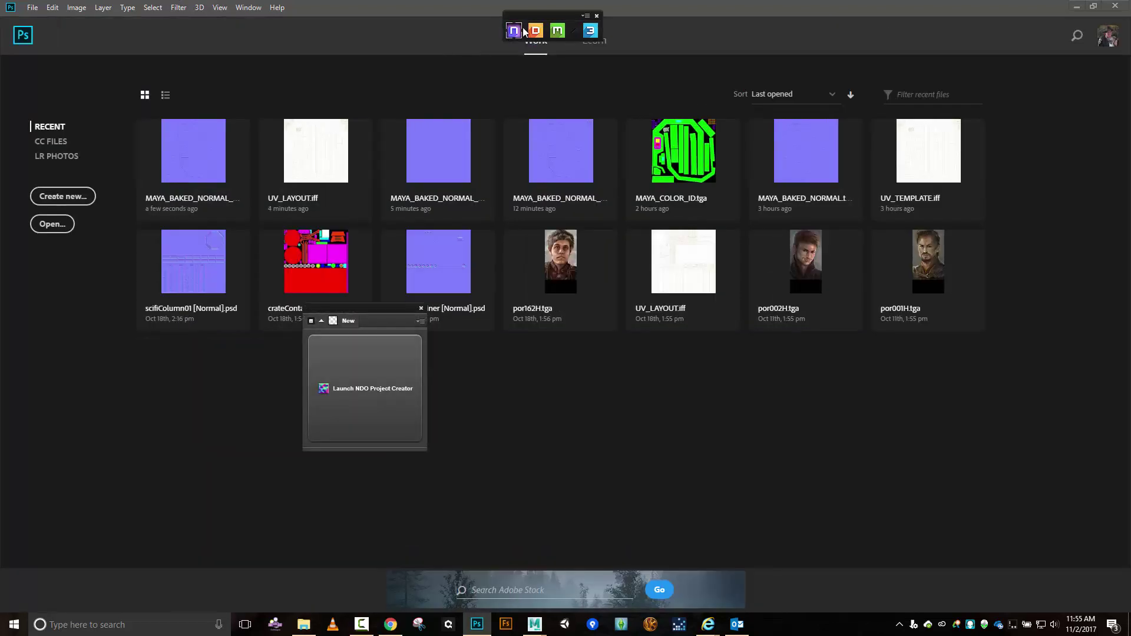
click(347, 380)
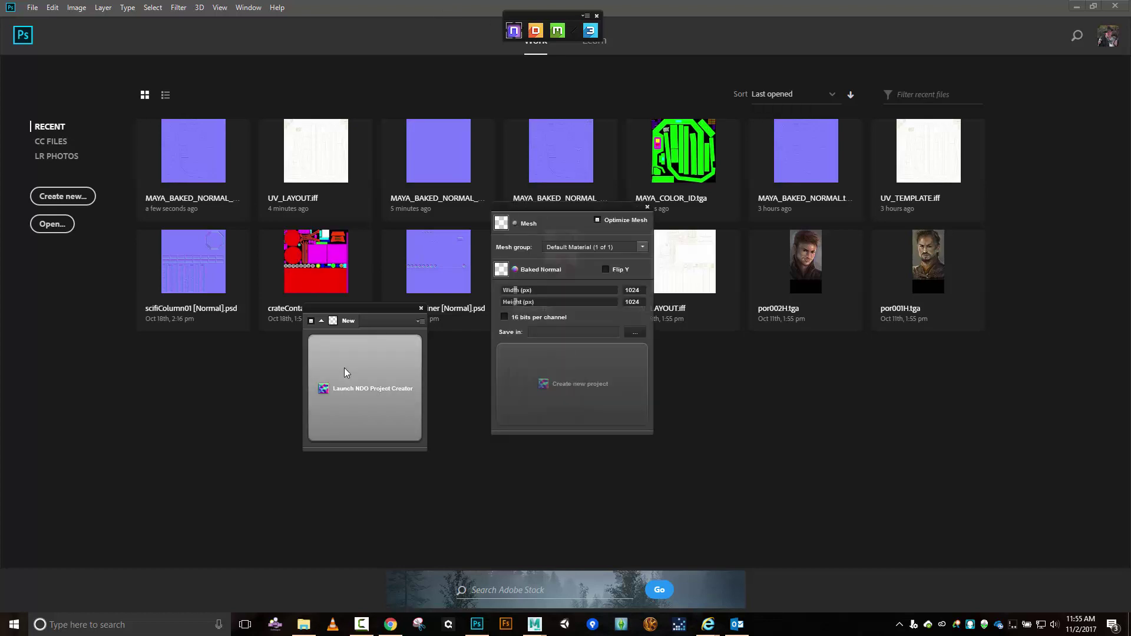
- Load the doorway OBJ as the project mesh and the MAYA_BAKED_NORMAL_TWEAKED Targa from Baked Maps as its baked normal
click(516, 224)
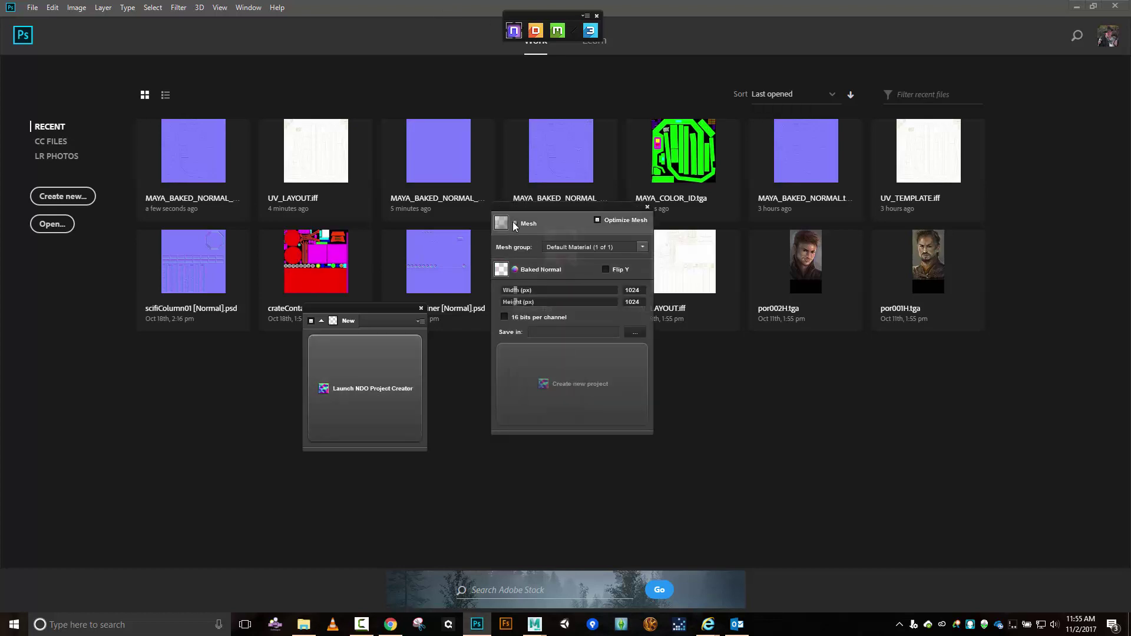
double_click(622, 302)
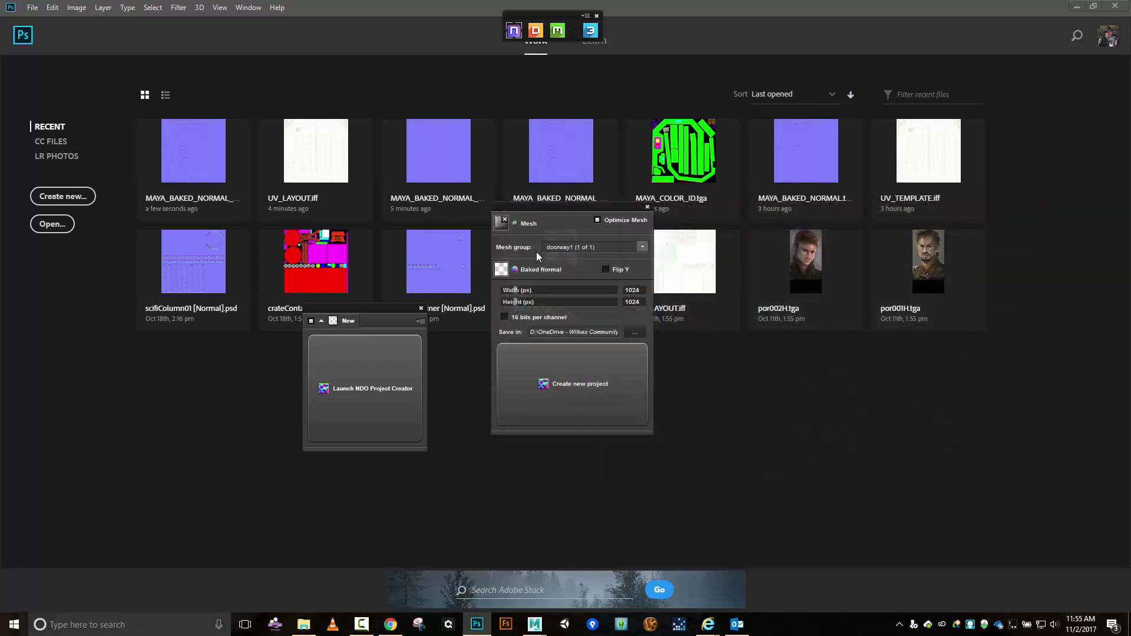
click(505, 272)
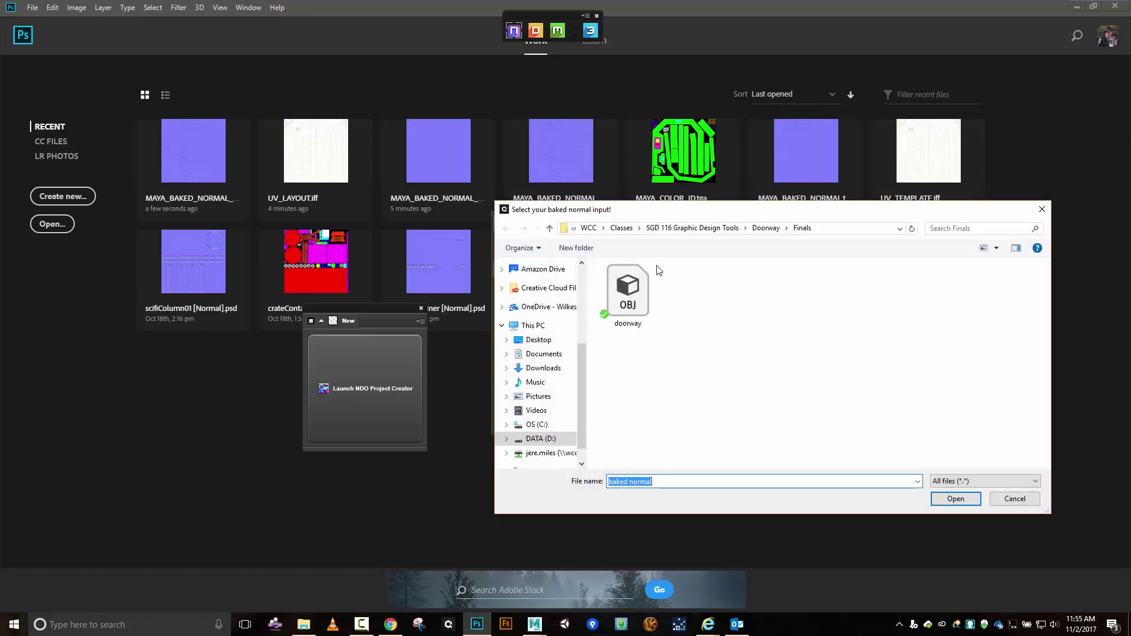
click(762, 234)
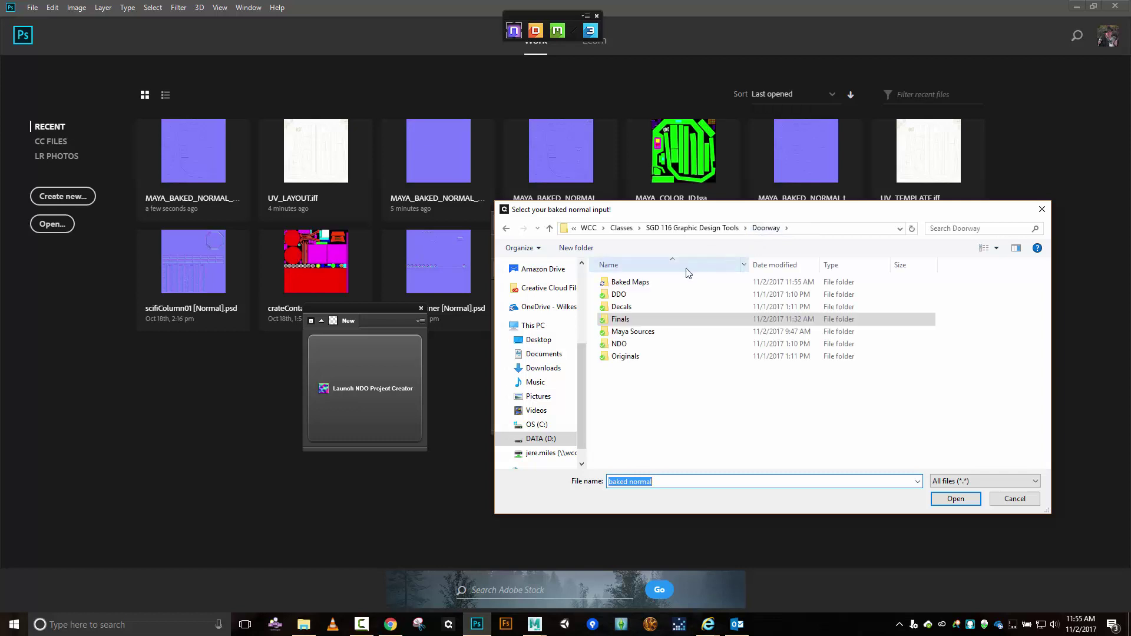
click(640, 286)
double_click(640, 287)
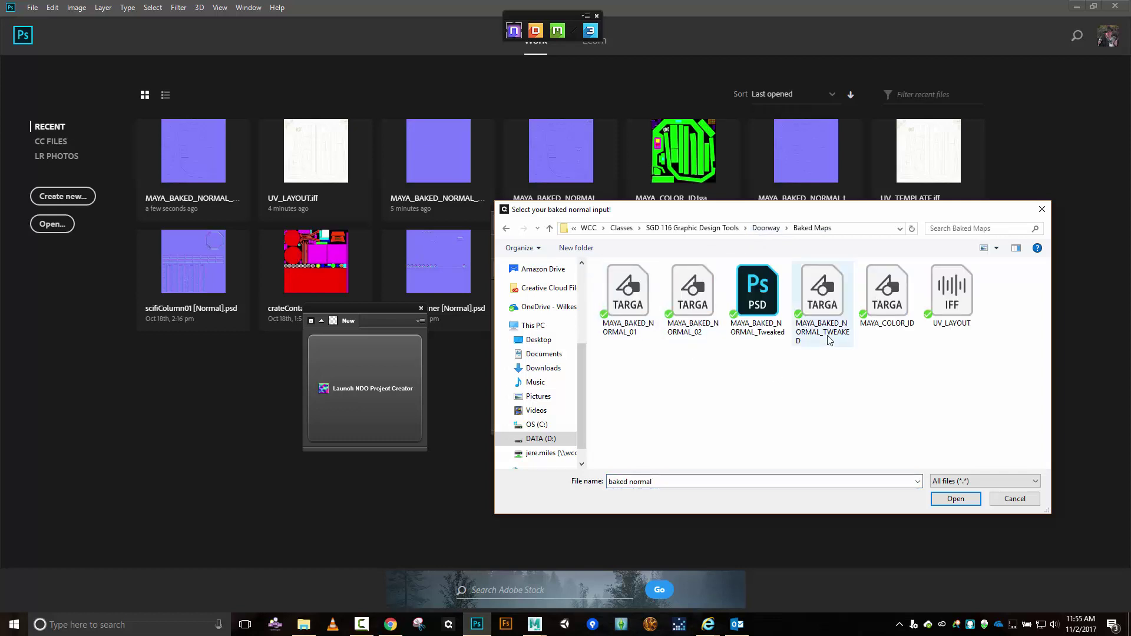
click(828, 315)
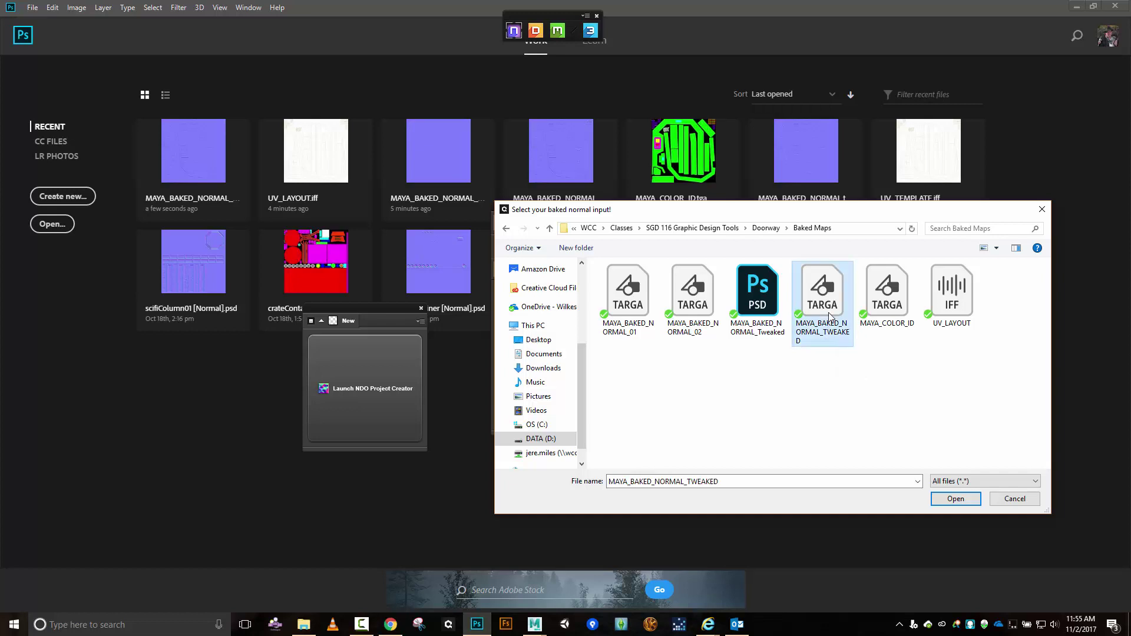
click(956, 499)
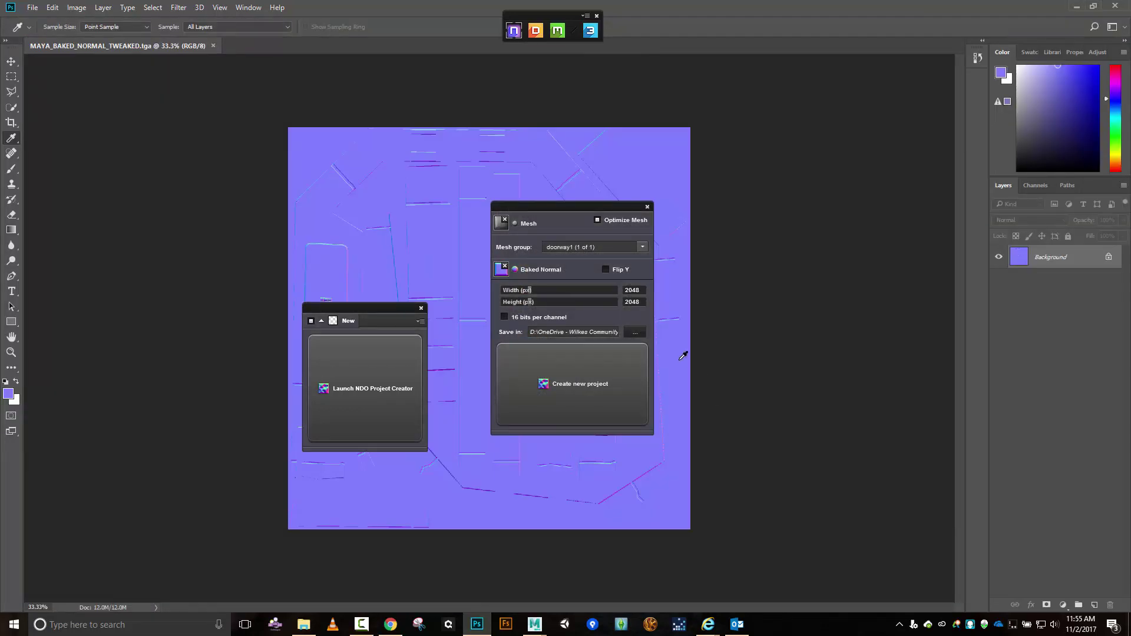
- Set the project's save location to the Doorway folder's NDO subfolder and create the new NDO project
click(636, 333)
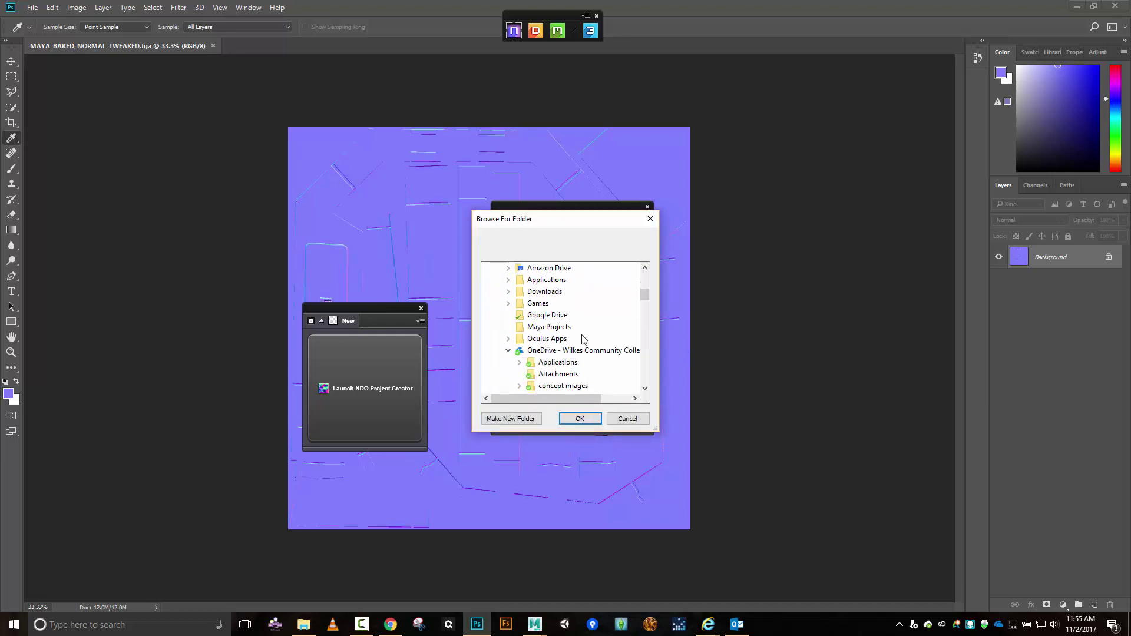
scroll(580, 348, down, 7)
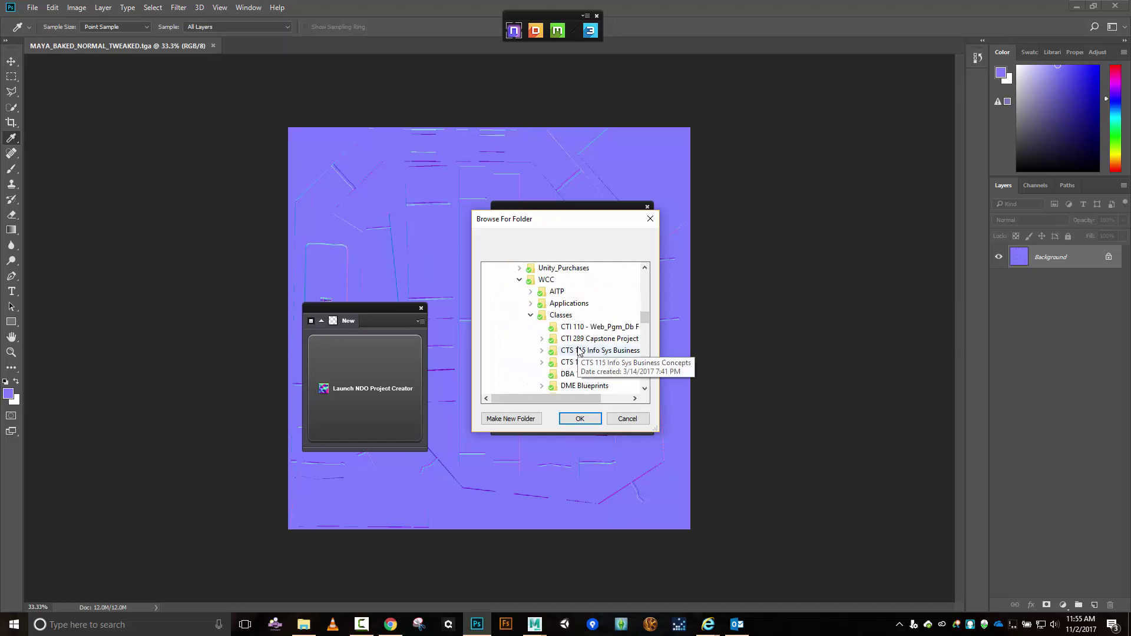
scroll(581, 366, down, 5)
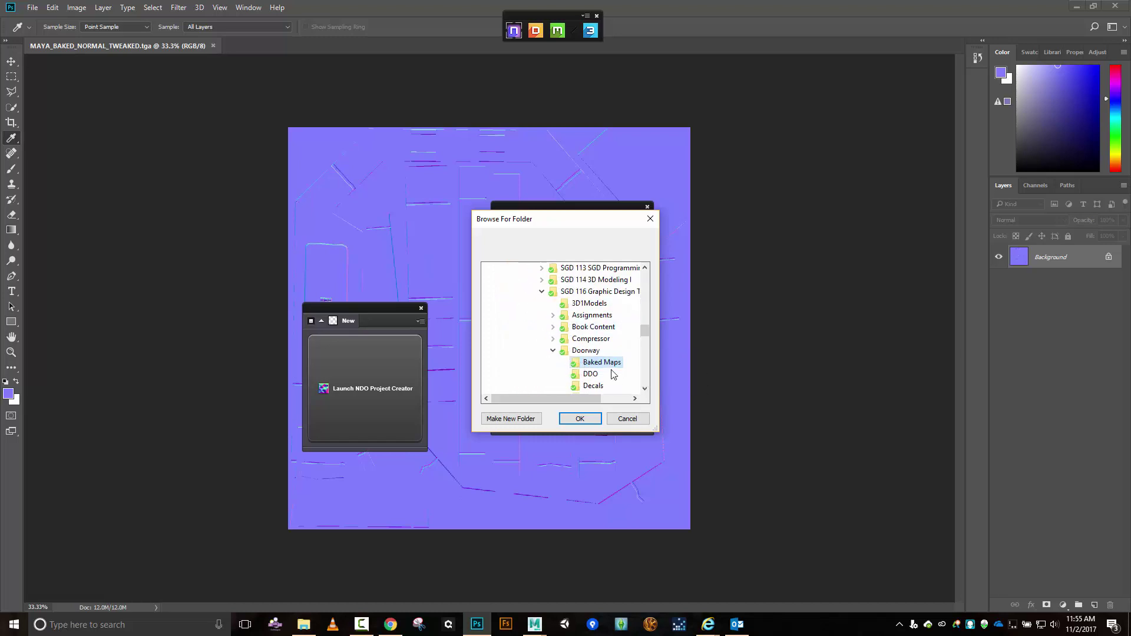
scroll(612, 375, down, 1)
click(592, 387)
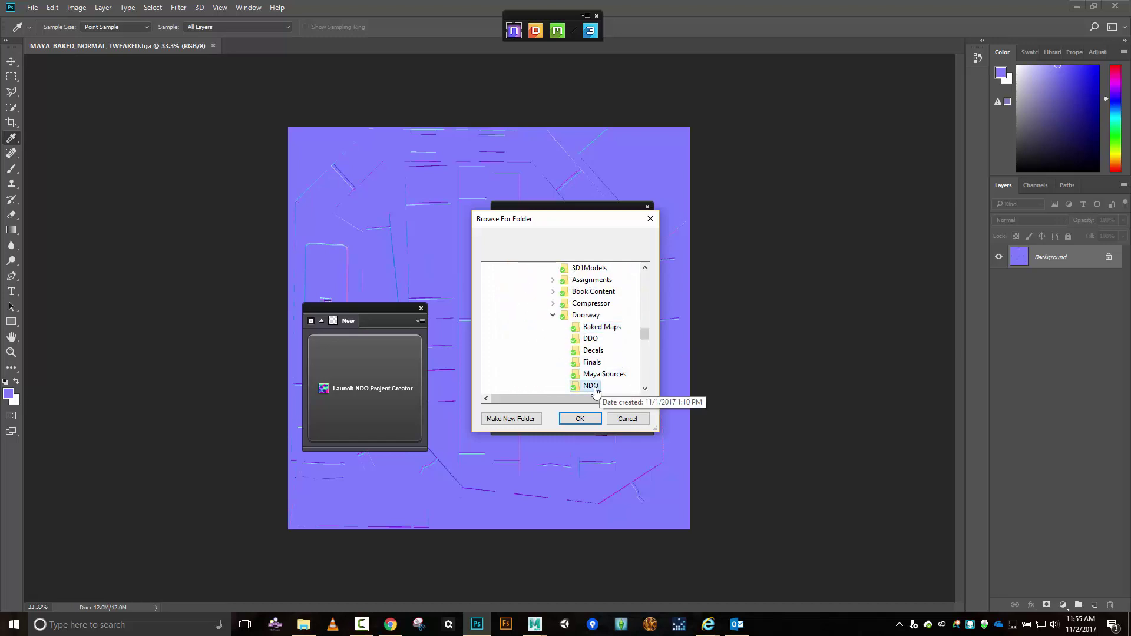
click(582, 418)
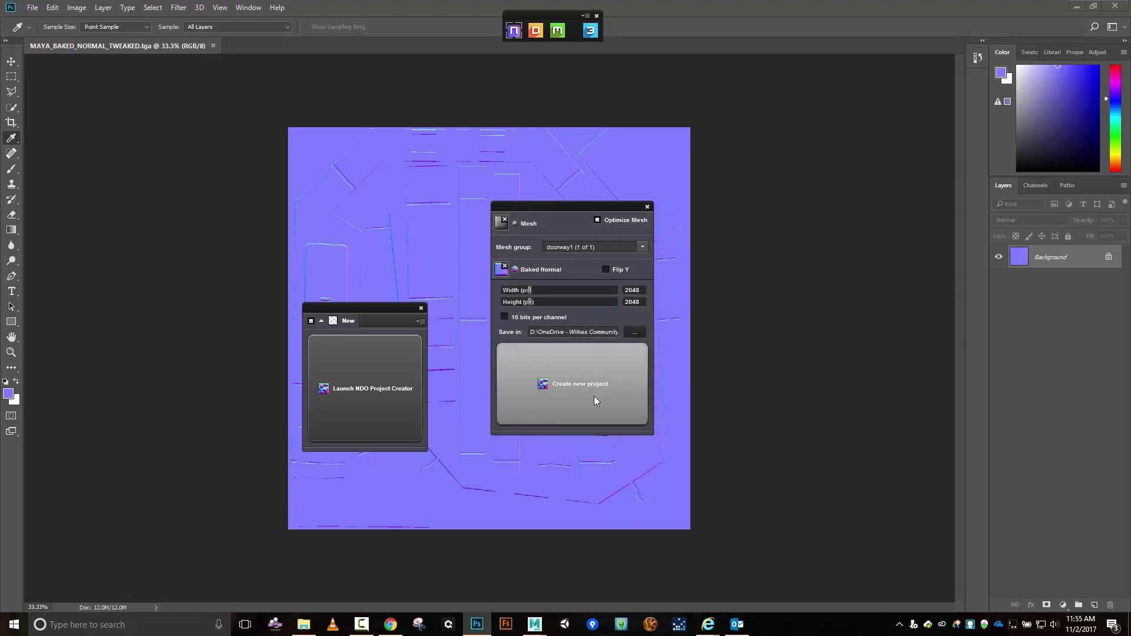
click(594, 398)
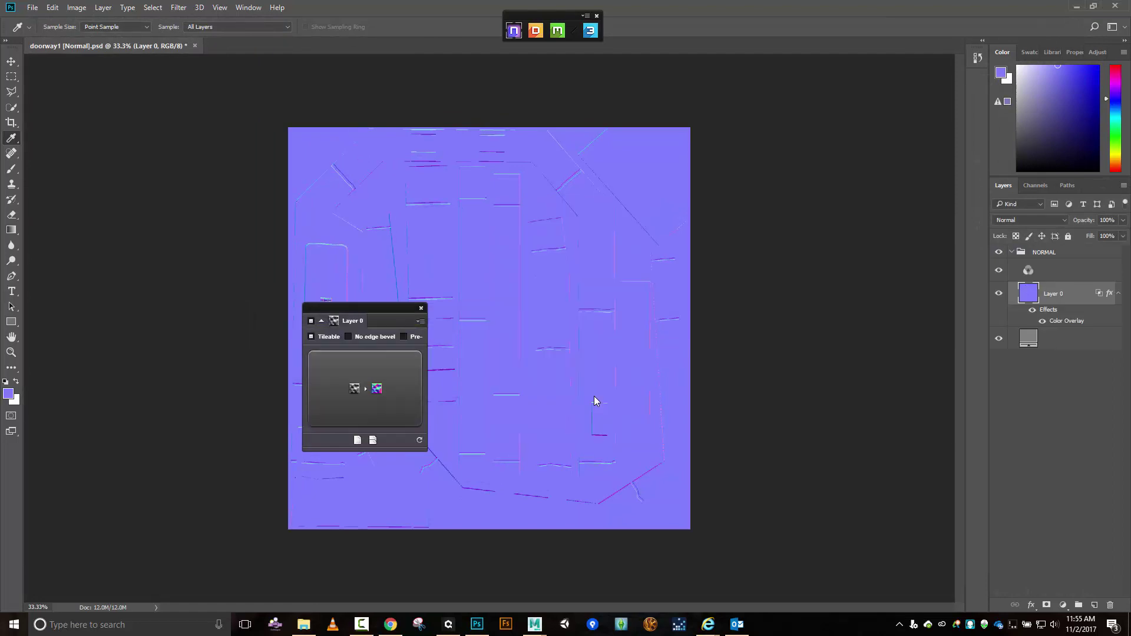
- Open the 3D preview of the doorway and examine the baked normals on the keypad panel and the pipe column
drag(373, 312, 118, 89)
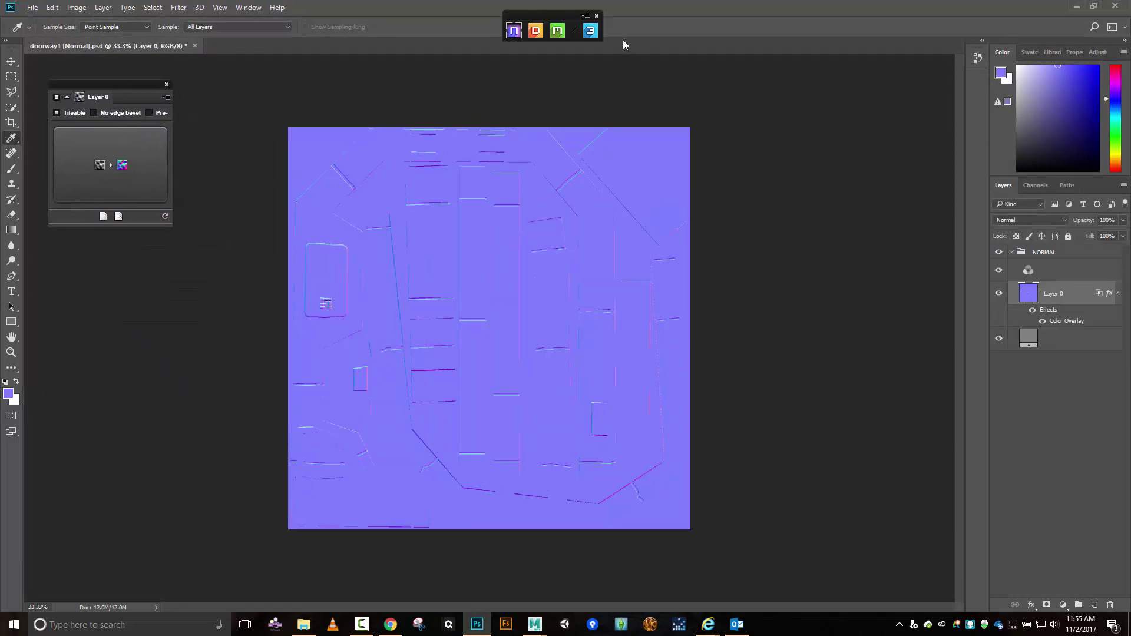
click(591, 30)
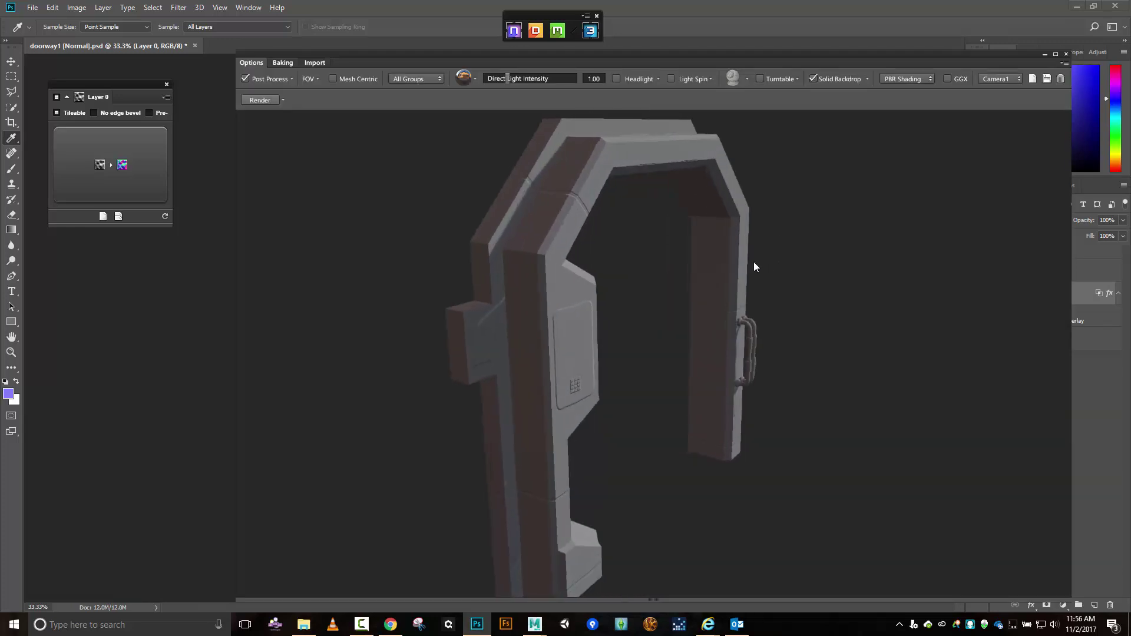
drag(674, 252, 595, 221)
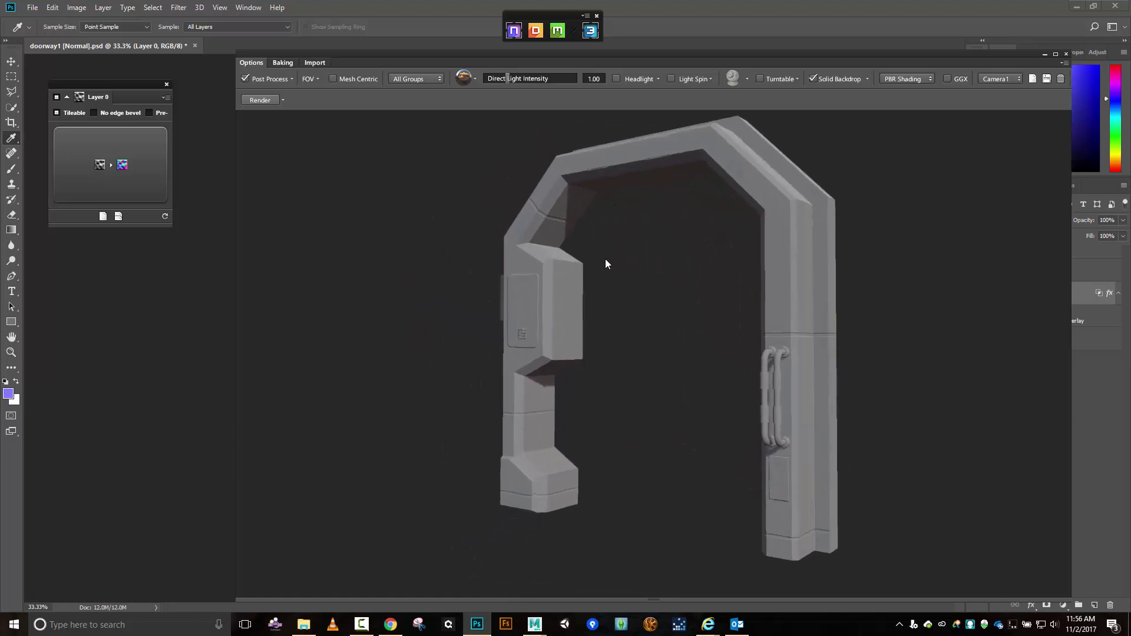
scroll(980, 437, up, 6)
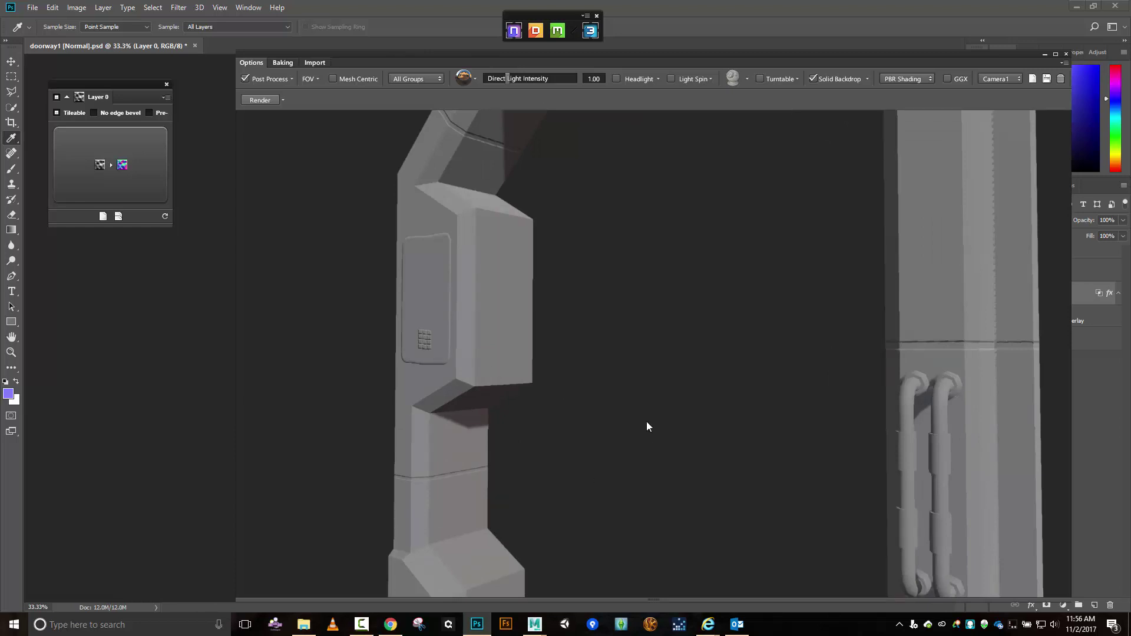
scroll(647, 426, up, 4)
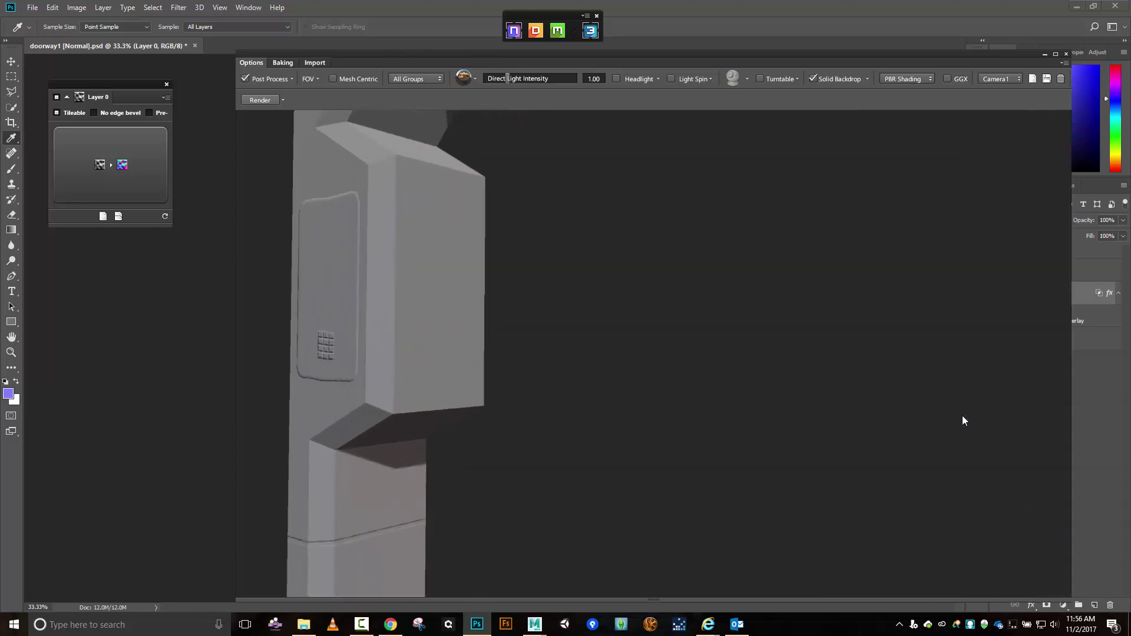
drag(963, 417, 605, 407)
scroll(822, 435, up, 3)
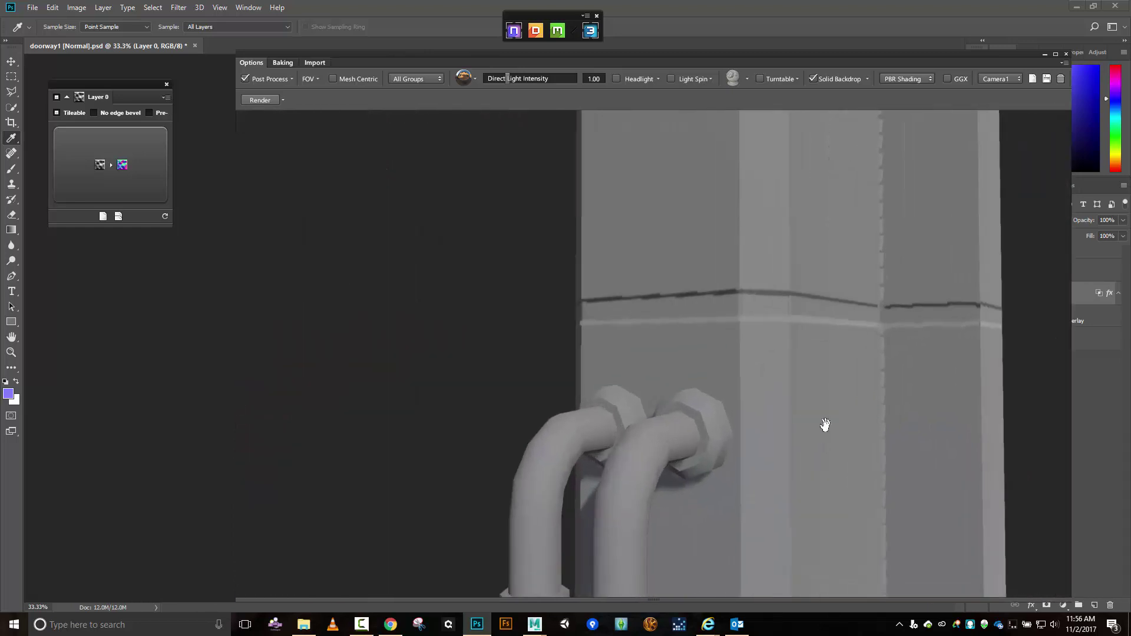
scroll(762, 330, down, 5)
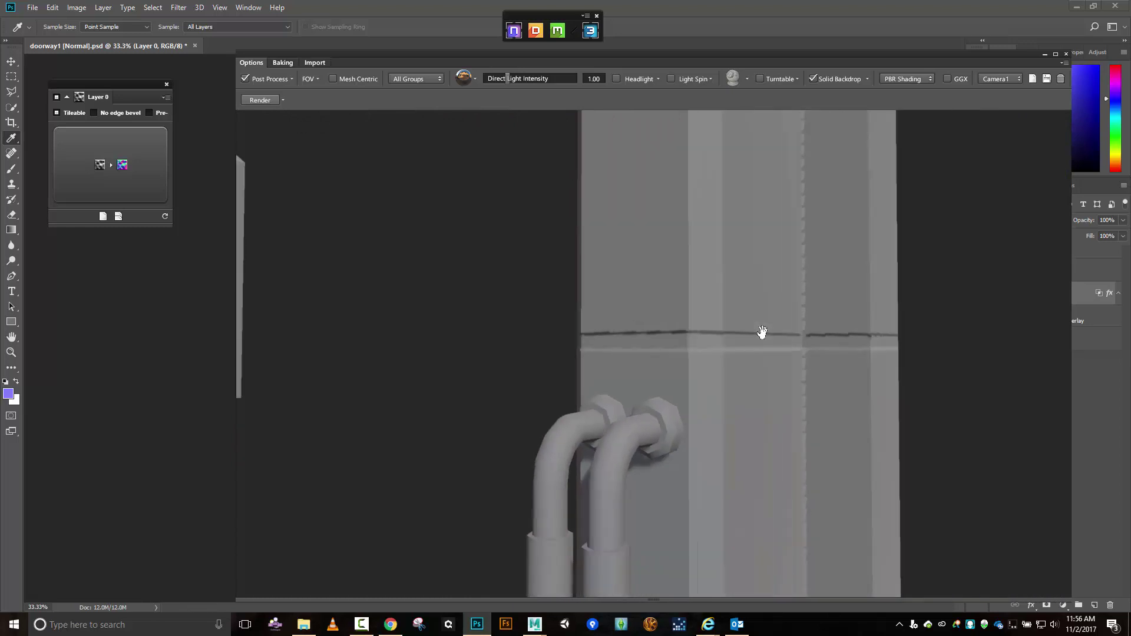
mouse_move(568, 372)
mouse_down()
mouse_move(629, 364)
mouse_move(637, 330)
mouse_move(632, 339)
mouse_up()
drag(940, 587, 871, 395)
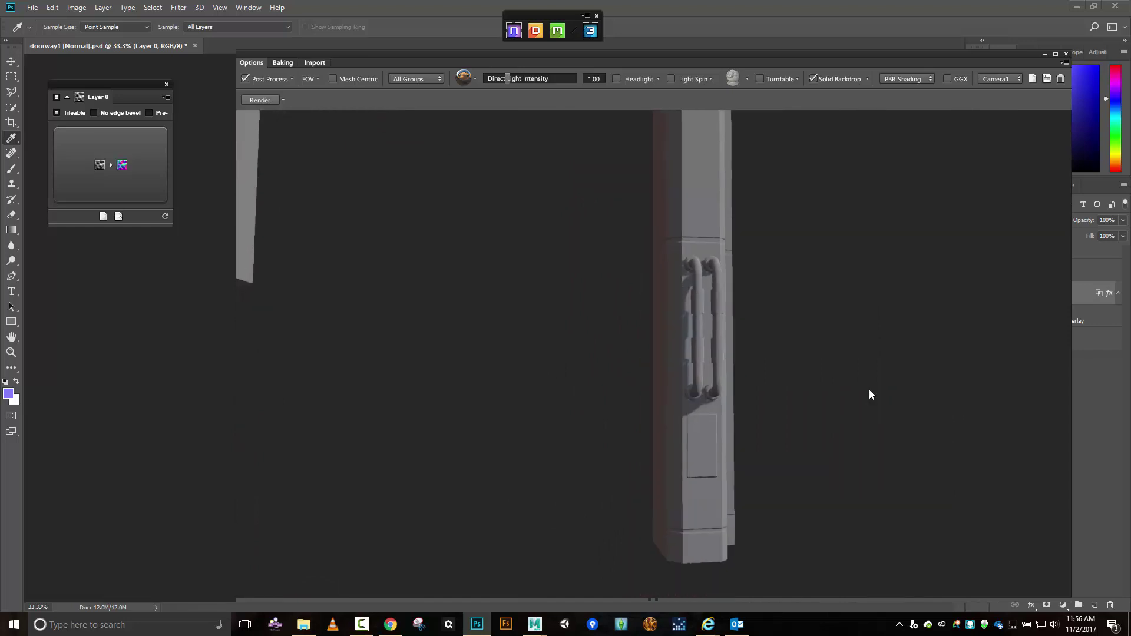
- Examine the baked seams and notches along the doorway's upper arch in the 3D preview
drag(573, 198, 845, 628)
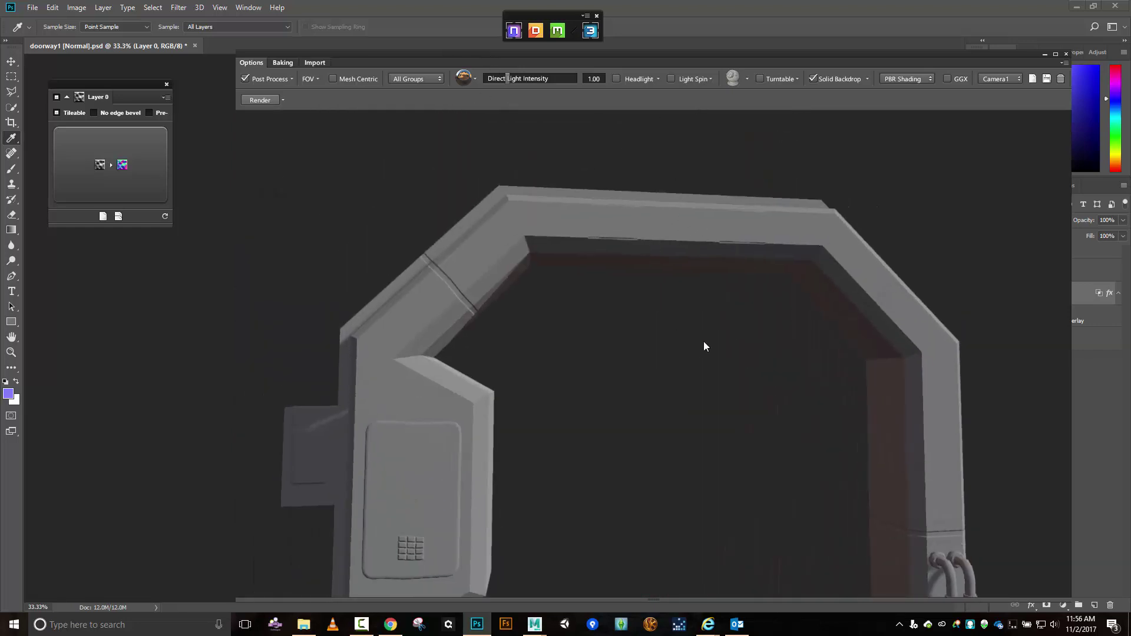
drag(705, 347, 669, 357)
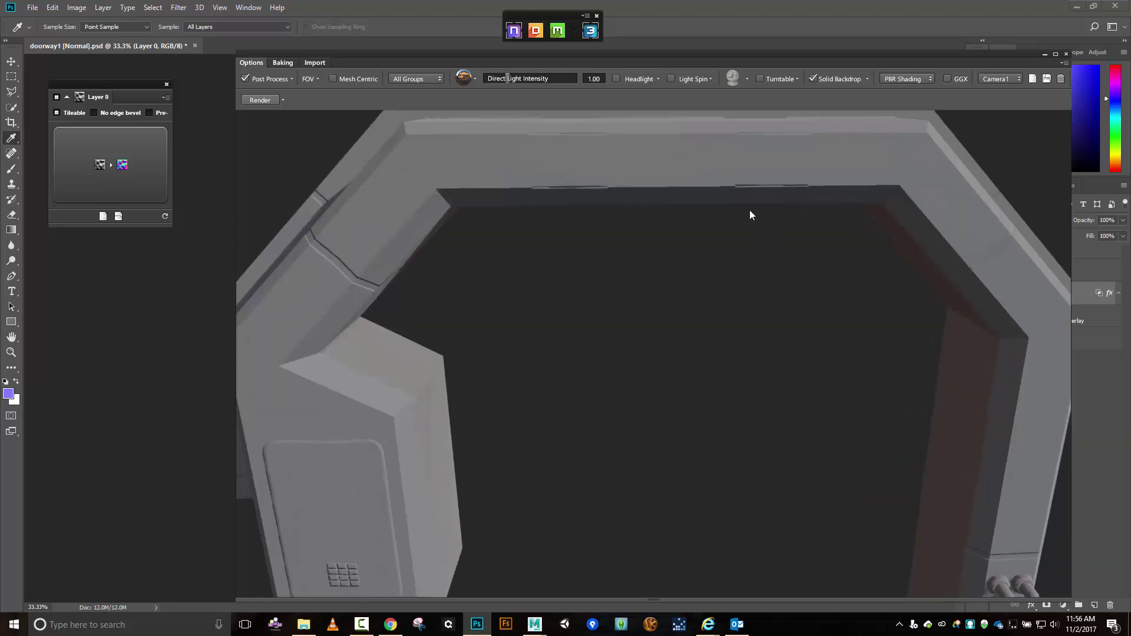
drag(750, 212, 569, 328)
drag(595, 366, 656, 576)
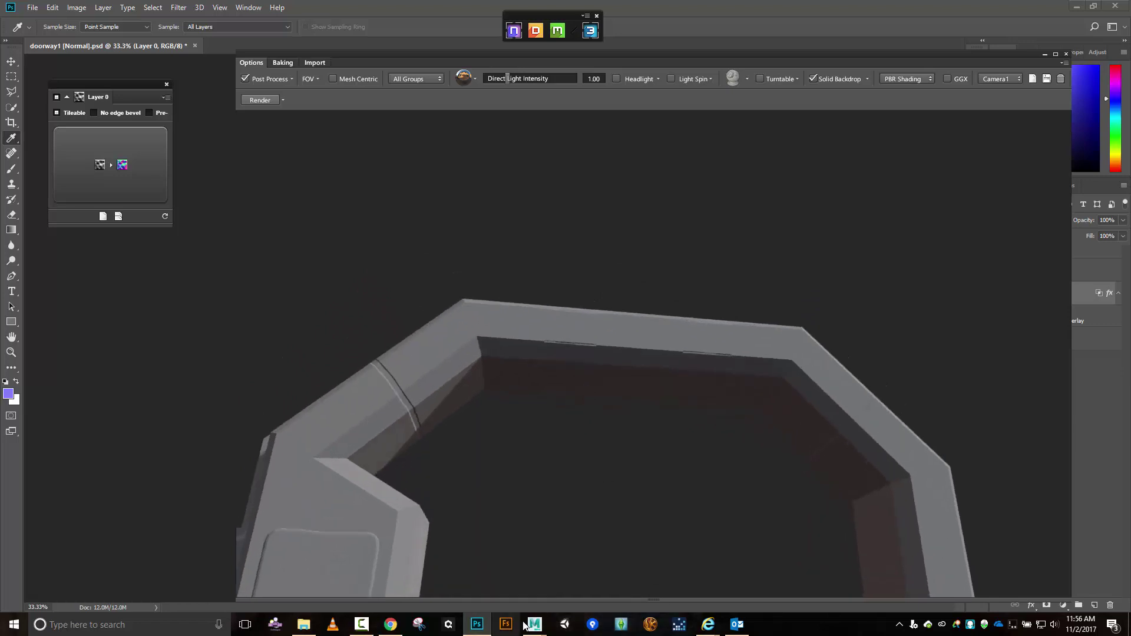
- Switch to Maya, close the Transfer Maps window and hide the Handles1 object
mouse_move(535, 624)
click(566, 578)
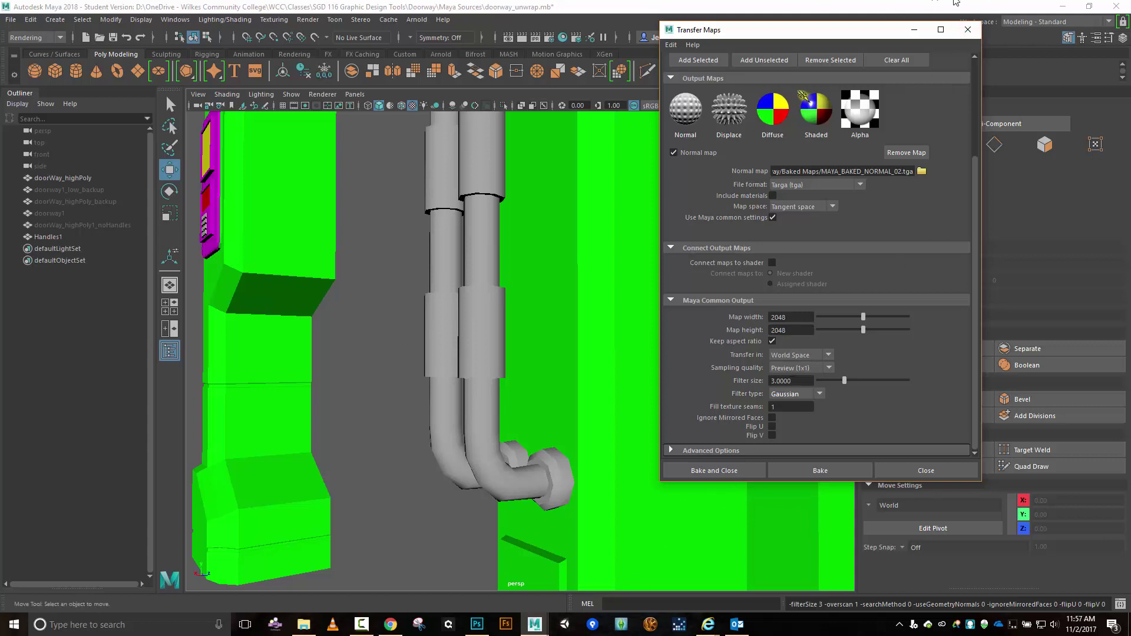
click(969, 30)
scroll(463, 336, down, 5)
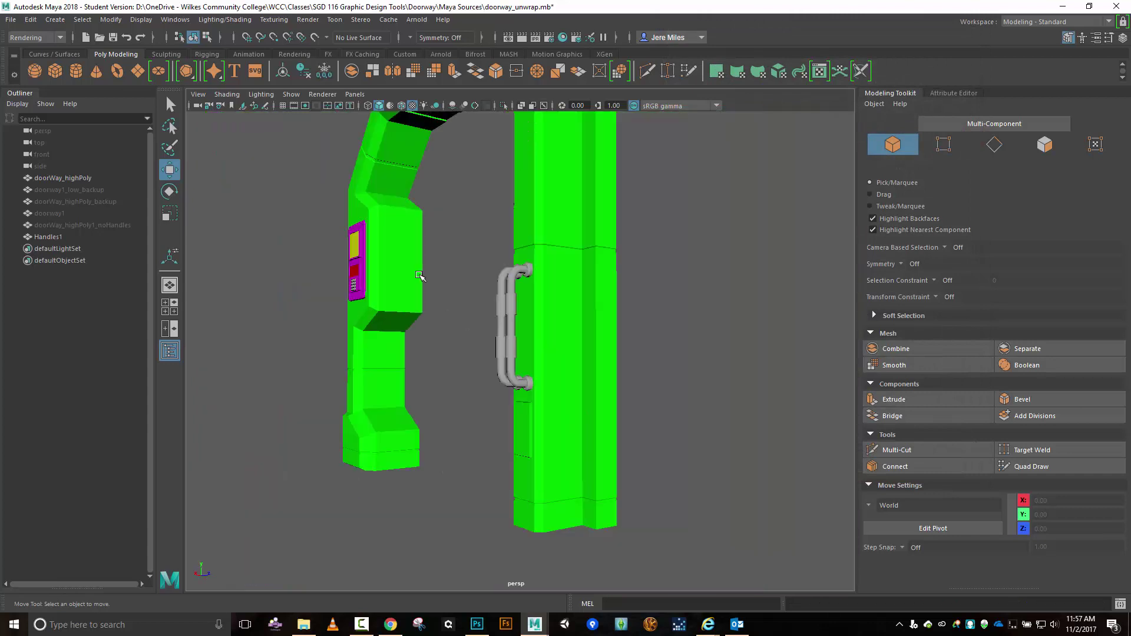
alt+drag(420, 276, 433, 336)
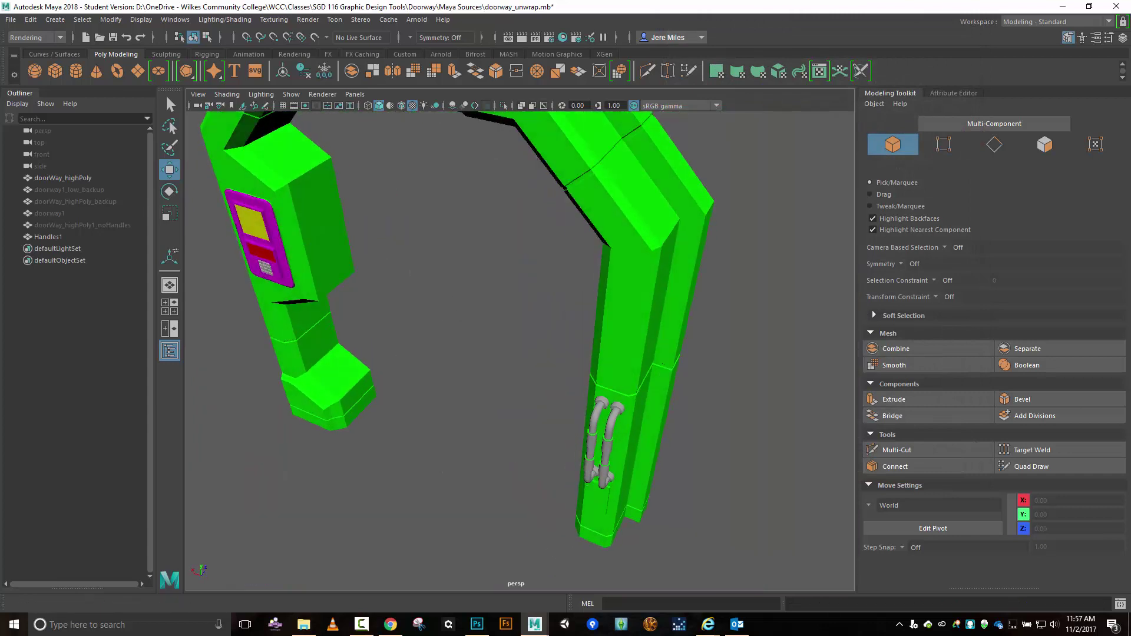
click(48, 237)
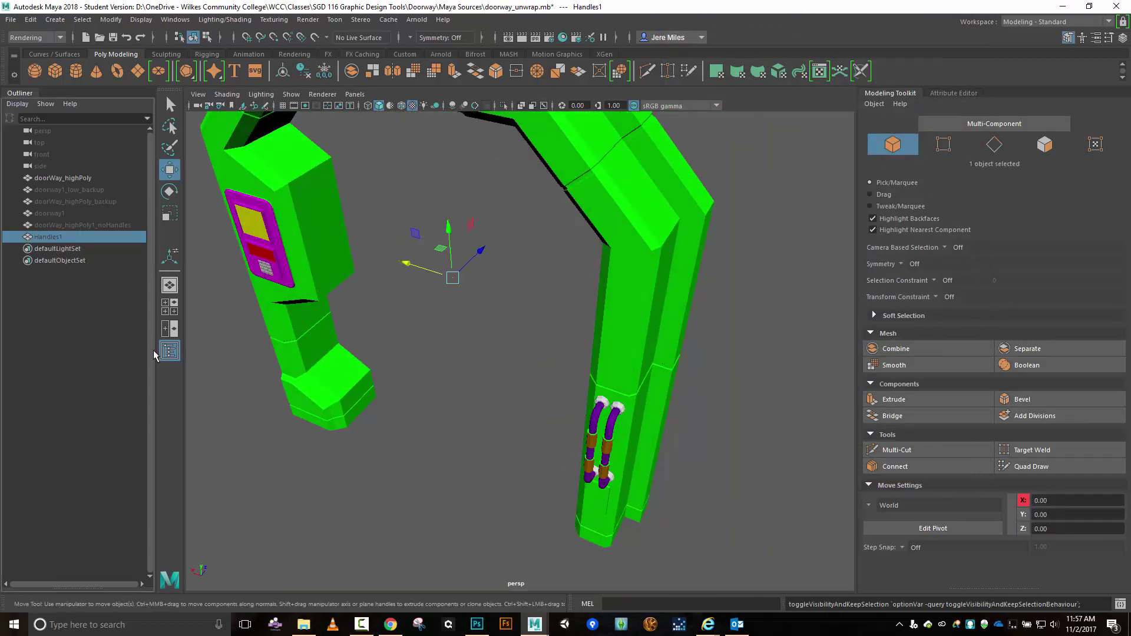
- Select doorWay_highPoly and examine its geometry around the arch's center panel, the notches and the side columns
click(88, 179)
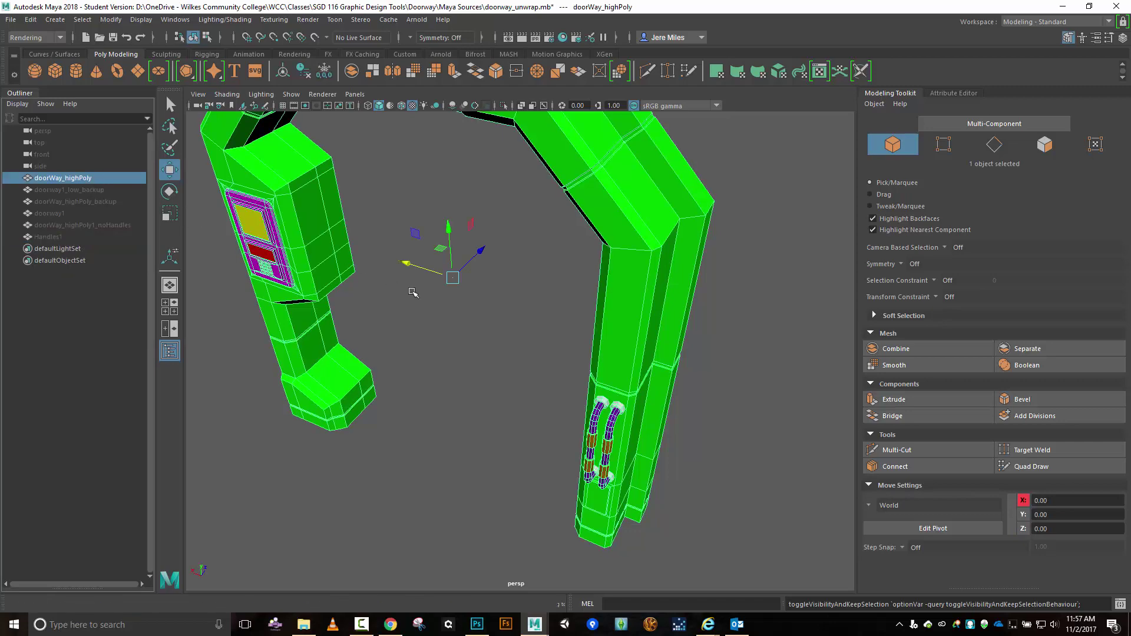
drag(412, 302, 370, 202)
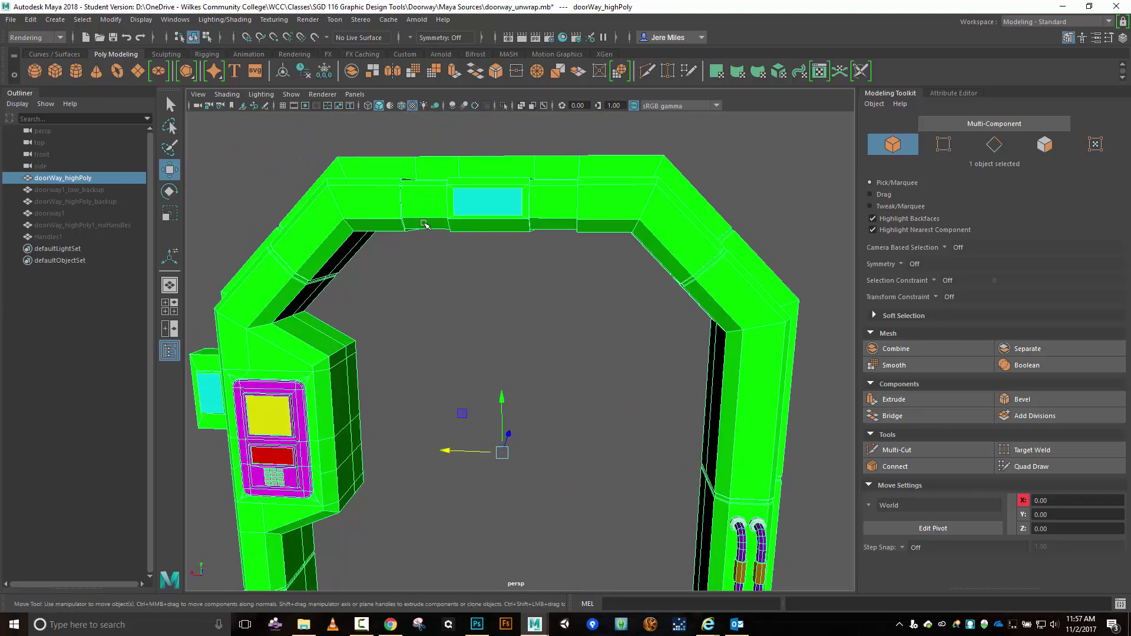
drag(434, 305, 464, 339)
scroll(464, 340, up, 5)
mouse_move(421, 262)
mouse_down()
mouse_move(379, 265)
mouse_move(406, 260)
mouse_up()
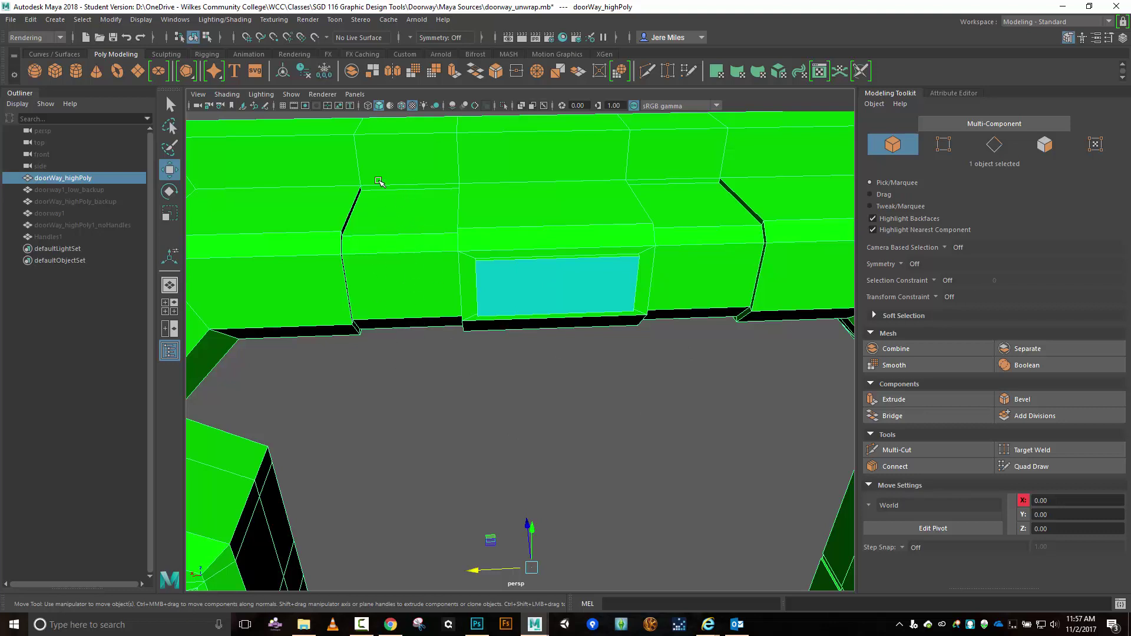
drag(406, 418, 525, 397)
scroll(425, 393, down, 5)
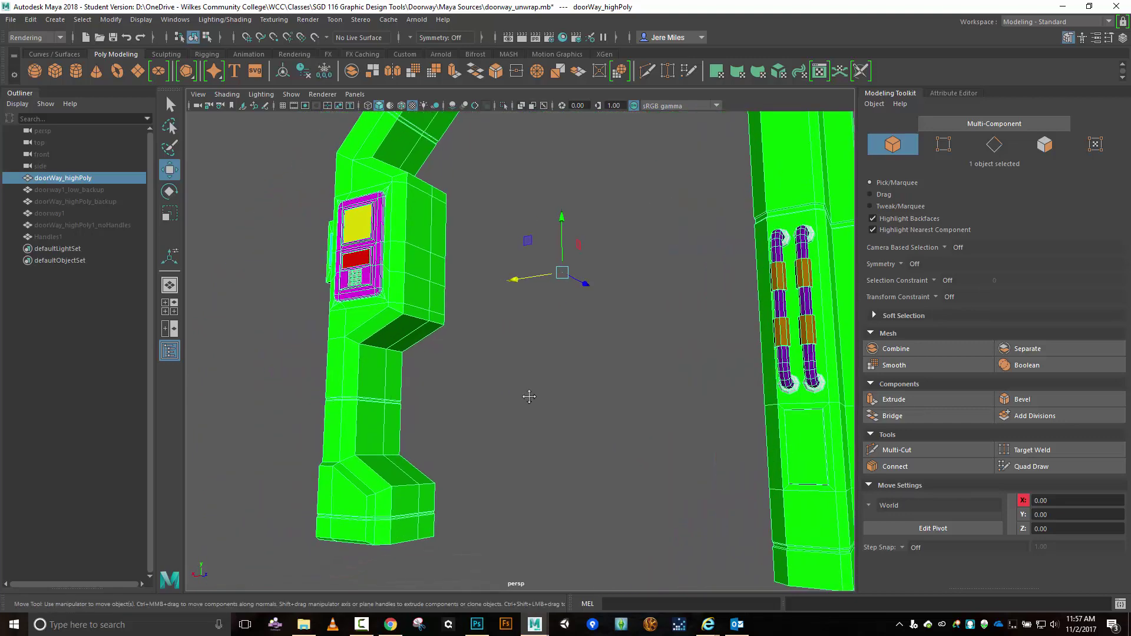
scroll(525, 397, down, 2)
- Switch back to Photoshop and inspect the doorway's normal detail in the 3D preview from several angles and light directions
click(477, 625)
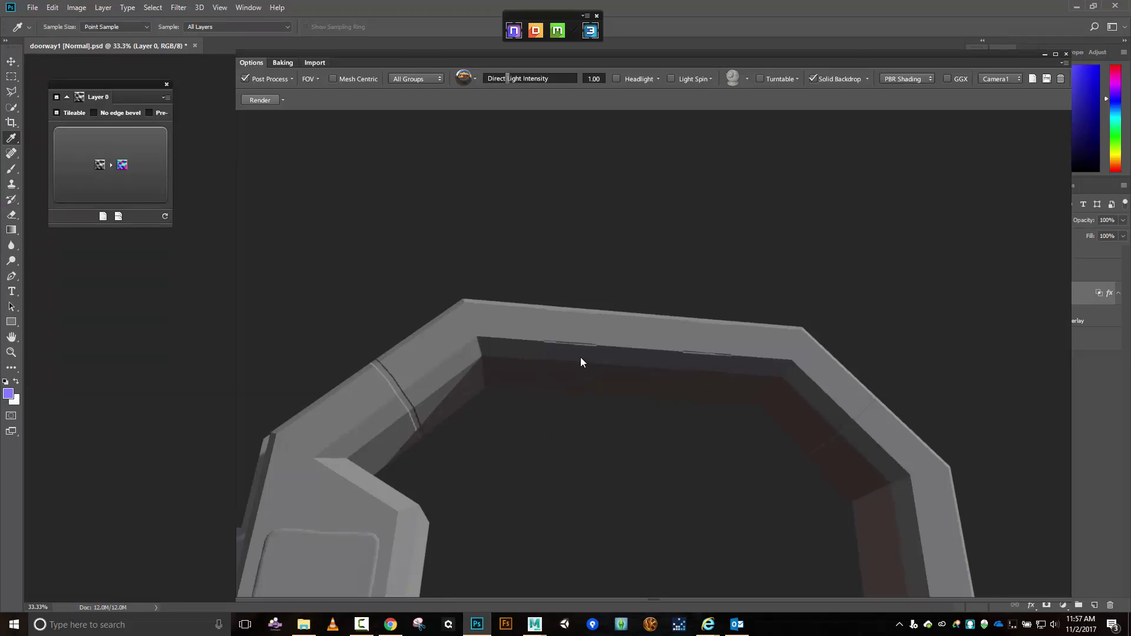
drag(606, 497, 503, 289)
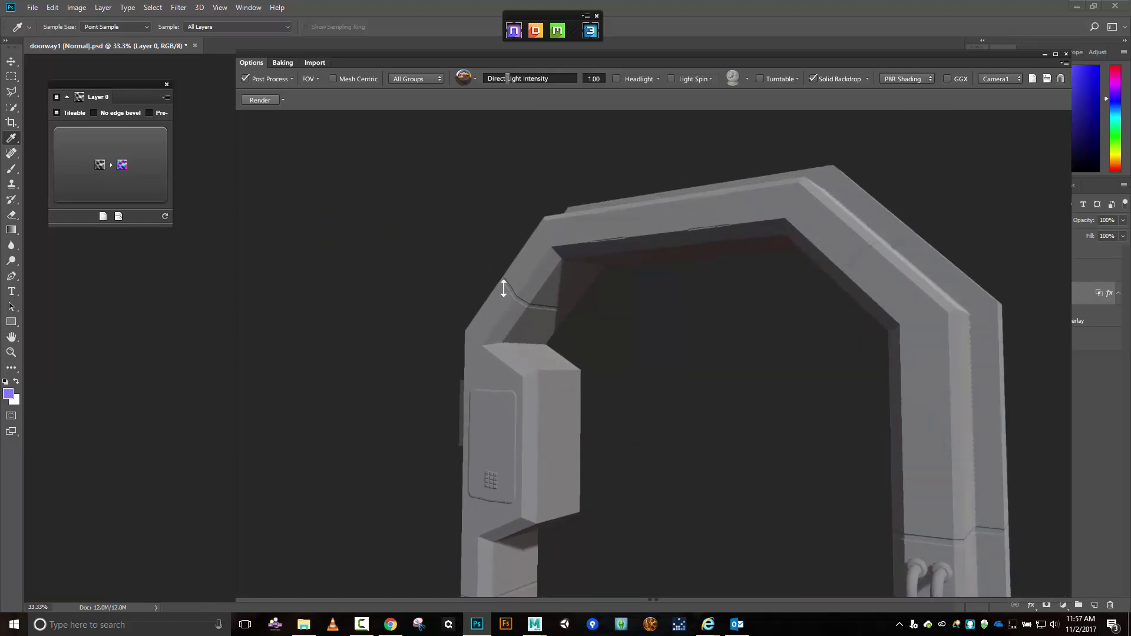
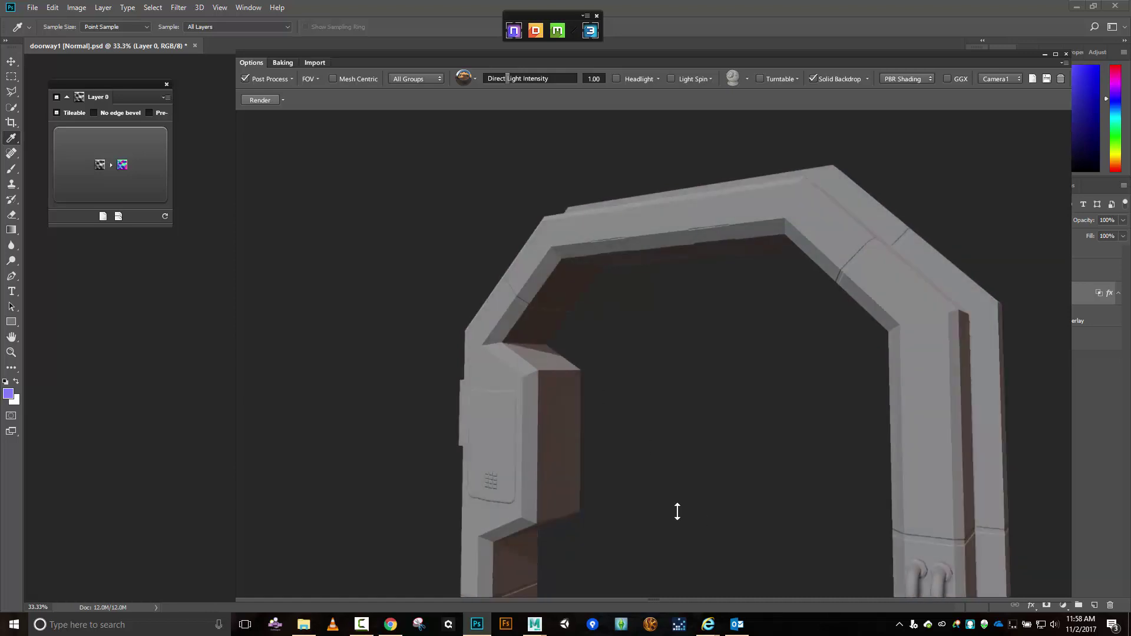
drag(677, 511, 778, 171)
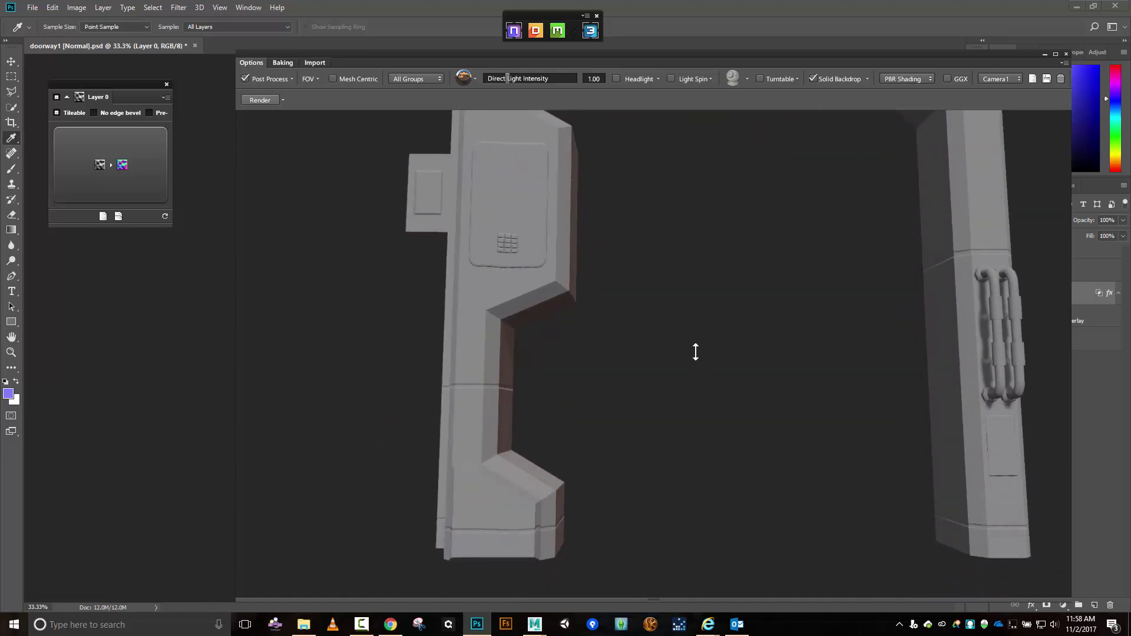
drag(695, 352, 652, 203)
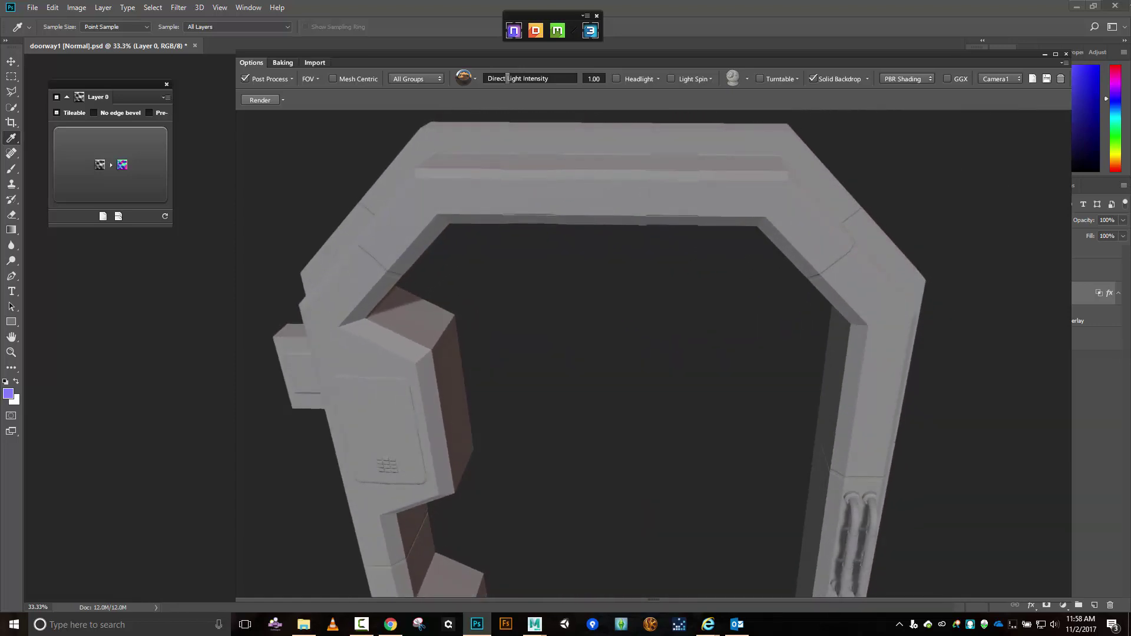
- Close the 3D preview and the NDO layer window, and close doorway1 [Normal].psd without saving
click(1066, 54)
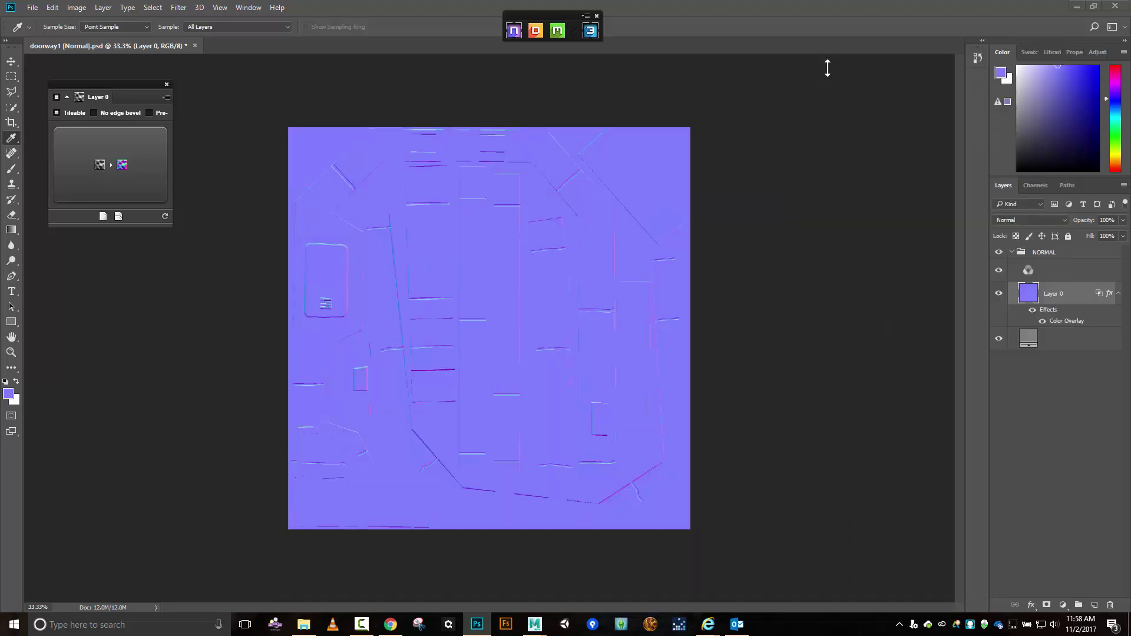
click(166, 85)
click(195, 45)
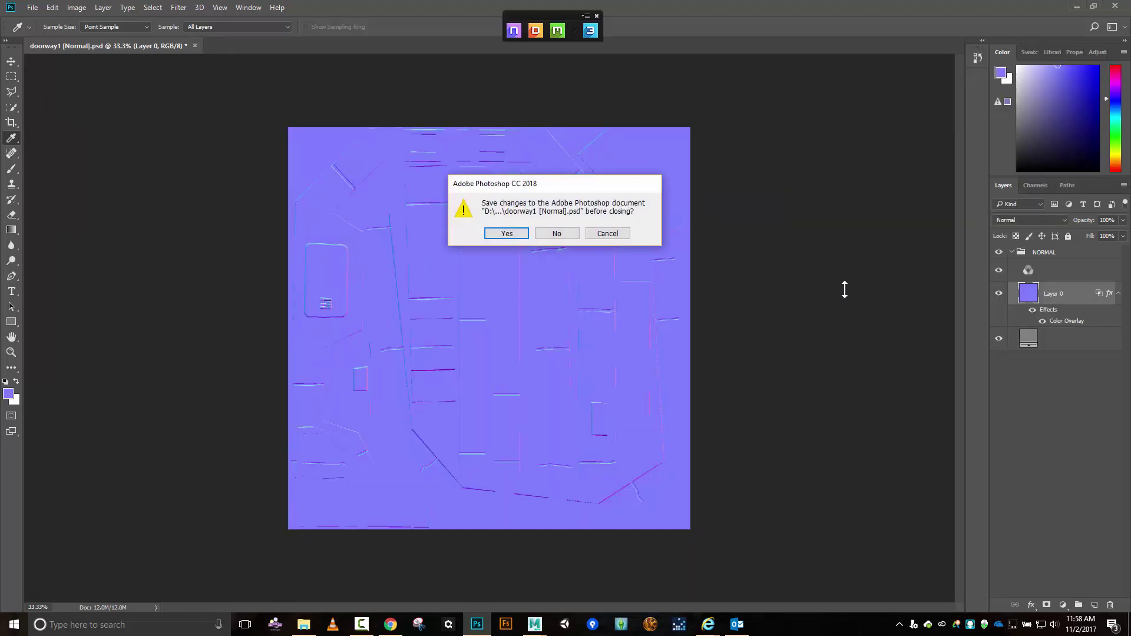
click(557, 233)
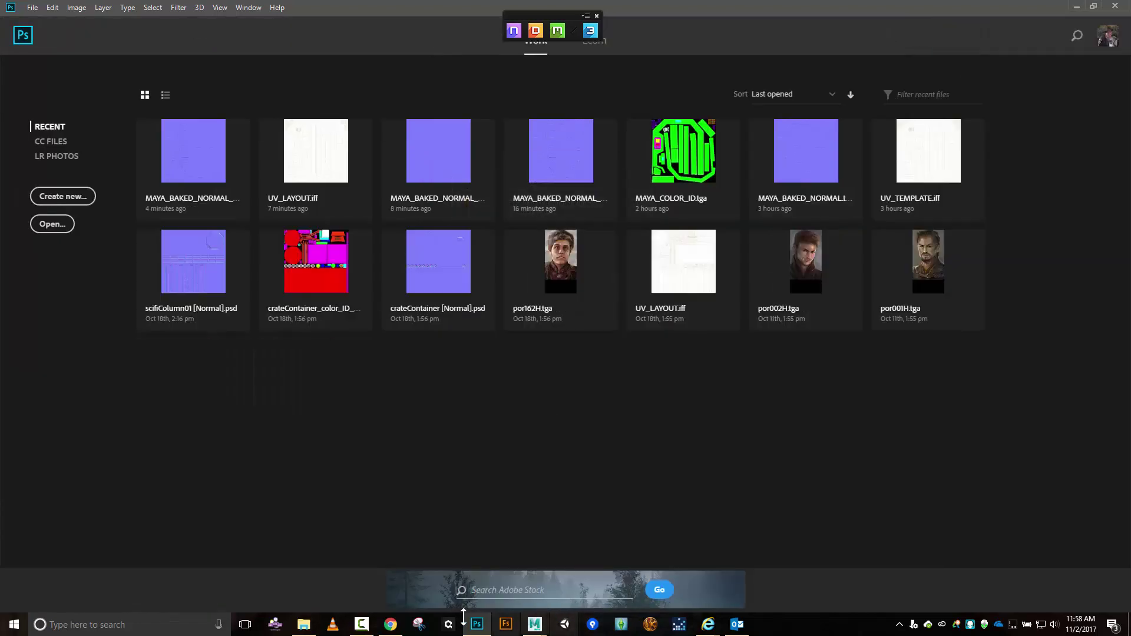
- Delete the Targa files MAYA_BAKED_NORMAL_02, MAYA_BAKED_NORMAL_01 and MAYA_BAKED_NORMAL_Tweaked from the Baked Maps folder in File Explorer
click(304, 626)
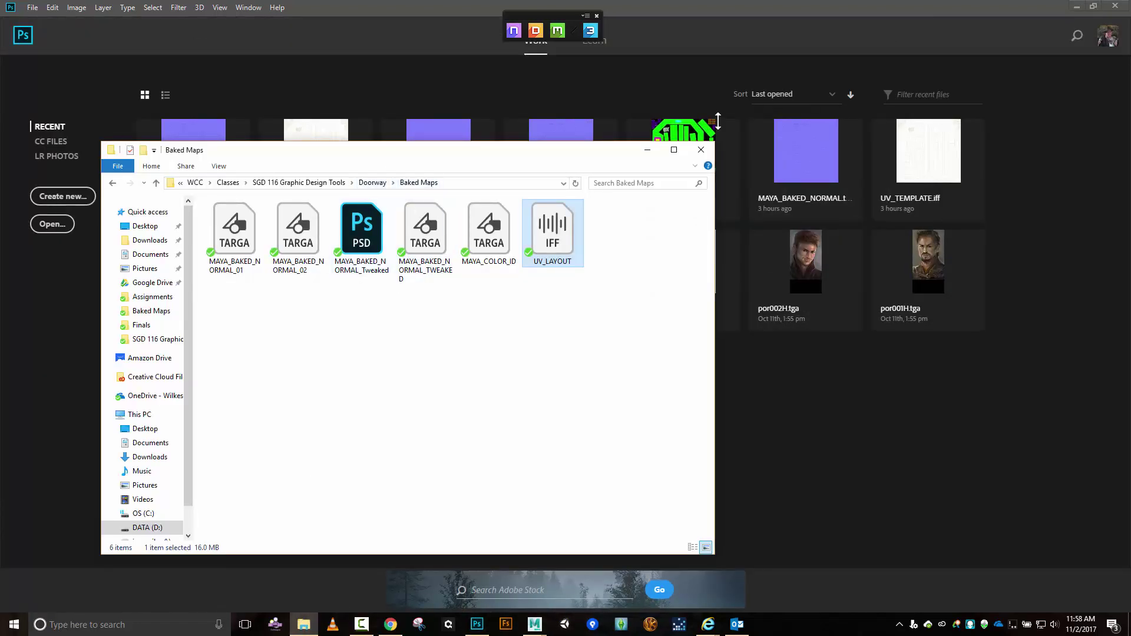
drag(460, 150, 748, 103)
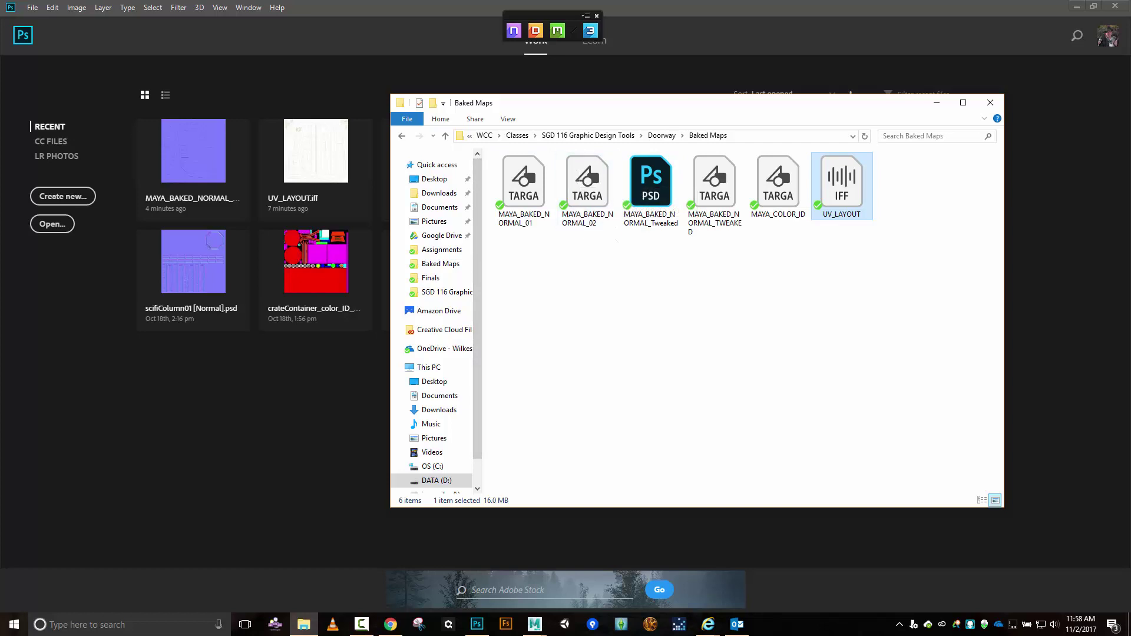
click(606, 175)
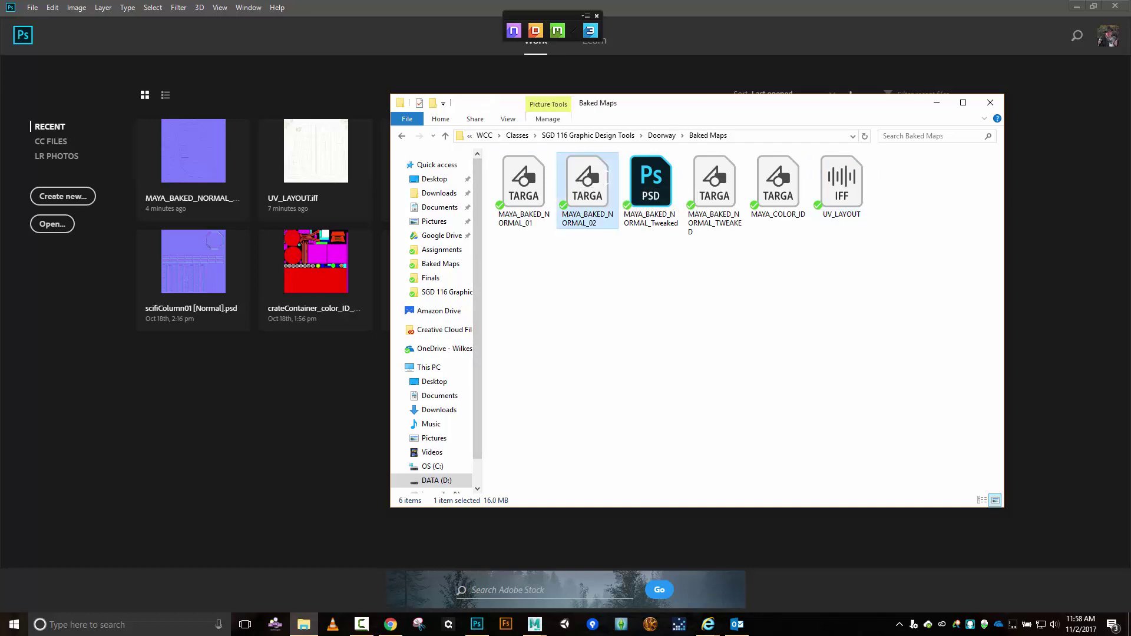
key(Delete)
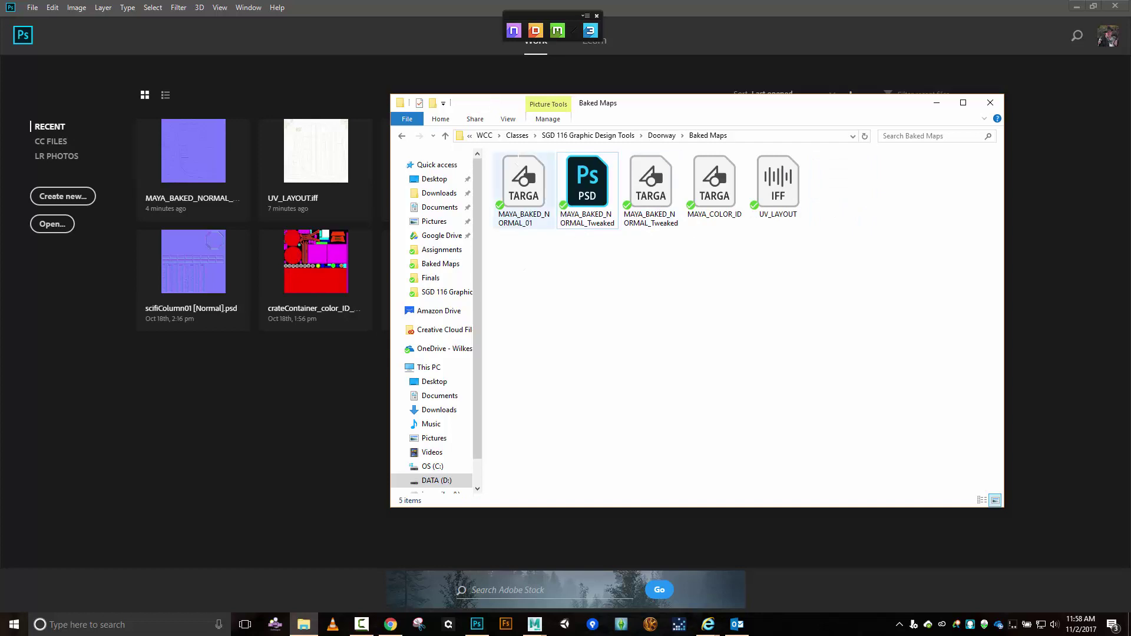
click(508, 224)
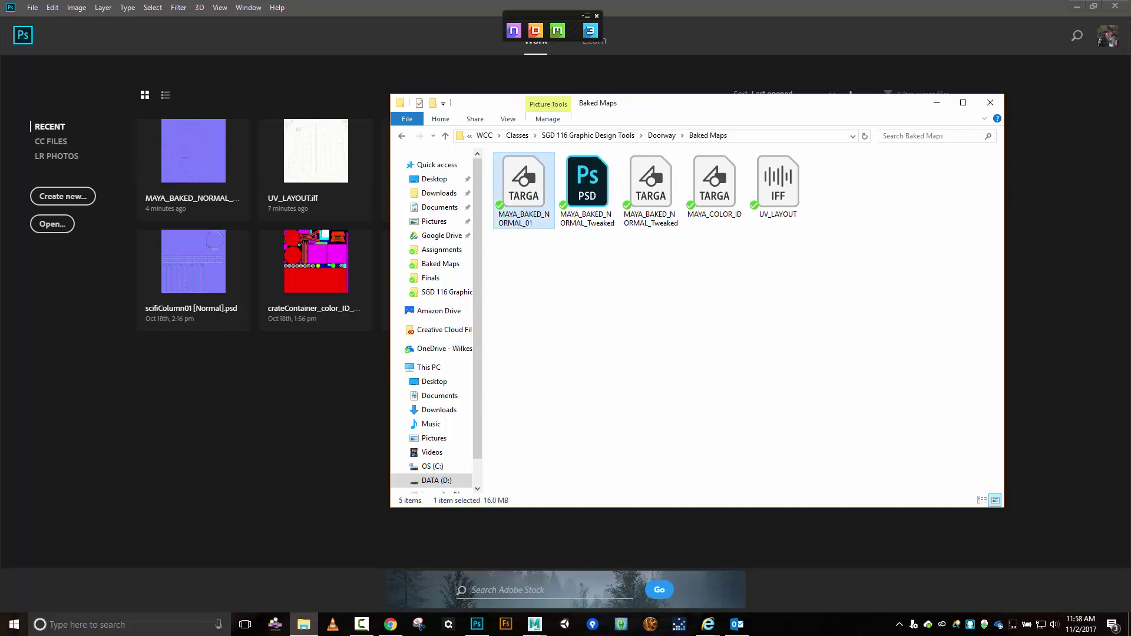
key(Delete)
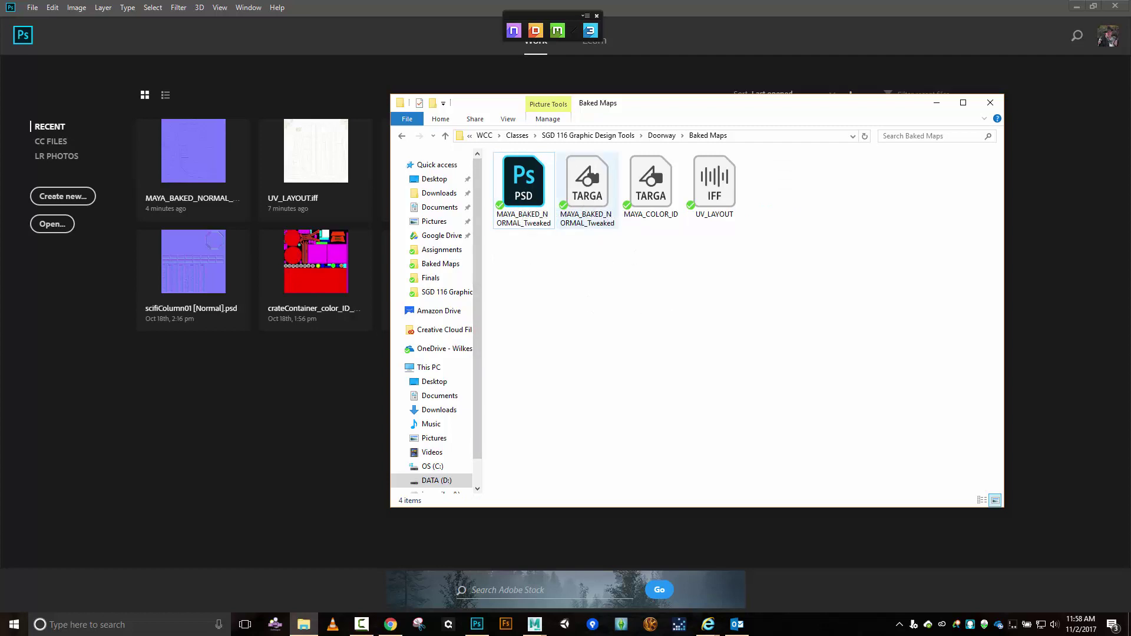
click(587, 192)
key(Delete)
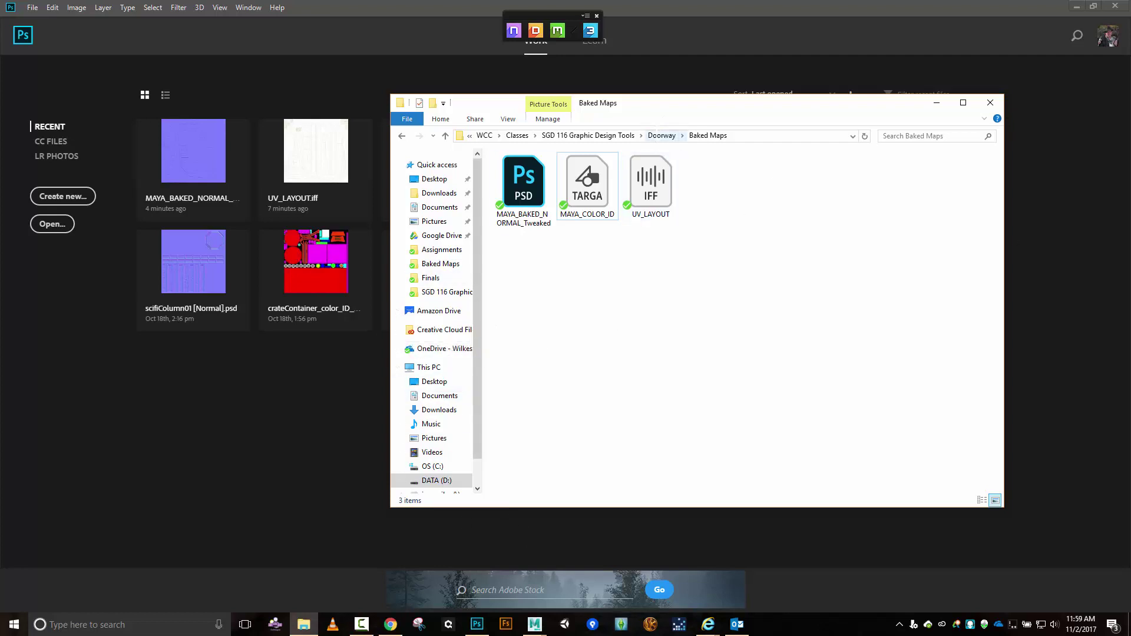
- Delete everything in the Doorway project's NDO folder and return to the Doorway folder
click(662, 135)
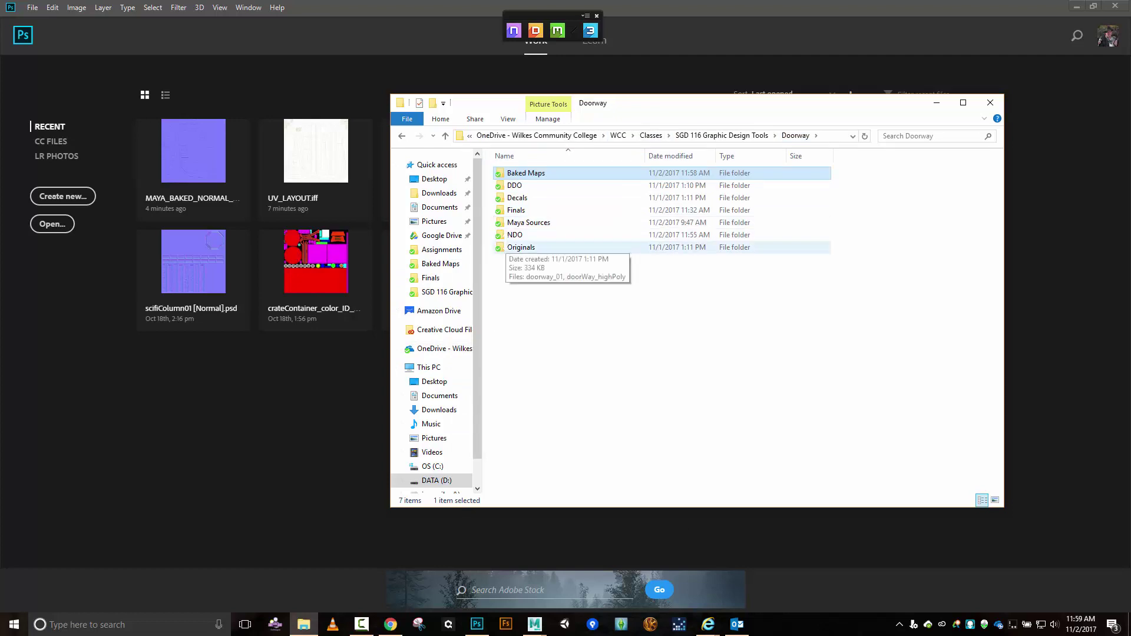
double_click(515, 235)
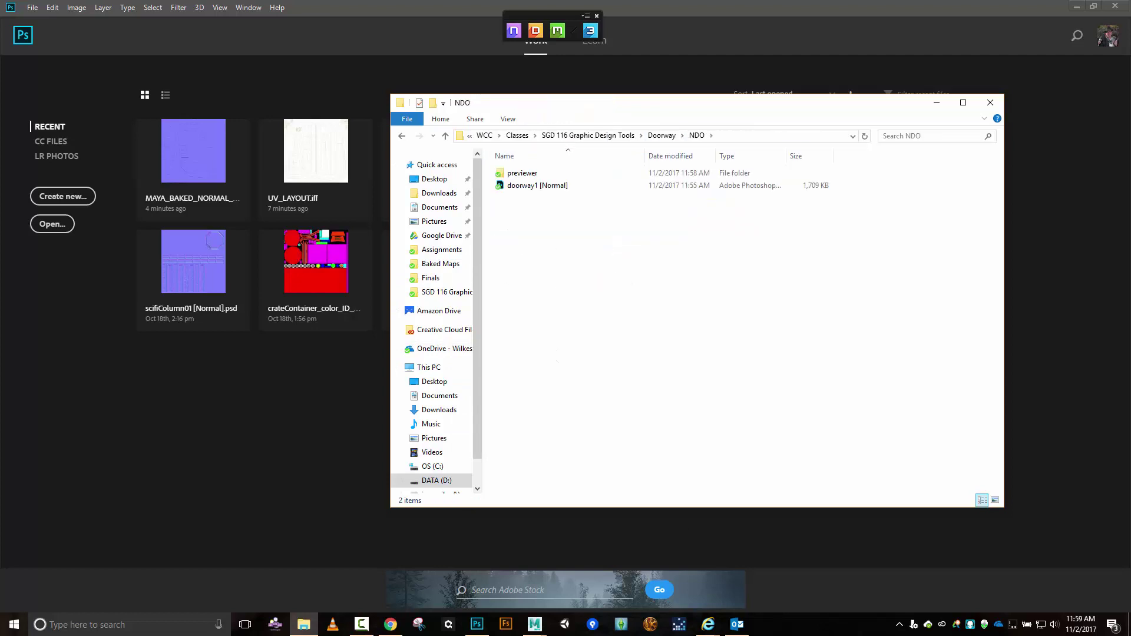
key(ctrl+a)
key(Delete)
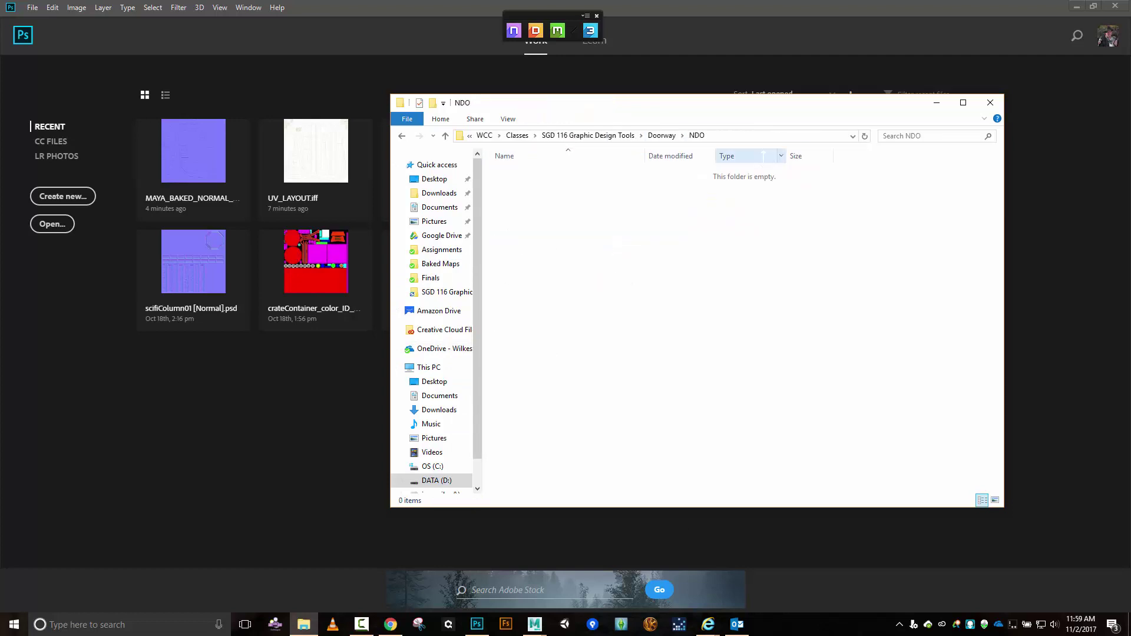
click(660, 136)
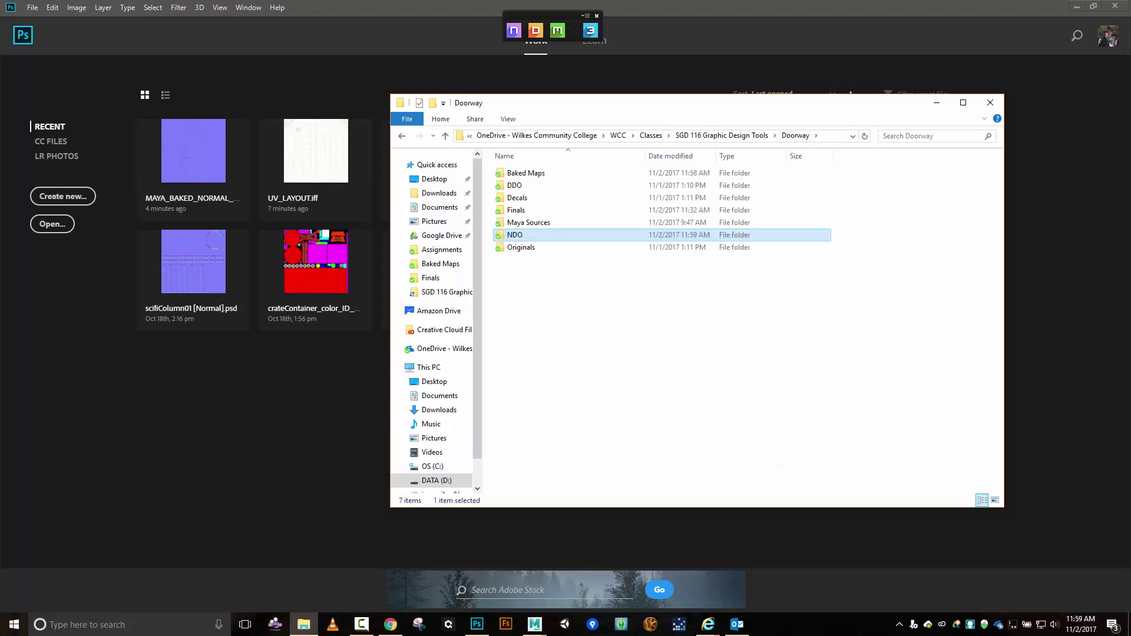
- Switch to Maya and unhide the low-poly doorway1 object
mouse_move(526, 615)
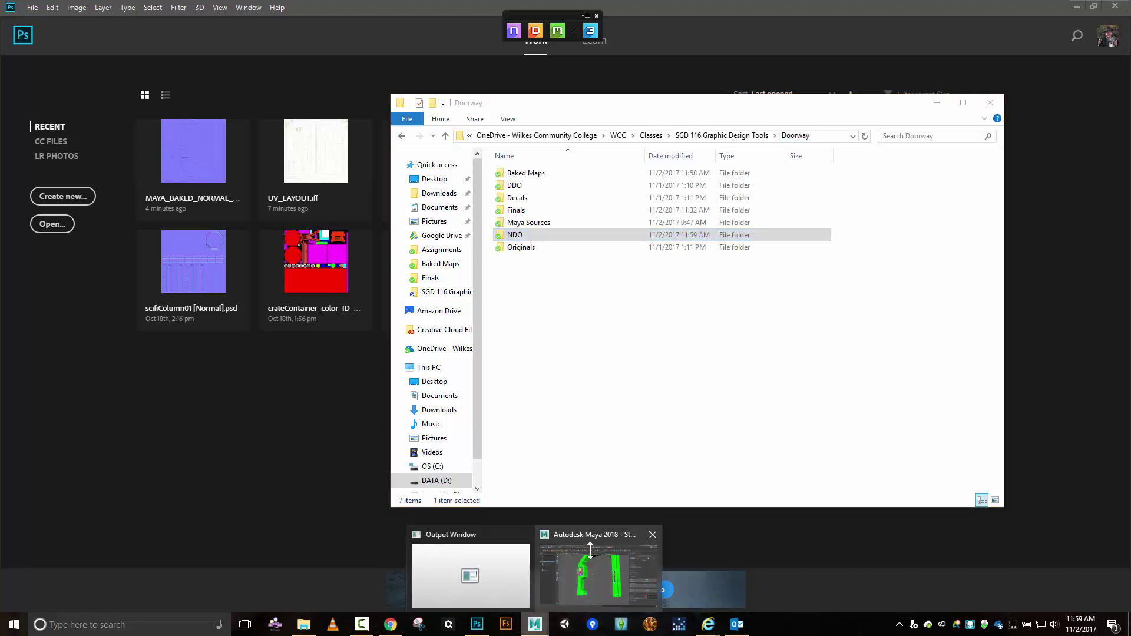
click(589, 548)
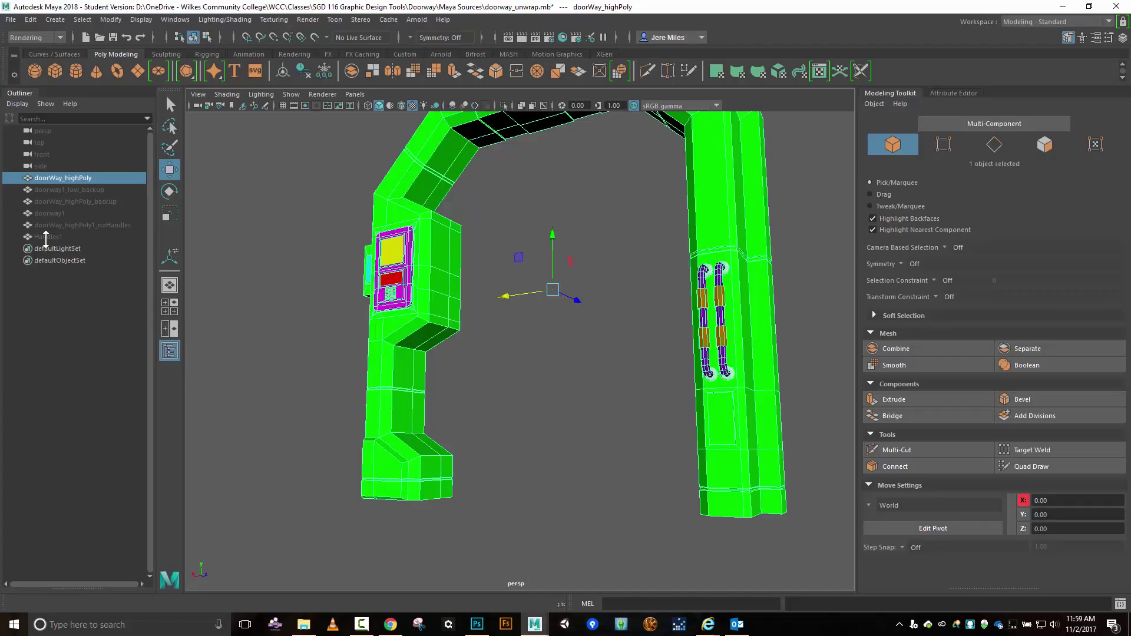
click(46, 237)
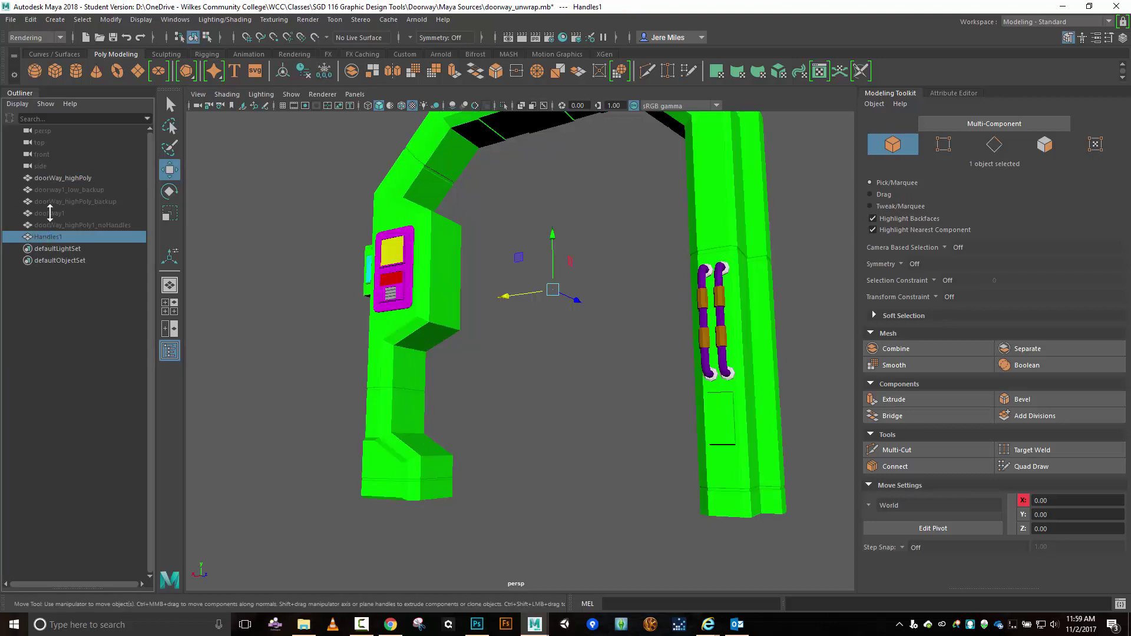
click(50, 214)
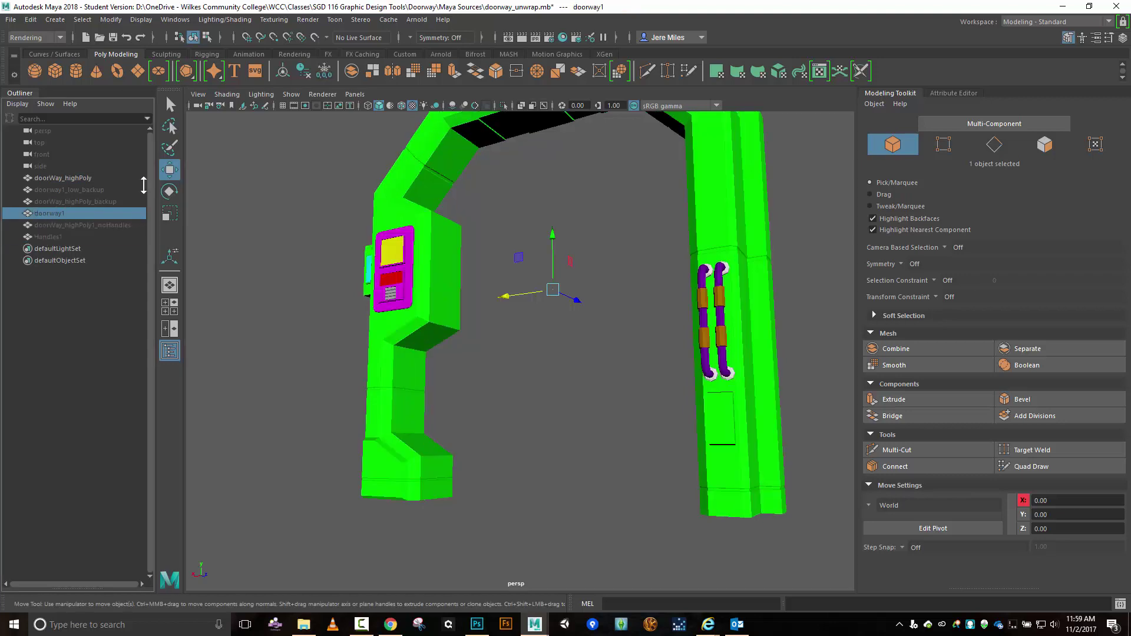
key(h)
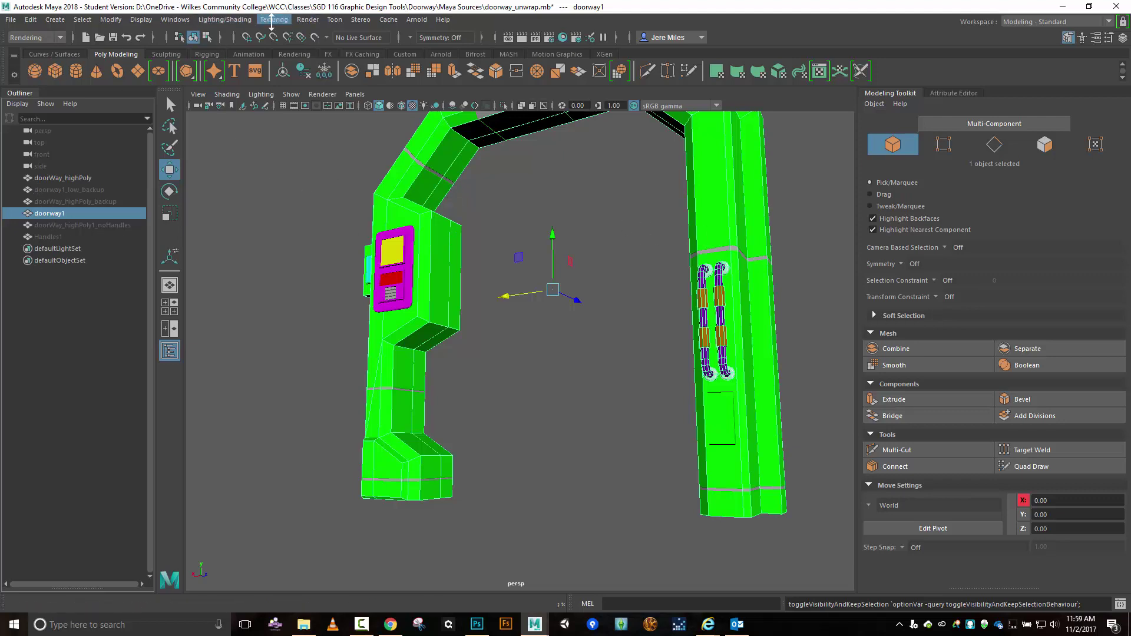
- Open Transfer Maps, reset the target meshes to doorway1 and add doorWay_highPoly as the source mesh
click(225, 19)
click(238, 106)
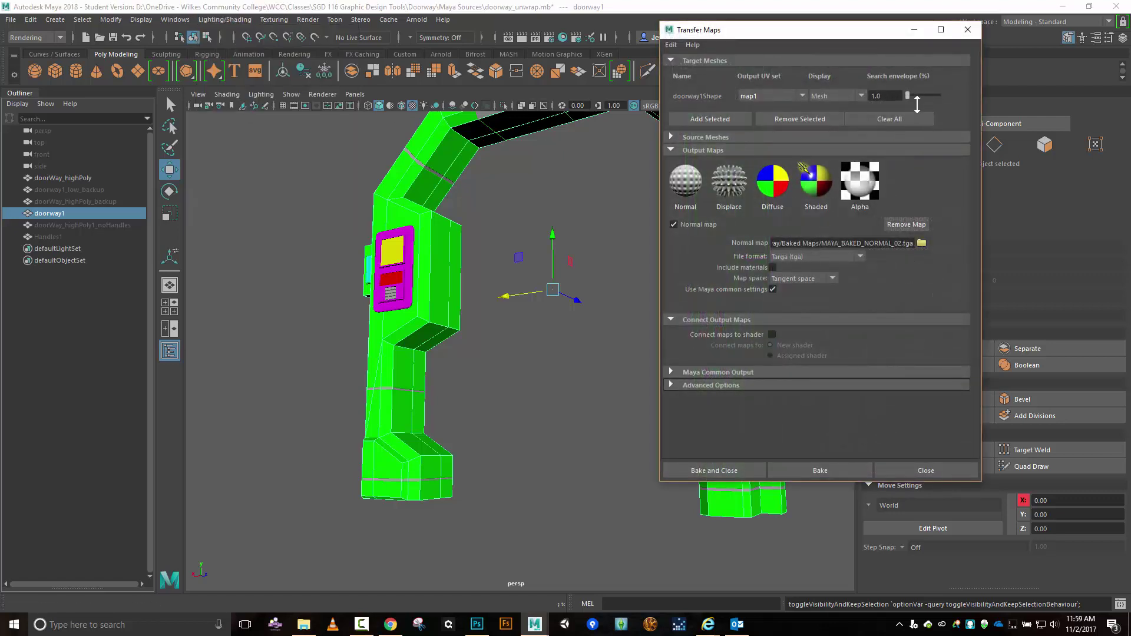
click(890, 119)
click(675, 122)
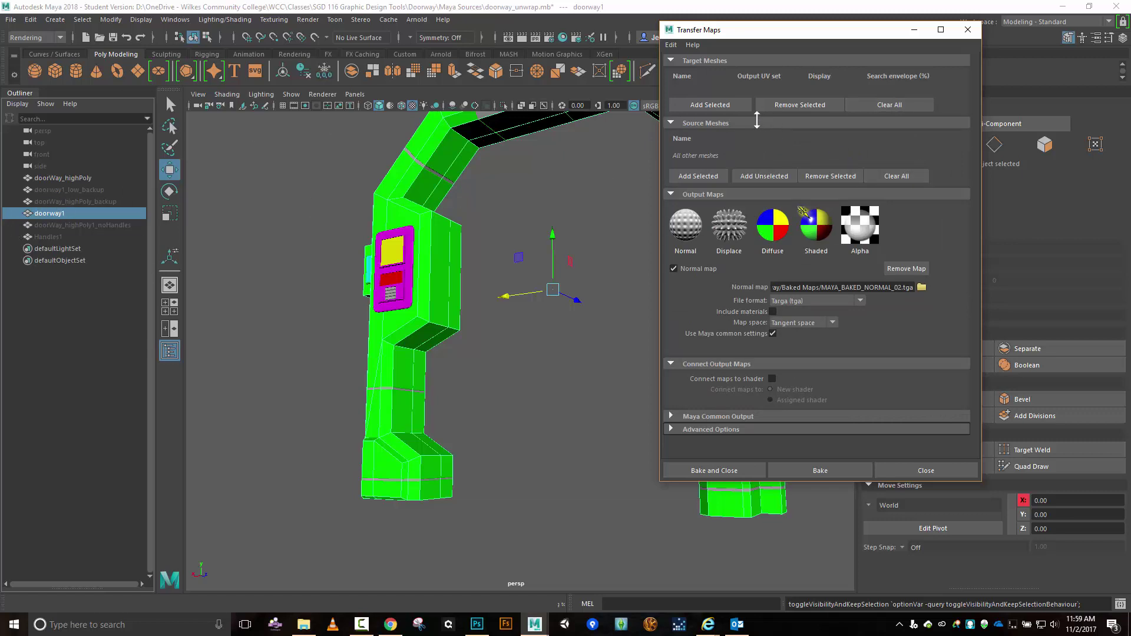
click(710, 105)
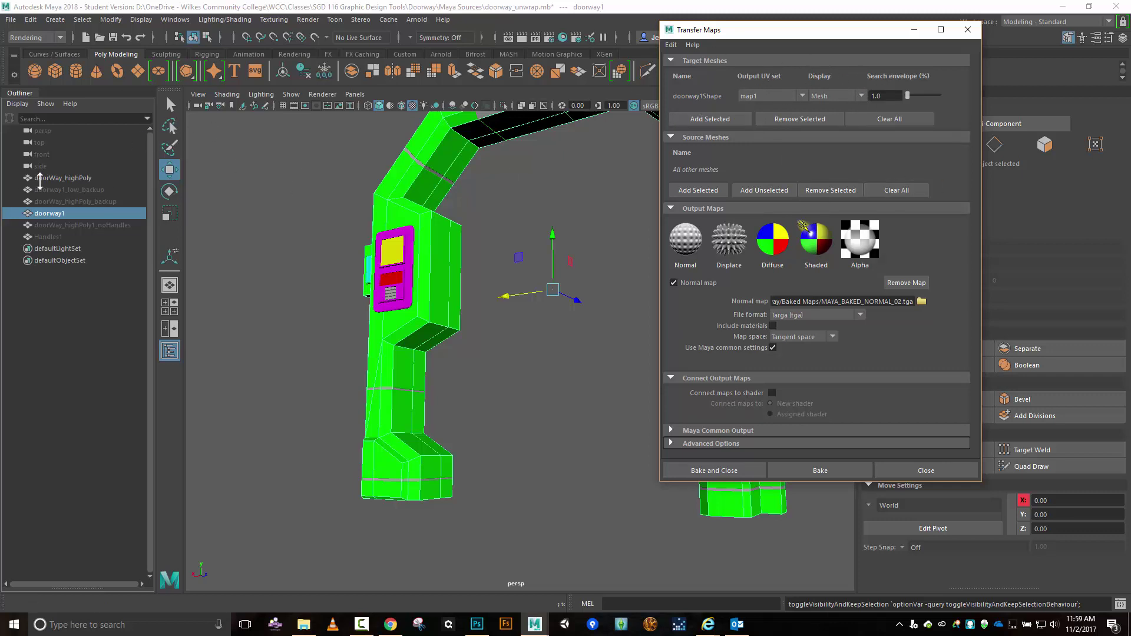
click(40, 181)
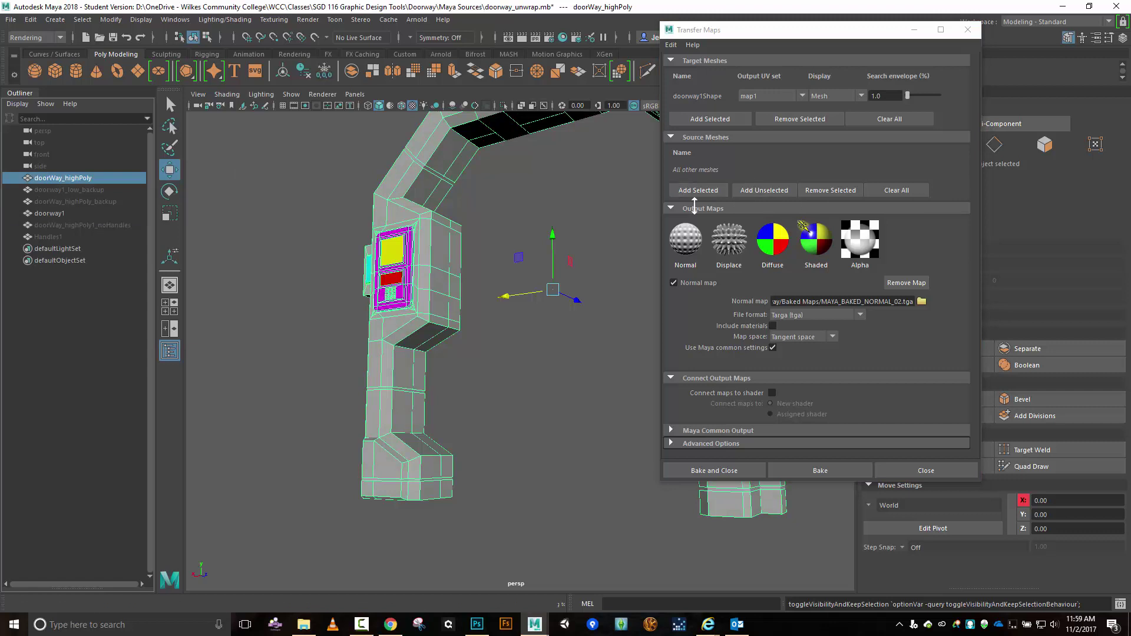
click(698, 190)
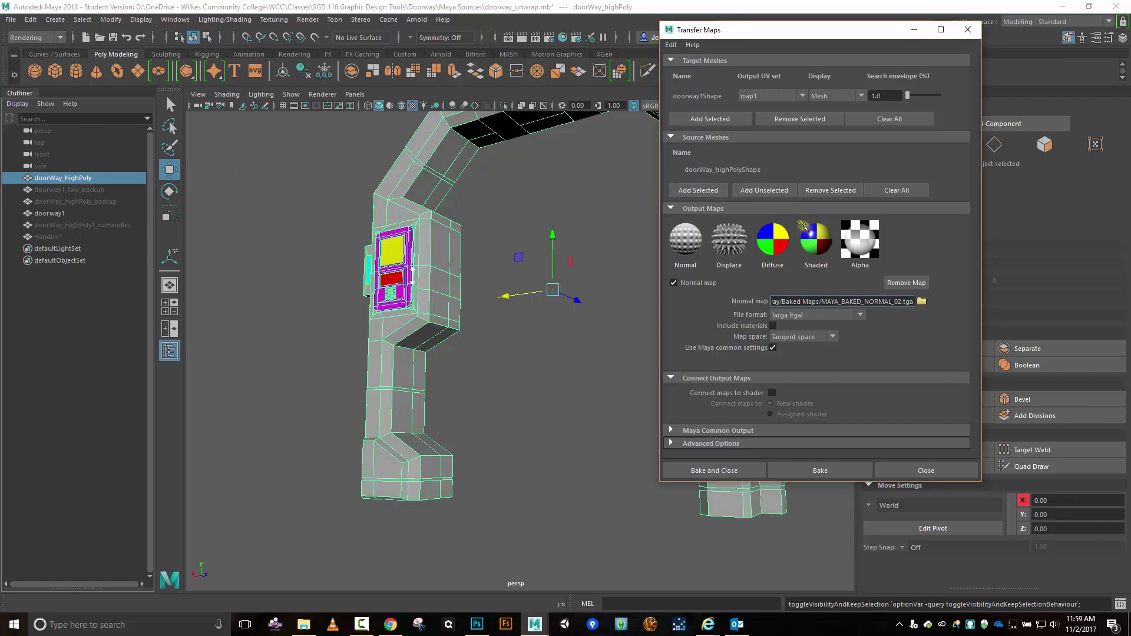
- Set the sampling quality to Medium (4x4) in Maya Common Output and bake the normal map
drag(610, 238, 442, 238)
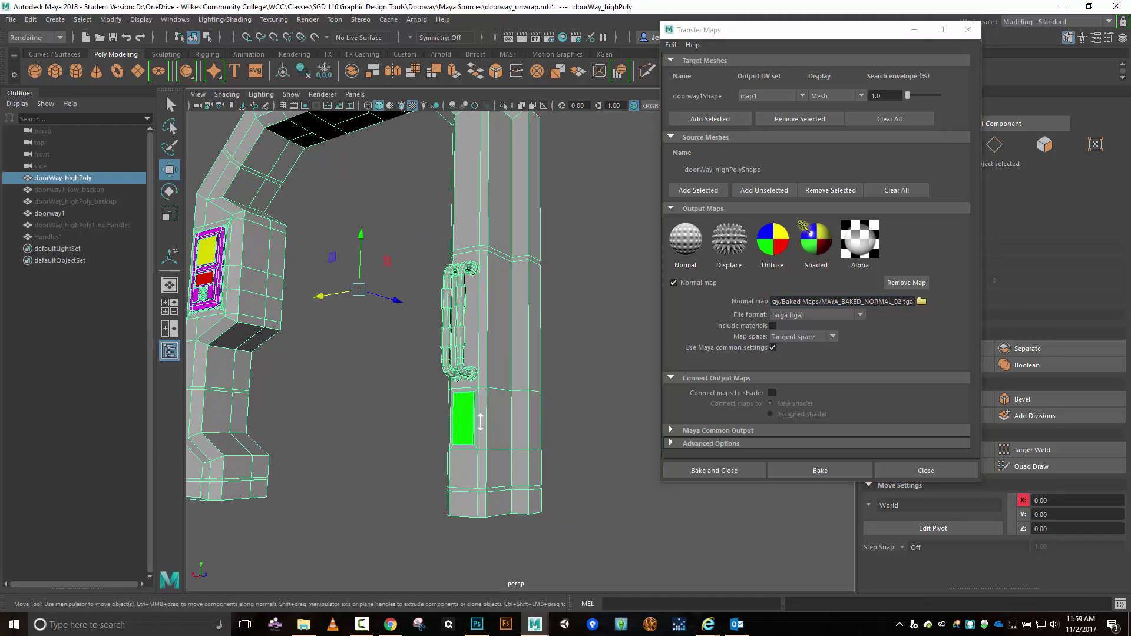
drag(390, 400, 507, 417)
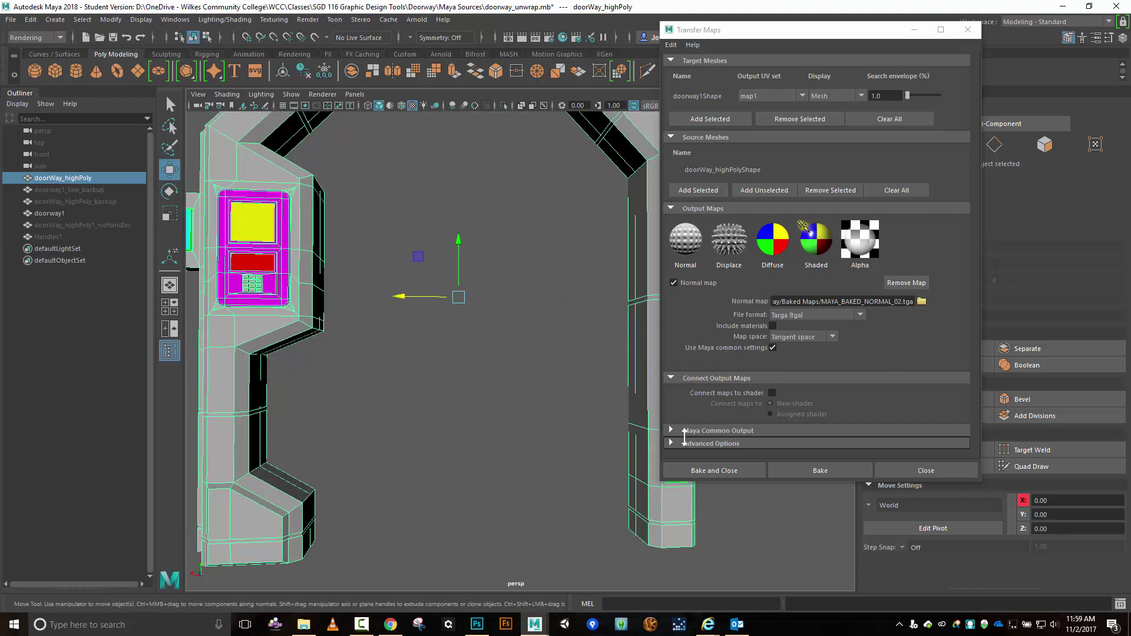
click(684, 432)
scroll(766, 353, down, 5)
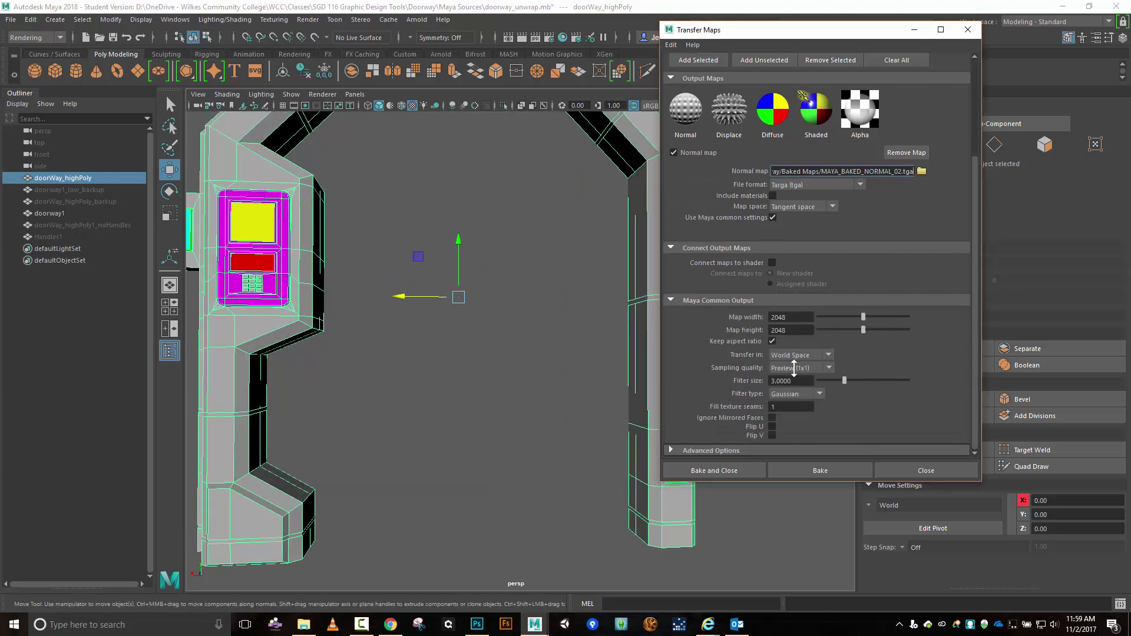
click(833, 368)
click(813, 408)
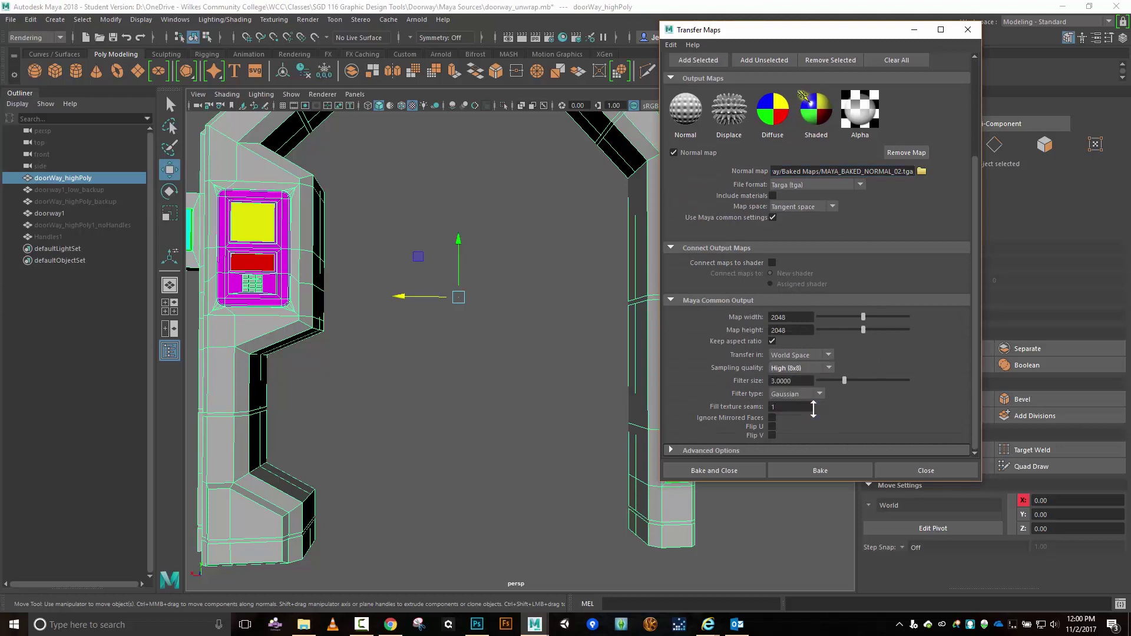
click(833, 366)
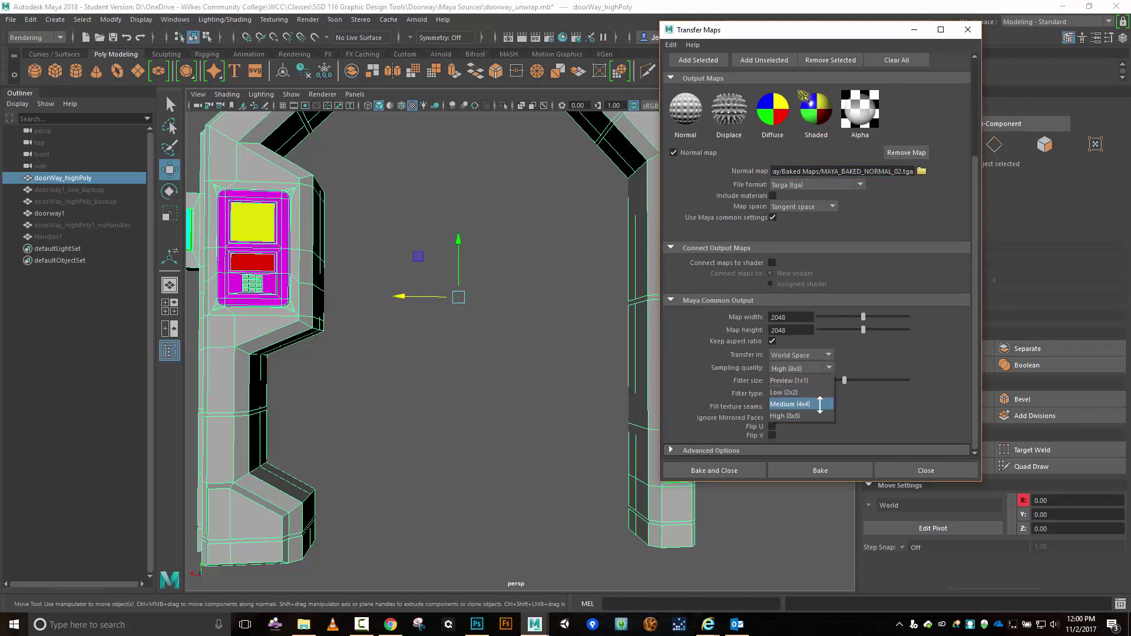
click(820, 405)
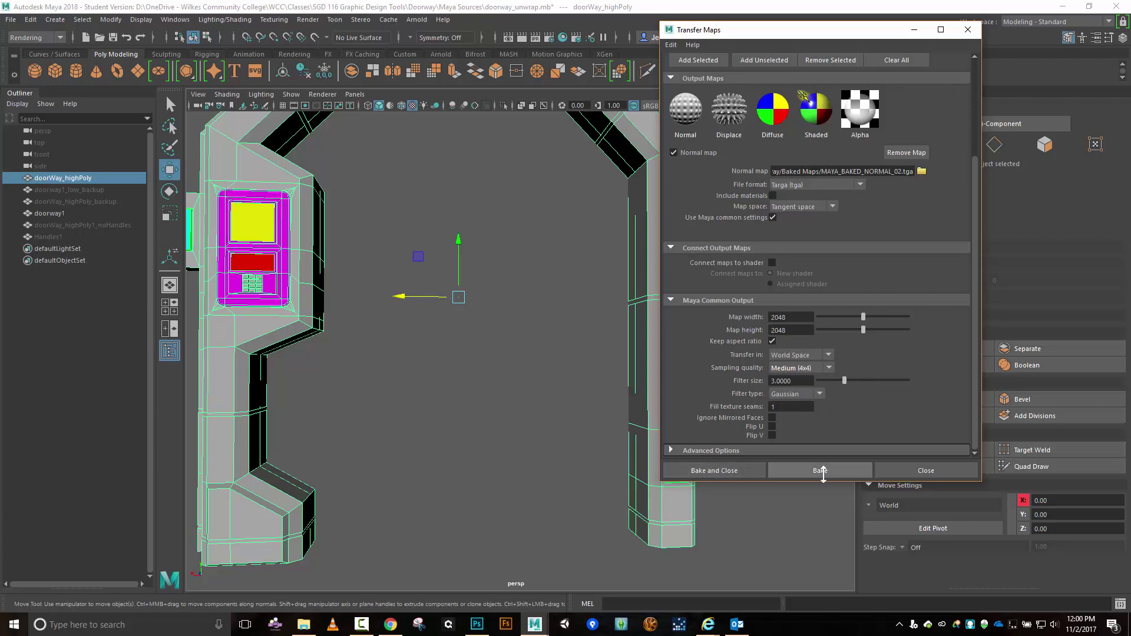
click(825, 472)
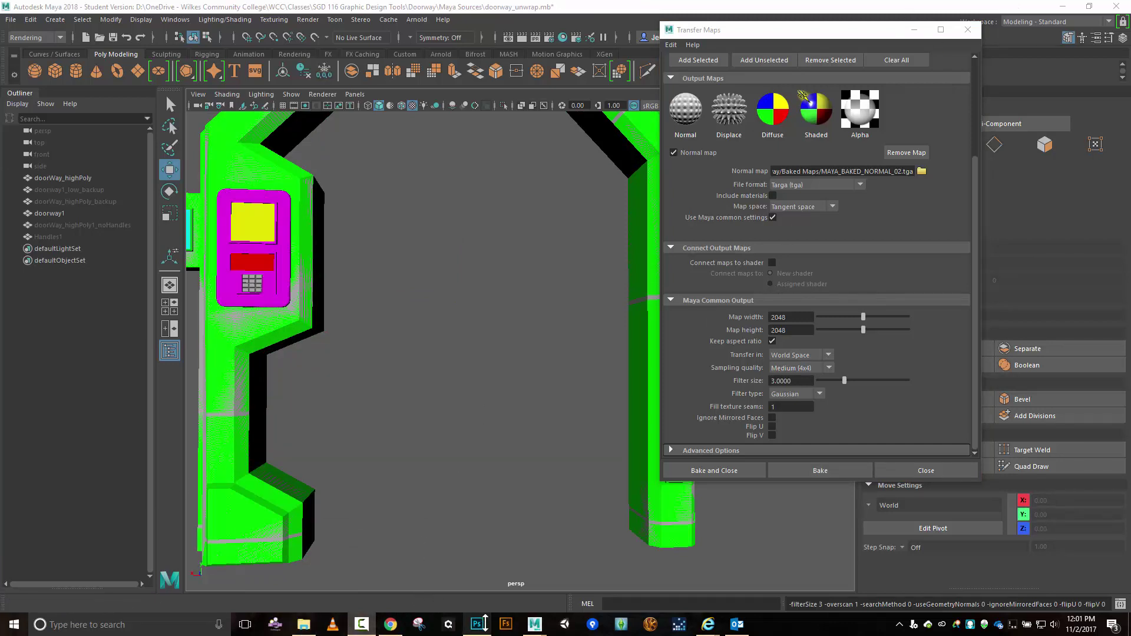
- Switch to Photoshop and open MAYA_BAKED_NORMAL_Tweaked.psd from the Baked Maps folder
click(476, 625)
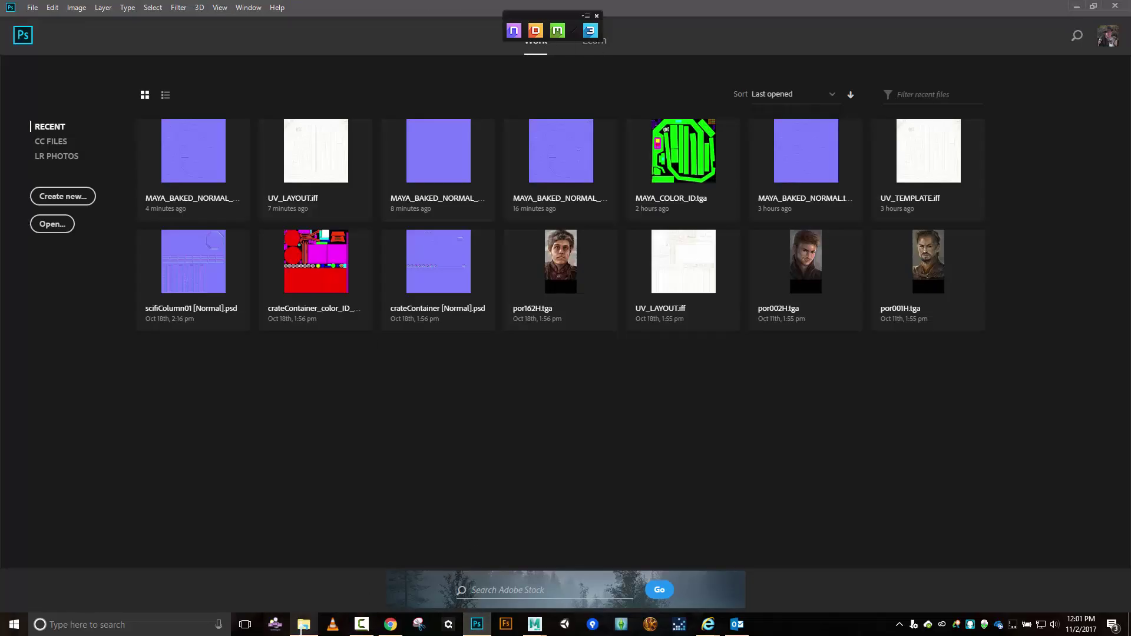
click(304, 625)
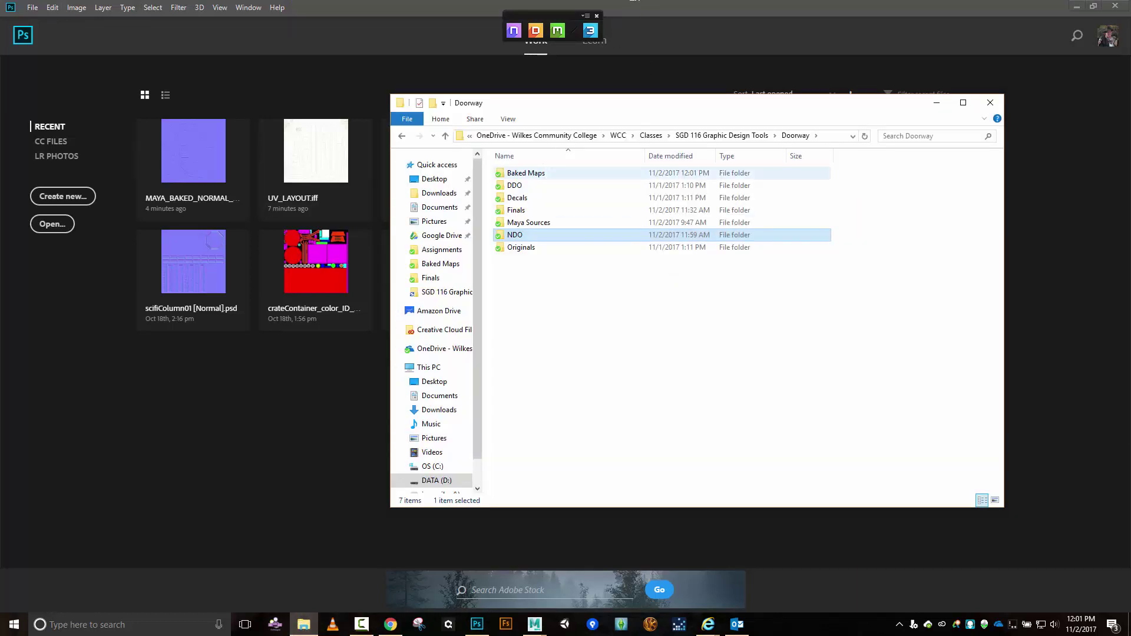
double_click(526, 173)
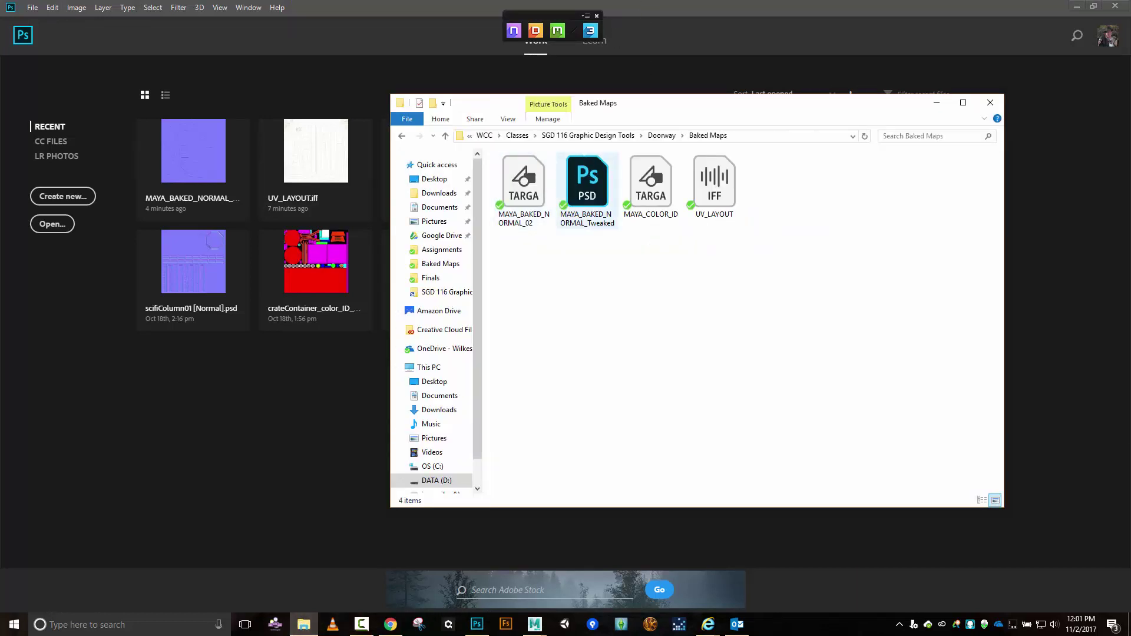
drag(587, 180, 240, 202)
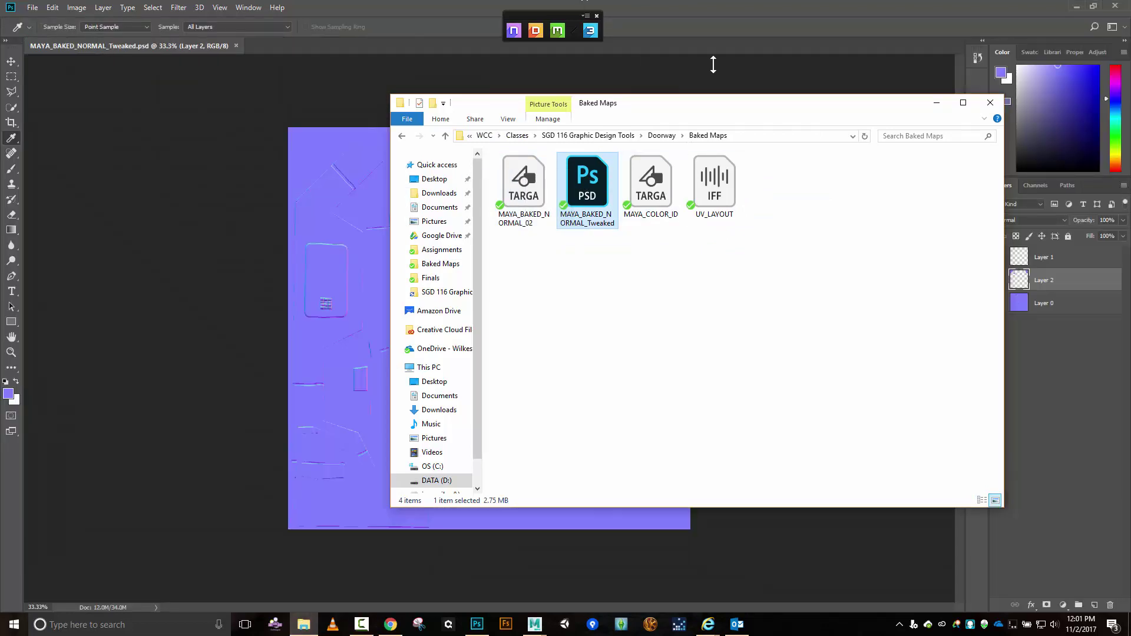
- Rename the MAYA_BAKED_NORMAL_02 Targa file in the Baked Maps folder to MAYA_BAKED_NORMAL
drag(707, 103, 721, 281)
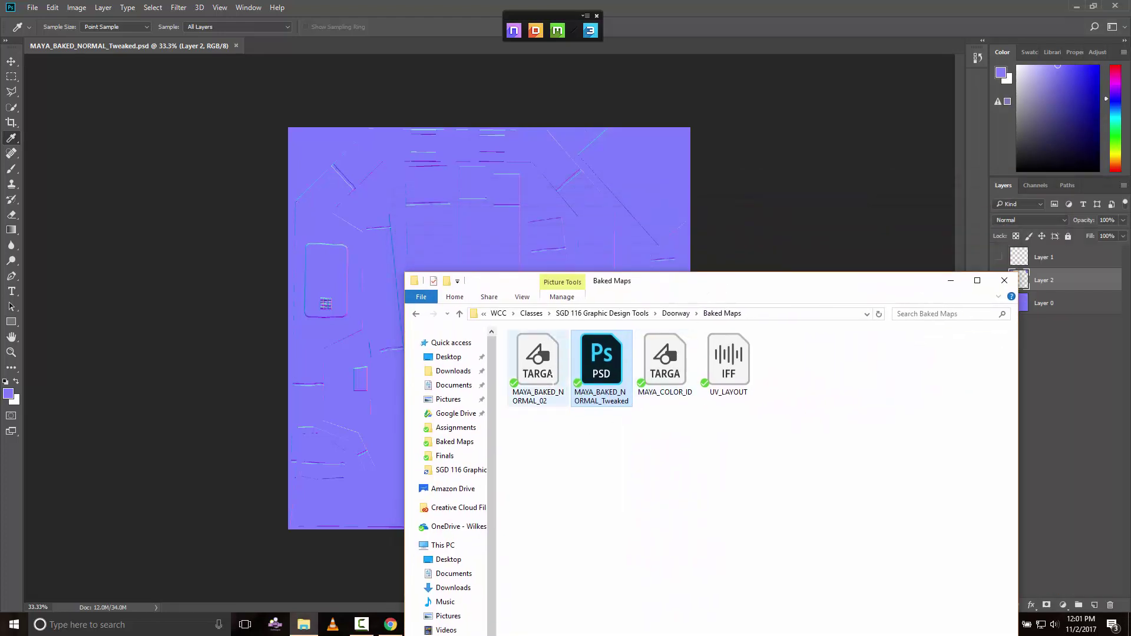
click(538, 366)
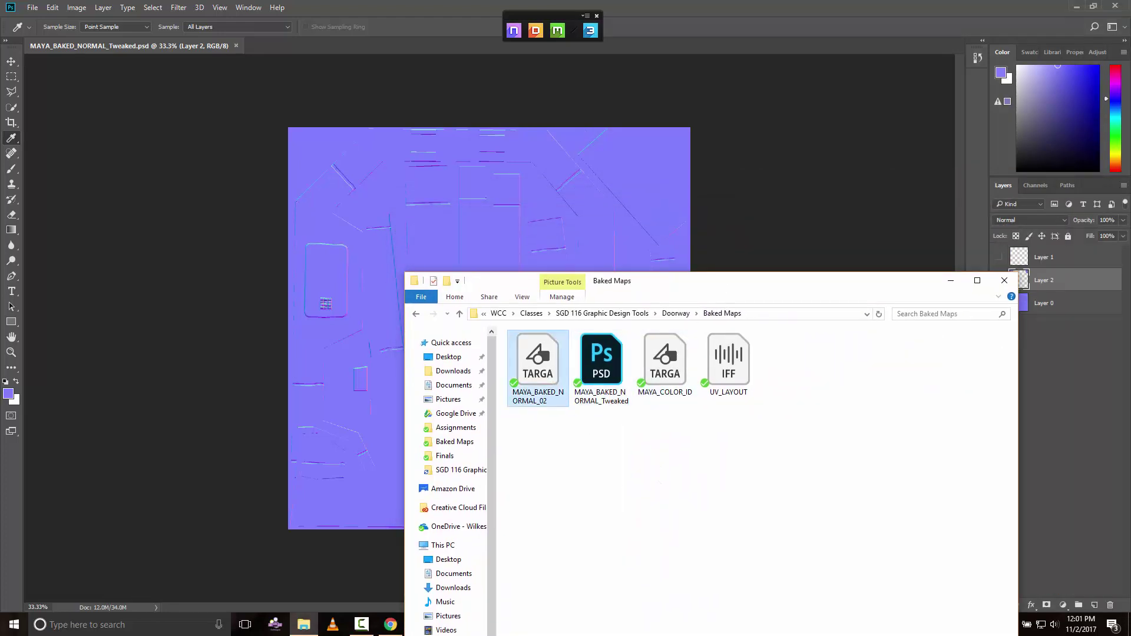
key(F2)
key(End)
key(BackSpace)
key(BackSpace)
key(BackSpace)
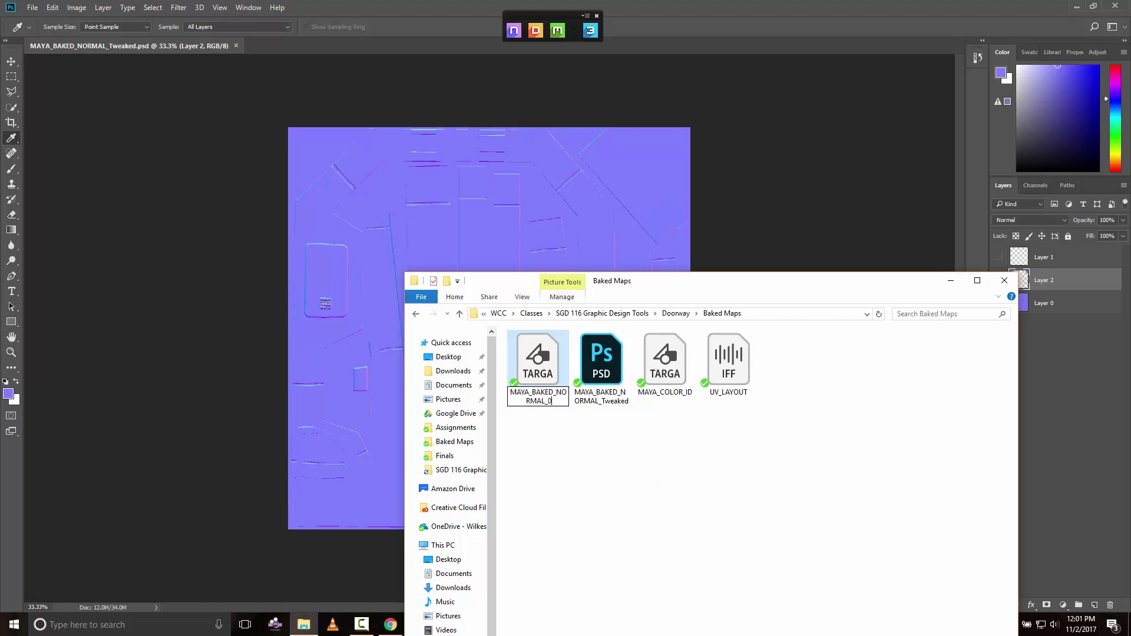
key(Return)
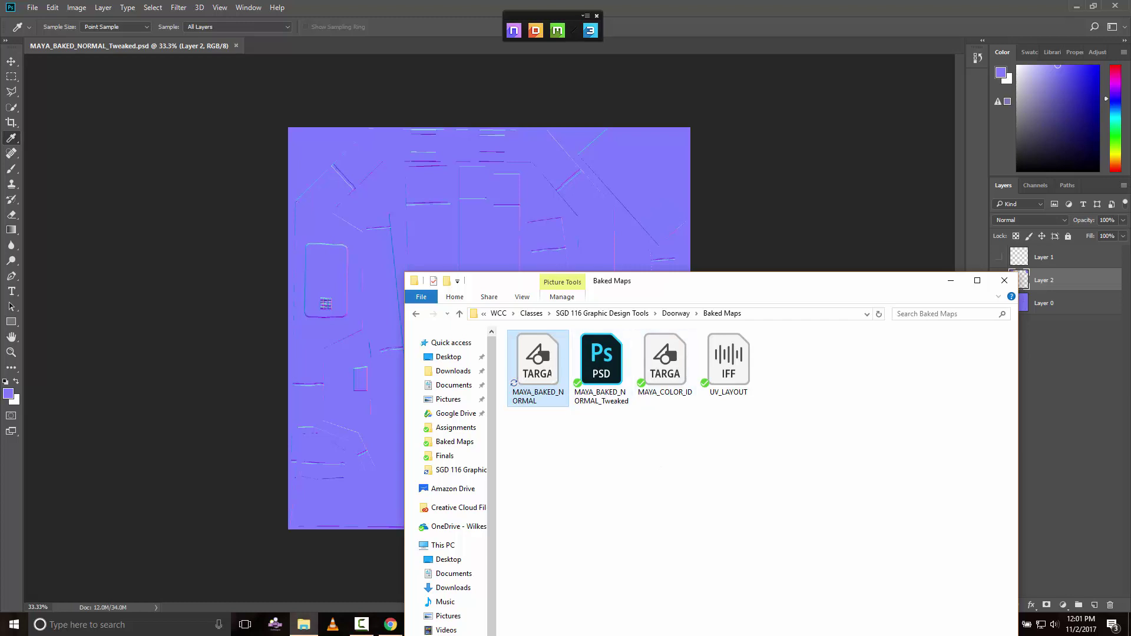
- Place the MAYA_BAKED_NORMAL Targa into the open PSD and align it with the canvas
drag(389, 45, 379, 313)
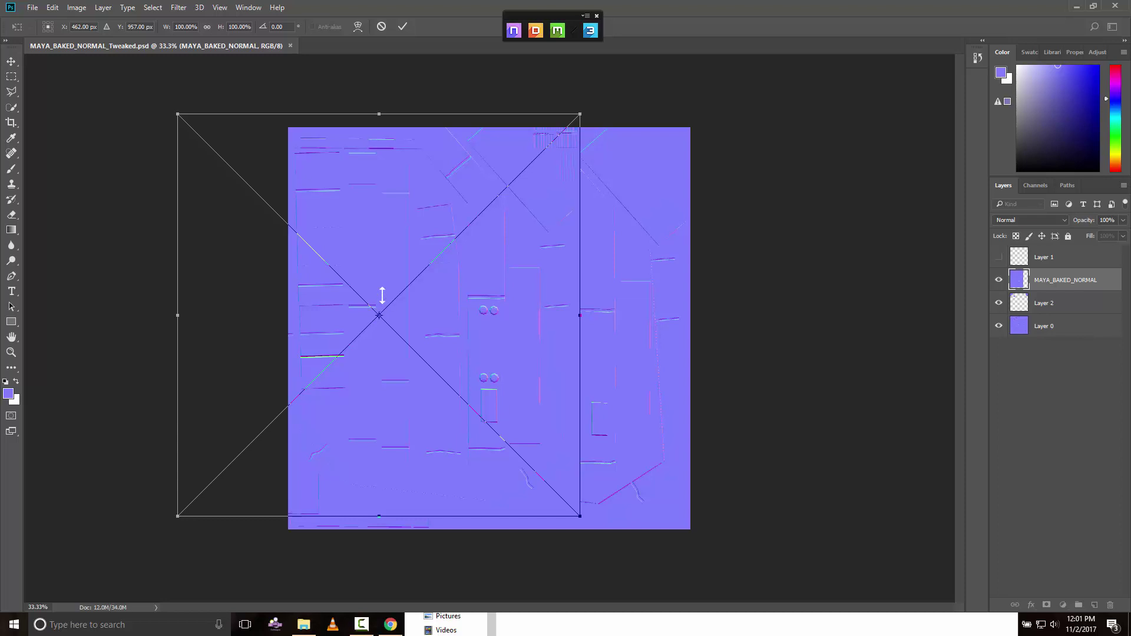
drag(382, 295, 496, 311)
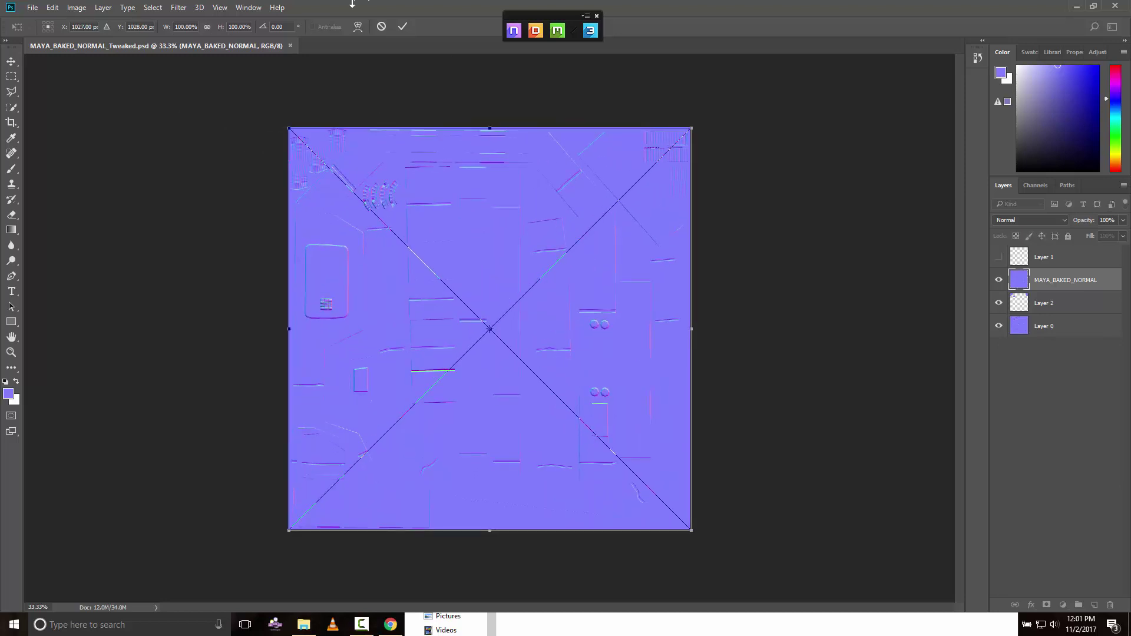
click(404, 27)
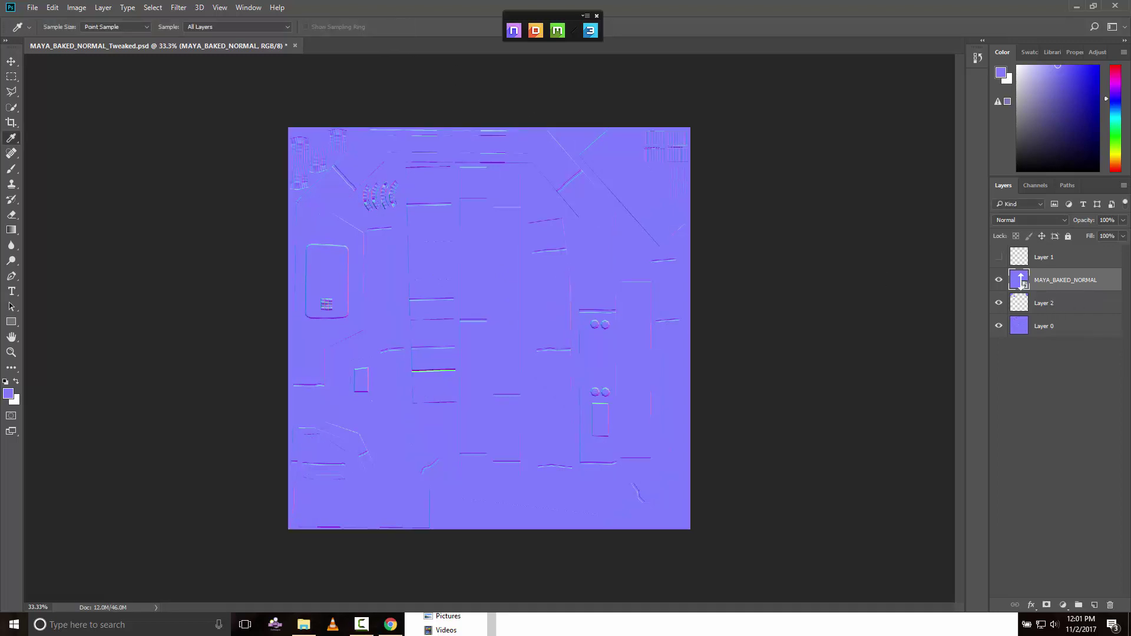
- Rasterize the placed MAYA_BAKED_NORMAL layer and hide Layer 0
right_click(1021, 281)
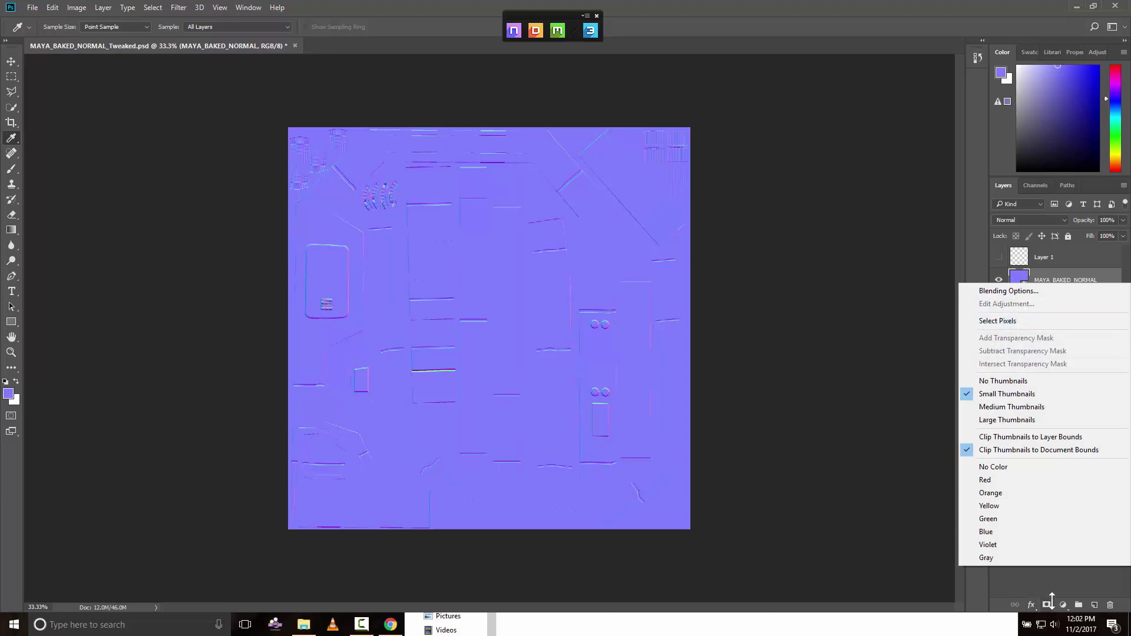
click(1061, 578)
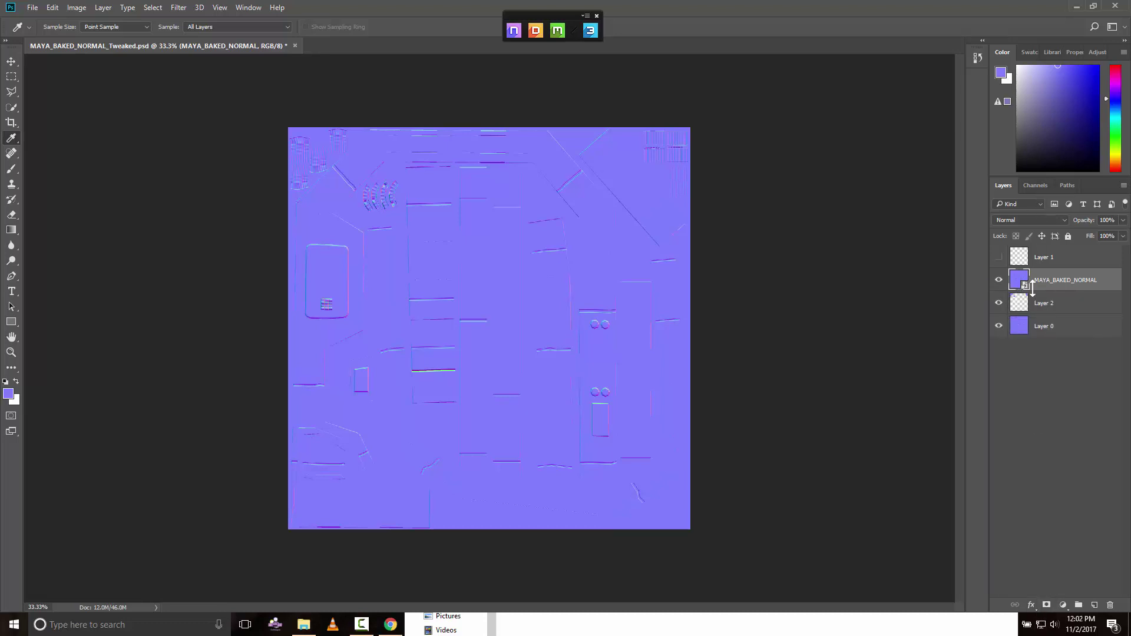
right_click(1061, 283)
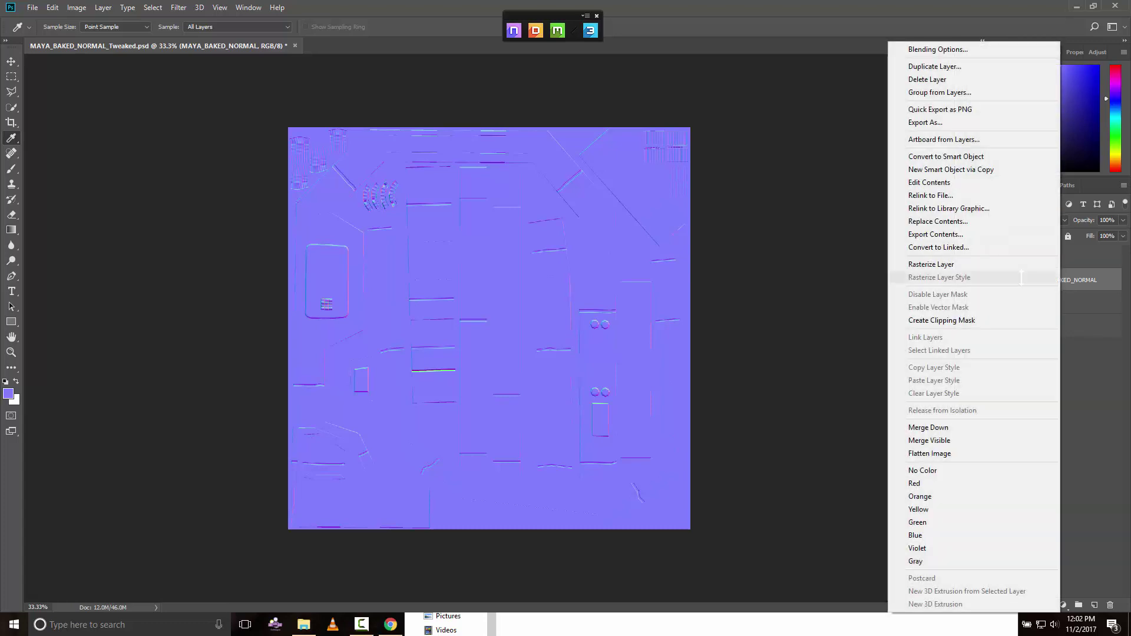
click(985, 264)
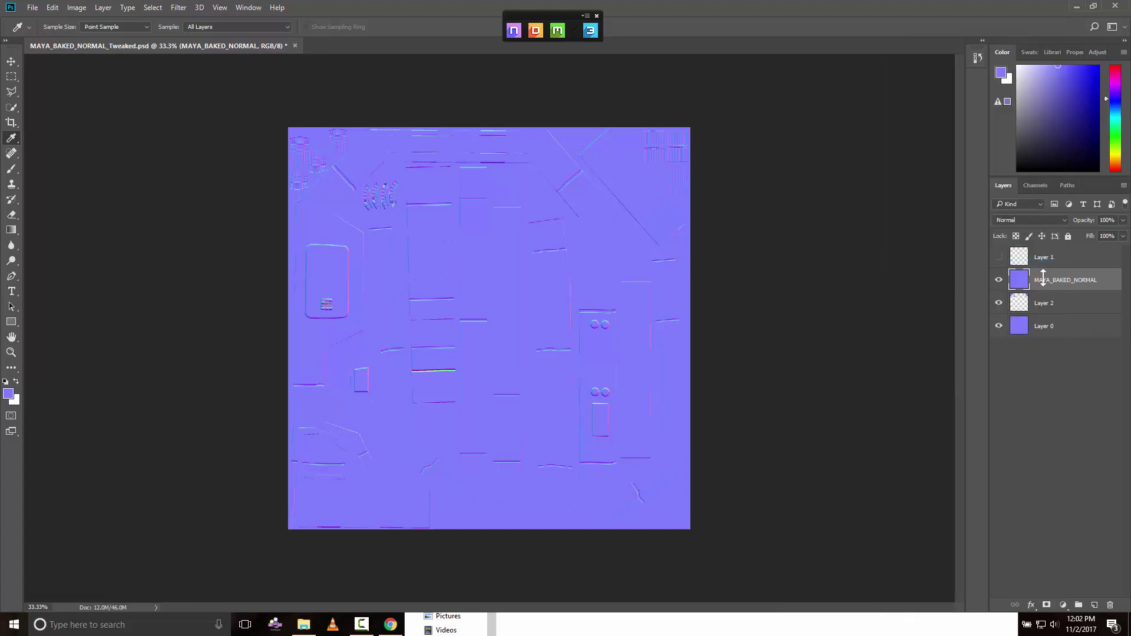
mouse_move(1047, 282)
mouse_down()
mouse_move(1049, 312)
mouse_move(1043, 262)
mouse_move(1046, 271)
mouse_up()
click(999, 324)
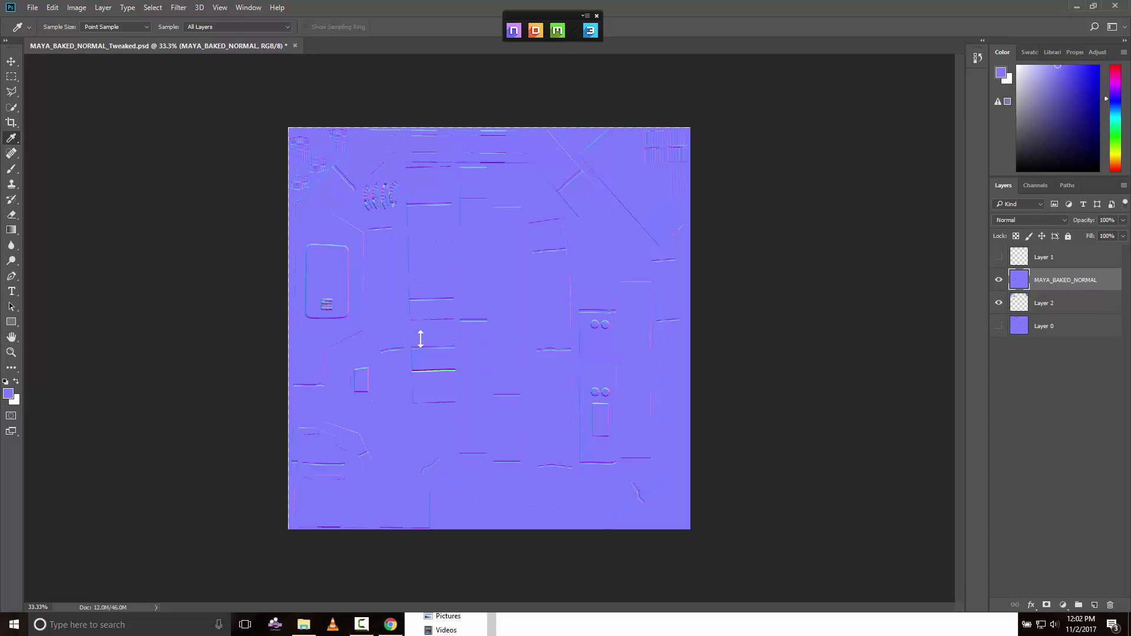
- Move Layer 2 above the MAYA_BAKED_NORMAL layer so its cleanup fills cover the new bake
key(ctrl+plus)
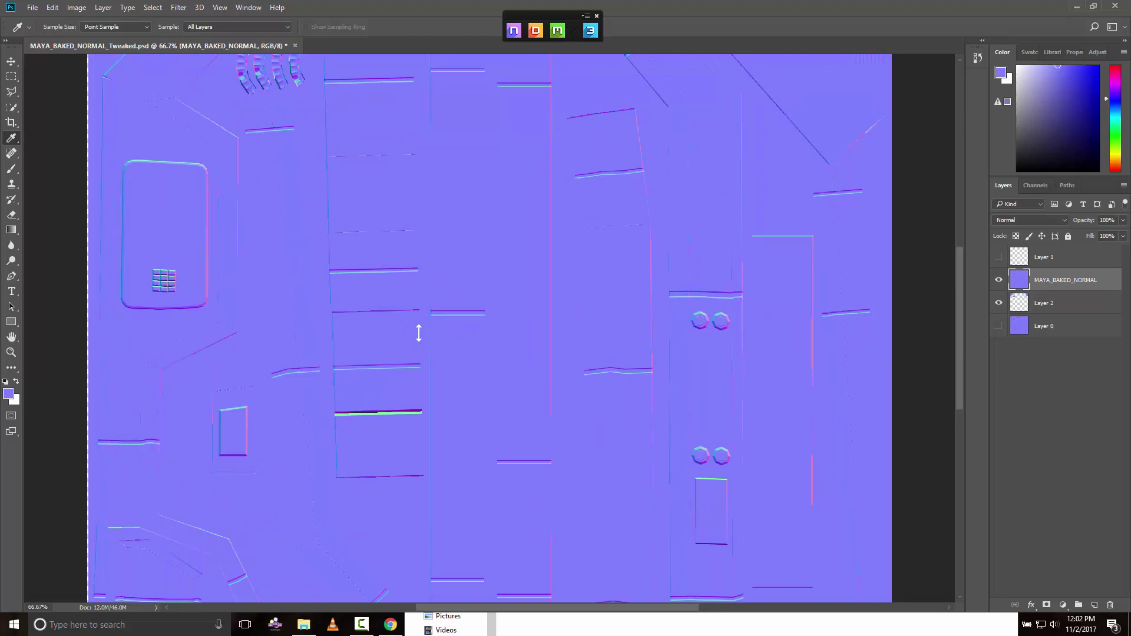
key(ctrl+plus)
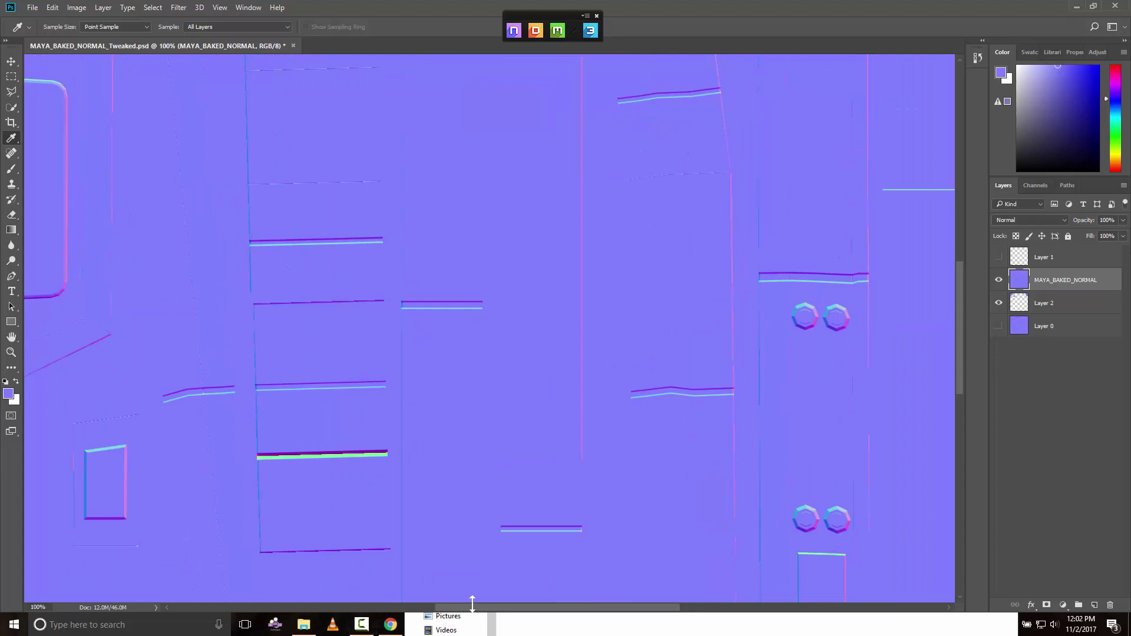
mouse_move(472, 606)
mouse_down()
mouse_move(352, 599)
mouse_move(476, 586)
mouse_up()
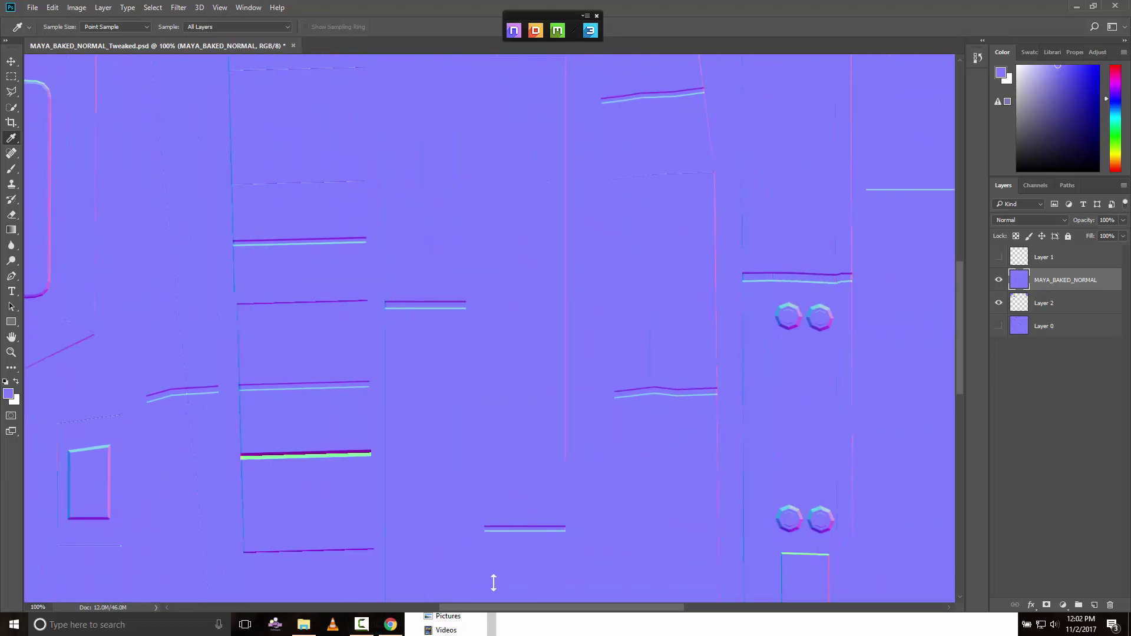
key(ctrl+minus)
key(ctrl+minus)
key(ctrl+minus)
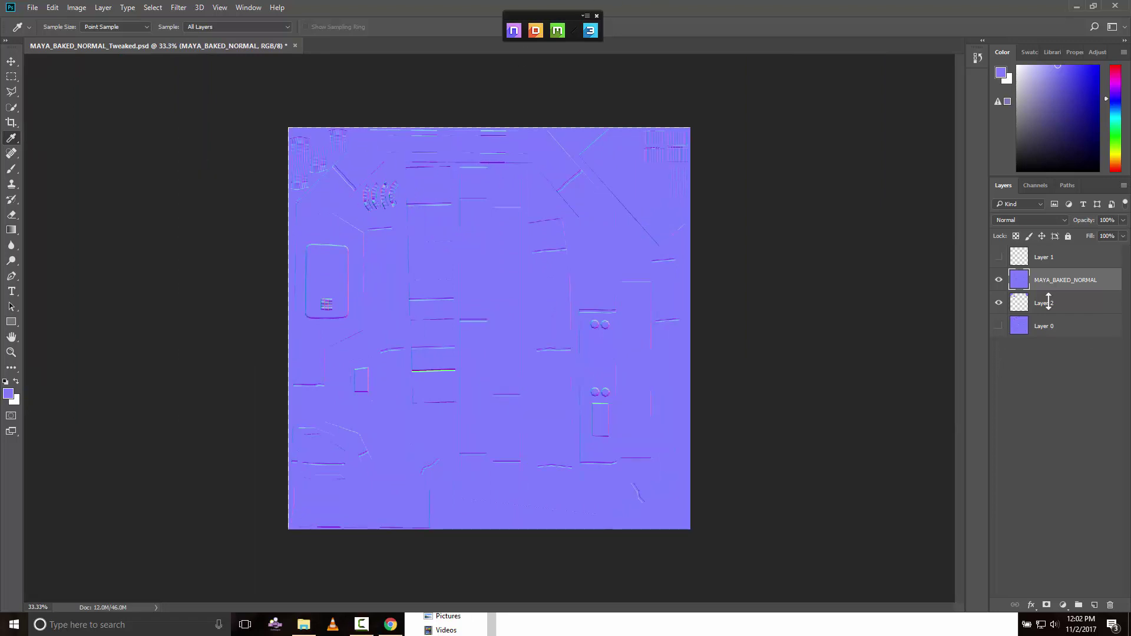
click(1038, 303)
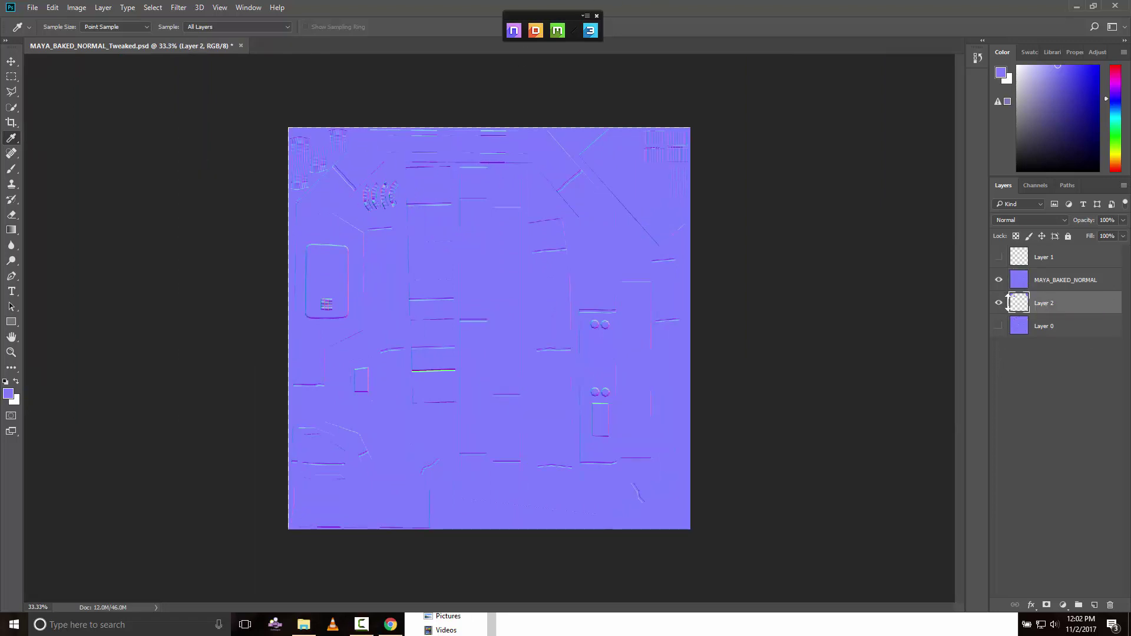
drag(1046, 303, 1055, 275)
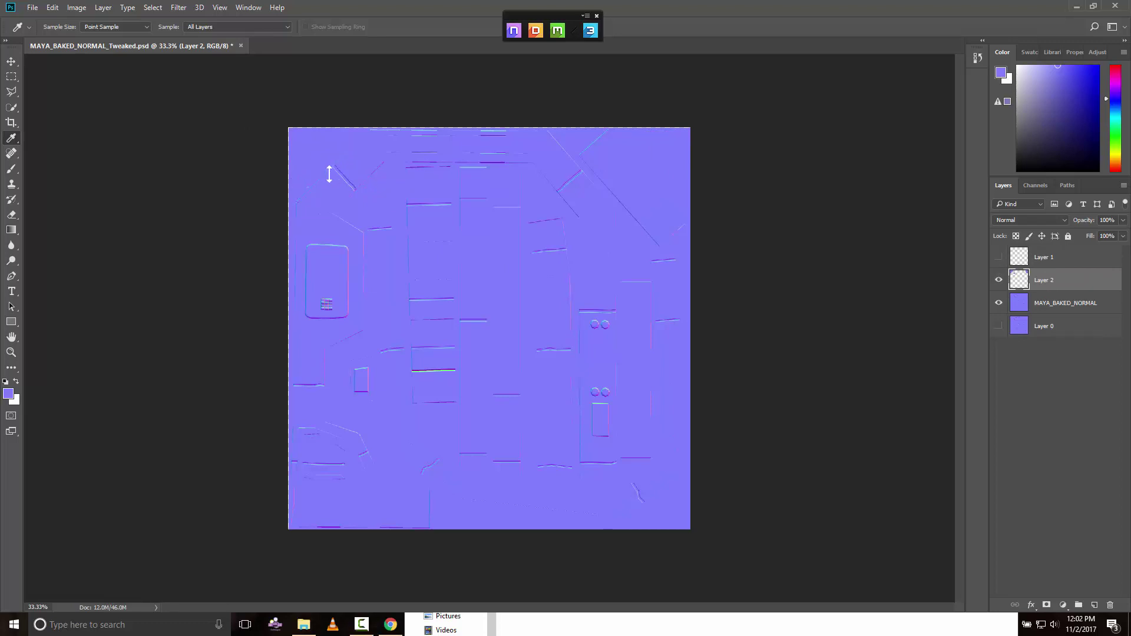
- Show Layer 1 with the UV layout lines over the normal map
key(ctrl+plus)
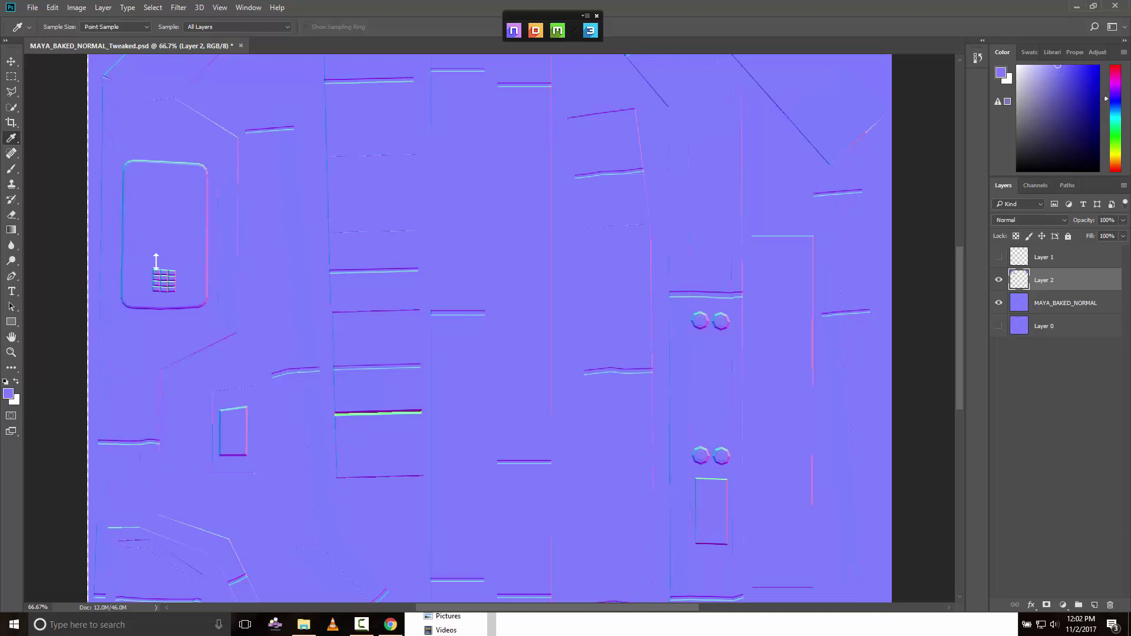
scroll(229, 235, up, 5)
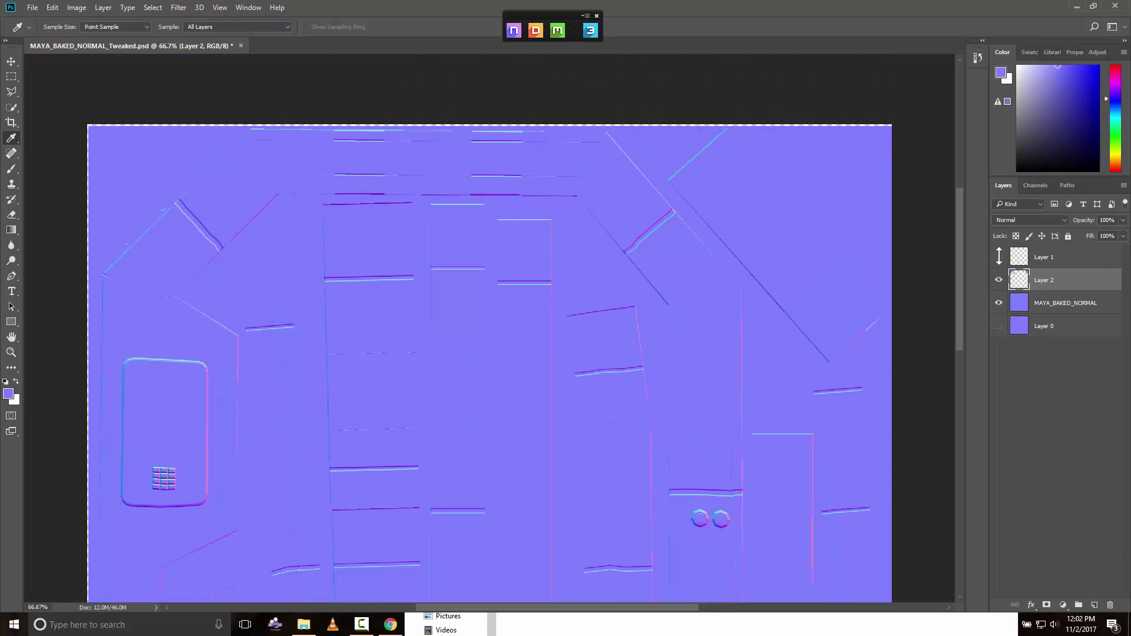
click(998, 257)
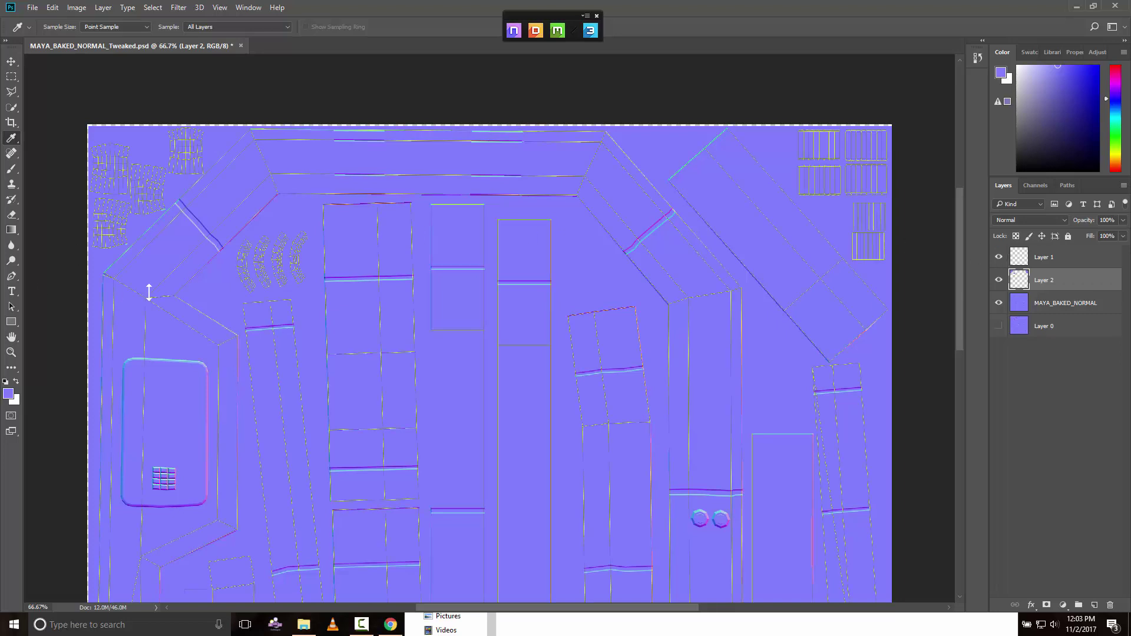
- On Layer 2, lasso the stray marks between the curved grid shells and the diagonal strip, fill the area with the foreground color and deselect
key(ctrl+plus)
key(ctrl+plus)
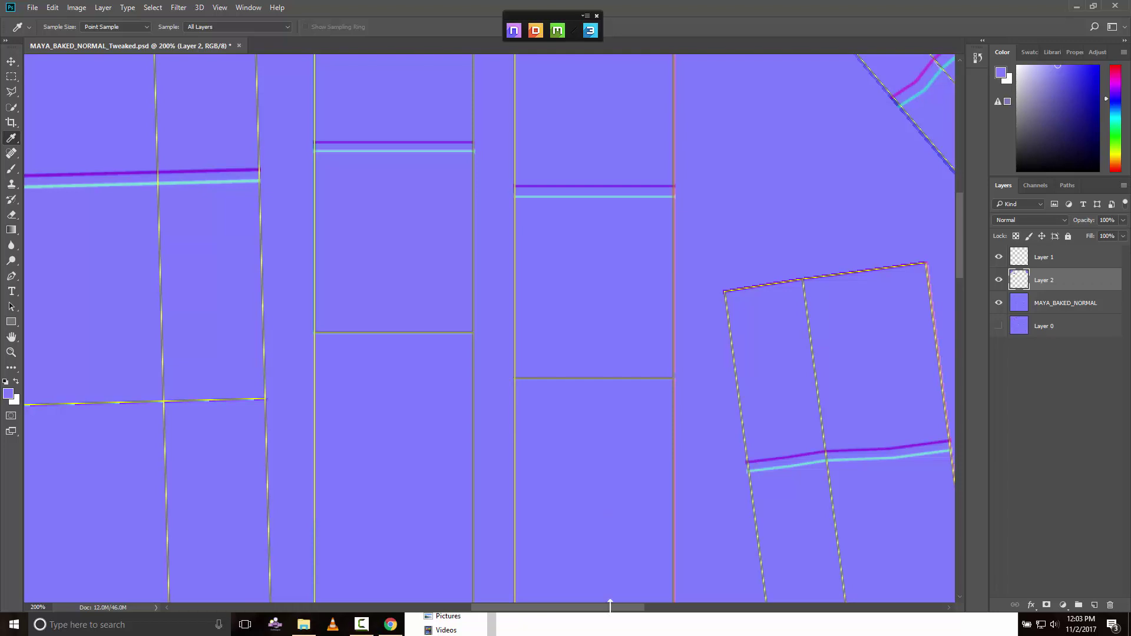
drag(610, 605, 421, 581)
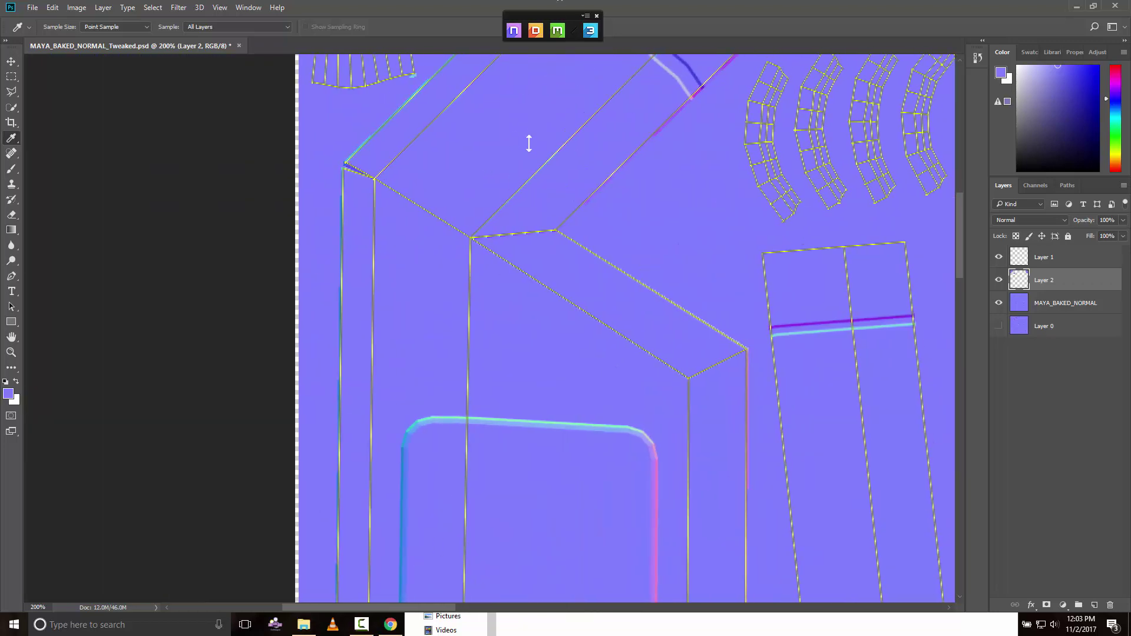
scroll(529, 144, up, 5)
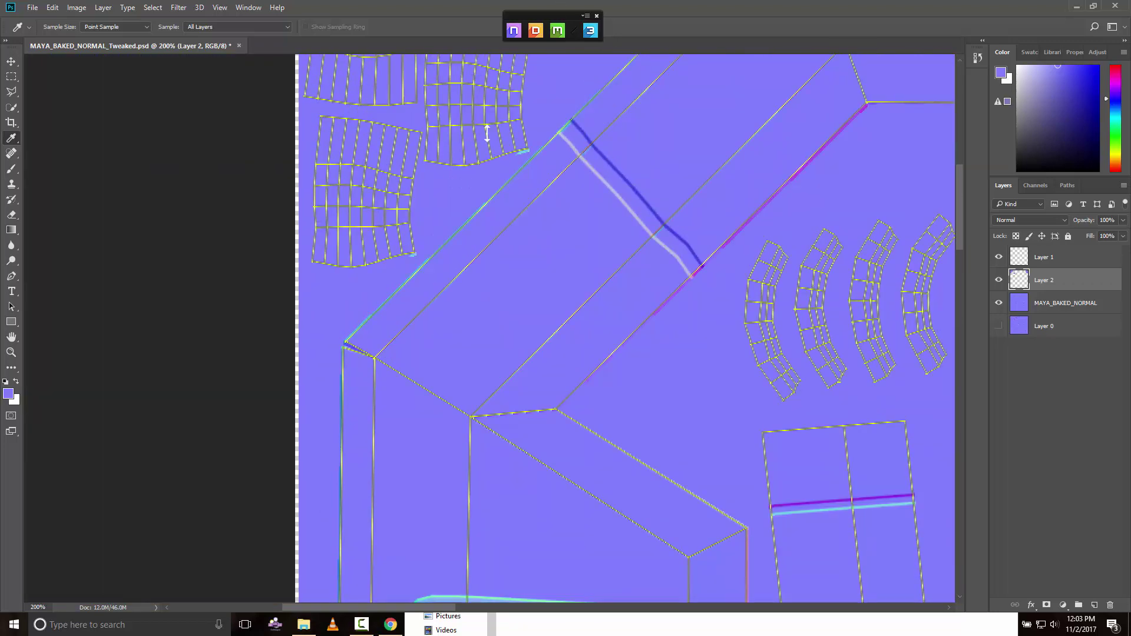
click(12, 91)
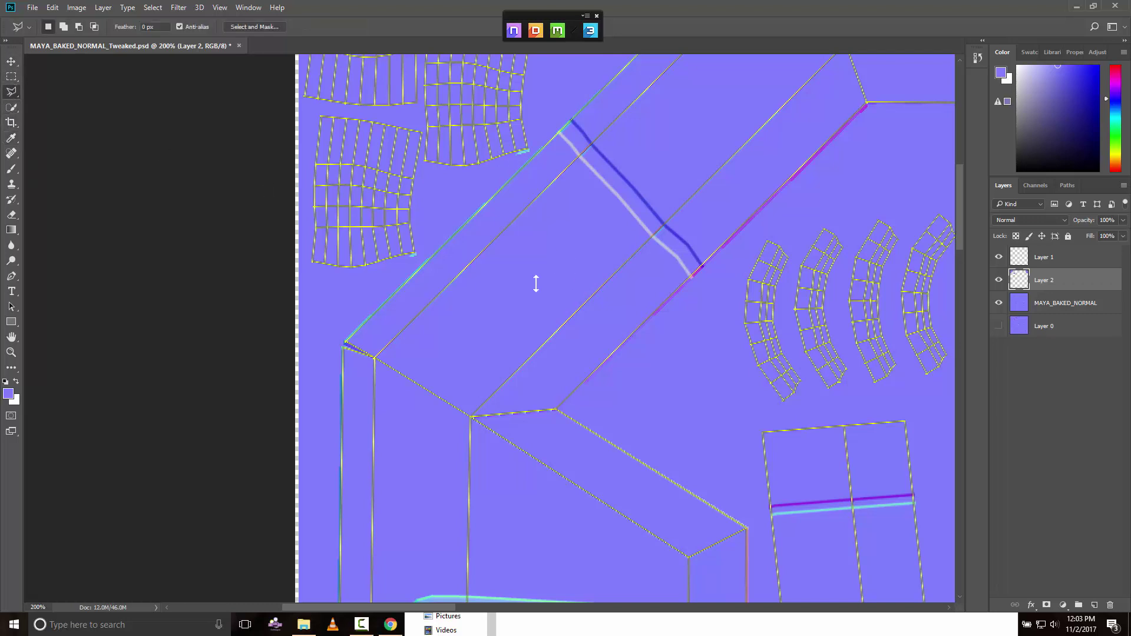
click(391, 285)
click(548, 136)
click(436, 101)
click(328, 283)
click(391, 285)
key(shift+F5)
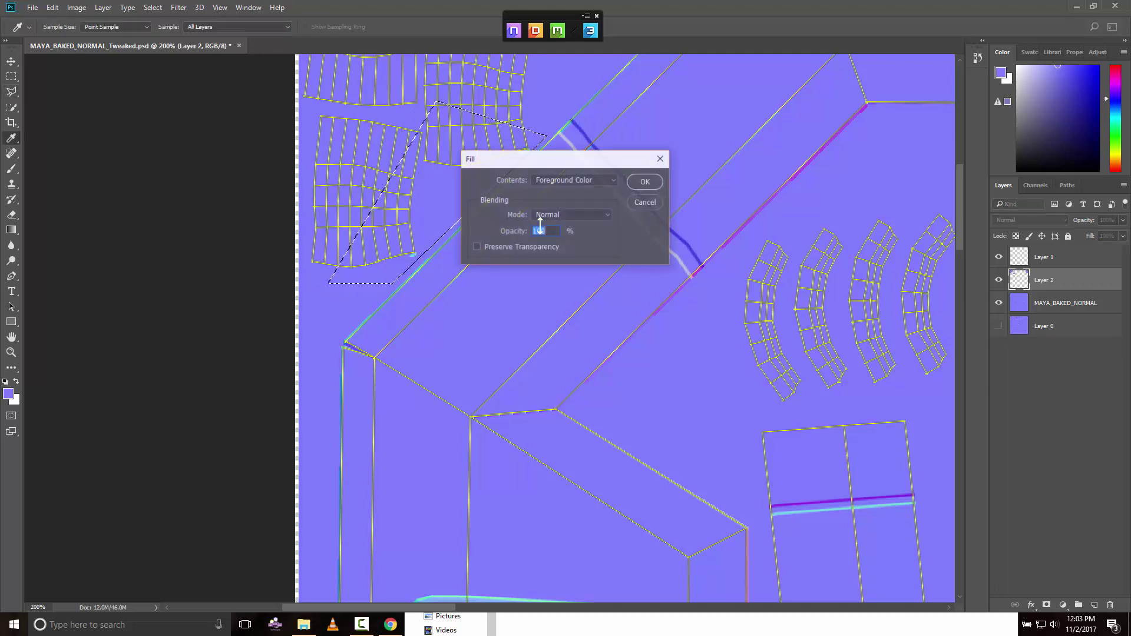
key(Return)
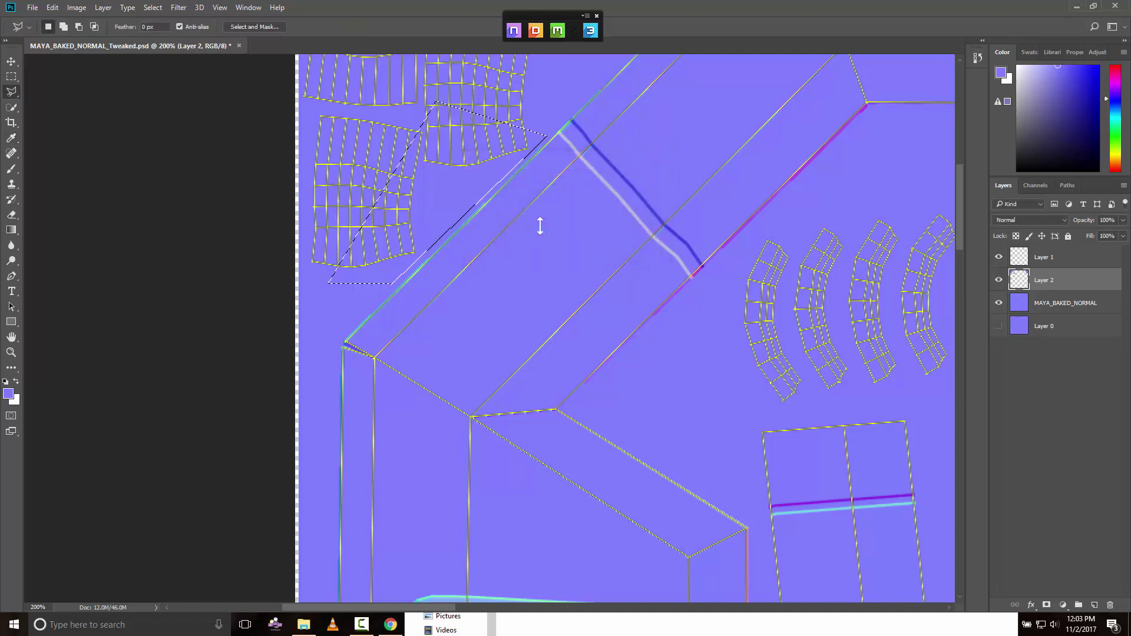
key(ctrl+d)
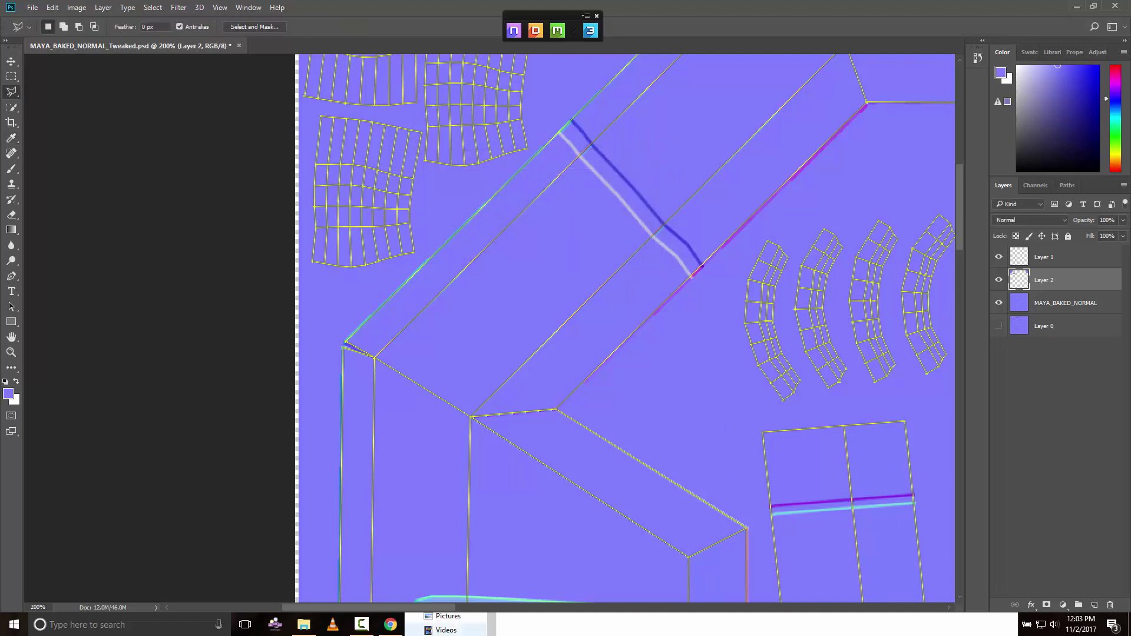
- Examine the middle and lower parts of the normal map against the UV layout for remaining stray bake marks
drag(298, 607, 502, 604)
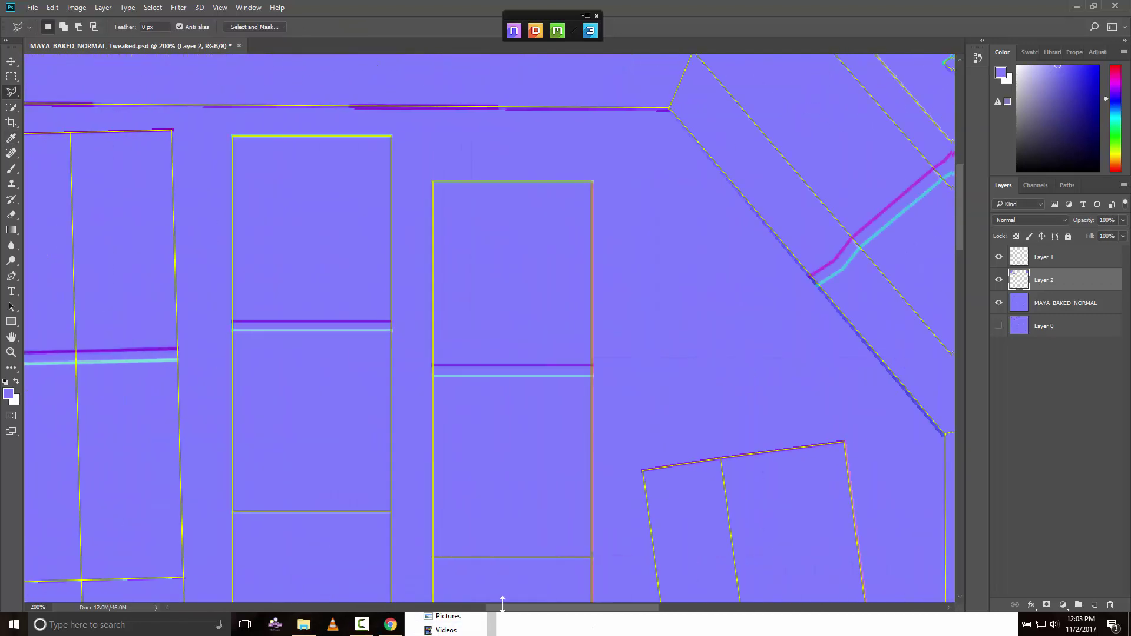
scroll(604, 269, down, 10)
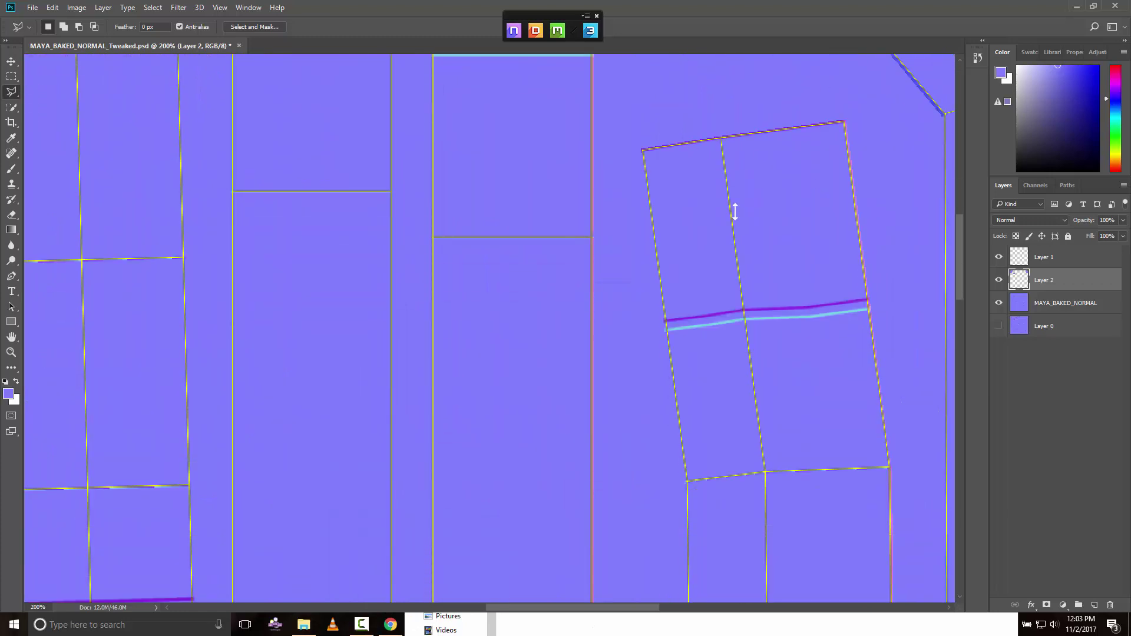
scroll(748, 227, down, 10)
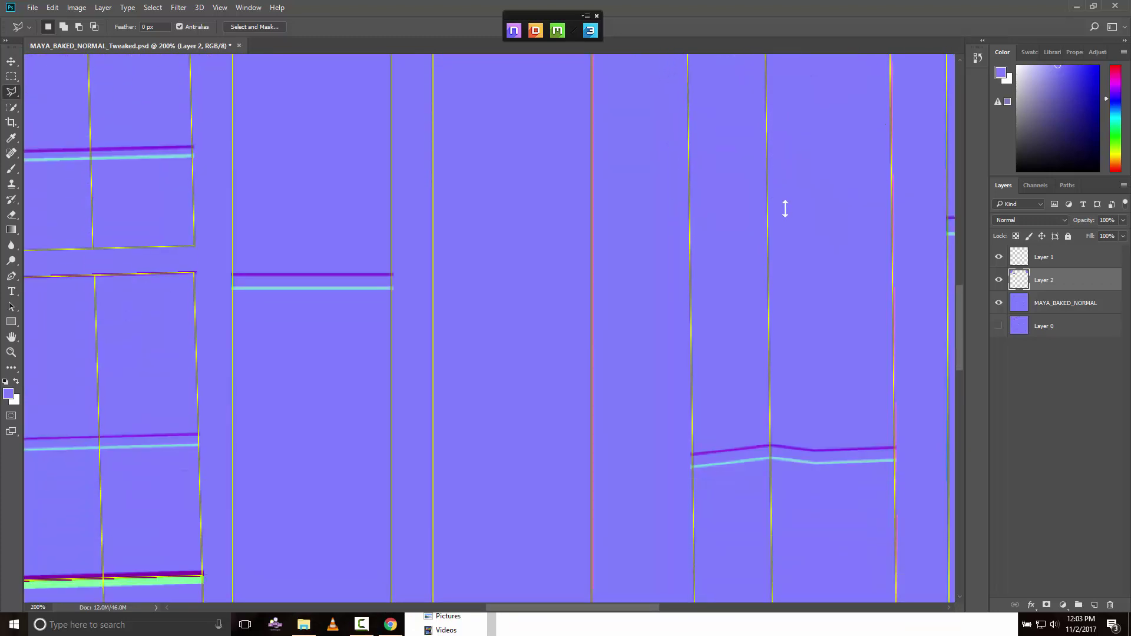
scroll(801, 200, down, 10)
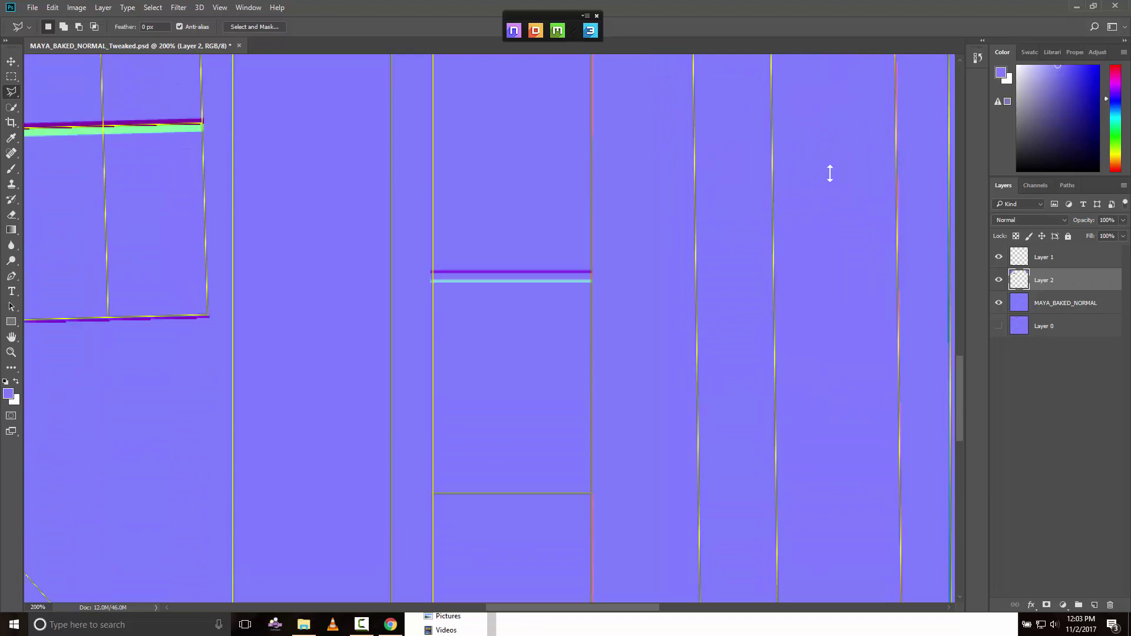
scroll(823, 186, down, 6)
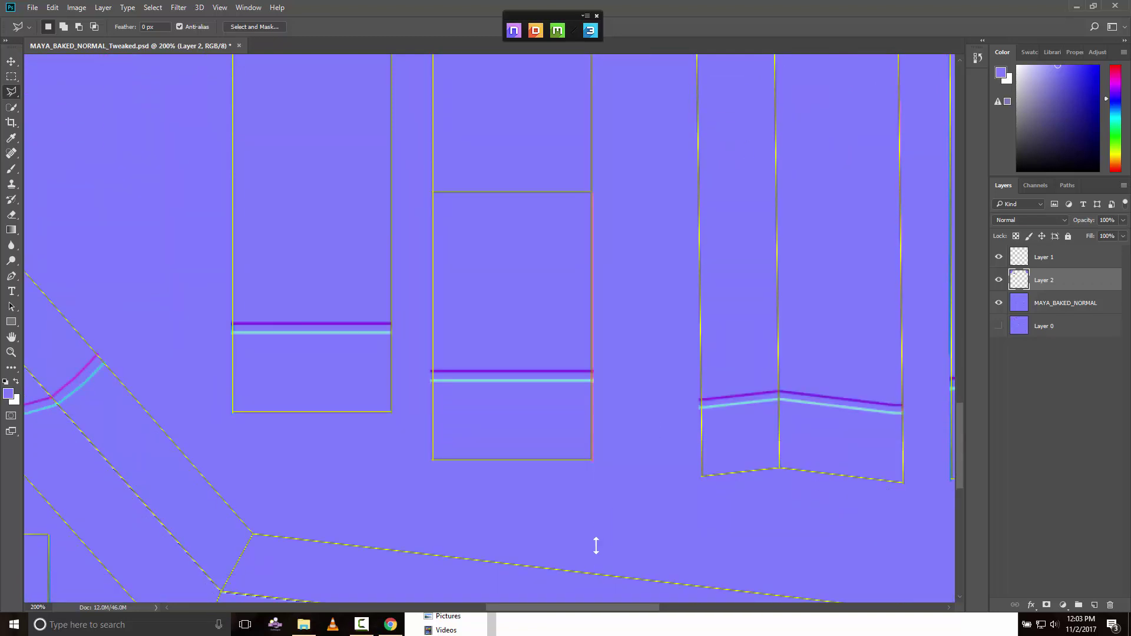
scroll(808, 493, right, 12)
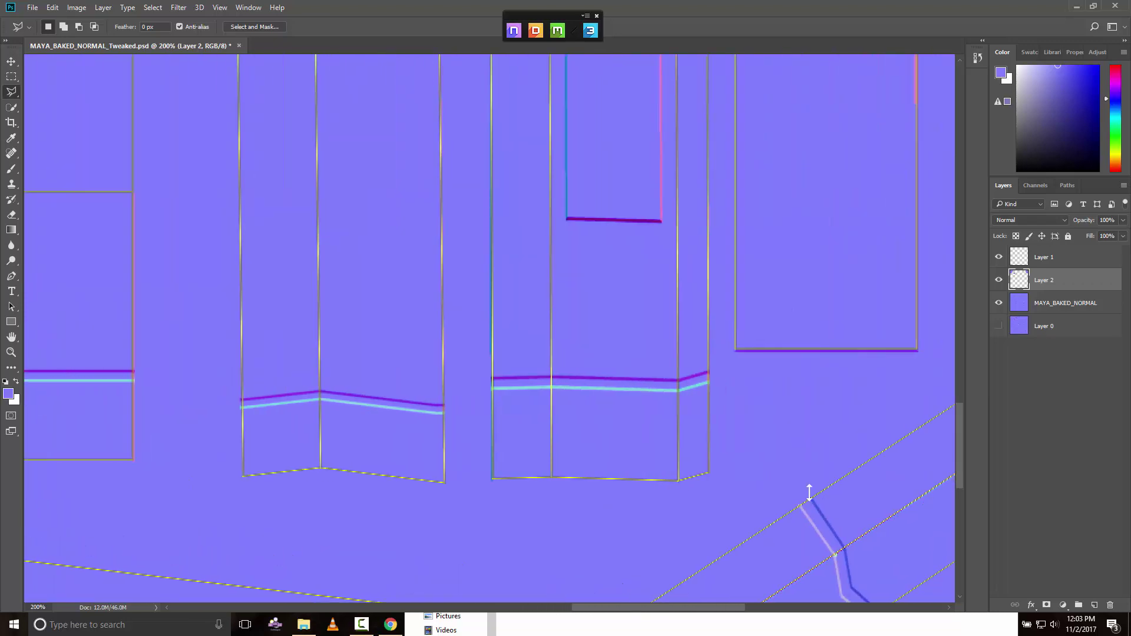
scroll(836, 444, up, 3)
scroll(905, 434, up, 10)
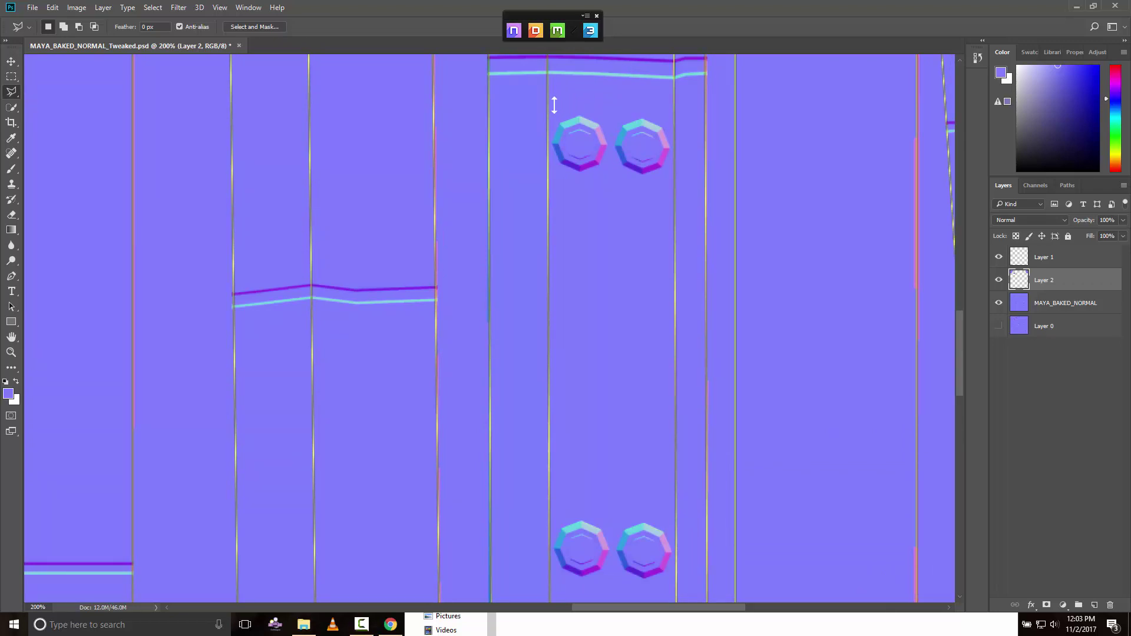
key(ctrl+plus)
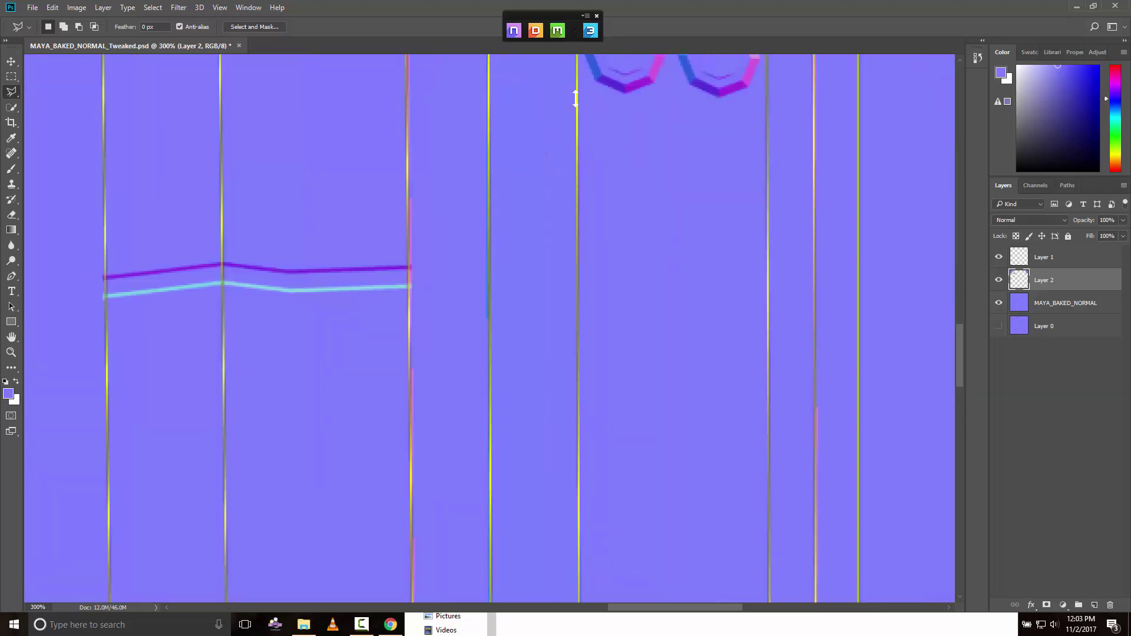
scroll(802, 147, up, 4)
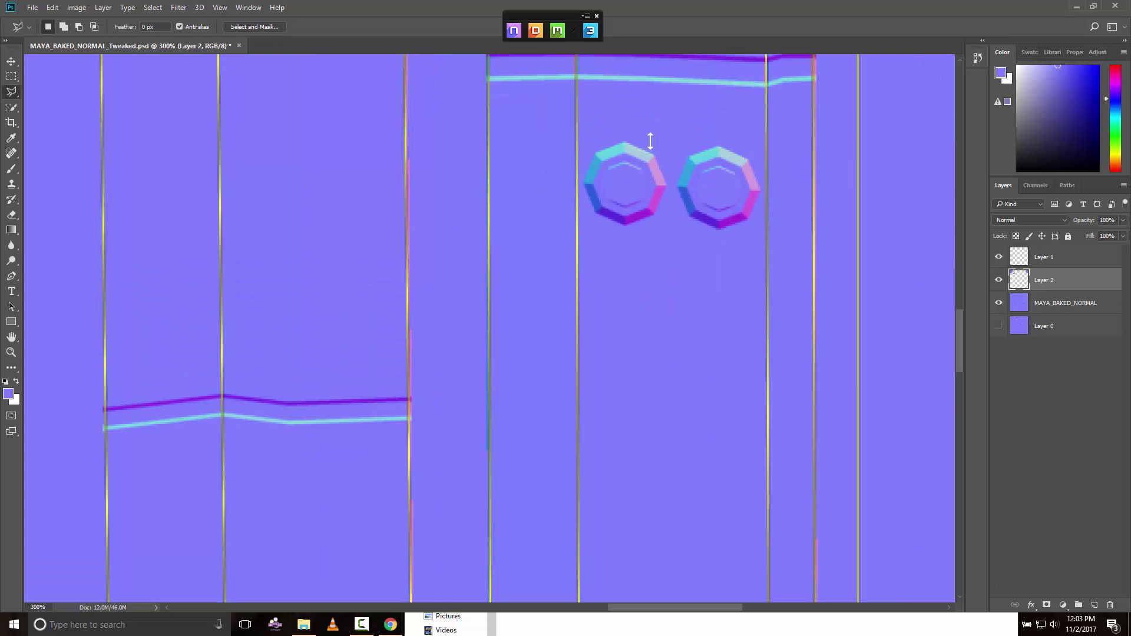
click(600, 121)
click(582, 180)
key(Escape)
- Hide Layer 1, lasso the upper pair of octagonal bolts on Layer 2, fill the area with the foreground color and deselect
click(999, 257)
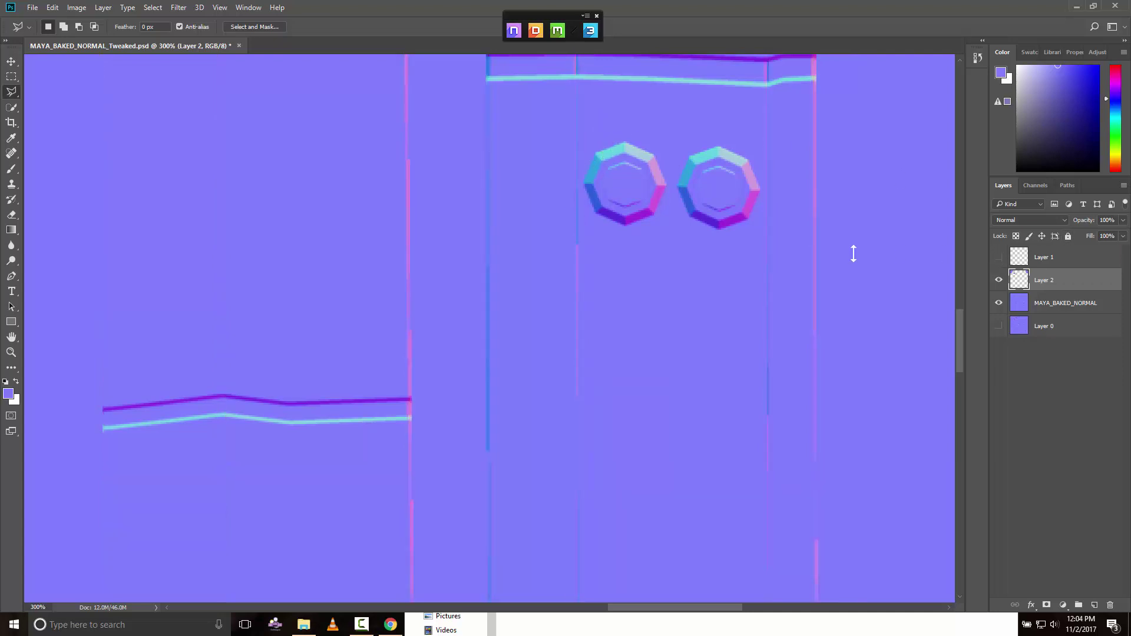
click(585, 164)
click(604, 128)
click(763, 145)
scroll(781, 142, up, 1)
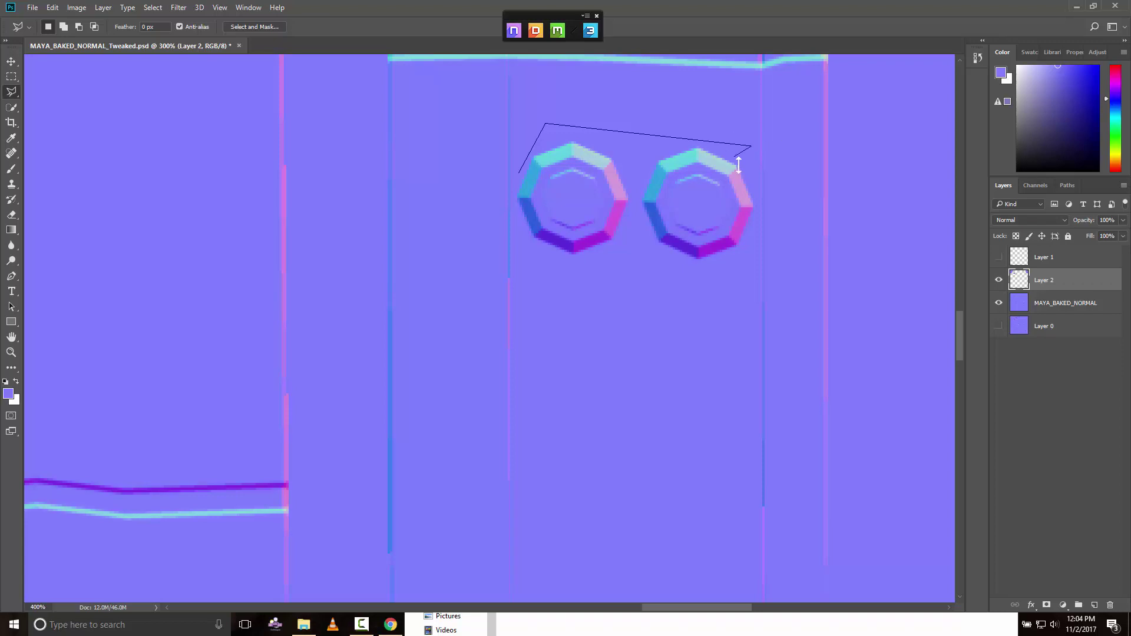
click(757, 205)
click(750, 265)
click(578, 286)
double_click(515, 171)
key(shift+F5)
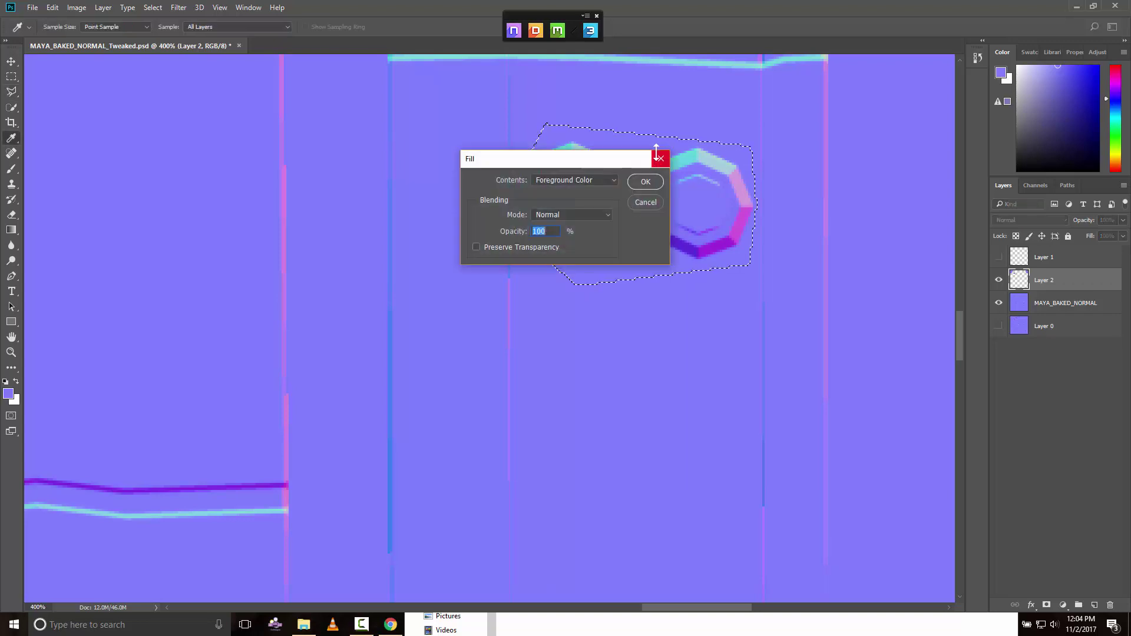
key(Return)
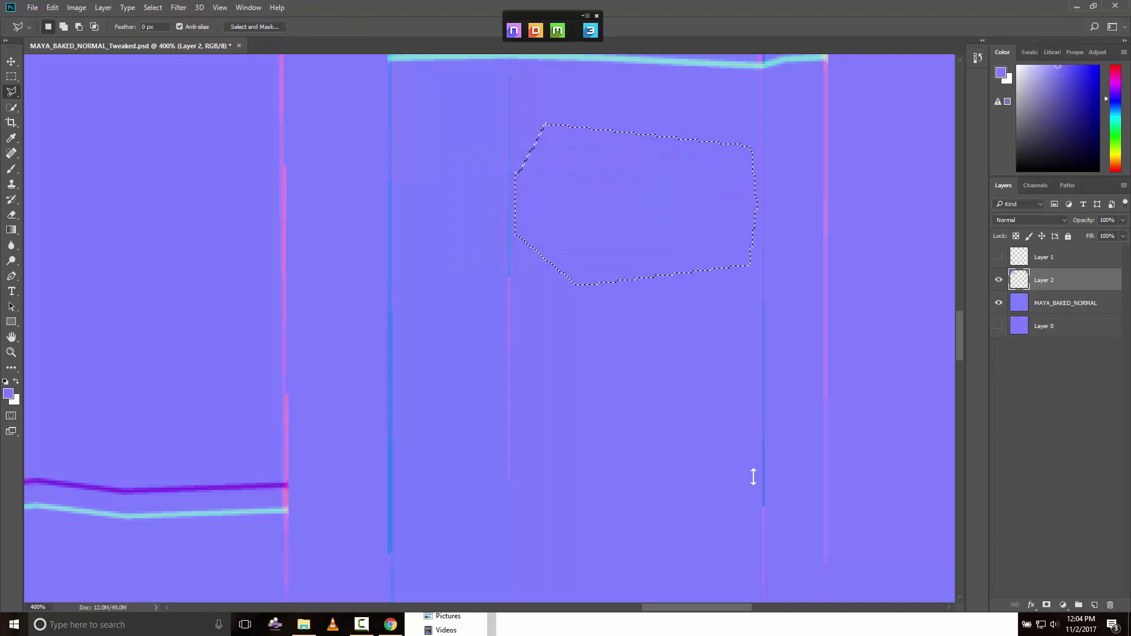
key(ctrl+d)
- On Layer 2, lasso the lower pair of octagonal bolts above the small rectangular panel, fill with the foreground color and deselect
scroll(722, 153, down, 10)
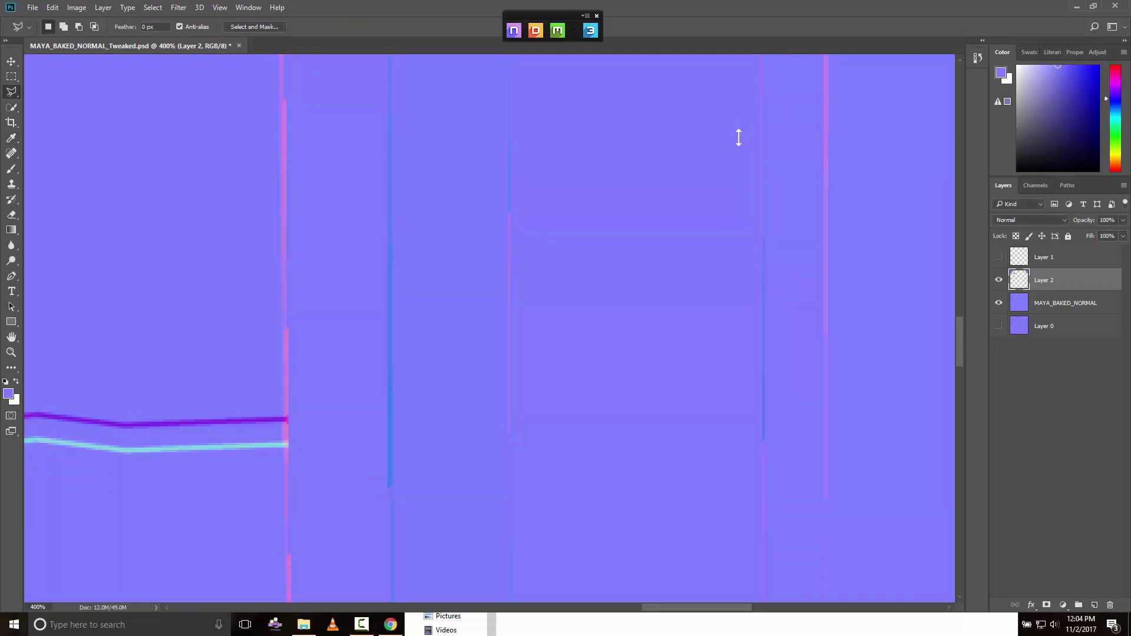
scroll(754, 148, down, 3)
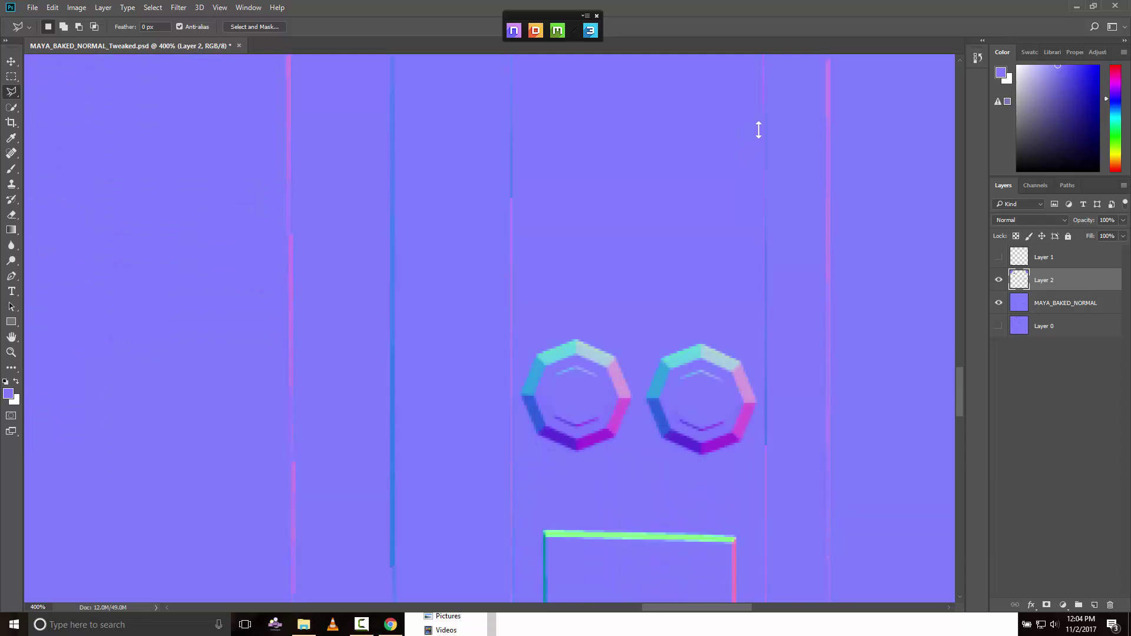
click(522, 339)
click(634, 307)
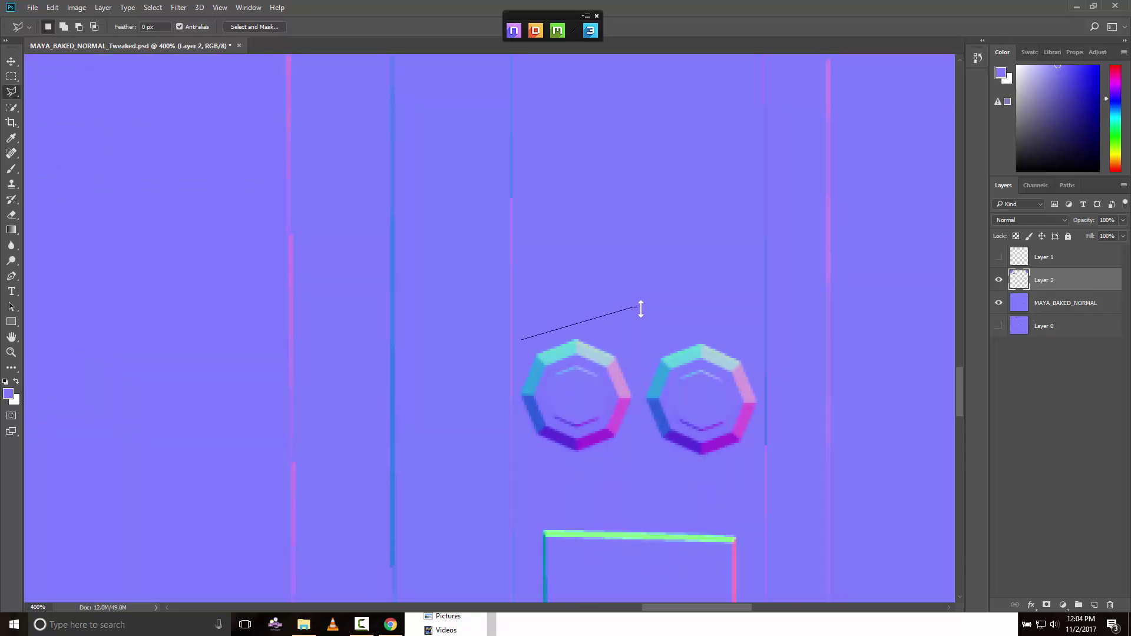
click(756, 351)
click(759, 405)
click(761, 436)
click(722, 465)
click(543, 467)
click(517, 393)
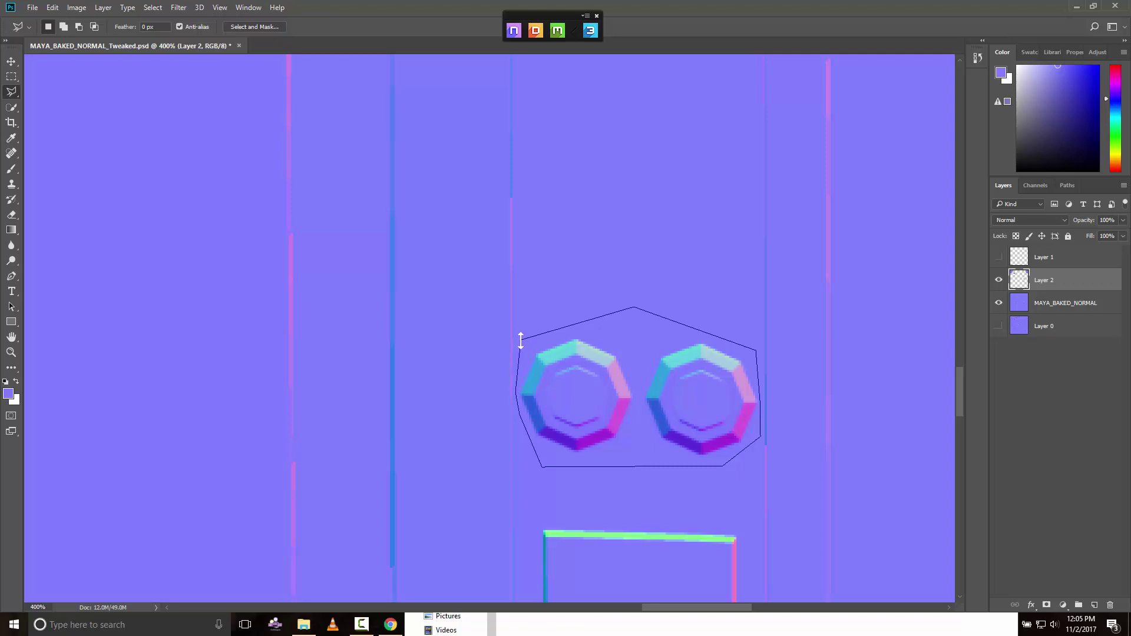
click(520, 339)
key(shift+F5)
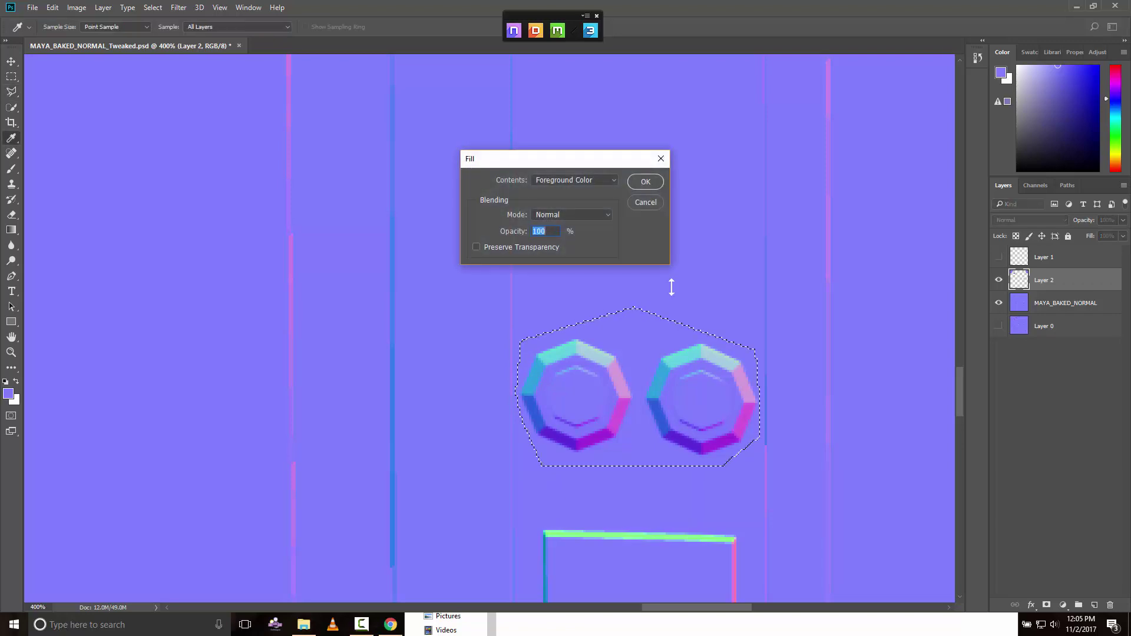
key(Return)
key(ctrl+d)
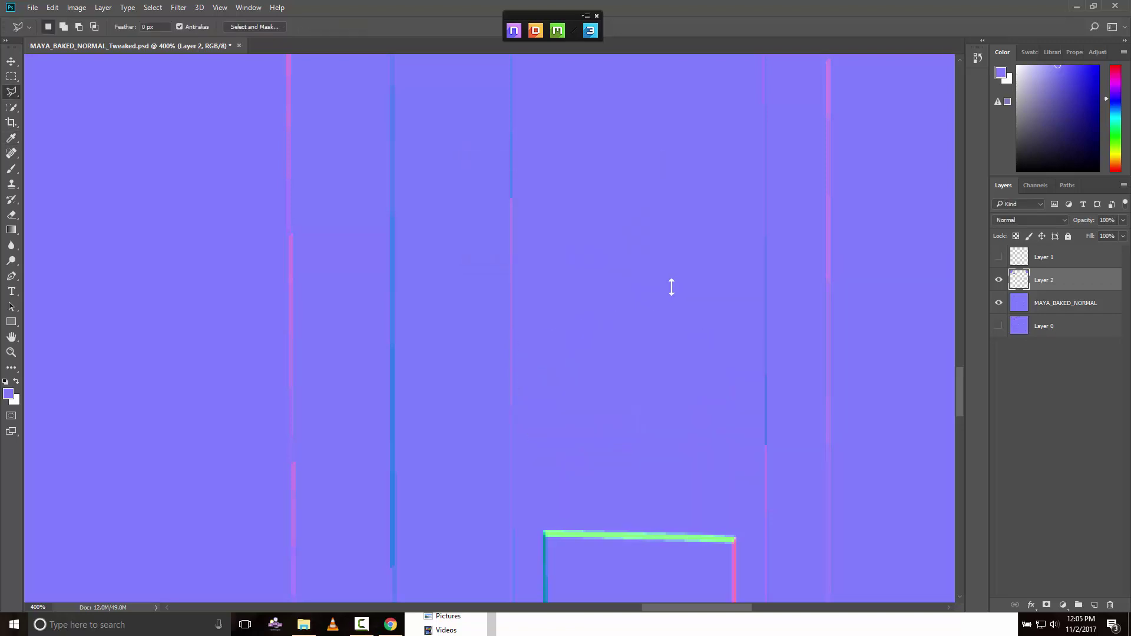
- Check the whole normal map and toggle Layer 0's visibility on and off
scroll(671, 287, down, 6)
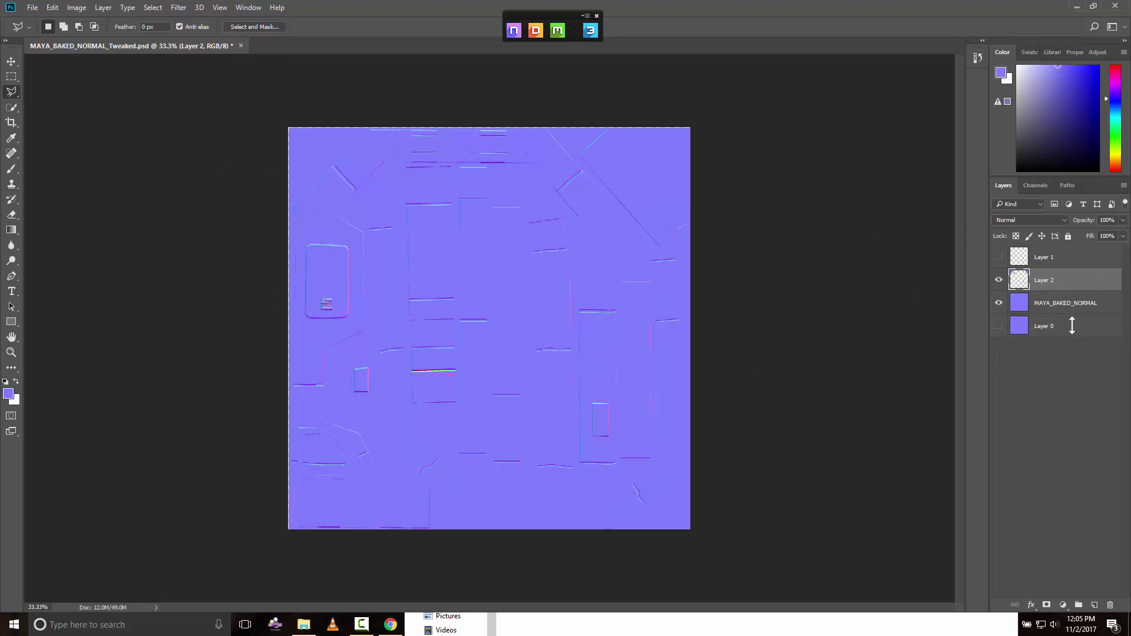
click(1000, 326)
click(1000, 326)
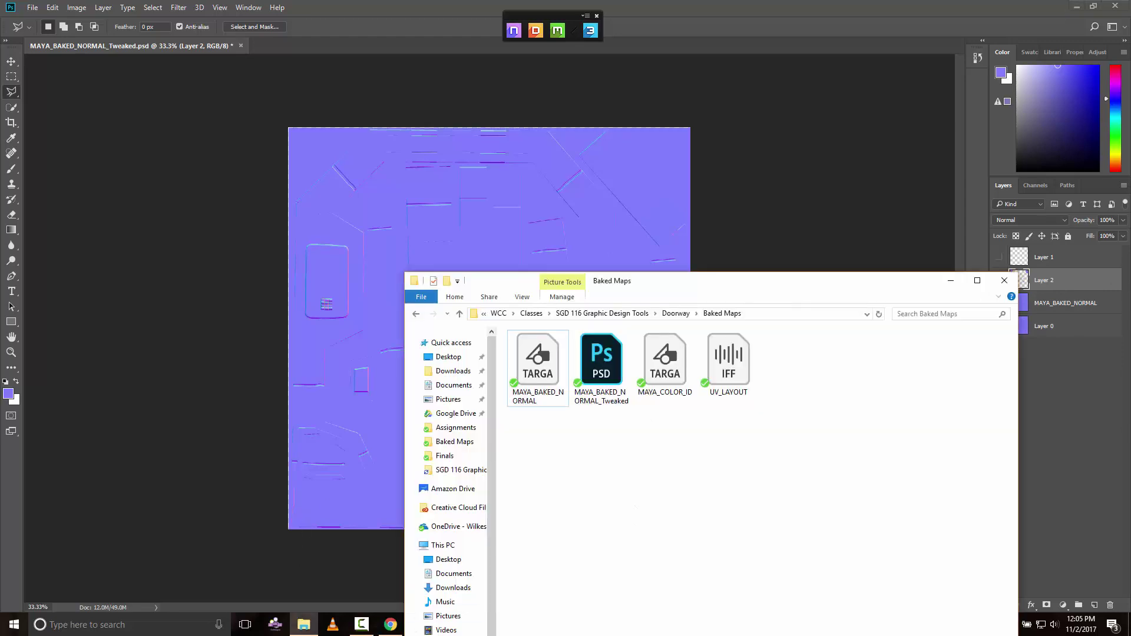
- Open the MAYA_BAKED_NORMAL TARGA file from the Baked Maps folder as a separate Photoshop document and return to the tweaked PSD
click(538, 373)
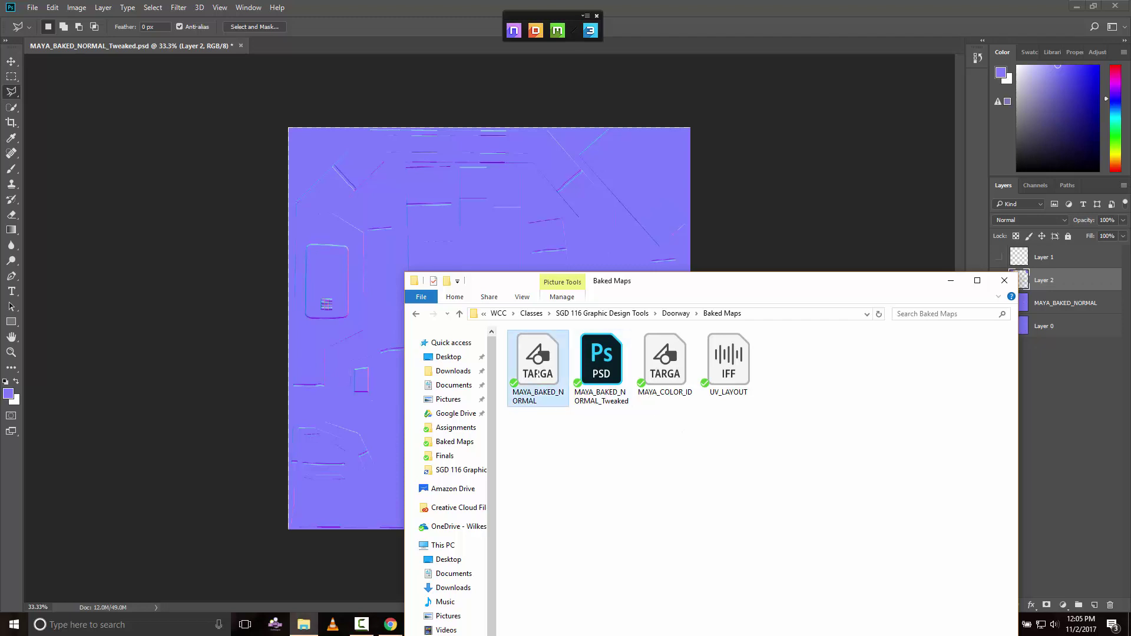
drag(538, 373, 449, 52)
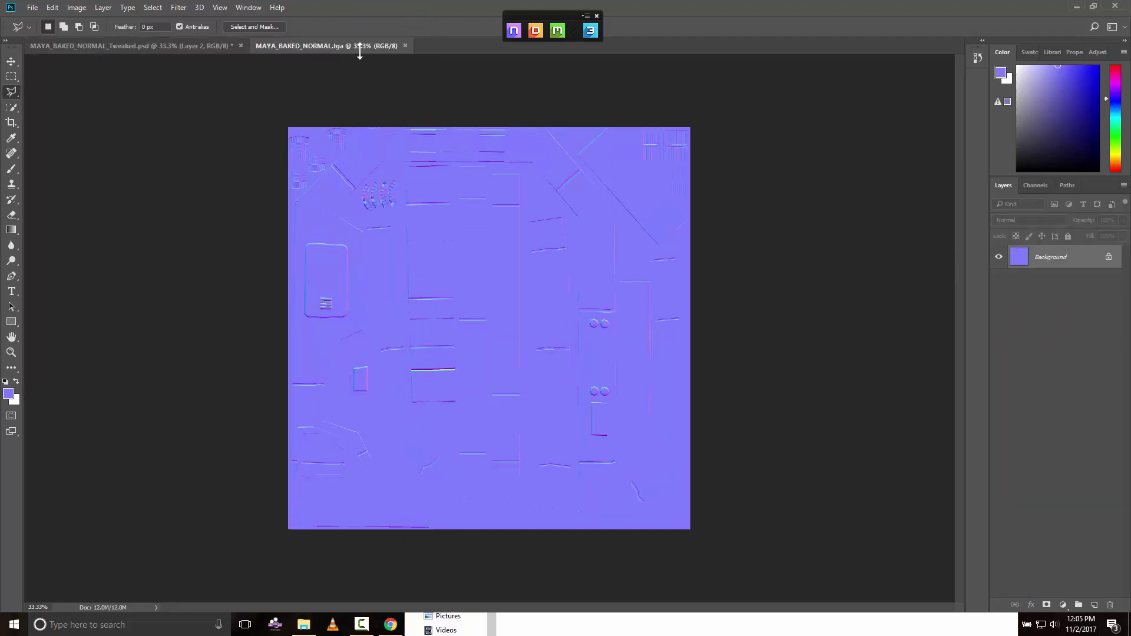
drag(360, 52, 227, 61)
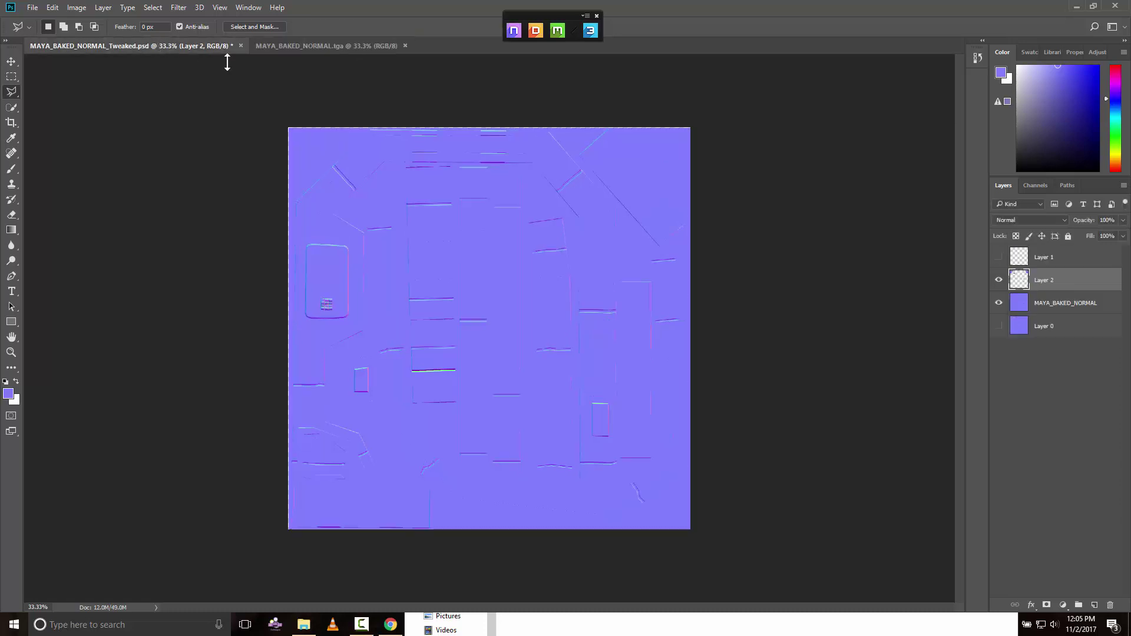
- Delete the MAYA_BAKED_NORMAL layer and paste the rebaked normal map into a new layer between Layer 2 and Layer 0
click(1038, 301)
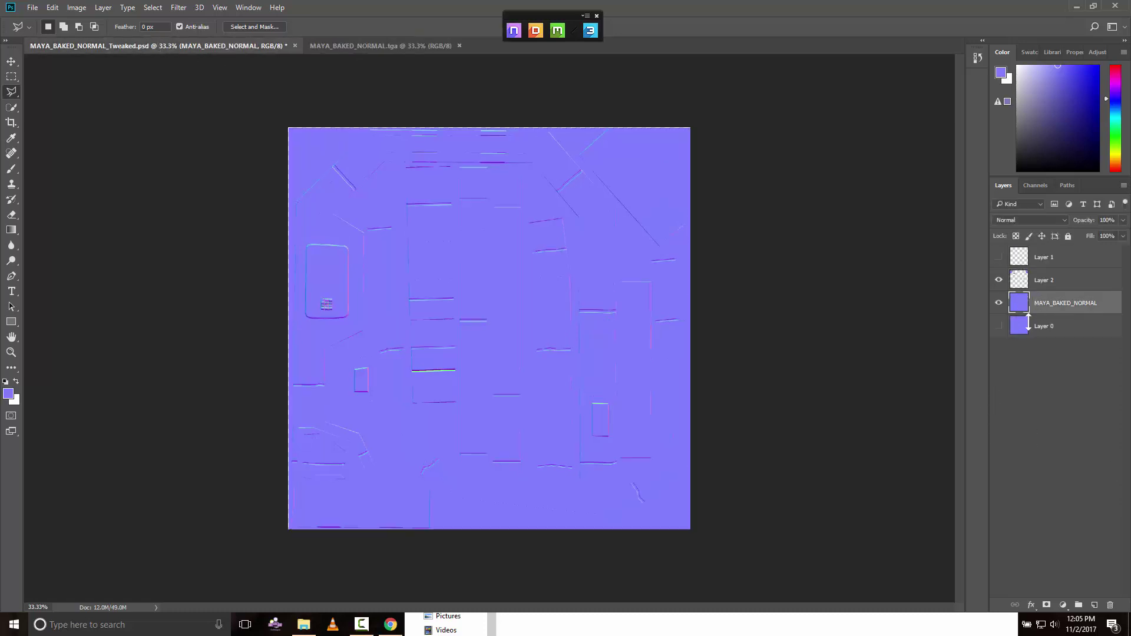
click(1110, 605)
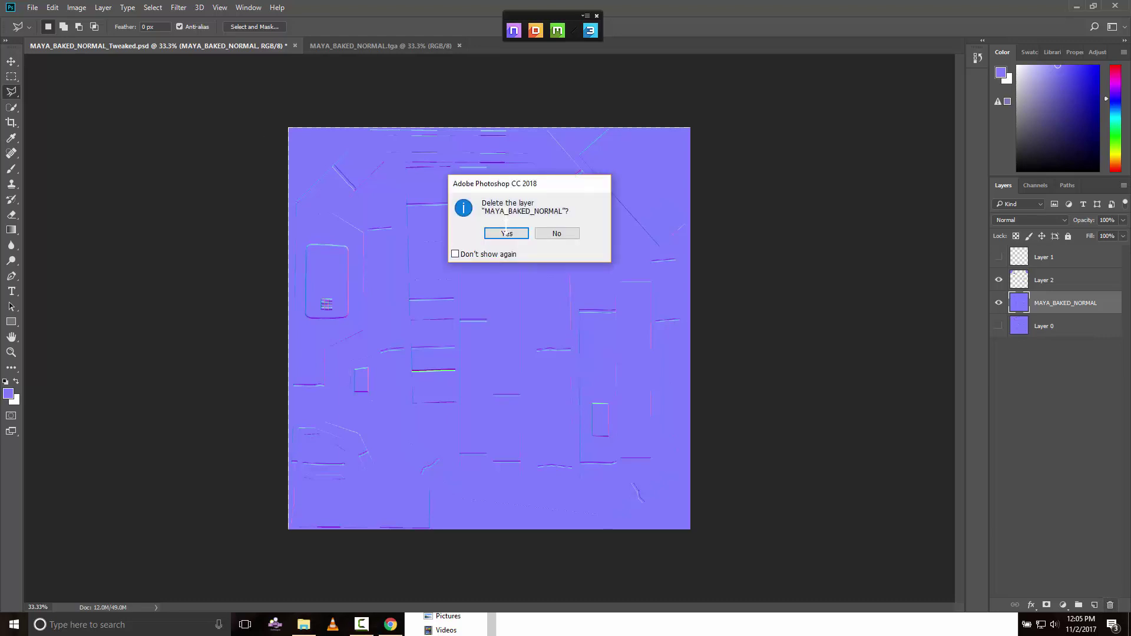
click(507, 232)
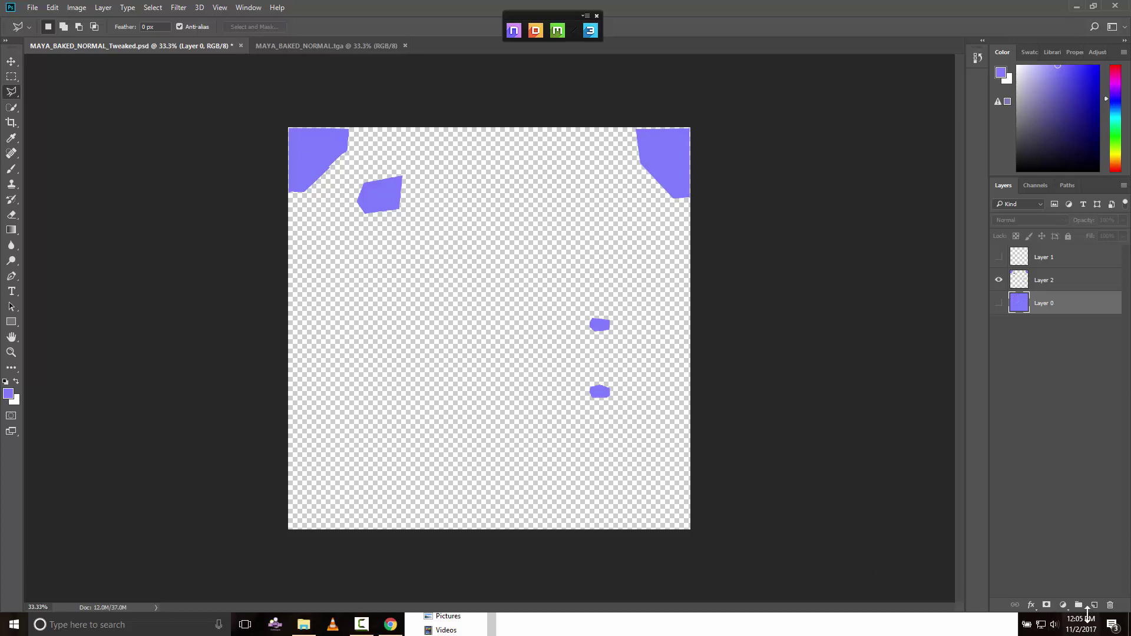
click(1094, 605)
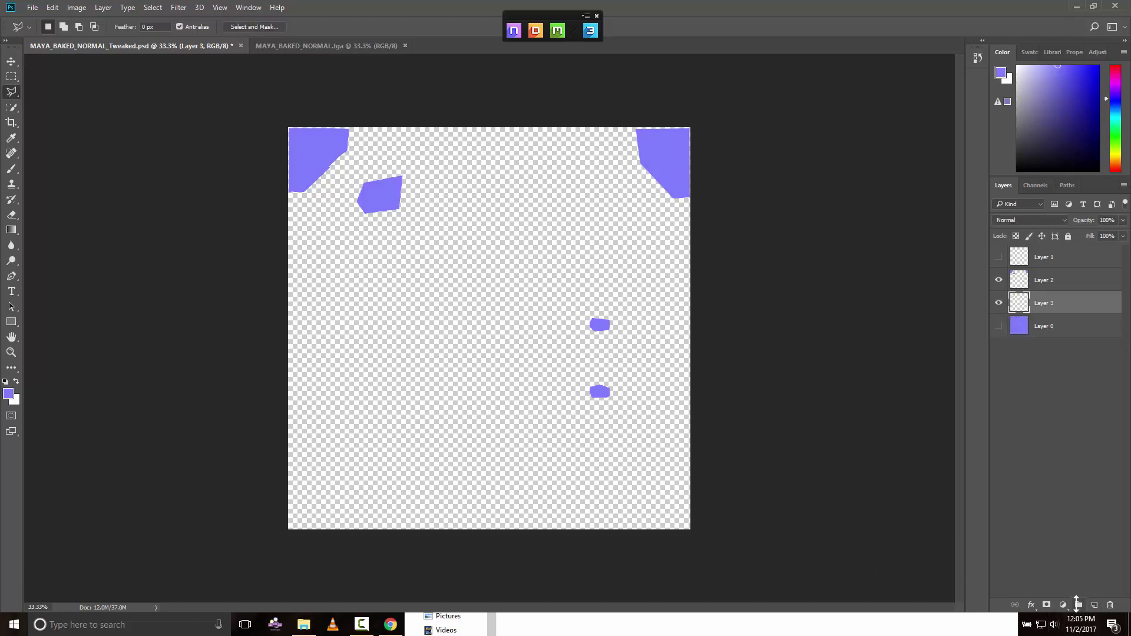
key(ctrl+v)
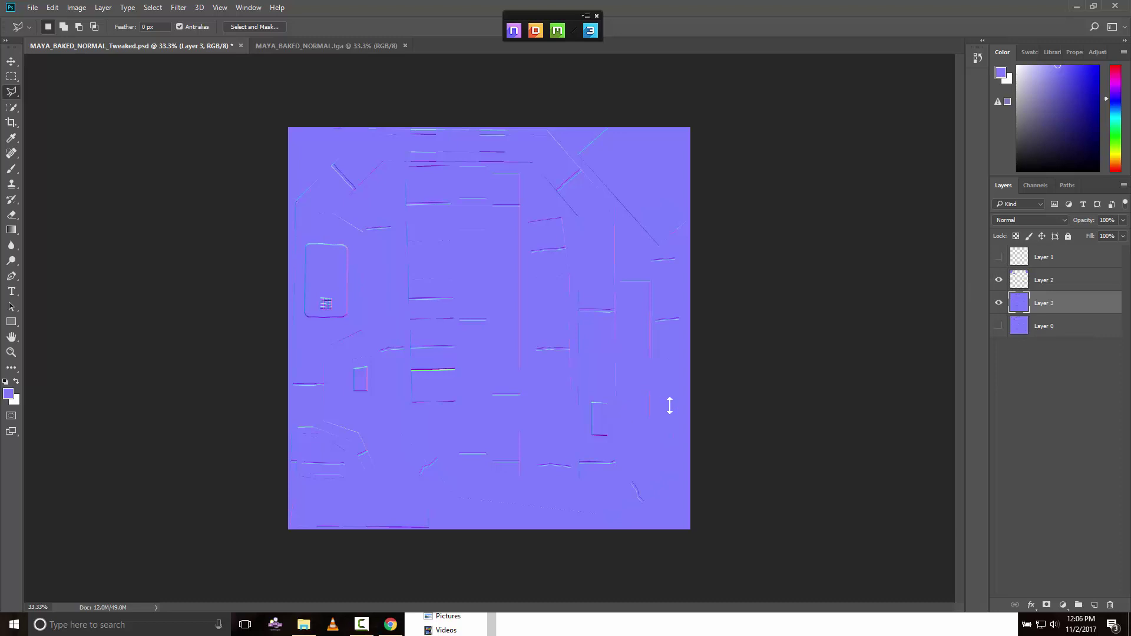
- On Layer 3, lasso the leftover bolt fragments below the double purple and cyan line, fill with the foreground color and deselect
scroll(670, 405, up, 3)
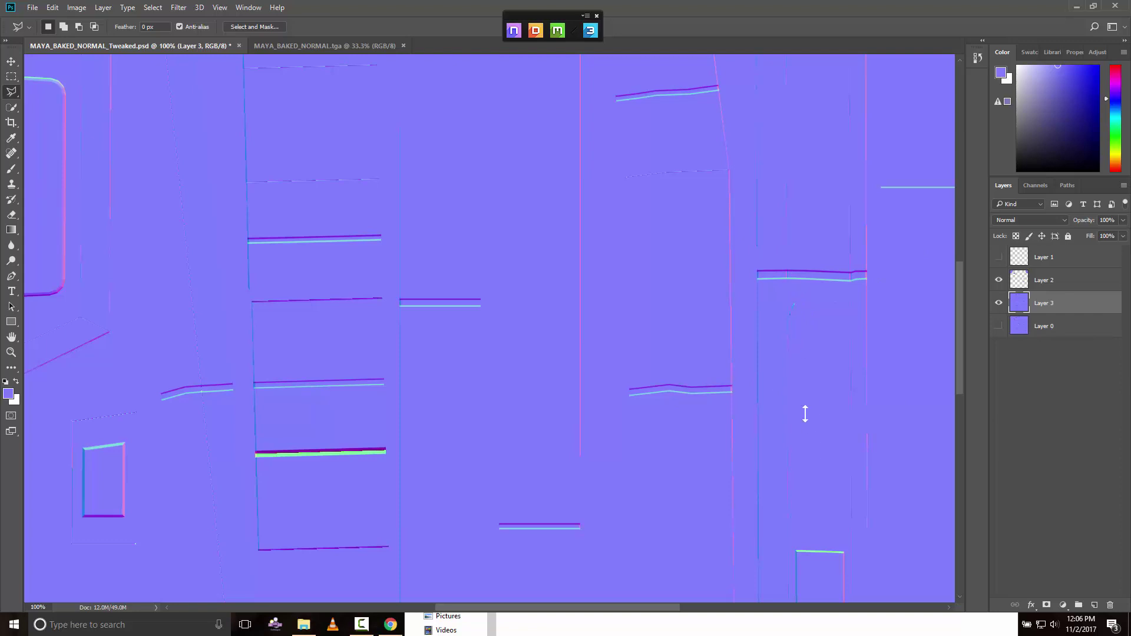
key(ctrl+plus)
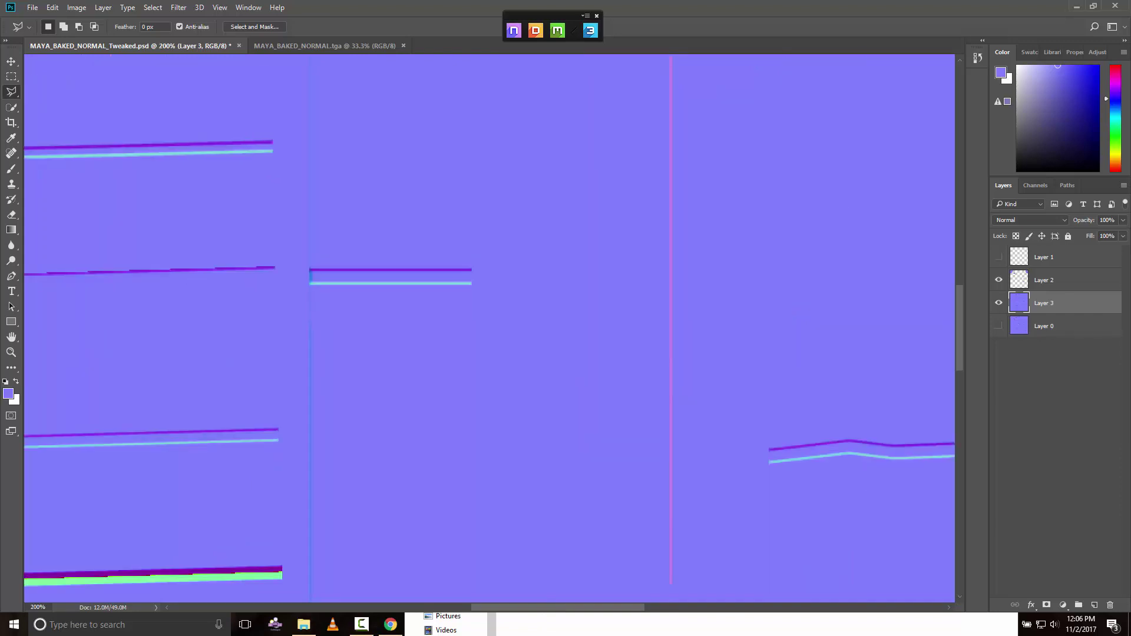
drag(545, 602, 644, 601)
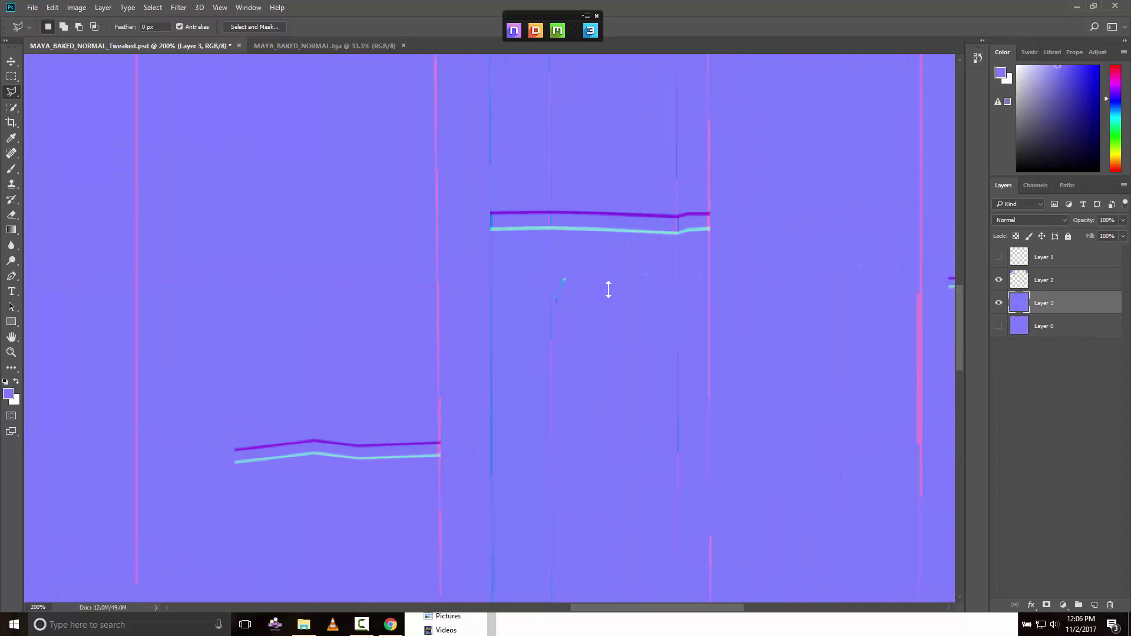
key(ctrl+plus)
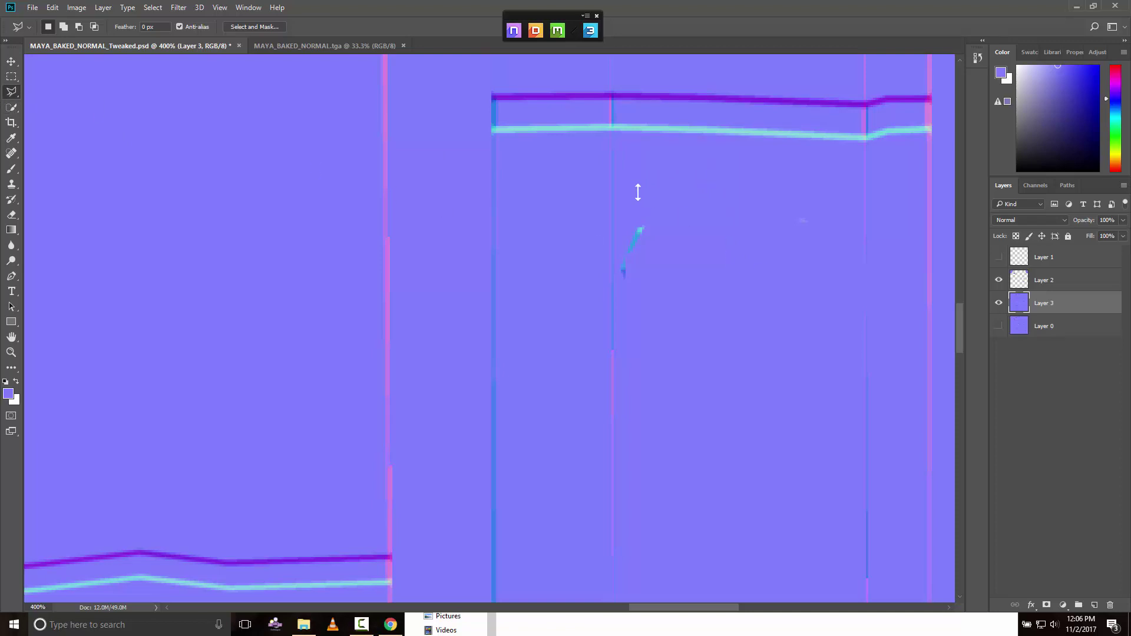
click(626, 178)
click(617, 287)
click(670, 337)
click(844, 226)
click(753, 152)
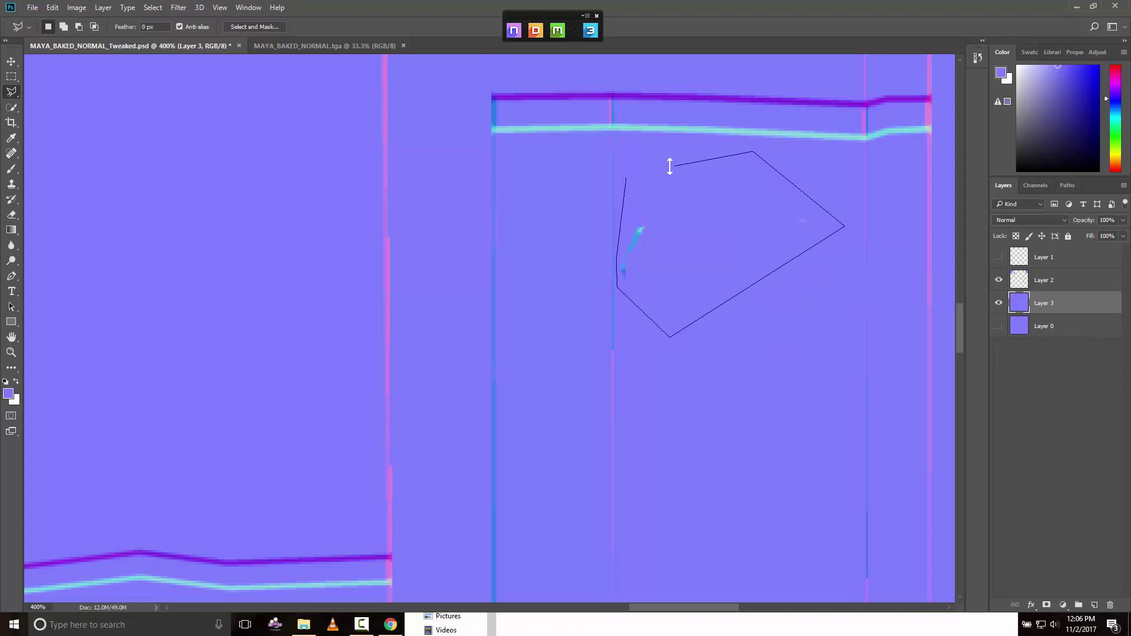
click(627, 177)
key(i)
key(shift+F5)
key(Return)
key(l)
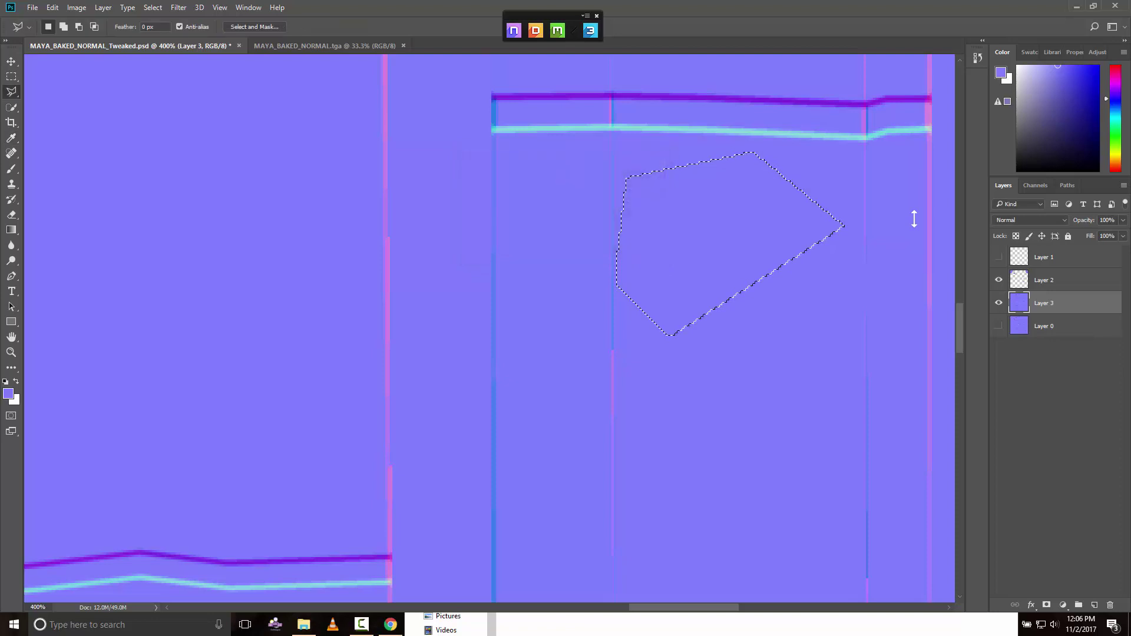
key(ctrl+d)
- Try to brush the foreground color over the short purple mark on the map's upper edge, and undo the stroke
key(ctrl+minus)
key(ctrl+minus)
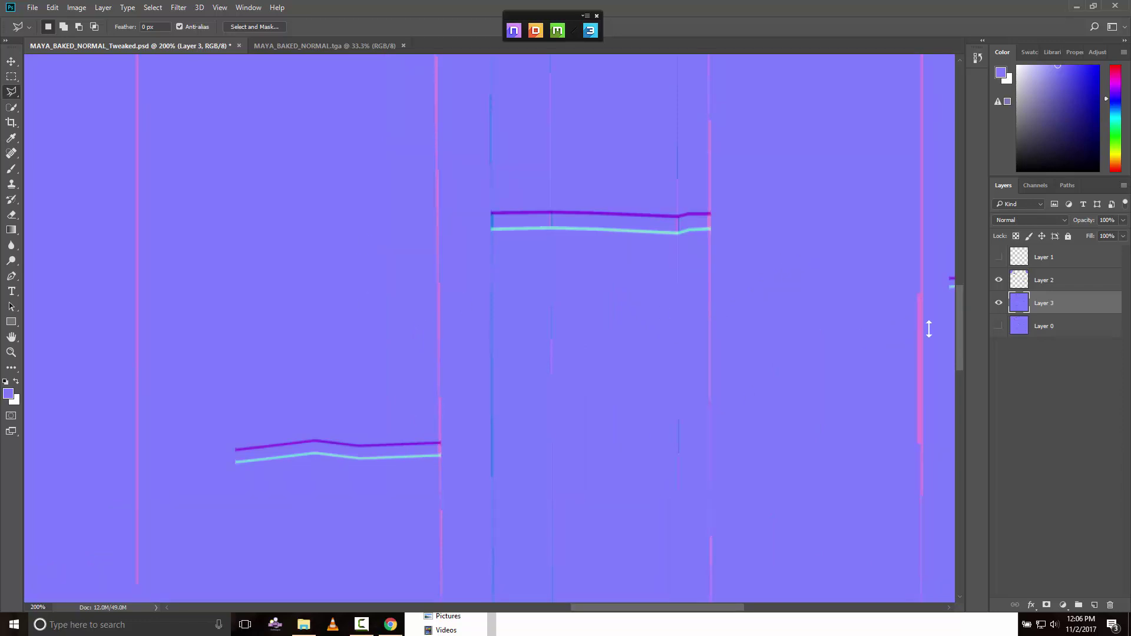
drag(960, 308, 987, 158)
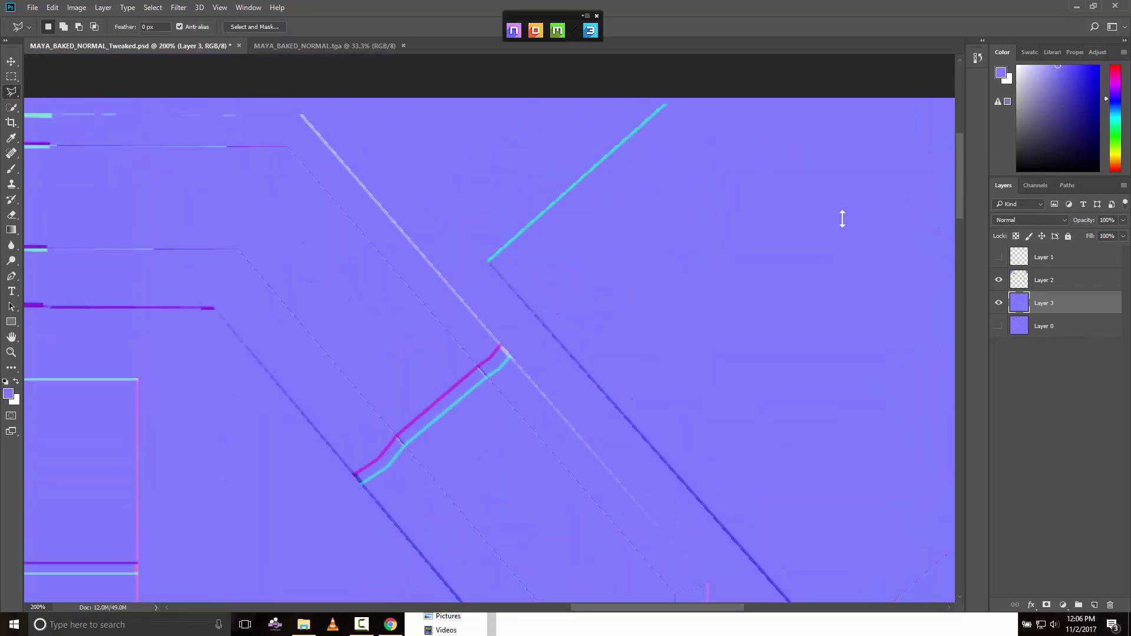
scroll(842, 219, down, 2)
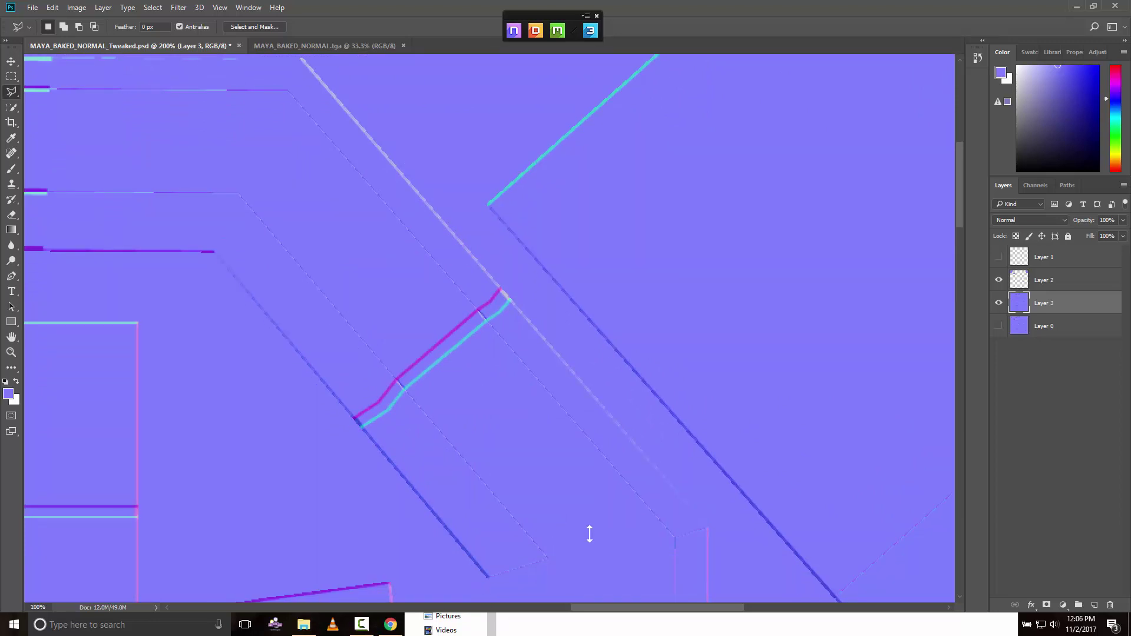
key(ctrl+minus)
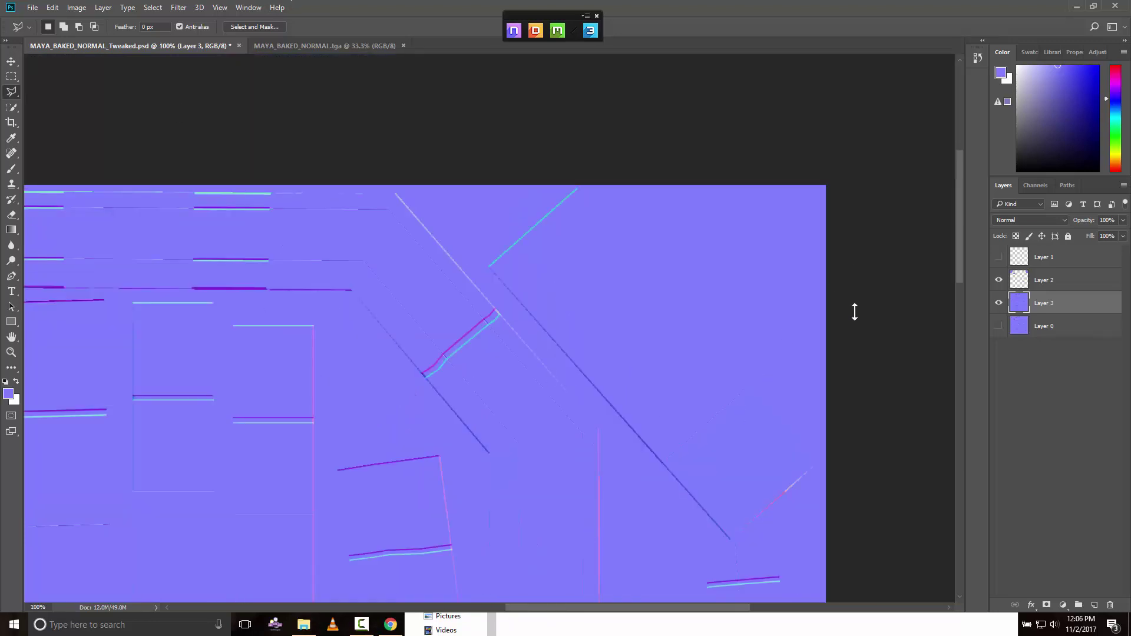
drag(595, 604, 424, 602)
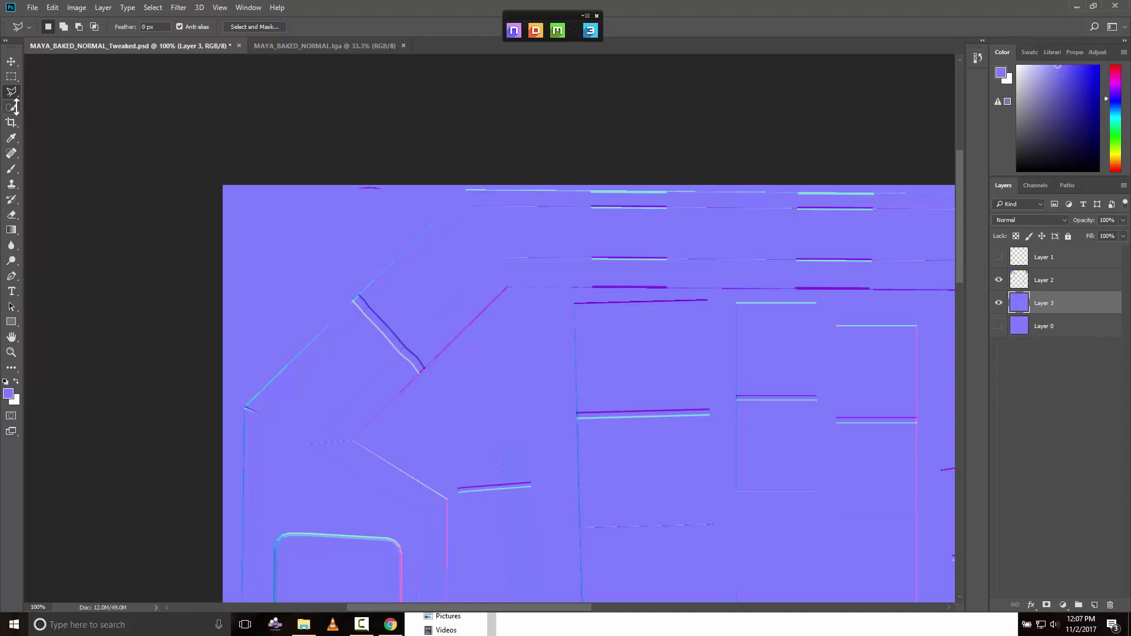
click(11, 169)
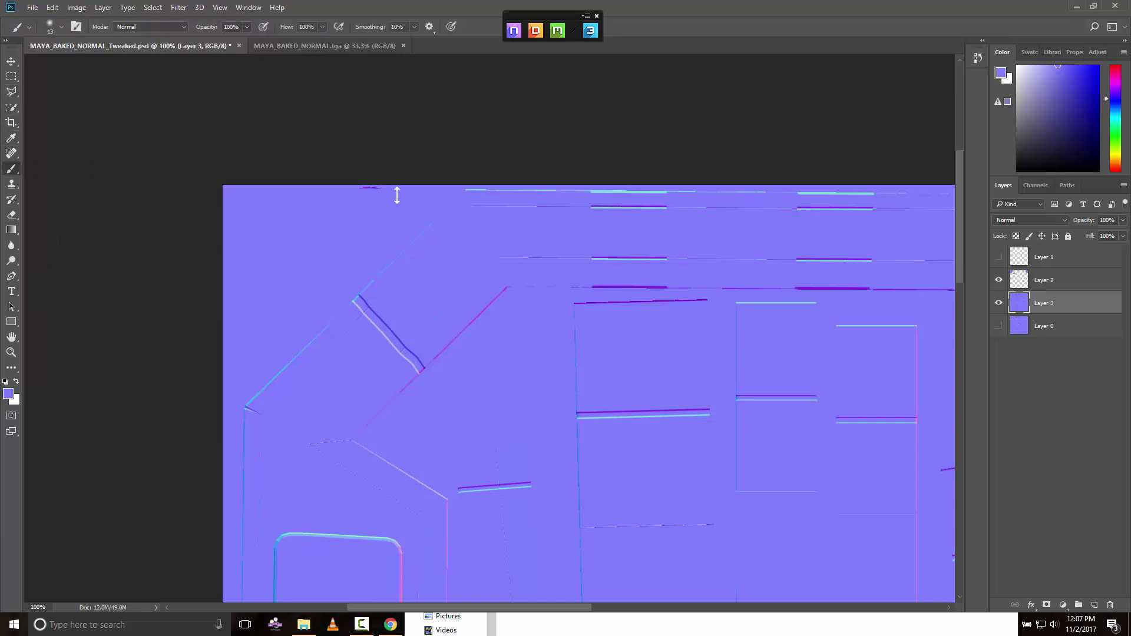
drag(378, 187, 367, 183)
key(ctrl+z)
scroll(461, 303, down, 7)
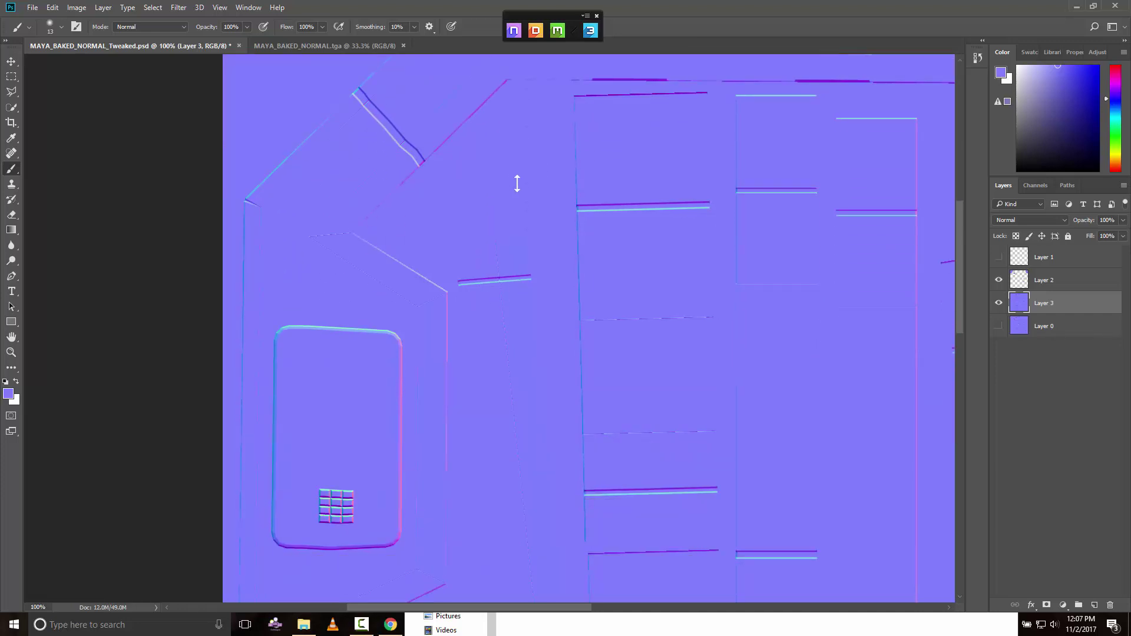
- Examine the whole cleaned normal map, from the doorway panels down to the lower edge, for leftover bake artifacts
scroll(517, 184, down, 4)
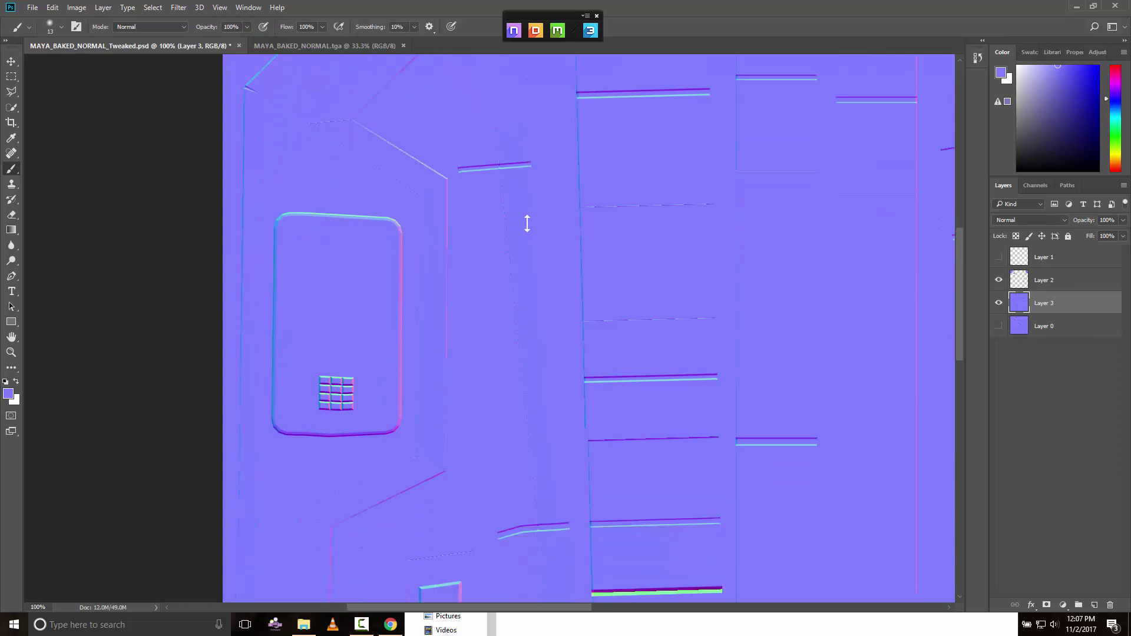
scroll(530, 406, down, 9)
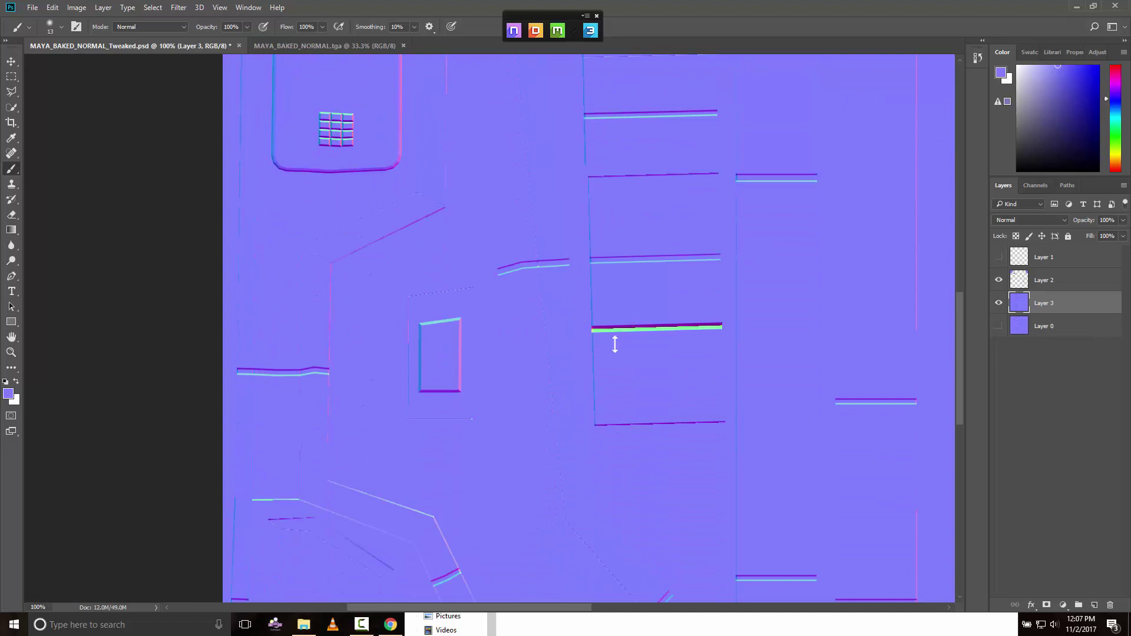
scroll(721, 377, down, 6)
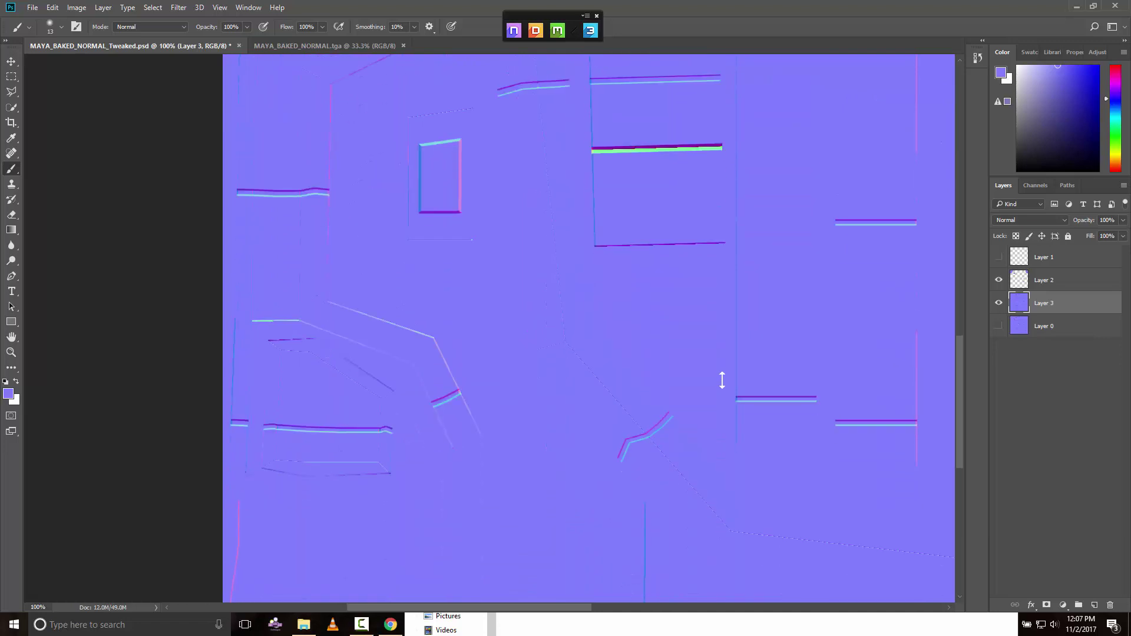
scroll(722, 380, down, 2)
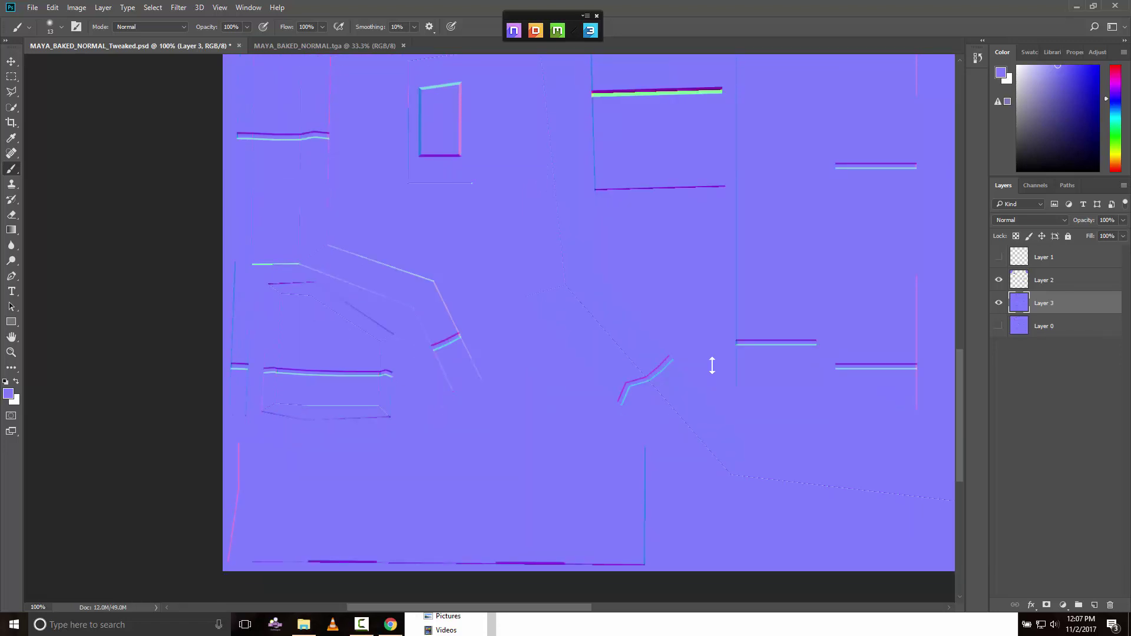
scroll(712, 366, down, 2)
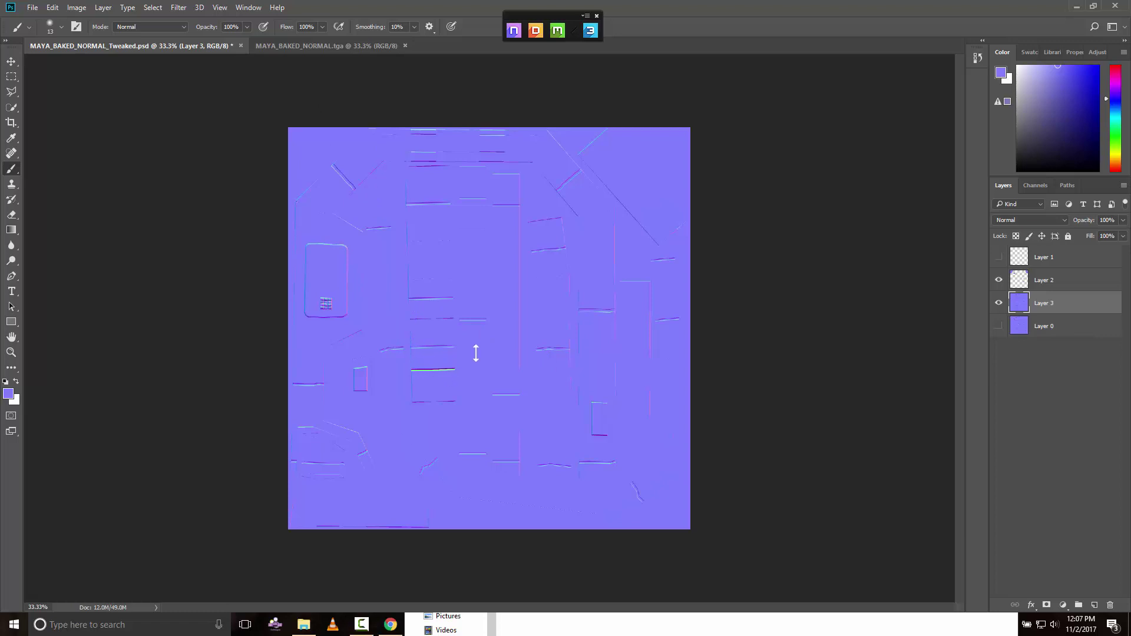
scroll(477, 354, up, 4)
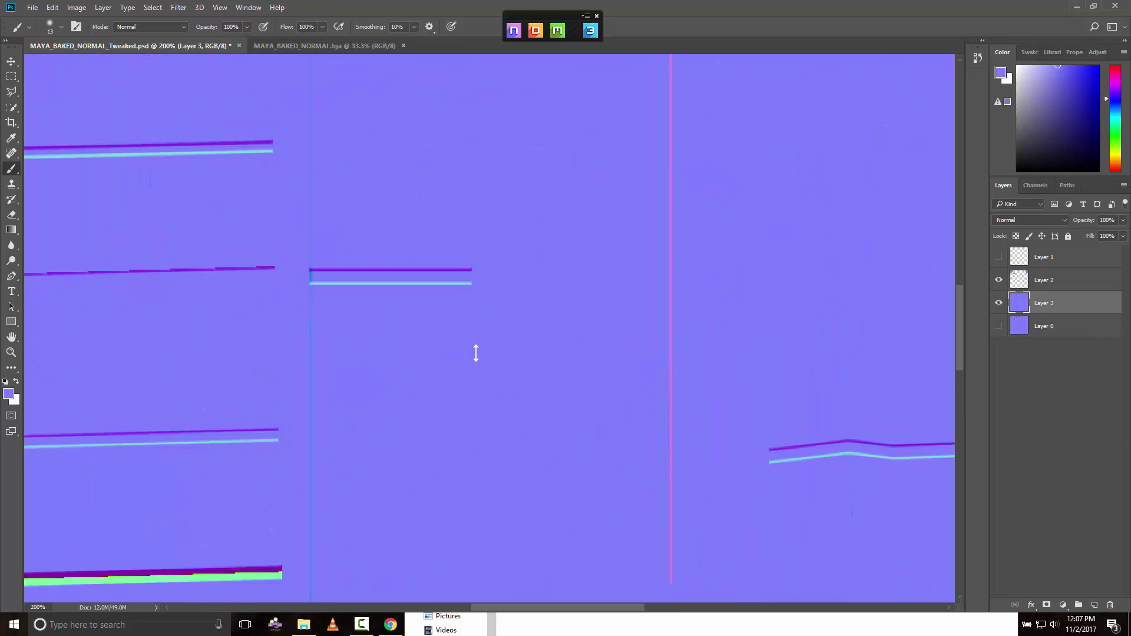
scroll(476, 353, down, 4)
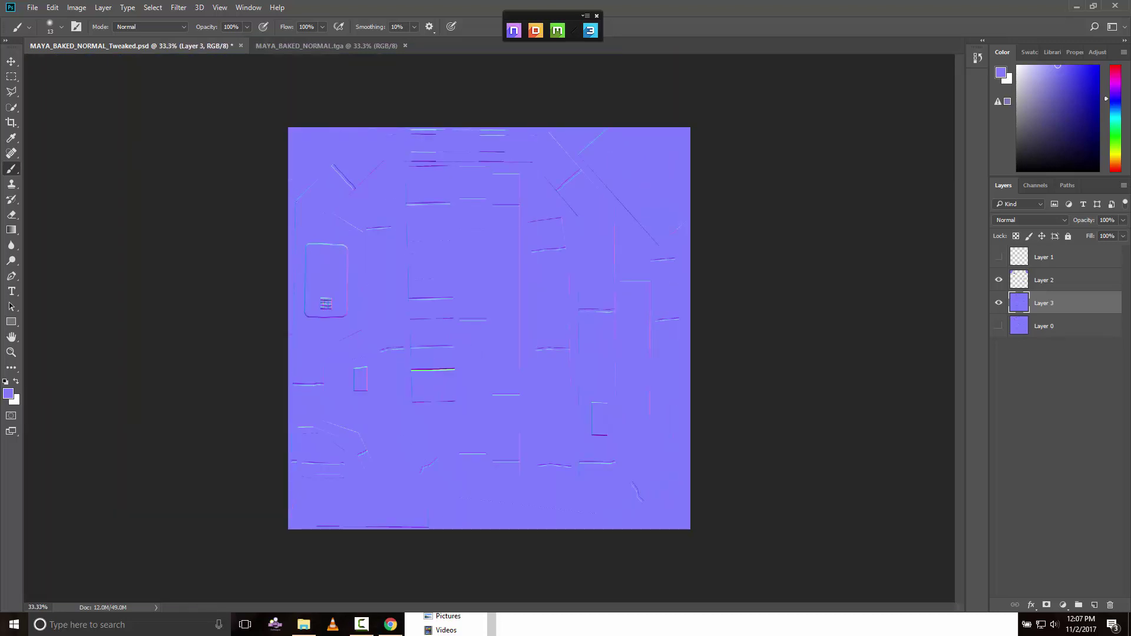
- Save the PSD, then save a 24 bits/pixel Targa copy named MAYA_BAKED_NORMAL_TWEAKED in the Baked Maps folder
key(ctrl+s)
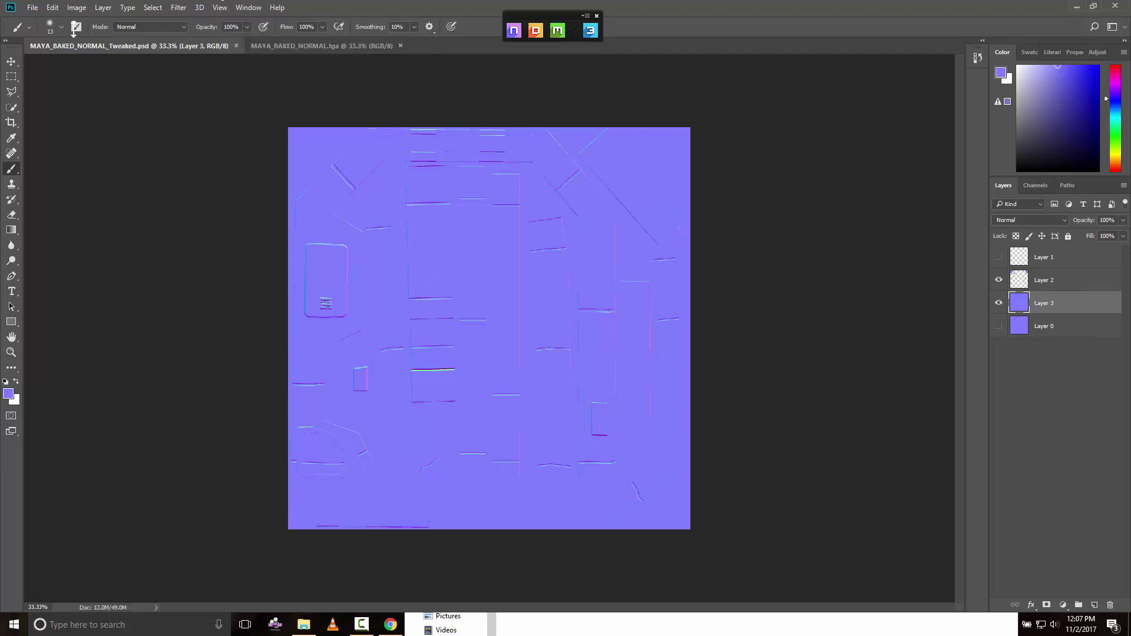
click(37, 6)
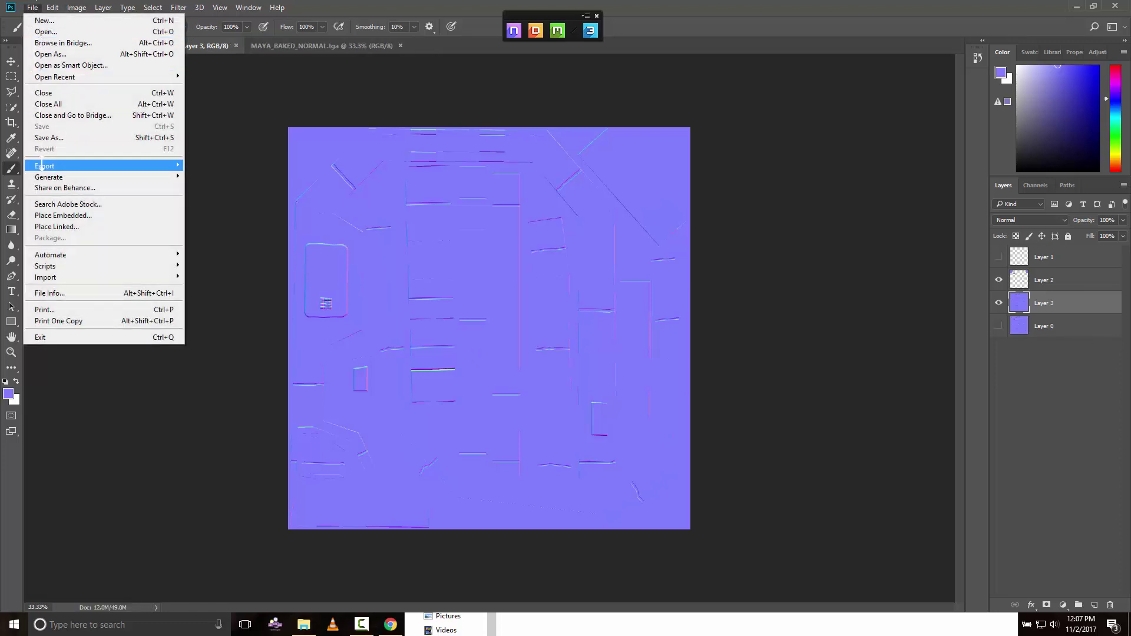
click(44, 138)
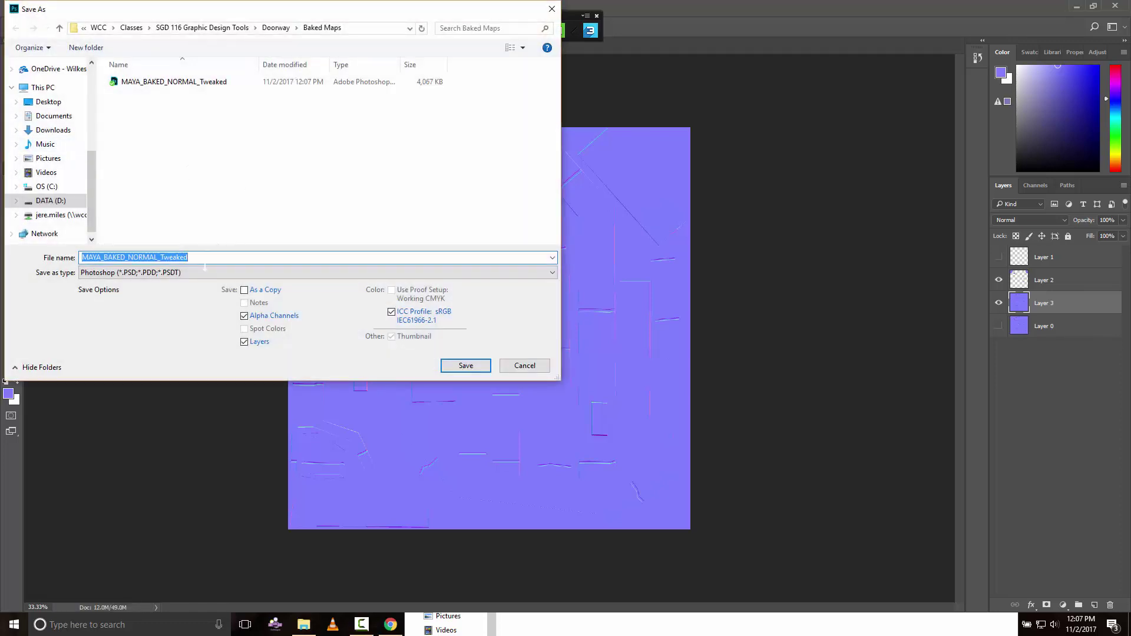
click(202, 273)
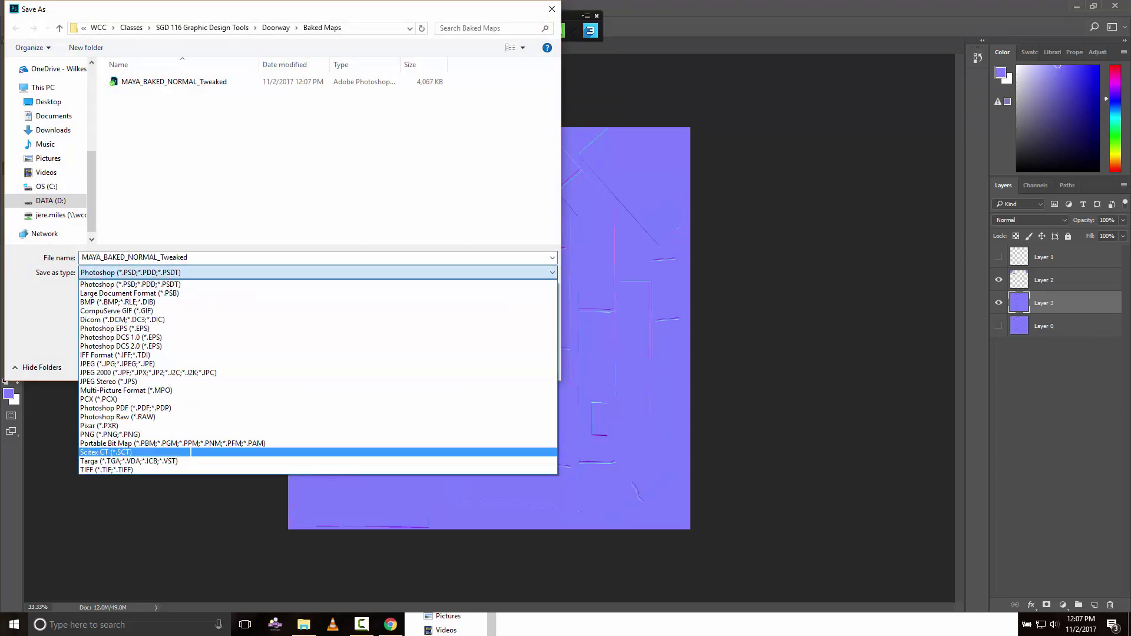
click(191, 461)
double_click(228, 257)
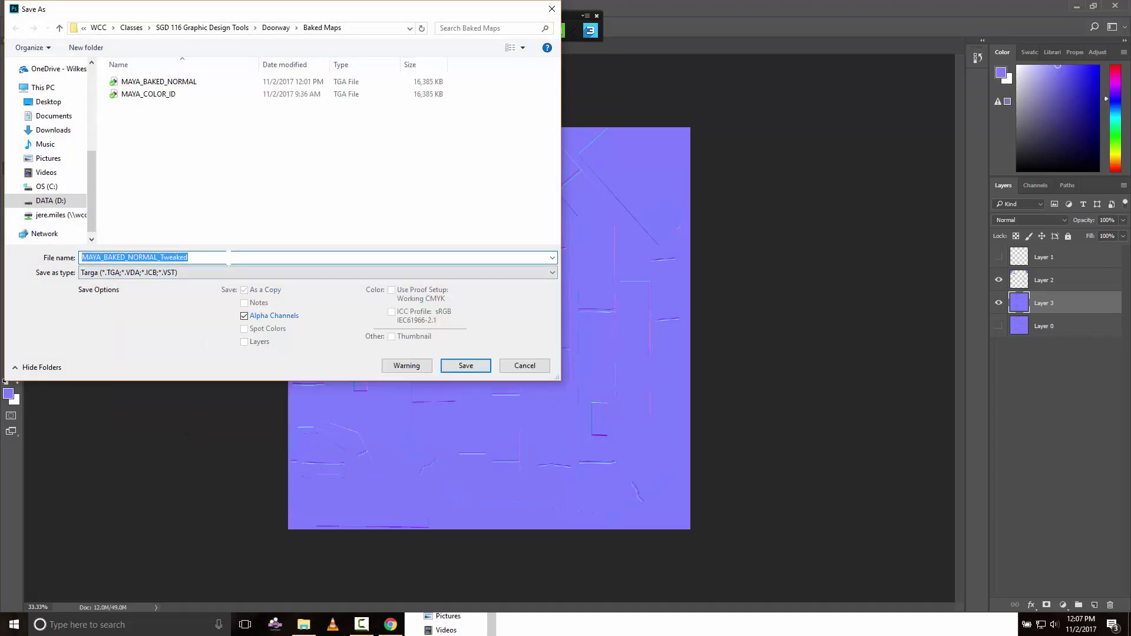
click(228, 257)
key(BackSpace)
key(BackSpace)
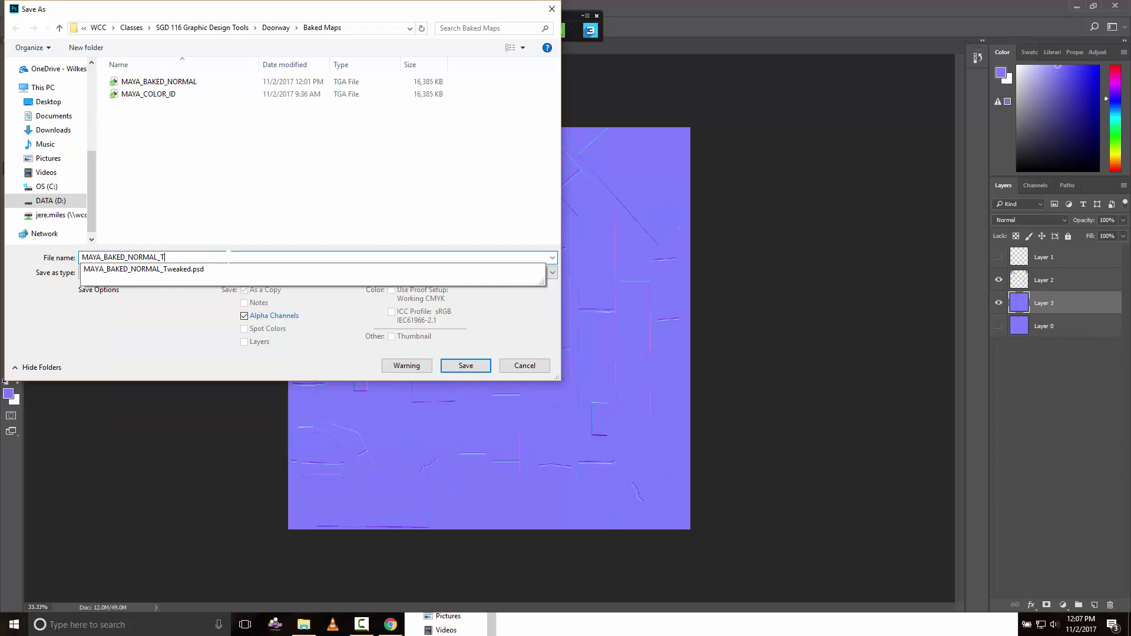
key(Return)
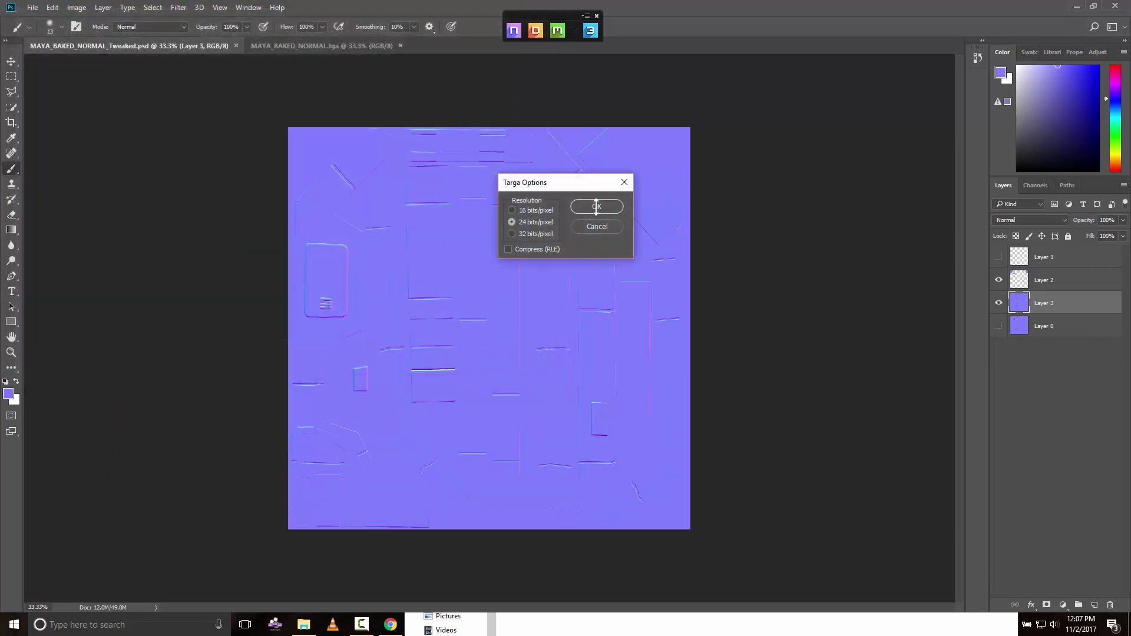
click(596, 206)
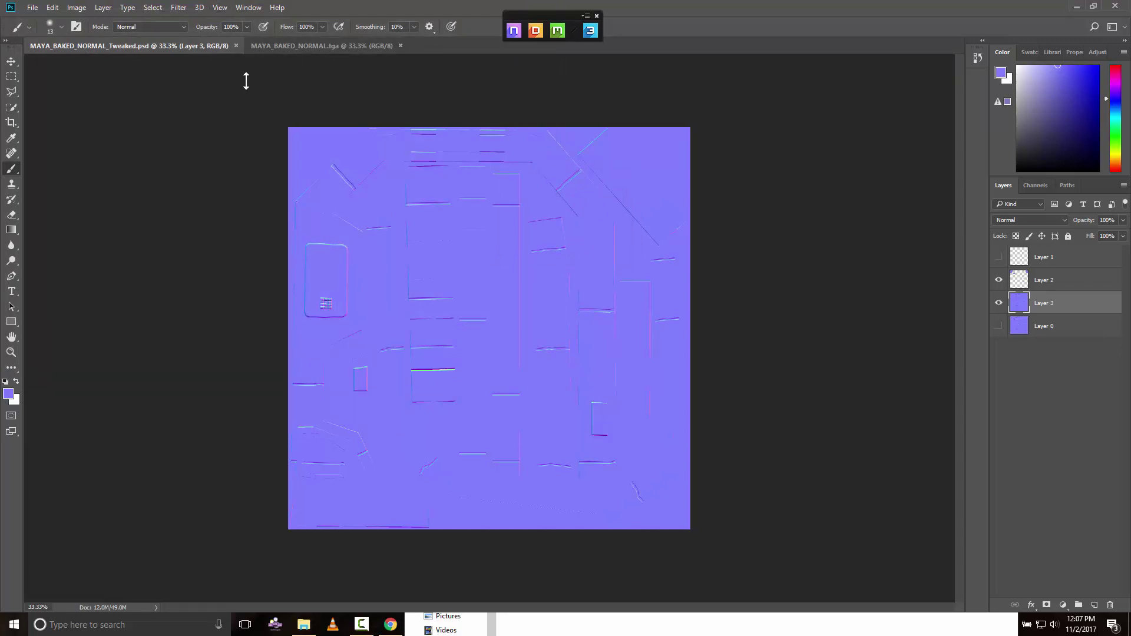
- Close the MAYA_BAKED_NORMAL Targa document and the tweaked PSD
click(365, 47)
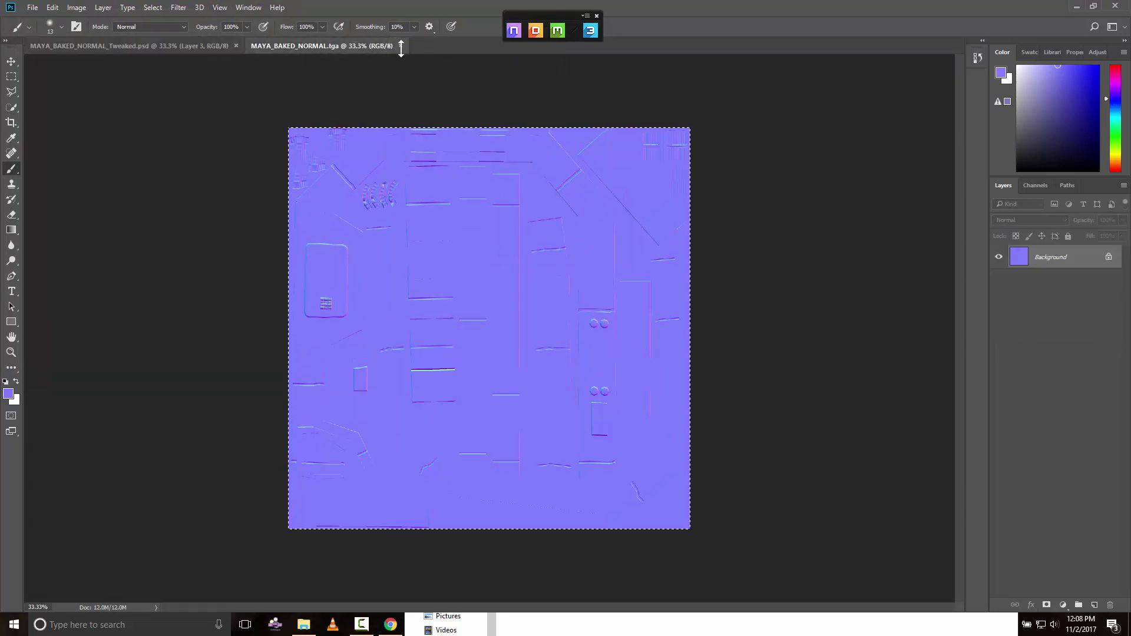
click(399, 46)
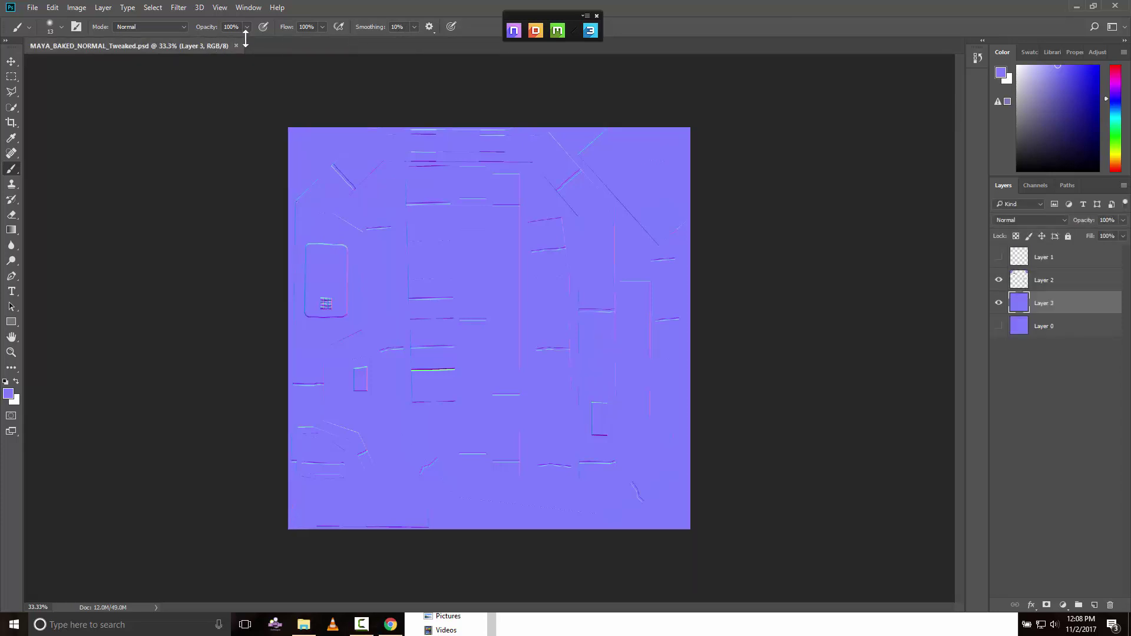
click(236, 46)
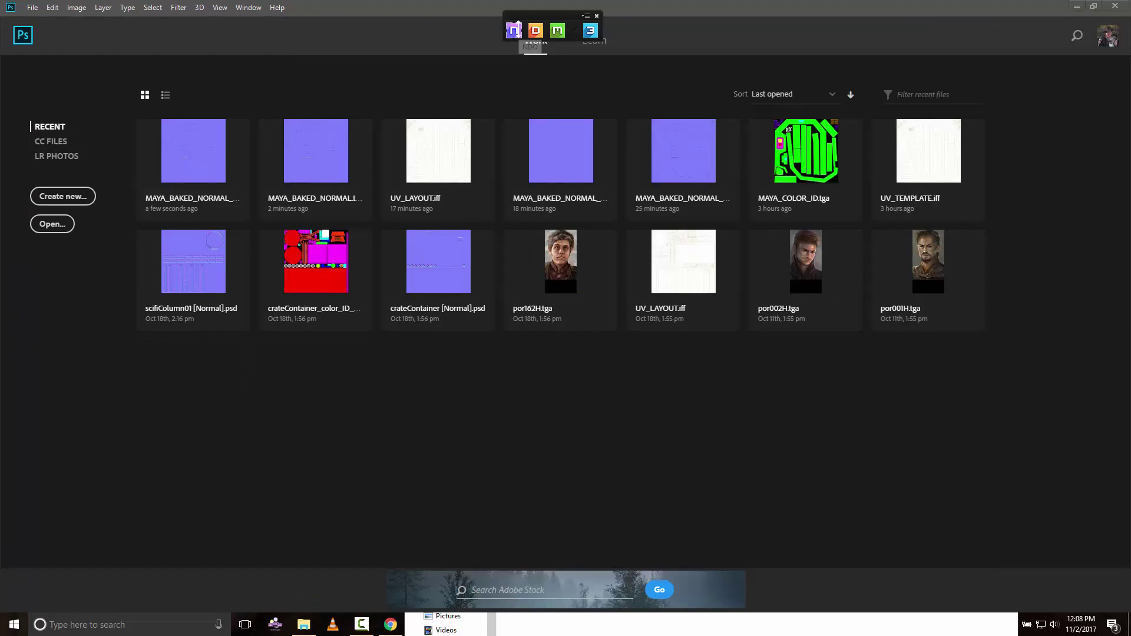
- Launch the NDO Project Creator and load the doorway OBJ from the Doorway project's Finals folder as the mesh
click(514, 31)
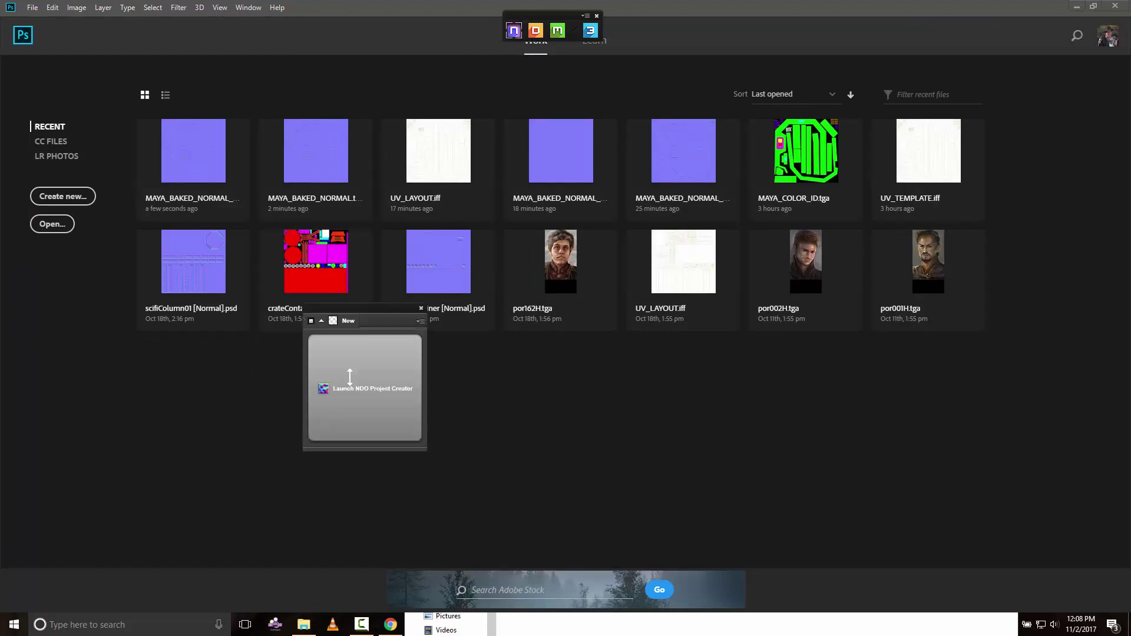
click(350, 374)
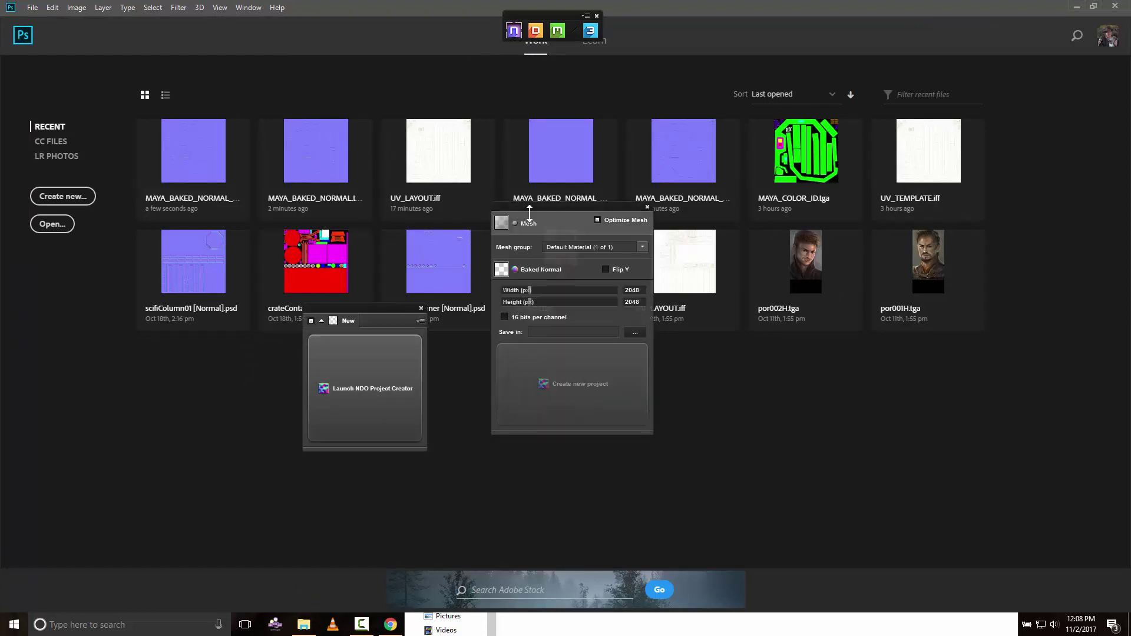
click(501, 223)
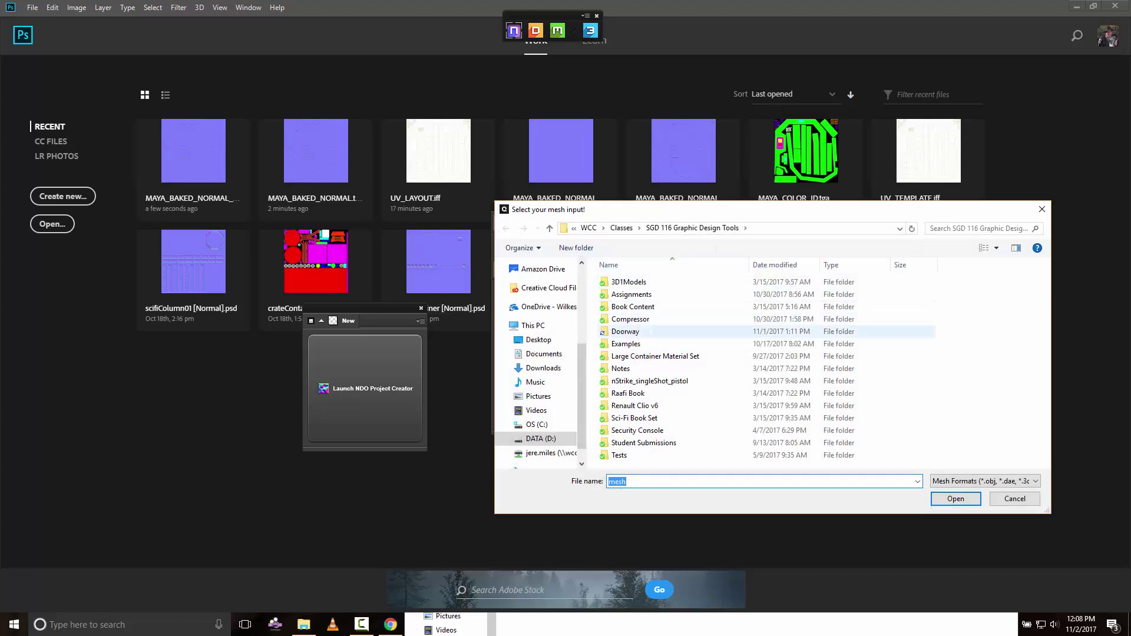
double_click(625, 331)
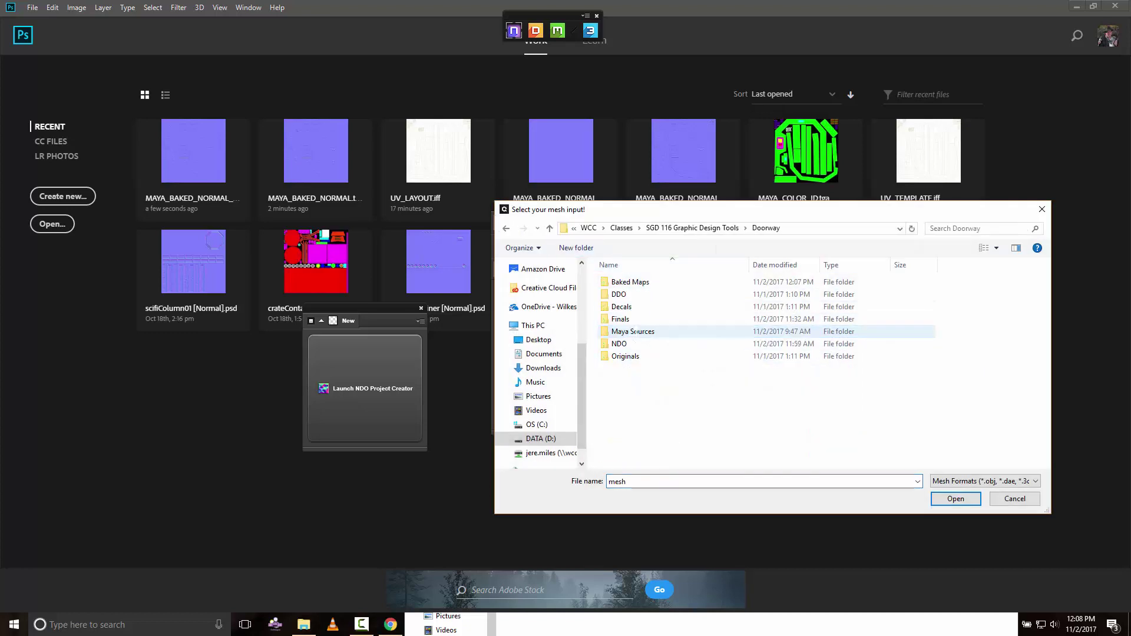
double_click(621, 319)
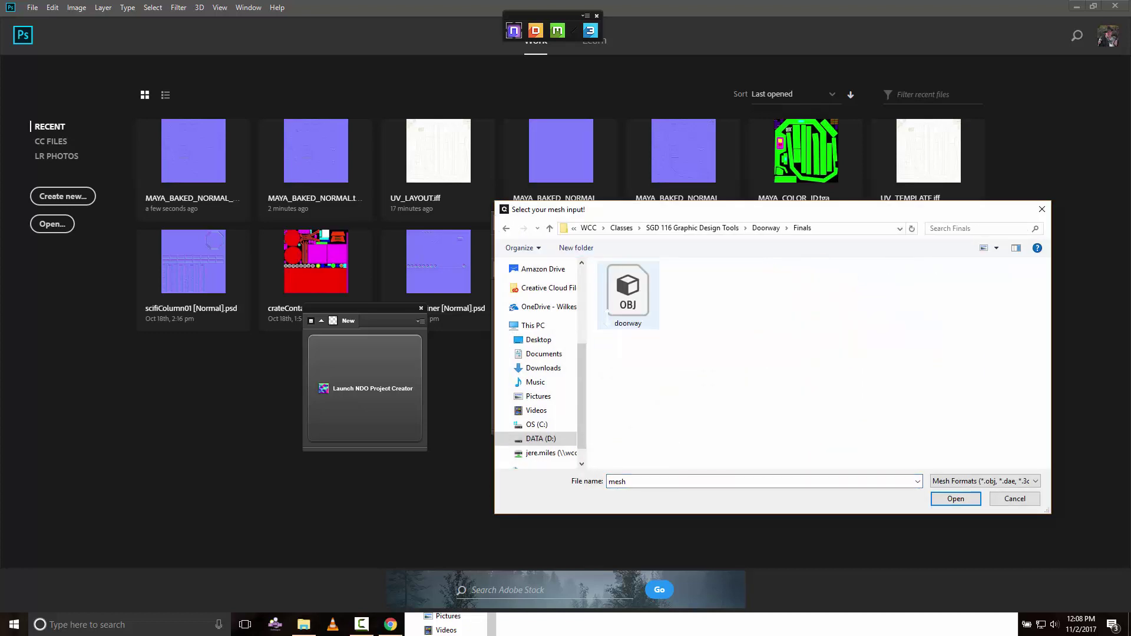
double_click(627, 301)
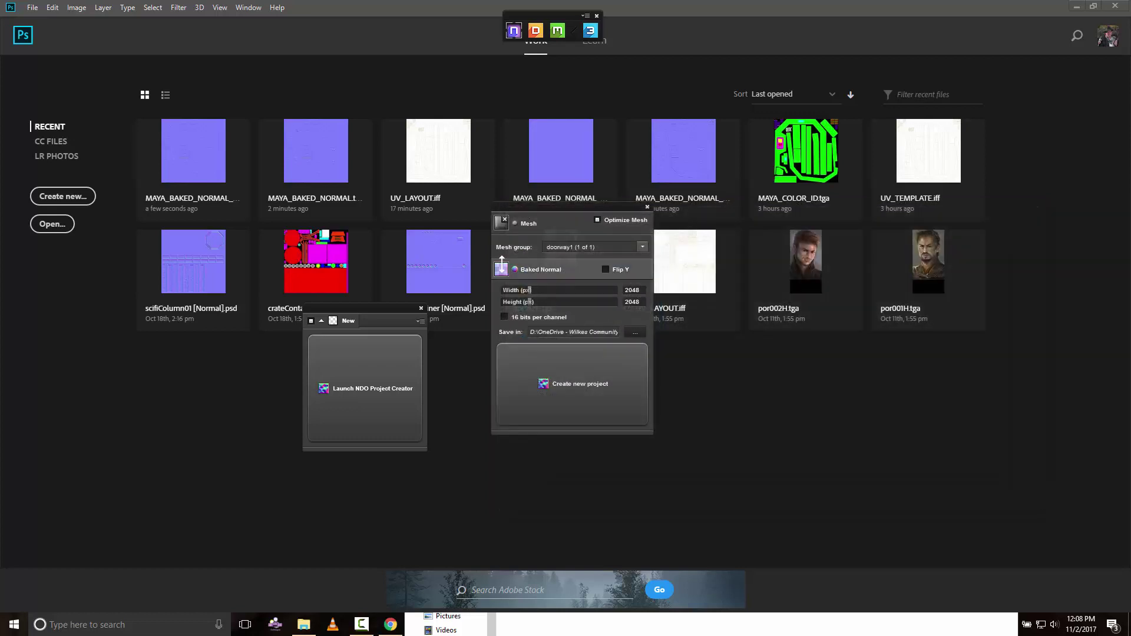
- Load the MAYA_BAKED_NORMAL_TWEAKED Targa from the Baked Maps folder as the project's baked normal
click(502, 269)
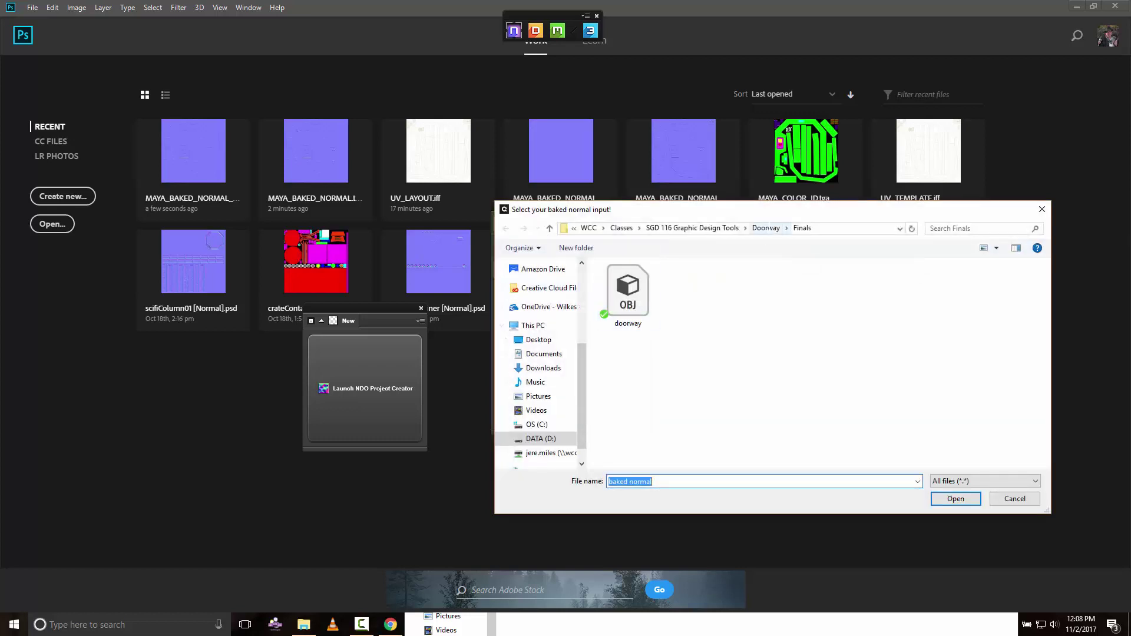
click(766, 228)
double_click(630, 283)
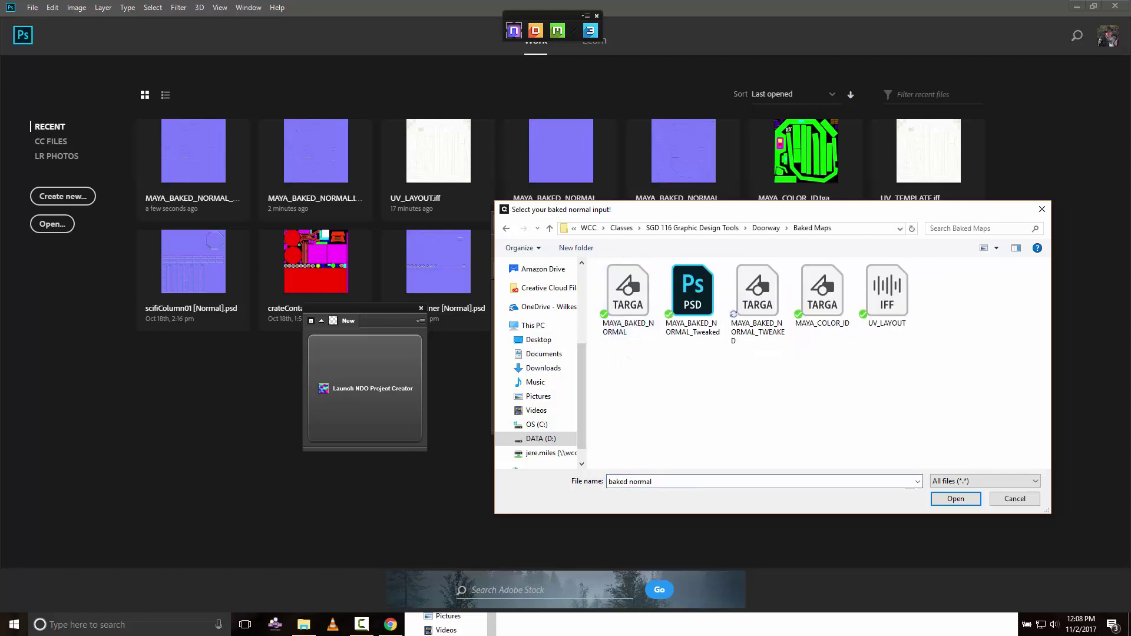
click(767, 287)
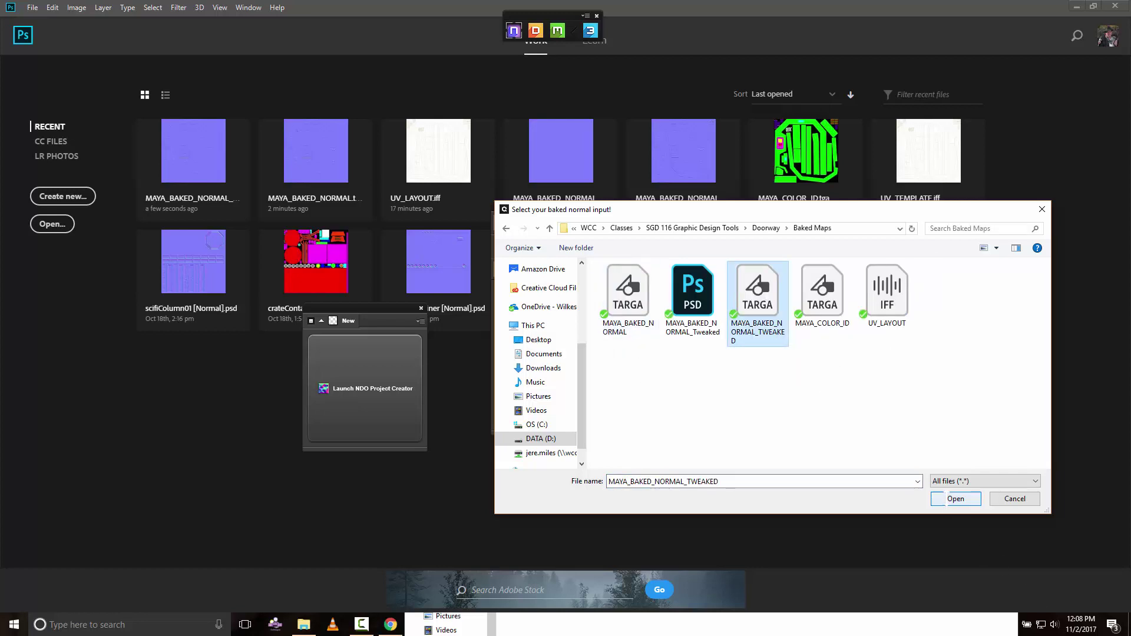
click(956, 499)
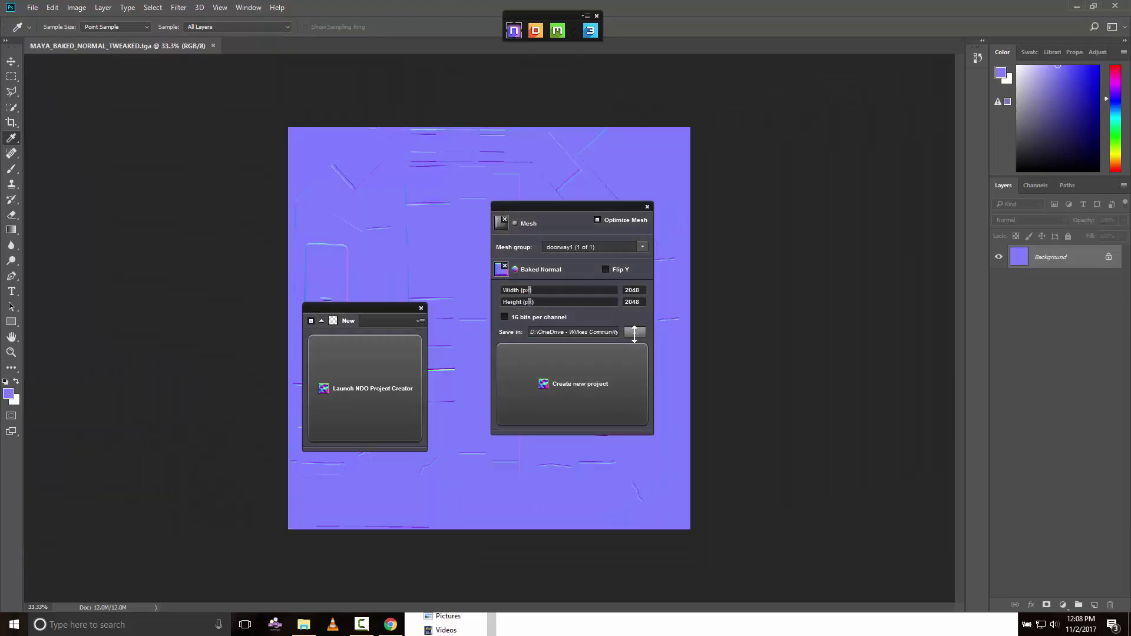
- Set the project's save location to the Doorway NDO folder and create the new project
click(635, 332)
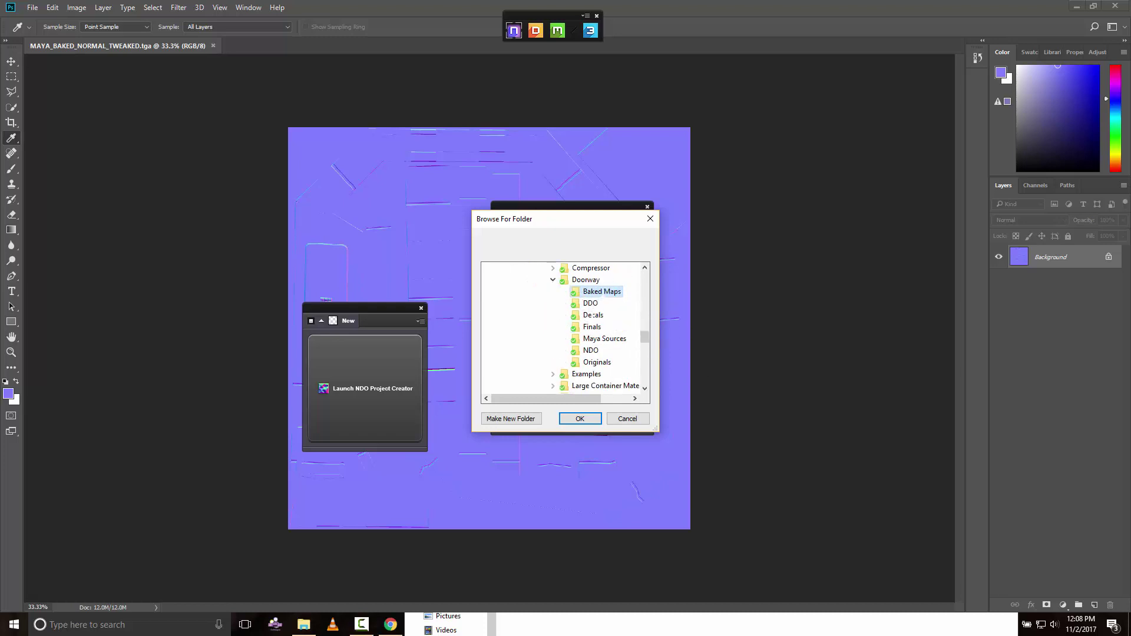
click(591, 350)
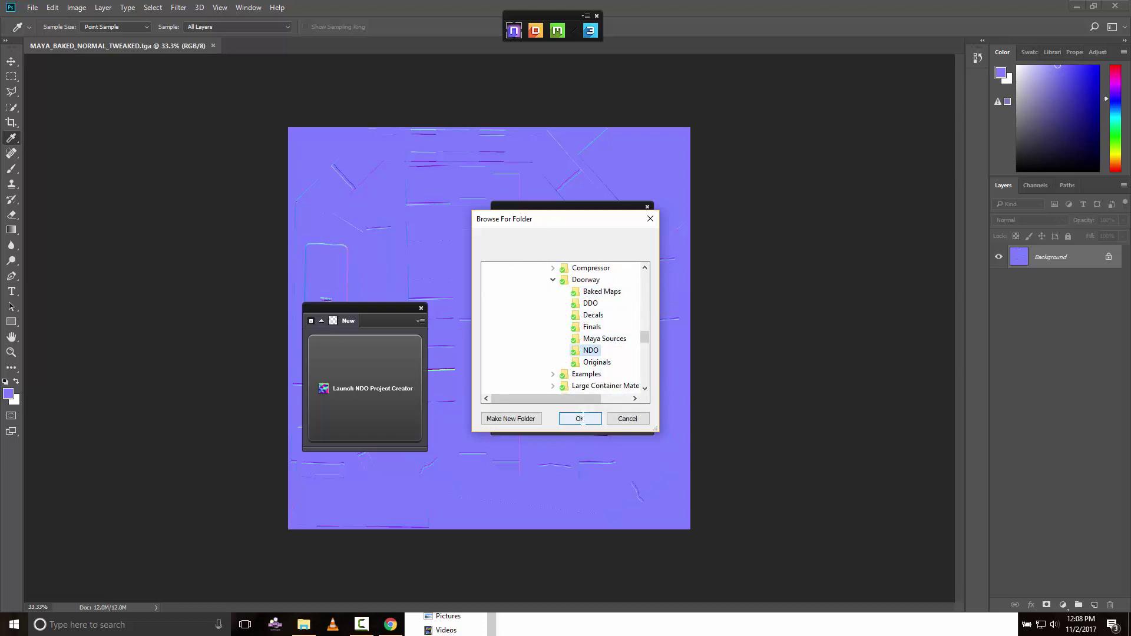
click(581, 419)
click(587, 394)
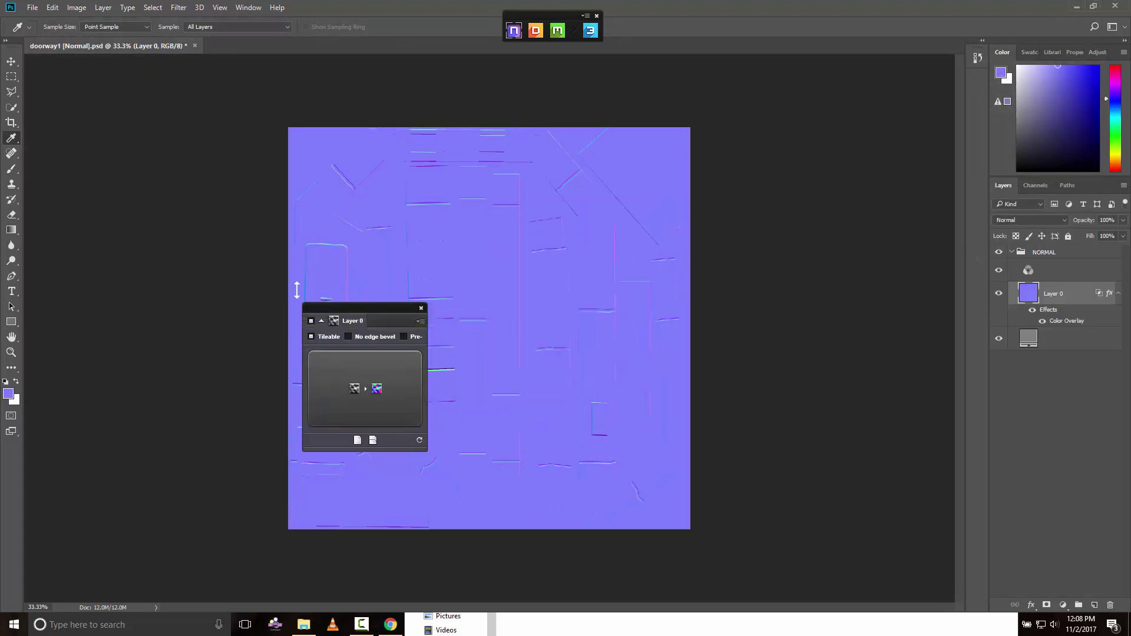
- Move the NDO layer panel off the map, open the 3D preview and examine the doorway's baked details from several angles
drag(353, 306, 122, 171)
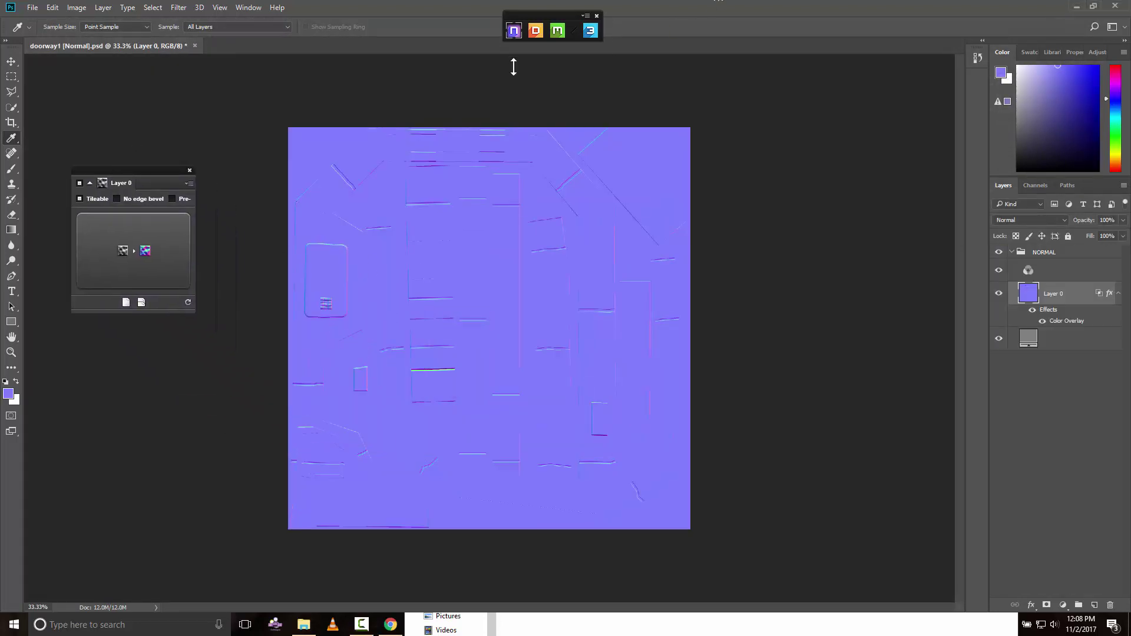
click(591, 30)
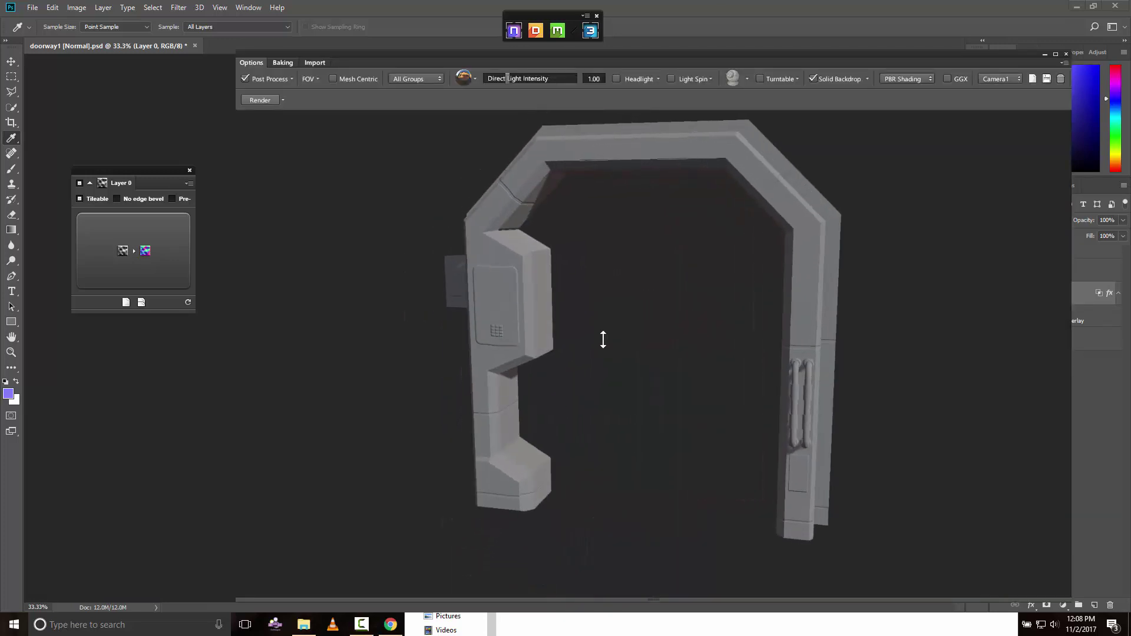
drag(612, 346, 707, 306)
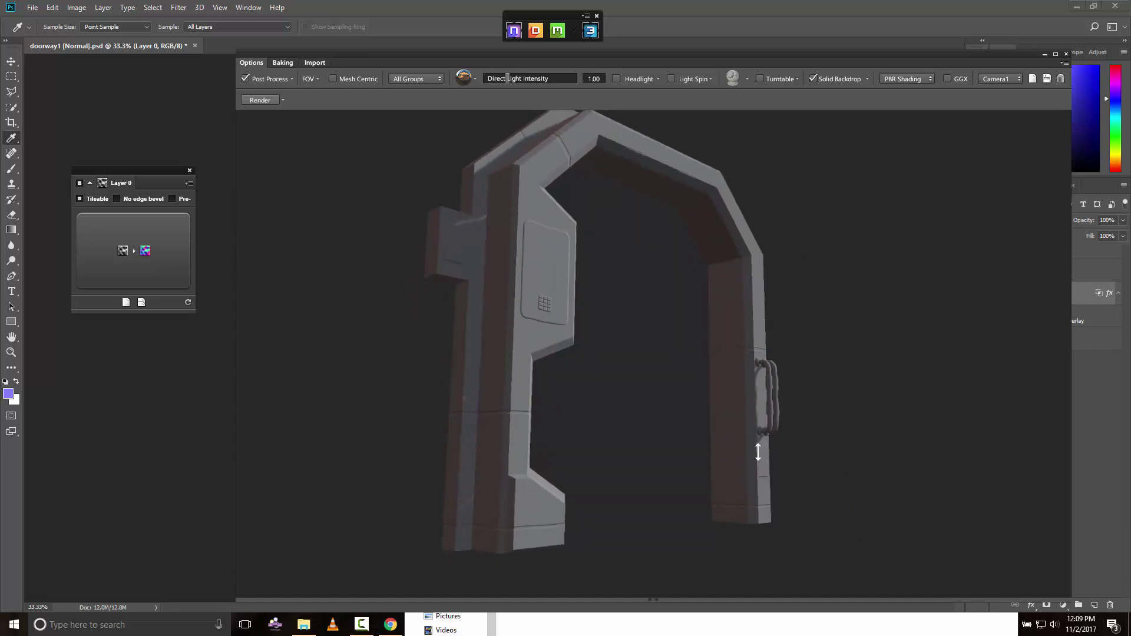
drag(759, 452, 691, 471)
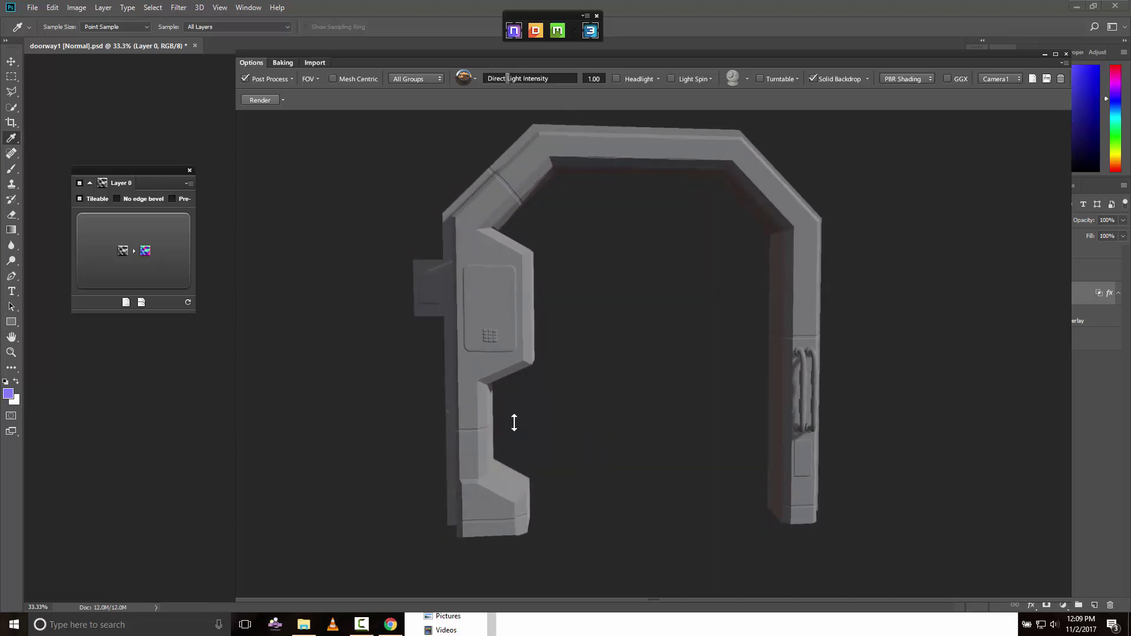
drag(514, 423, 569, 413)
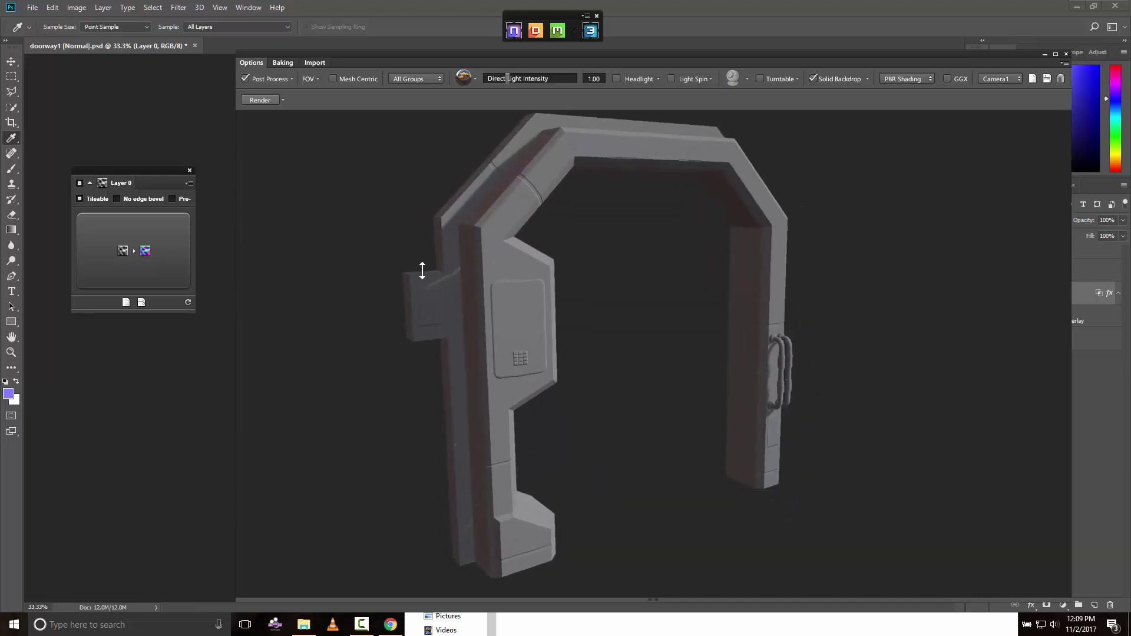
drag(729, 333, 669, 263)
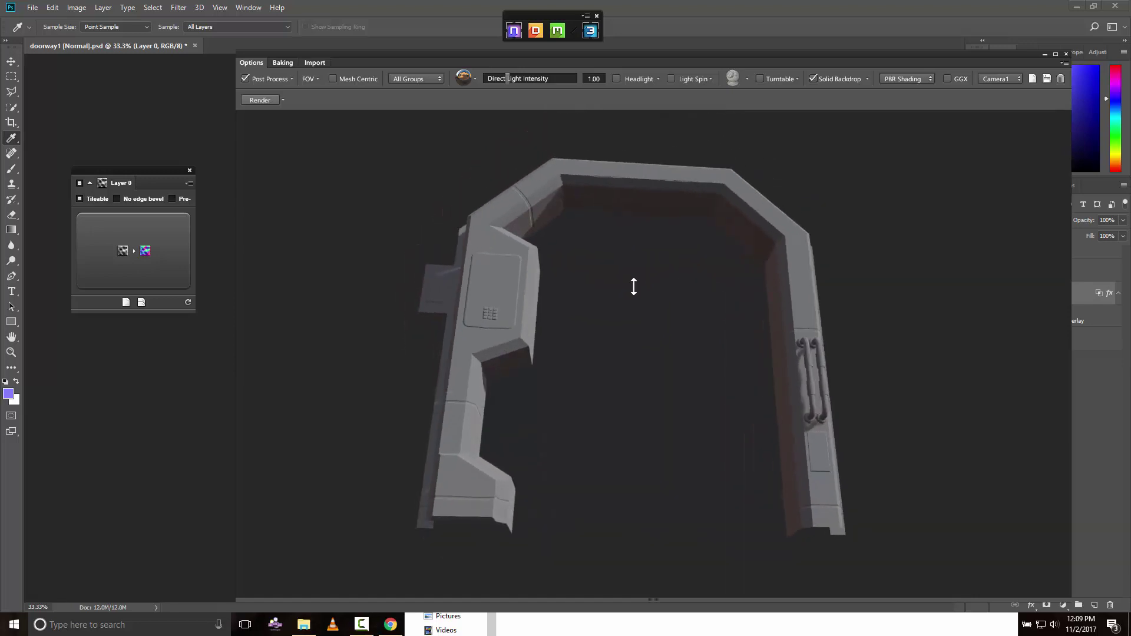
scroll(631, 289, up, 5)
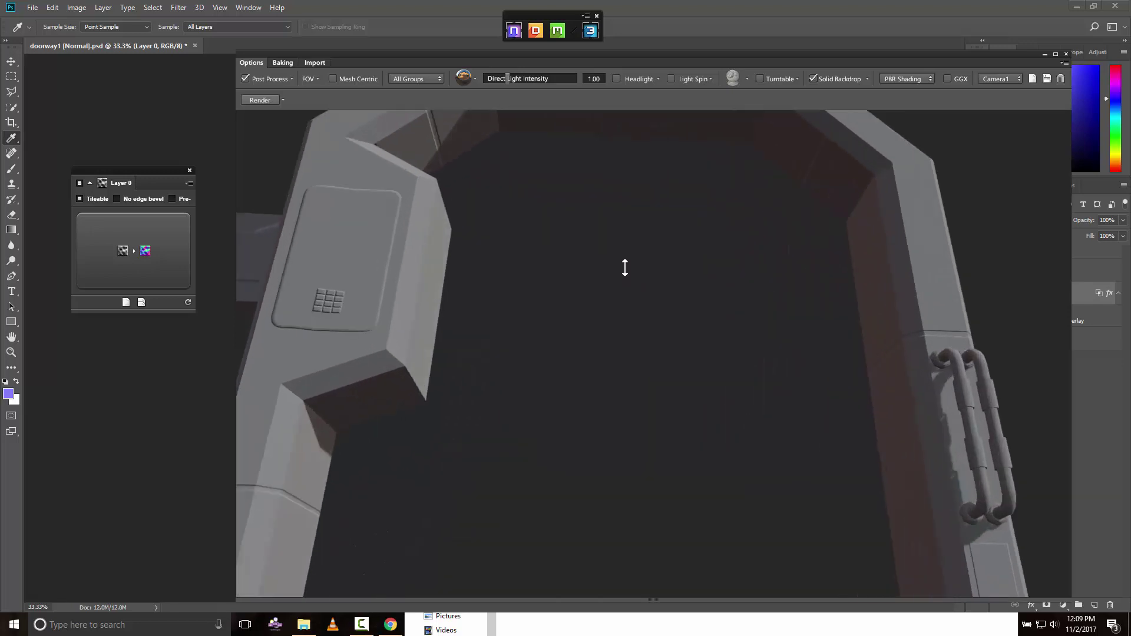
drag(625, 269, 702, 422)
drag(737, 369, 626, 315)
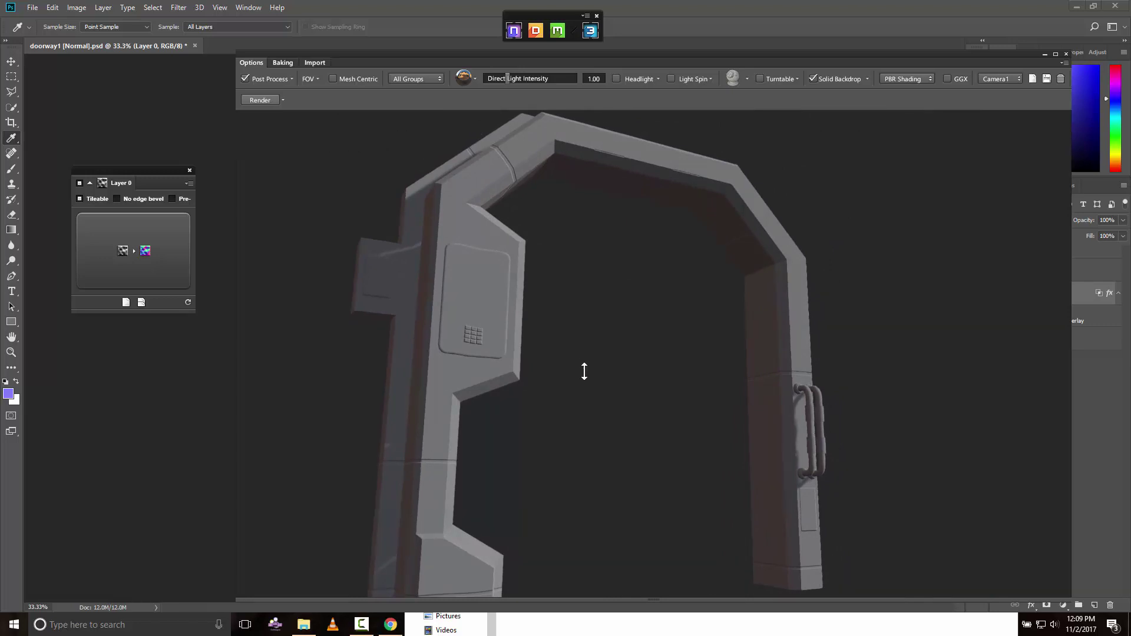
drag(584, 371, 533, 387)
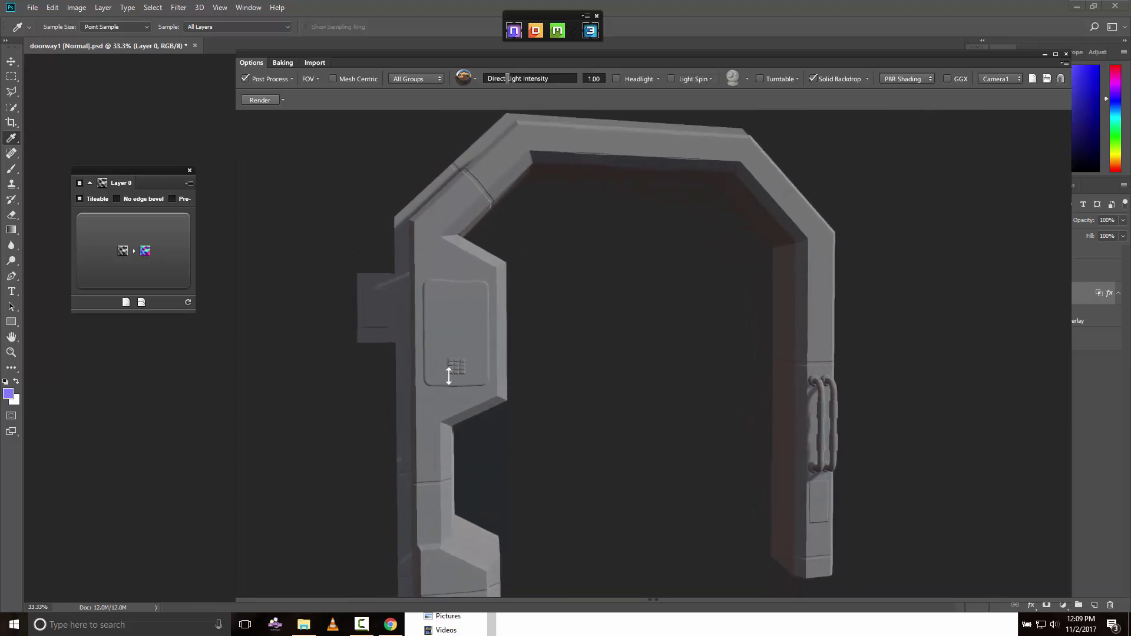